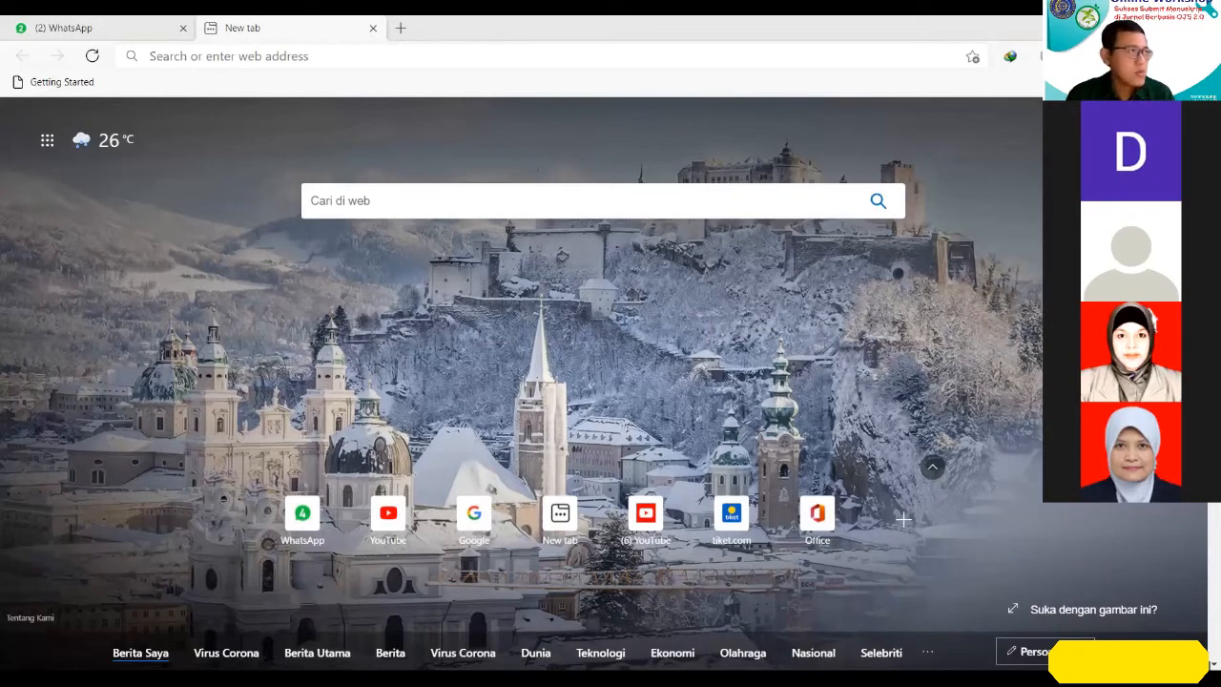
pyautogui.click(219, 55)
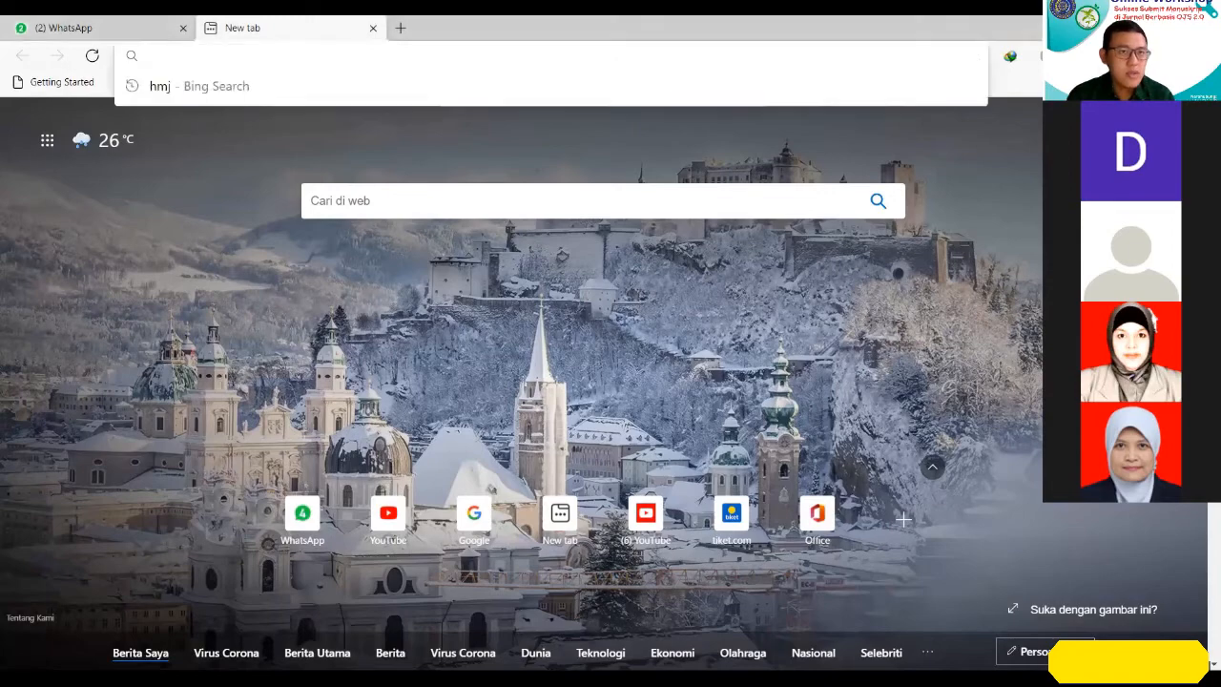
pyautogui.write('www.')
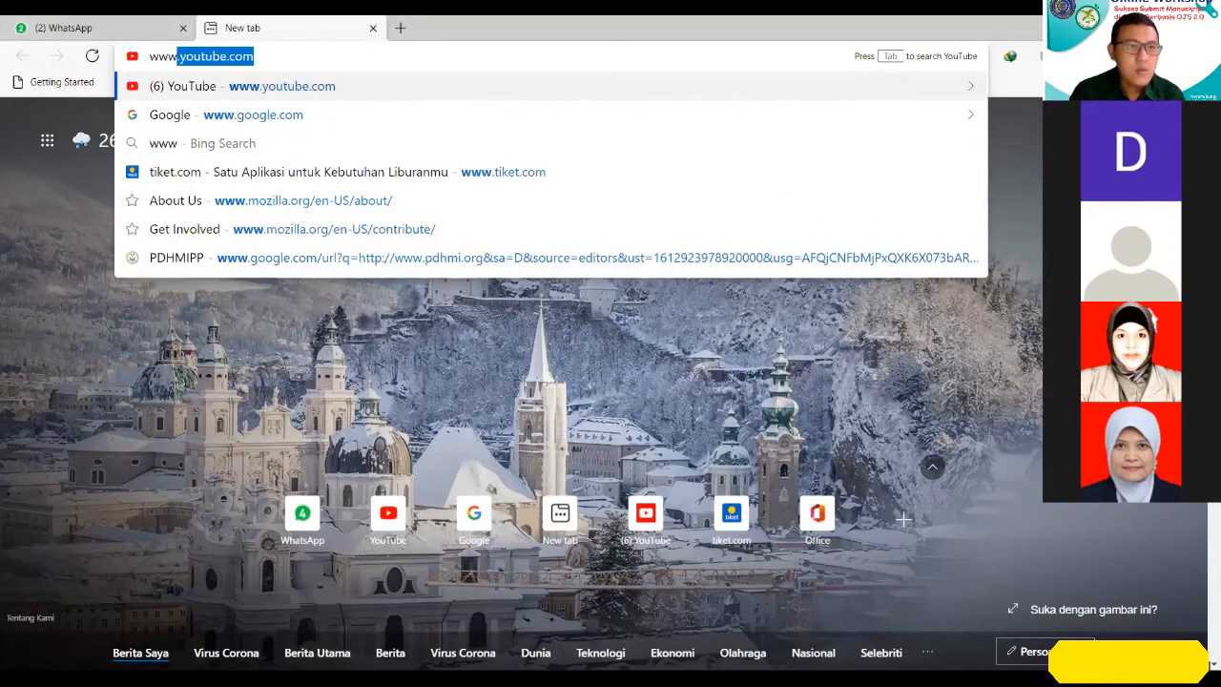
pyautogui.write('h')
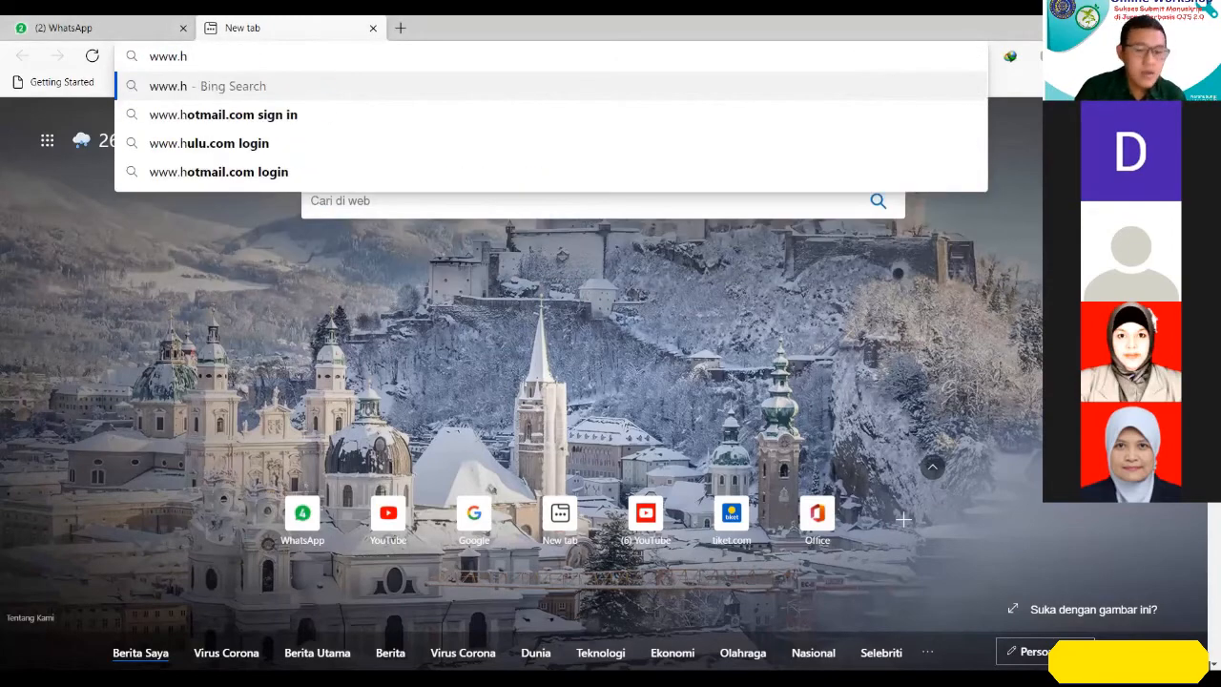
pyautogui.write('mj-ump.')
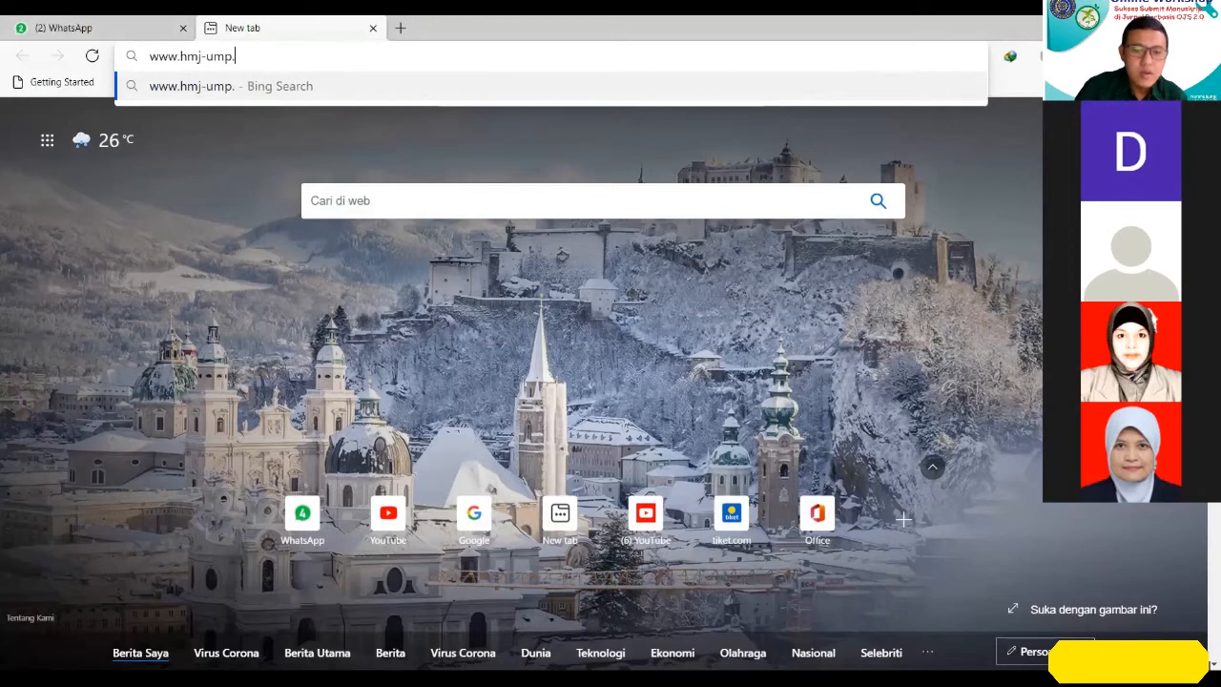
pyautogui.write('i')
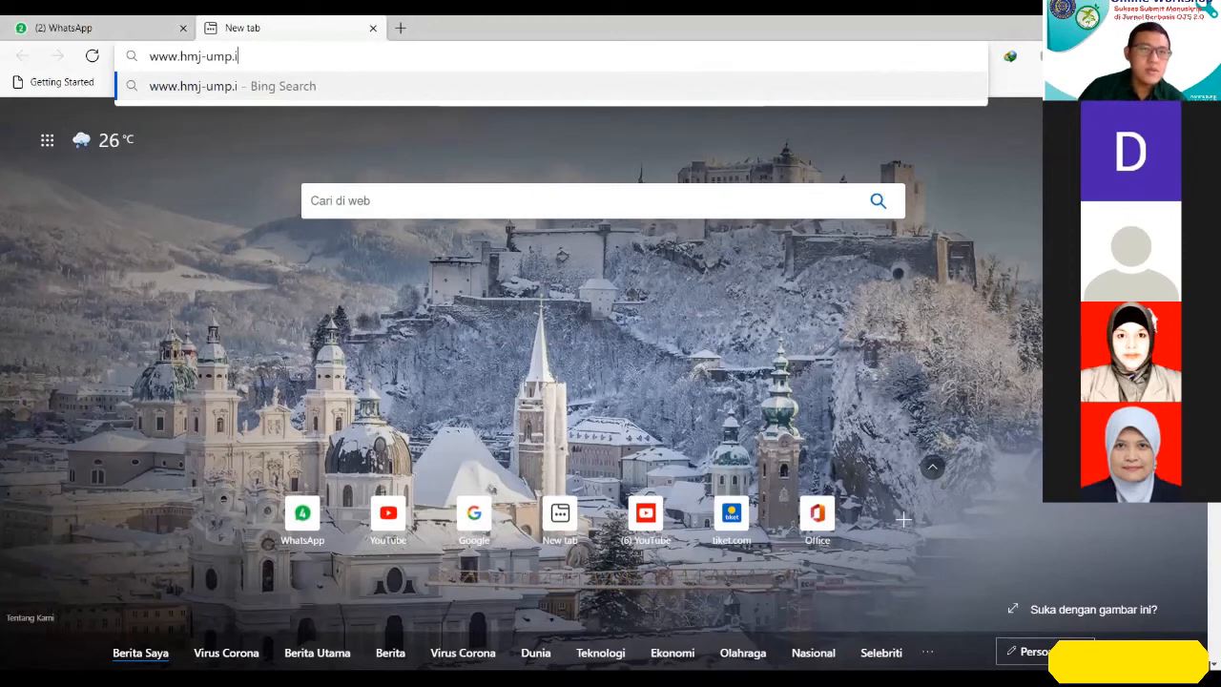
pyautogui.write('d')
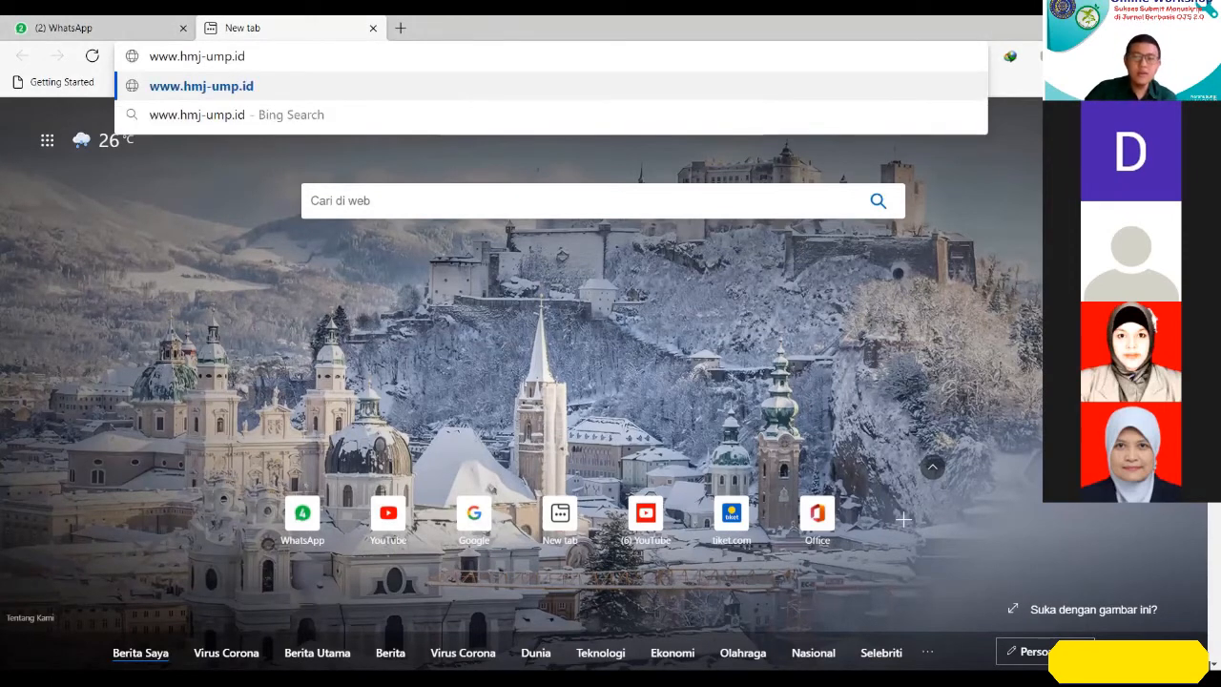
pyautogui.press('Return')
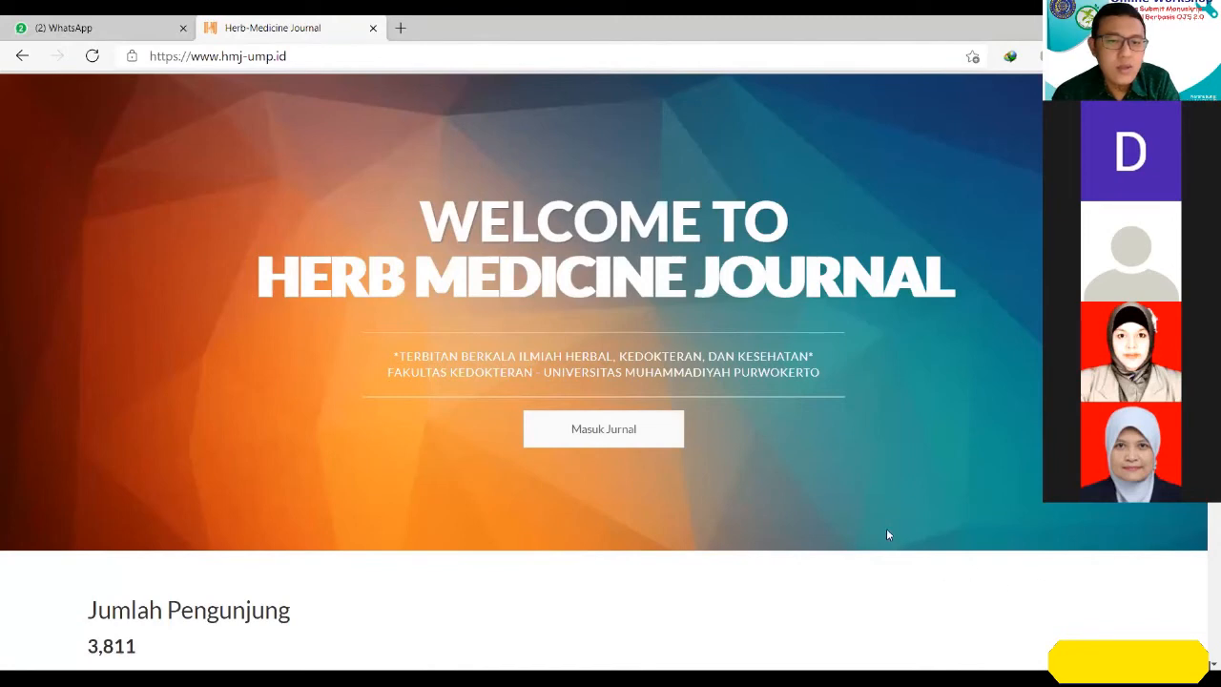
pyautogui.click(587, 432)
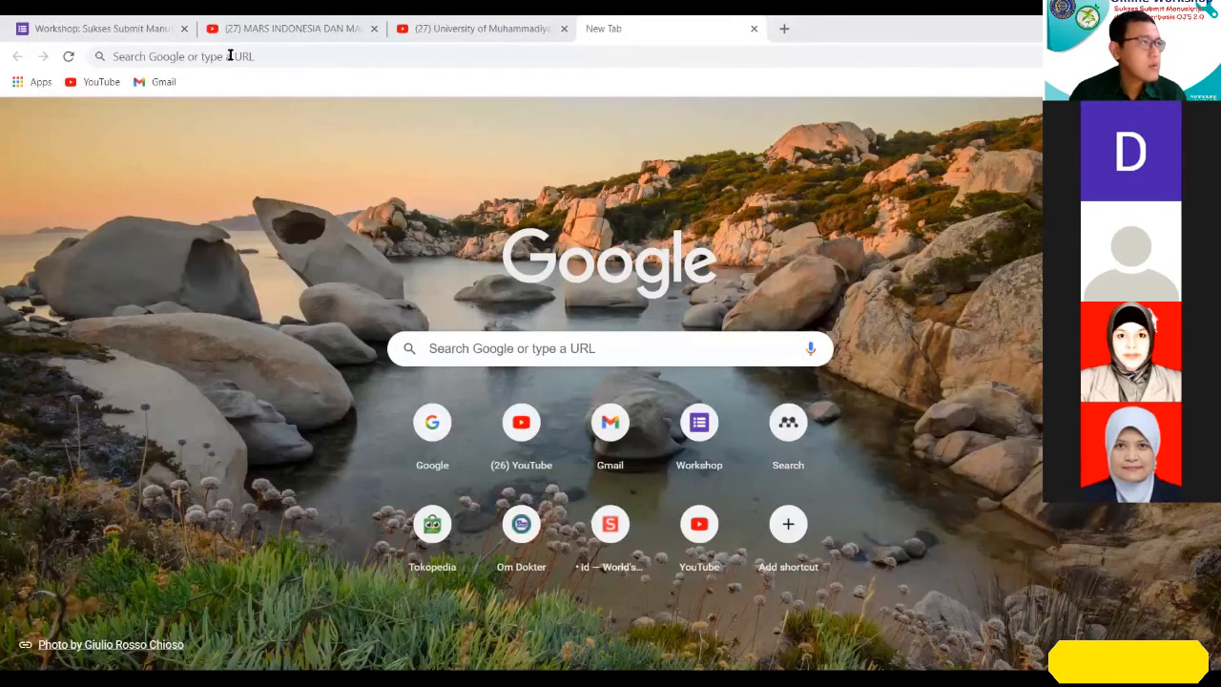
pyautogui.click(229, 56)
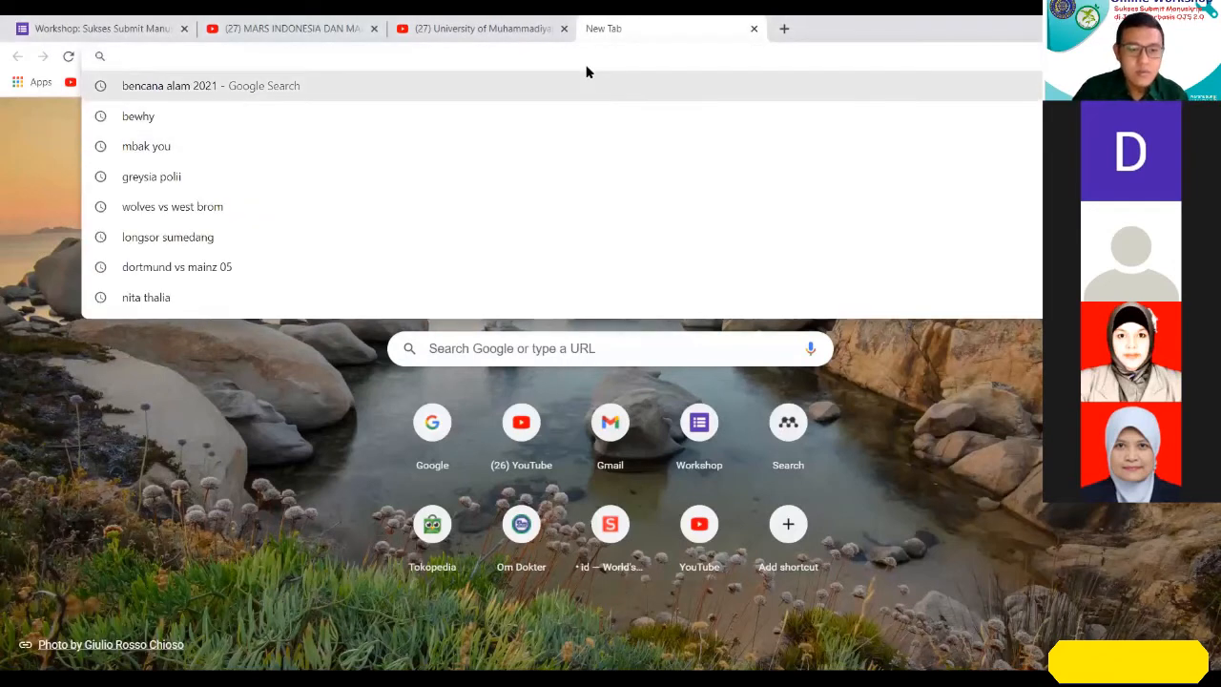
pyautogui.write('www.')
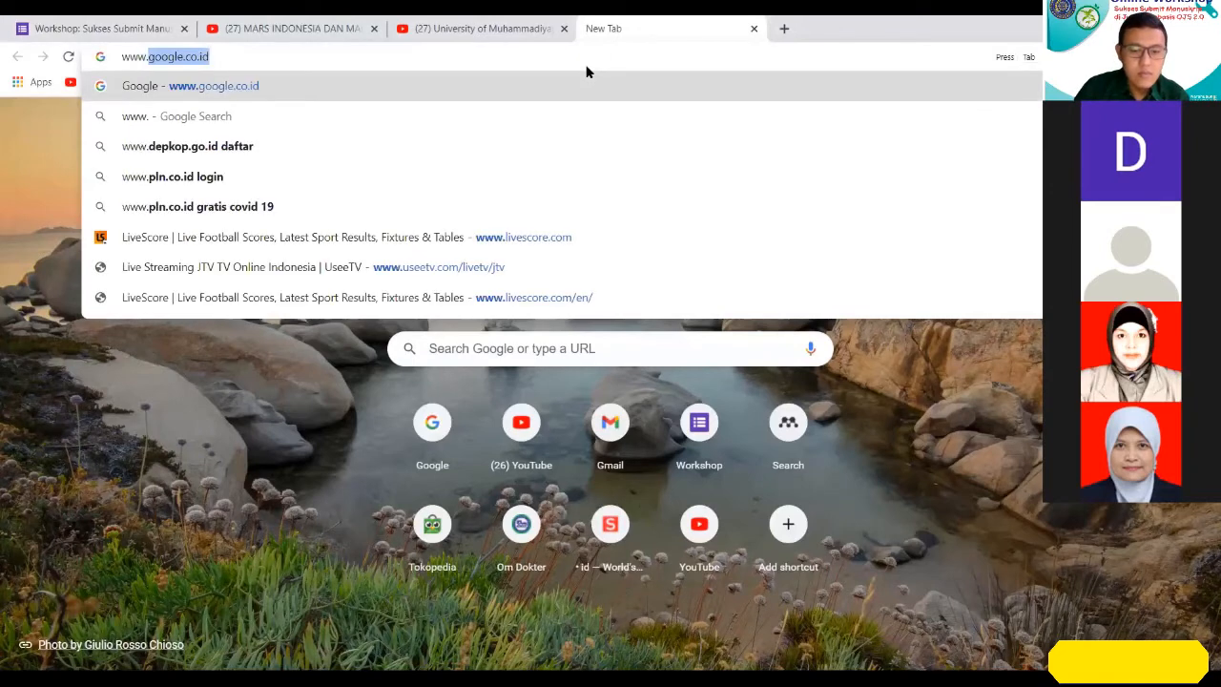
pyautogui.write('hmj')
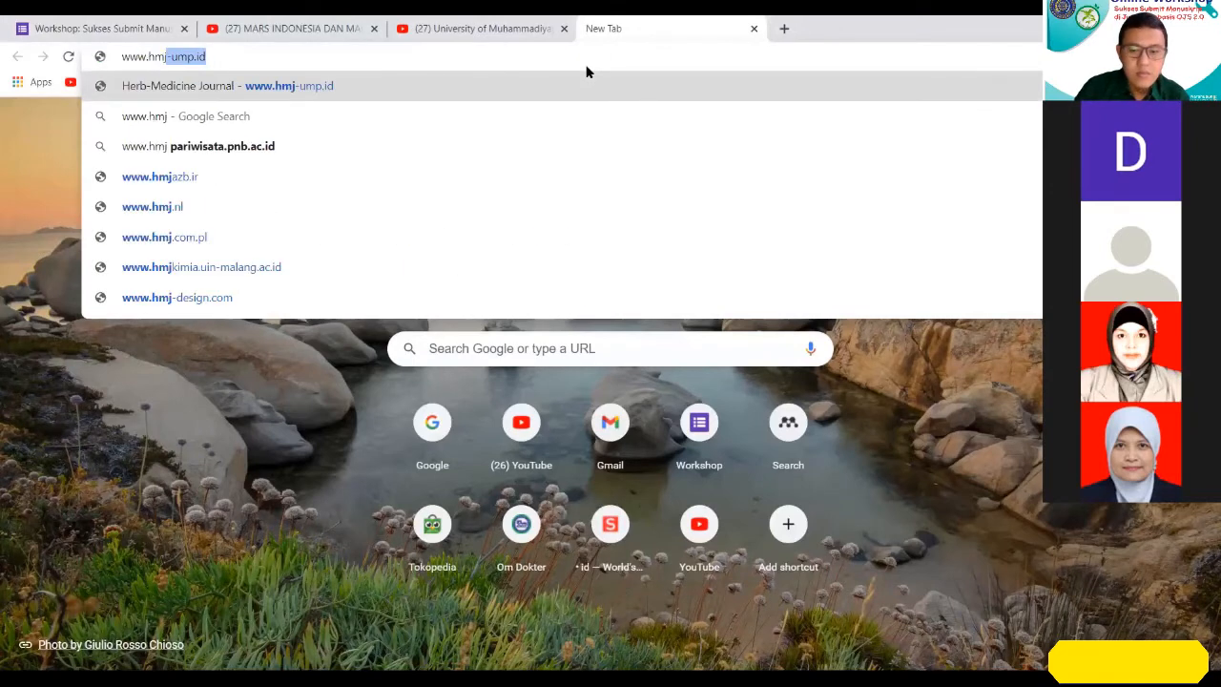
pyautogui.write('-im')
pyautogui.press('BackSpace')
pyautogui.press('BackSpace')
pyautogui.press('BackSpace')
pyautogui.write('-ump')
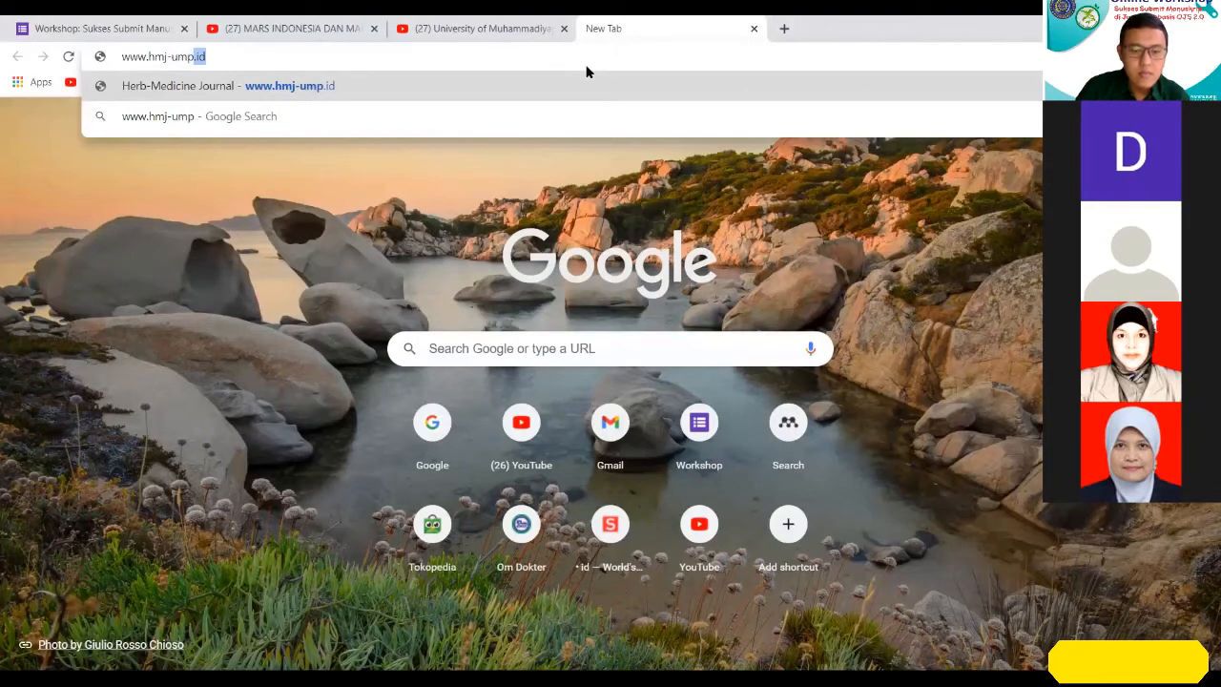
pyautogui.write('.id')
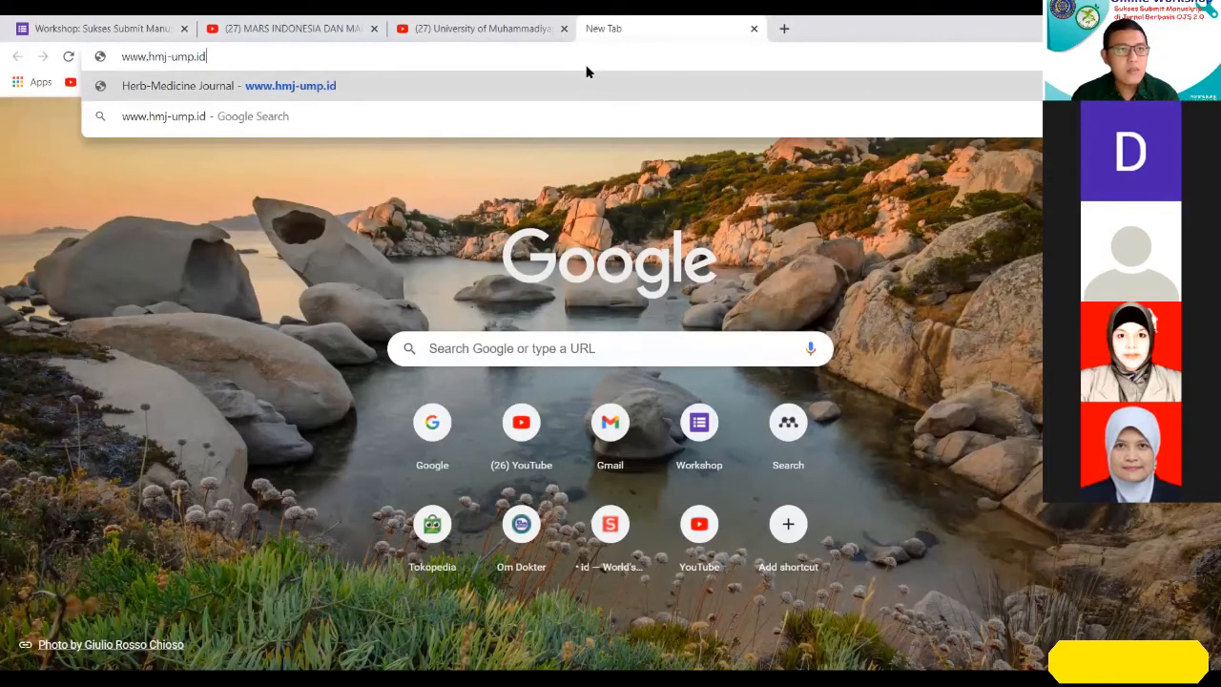
pyautogui.press('Return')
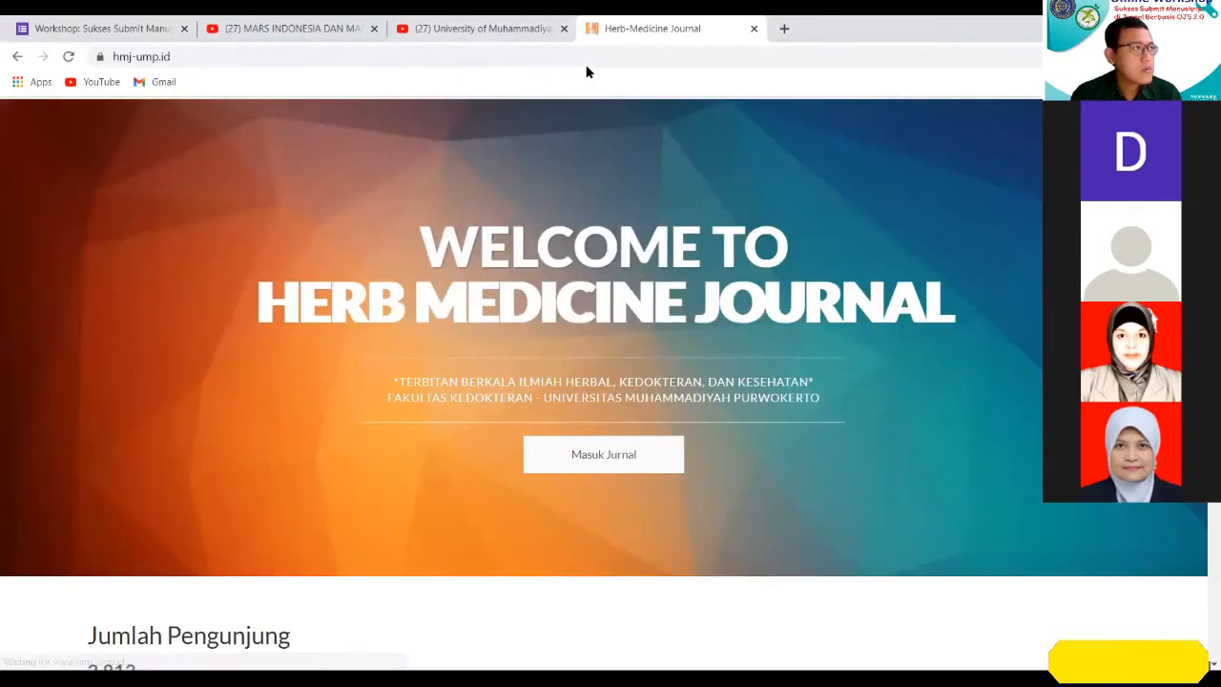
pyautogui.click(612, 455)
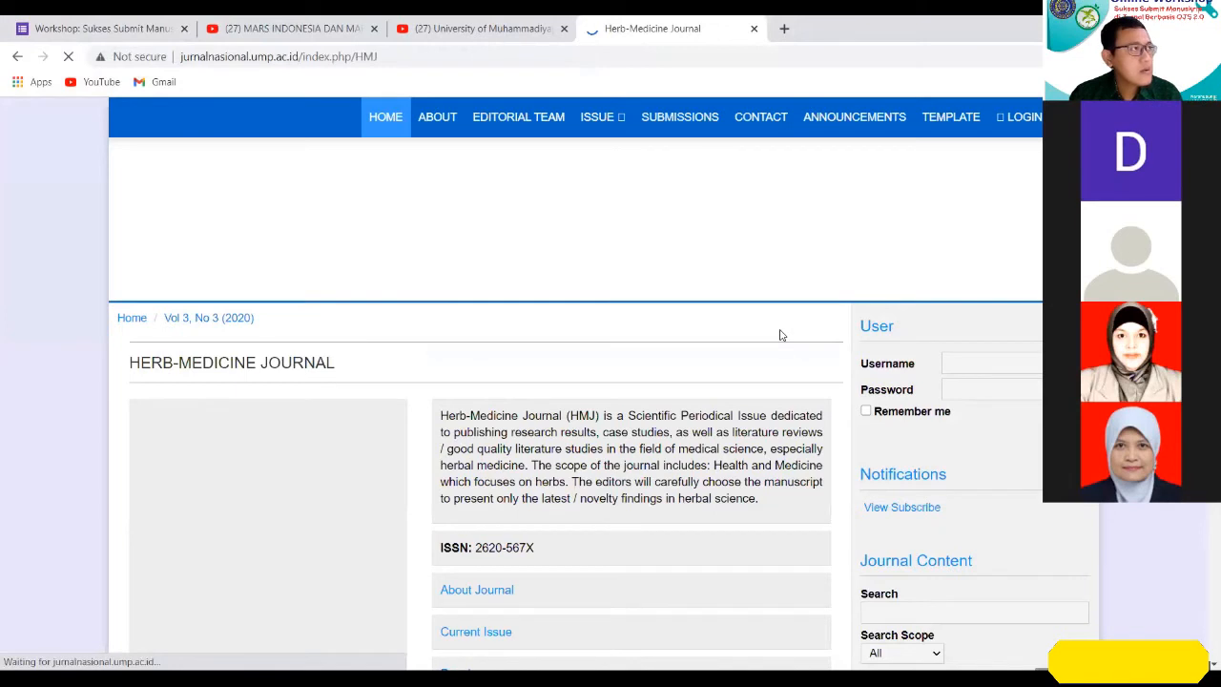
# Bring up the journal's new user registration form.
pyautogui.click(415, 58)
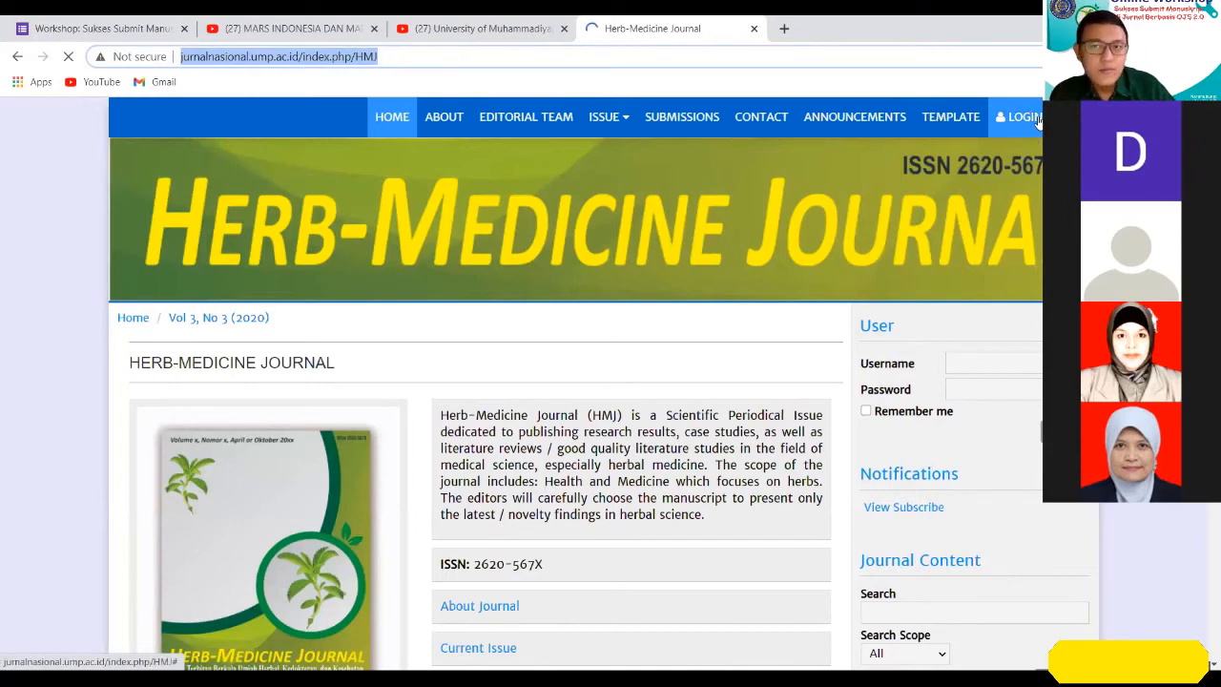
pyautogui.click(1038, 118)
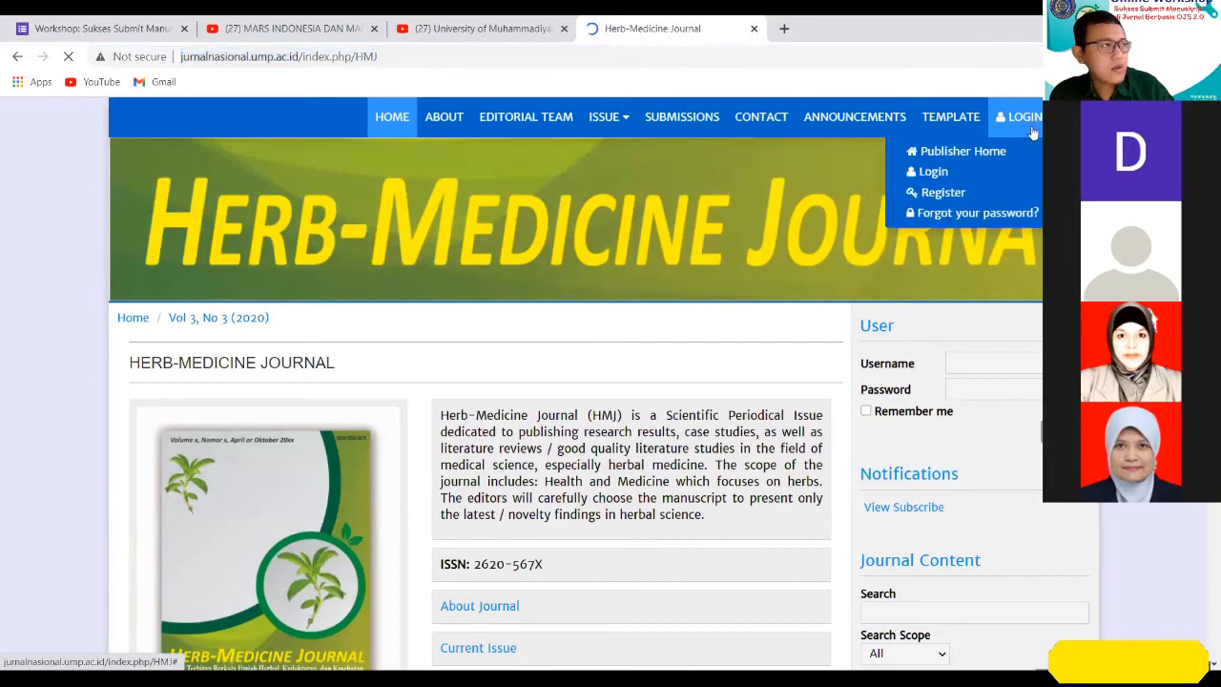
pyautogui.click(959, 193)
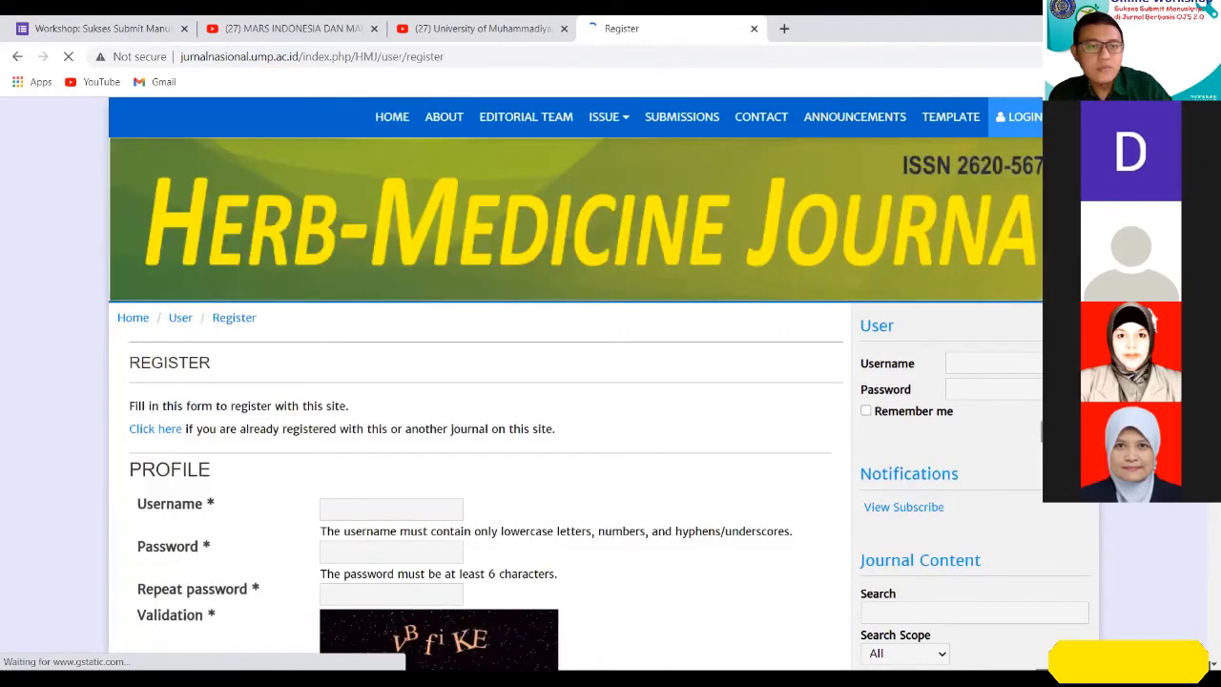
# Enter the username and the account password in the registration profile, and repeat the password for confirmation.
pyautogui.scroll(-3, 661, 218)
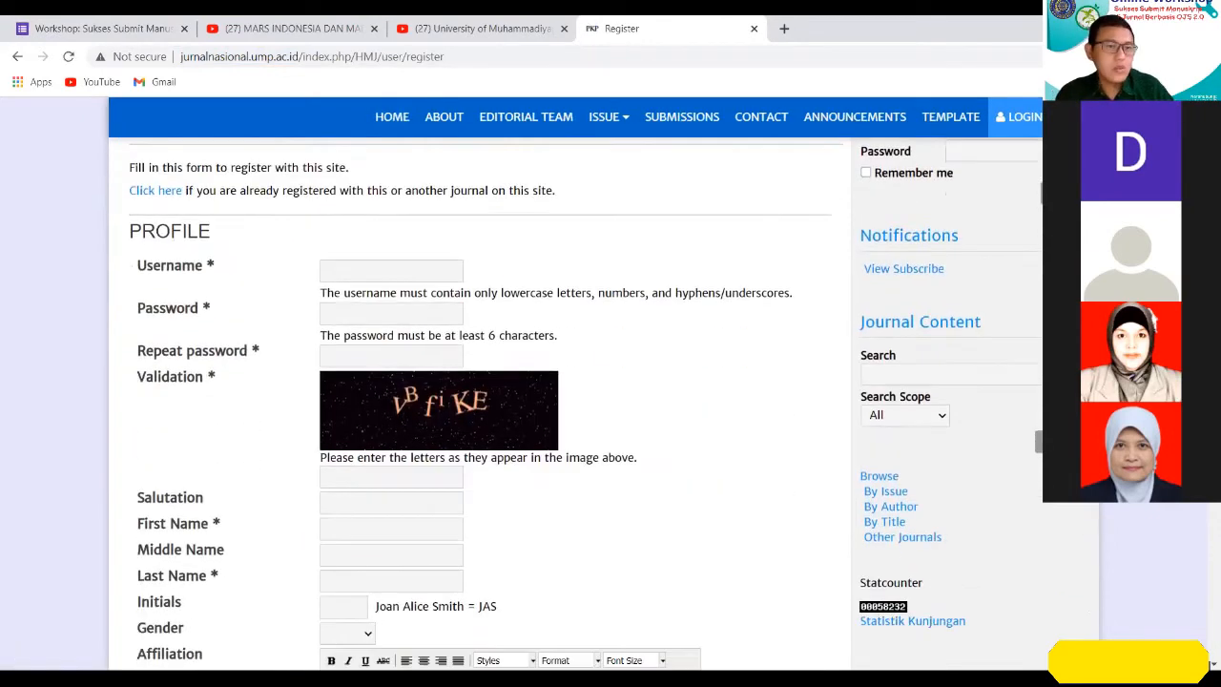
pyautogui.scroll(2, 661, 219)
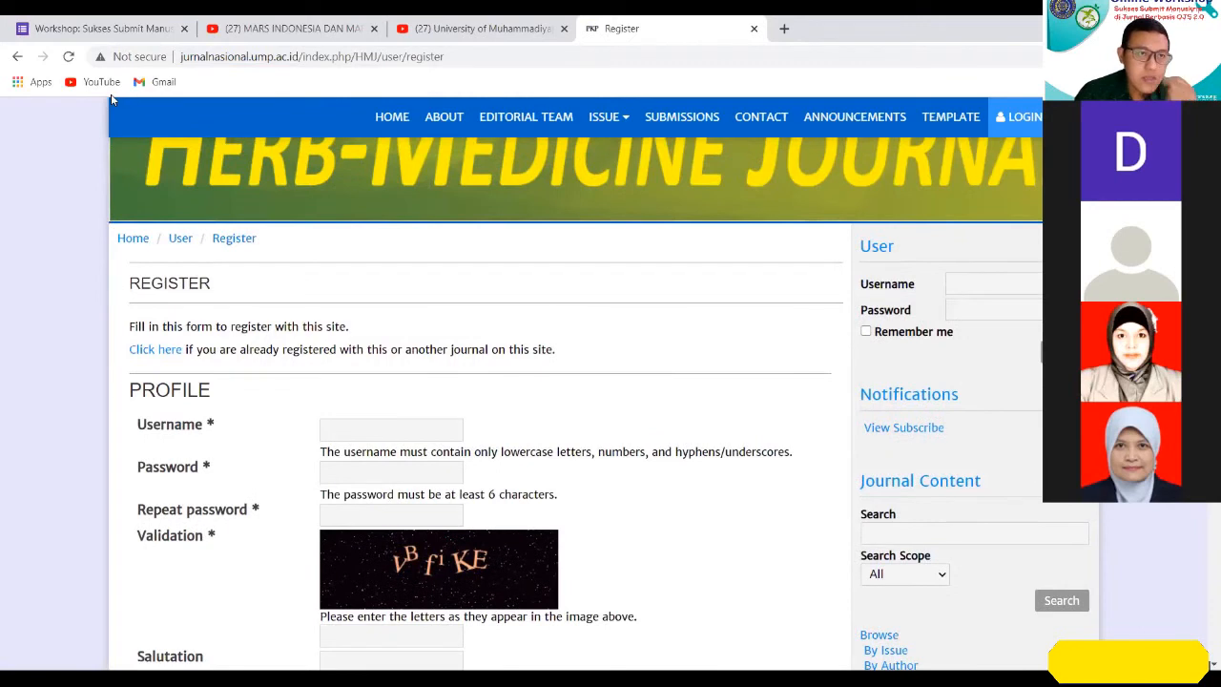
pyautogui.click(417, 423)
pyautogui.write('fad')
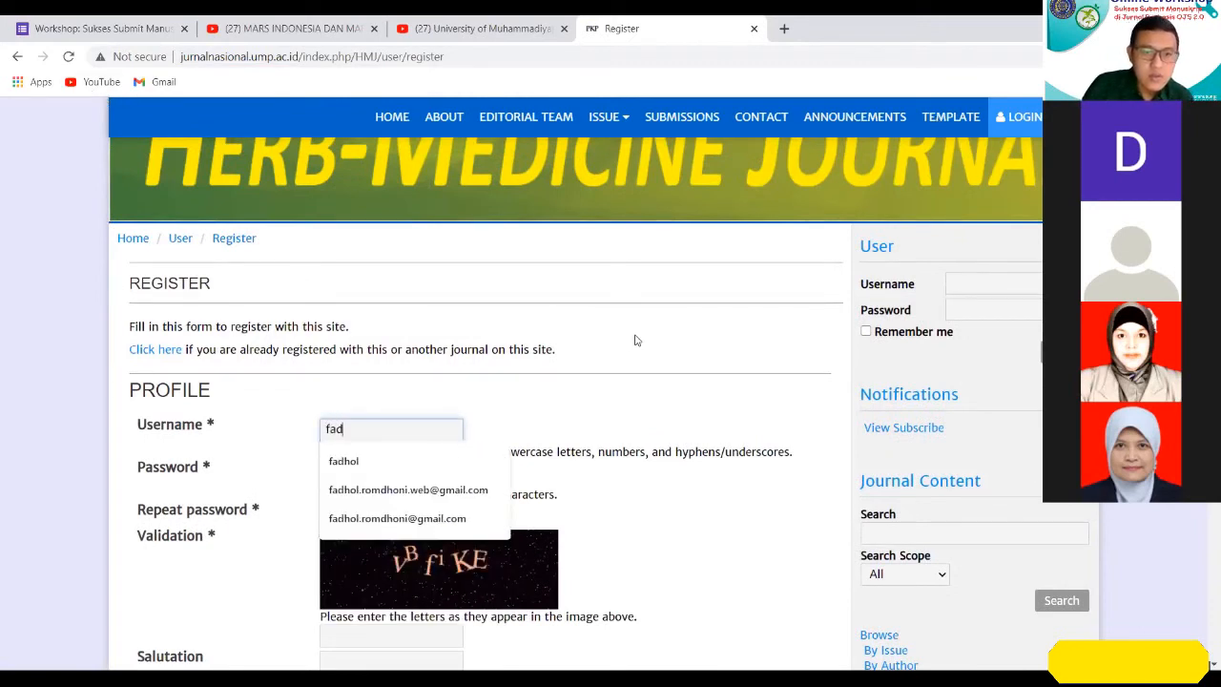
pyautogui.write('hol')
pyautogui.press('Tab')
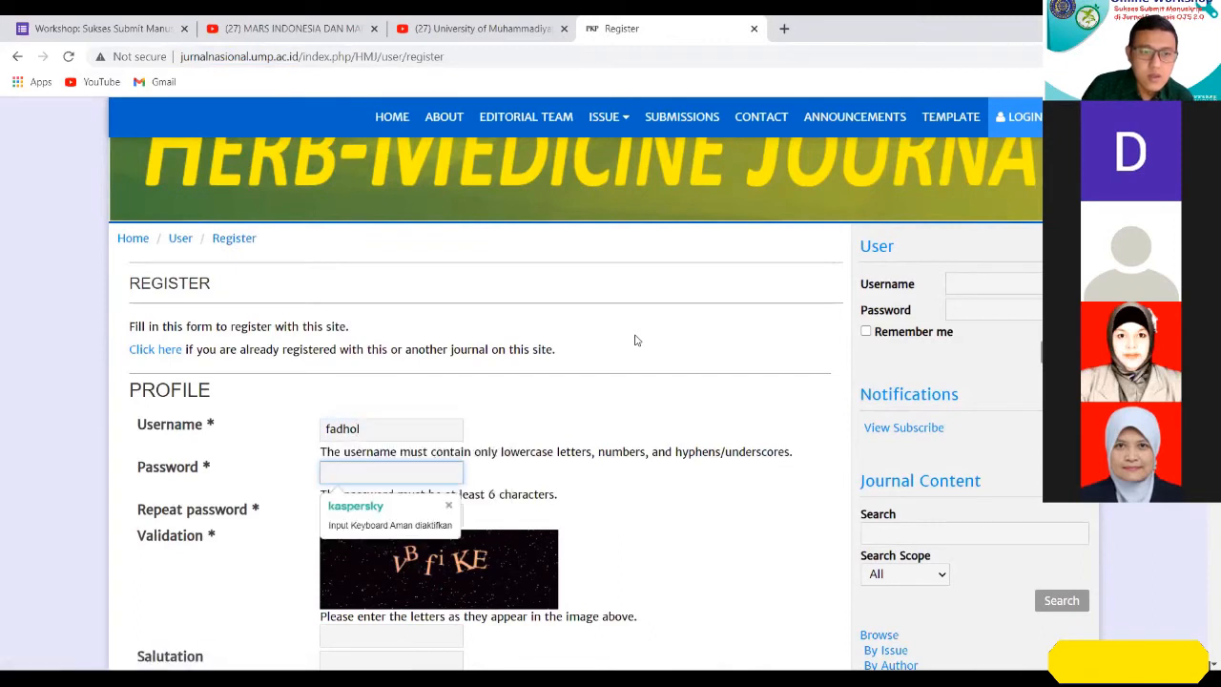
pyautogui.write('*****')
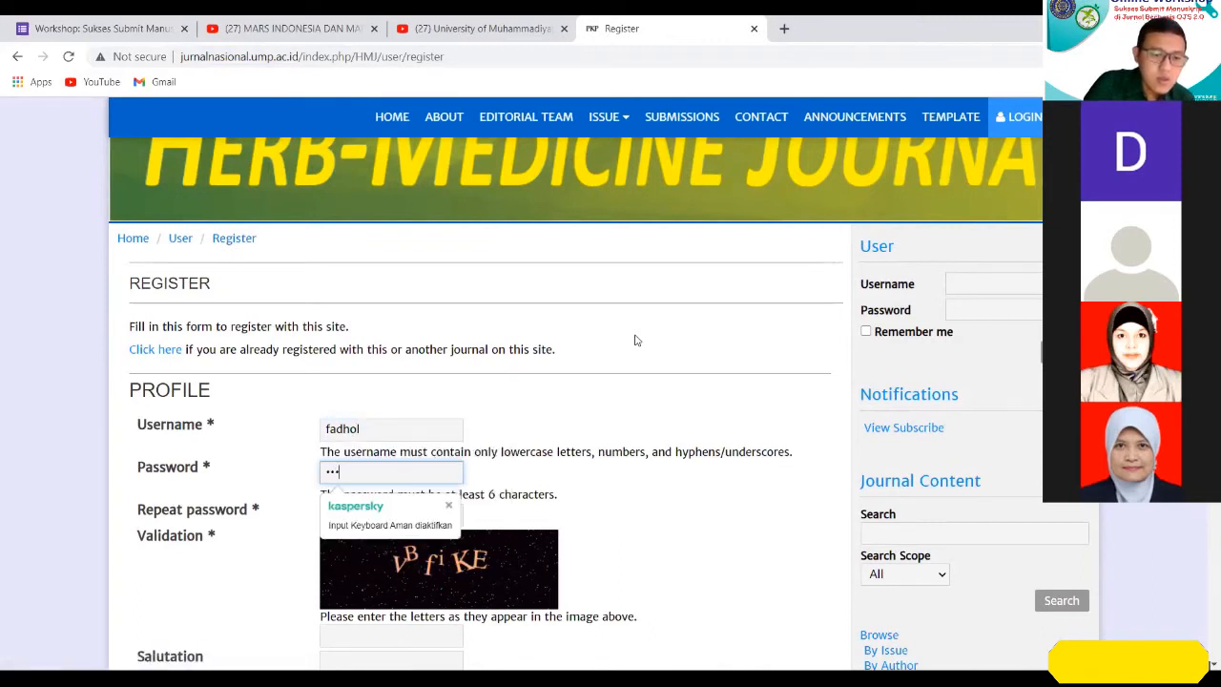
pyautogui.press('Tab')
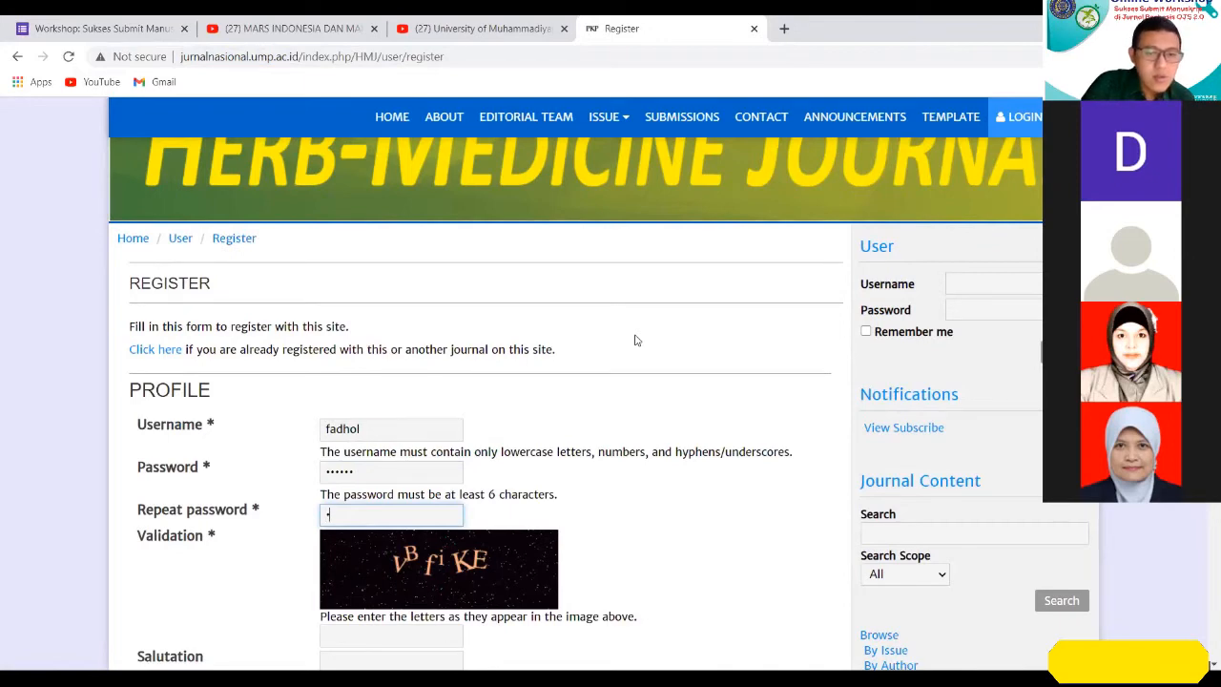
pyautogui.write('******')
# Fill in the Validation field with the letters shown in the verification image.
pyautogui.scroll(-2, 637, 339)
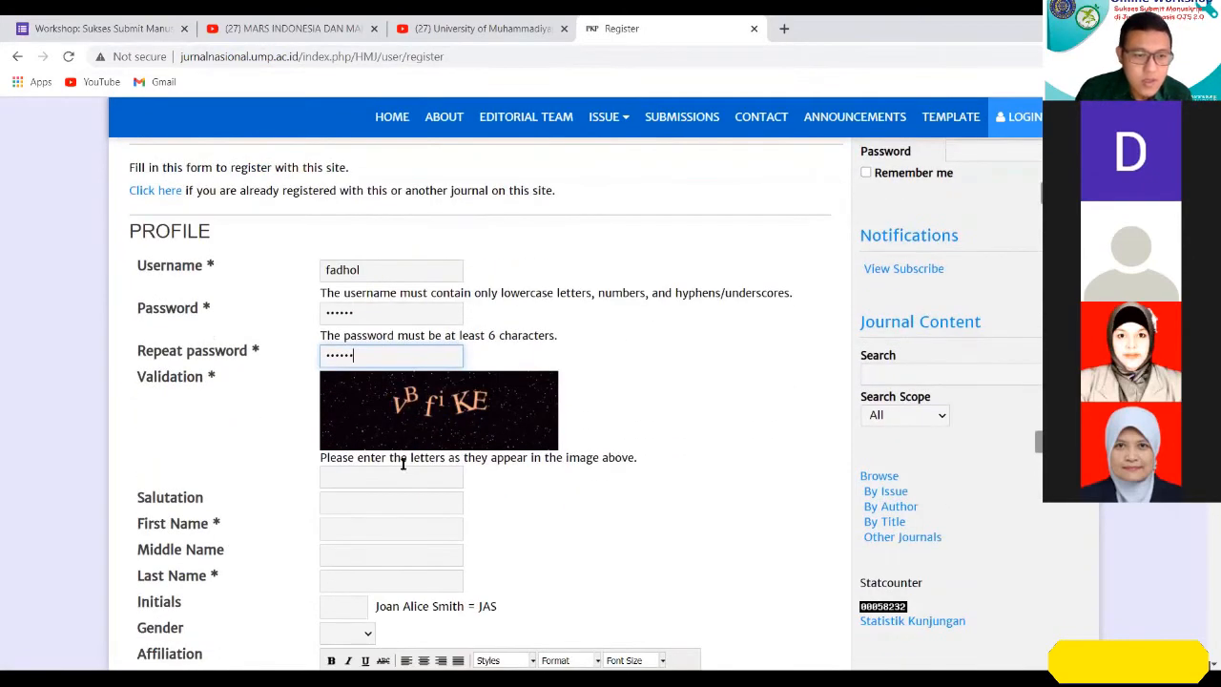
pyautogui.click(376, 481)
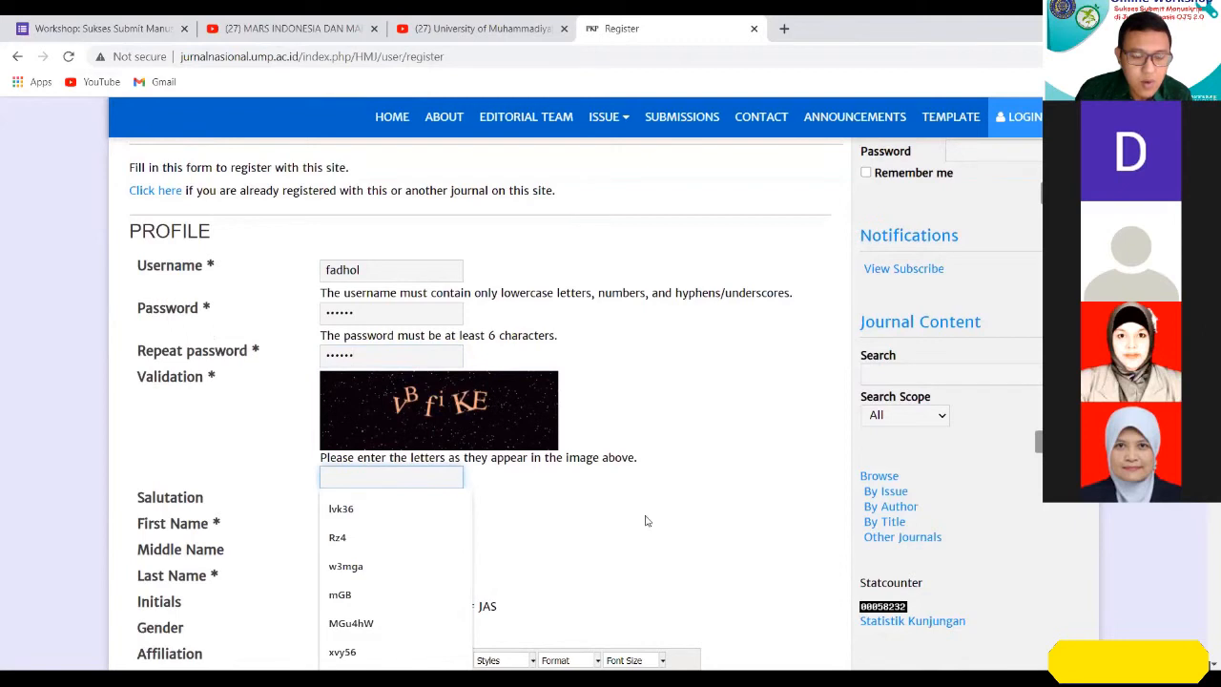
pyautogui.write('V')
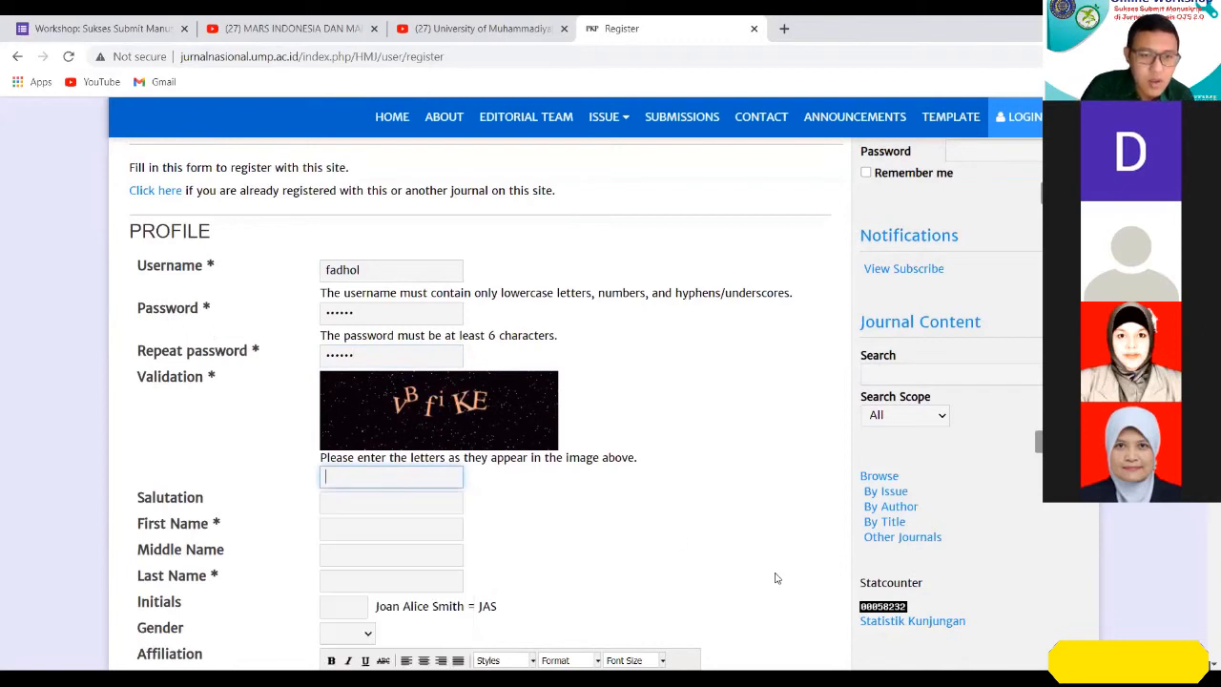
pyautogui.write('B')
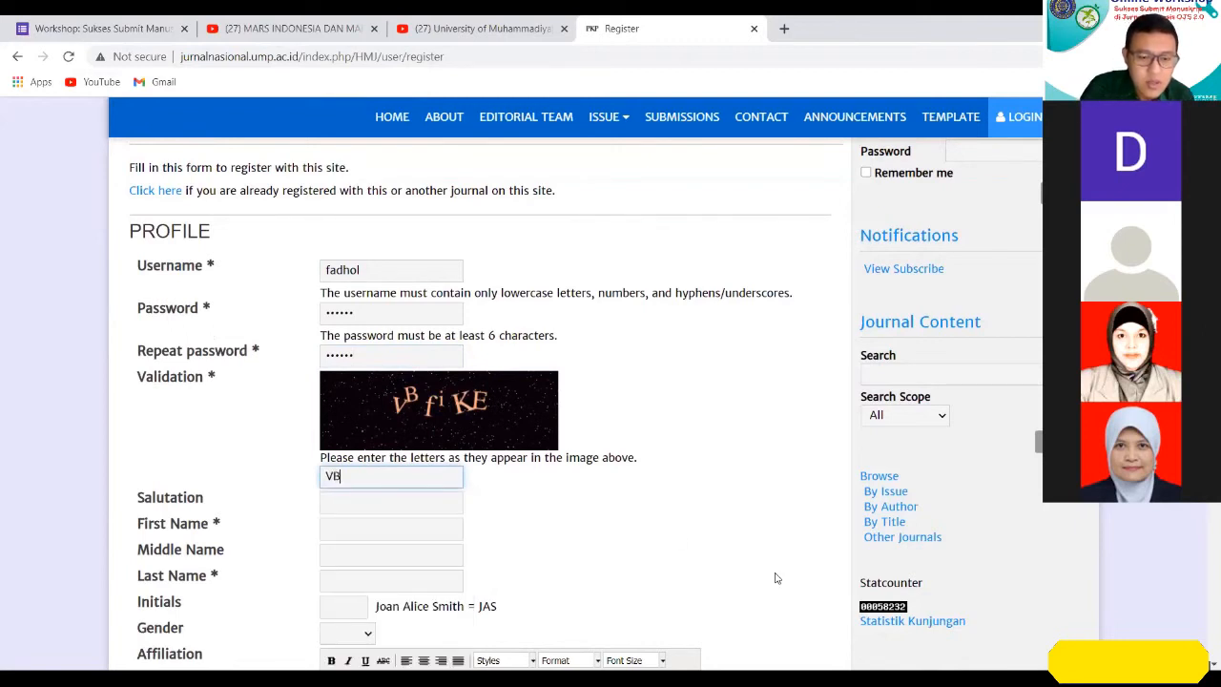
pyautogui.write('fiKE')
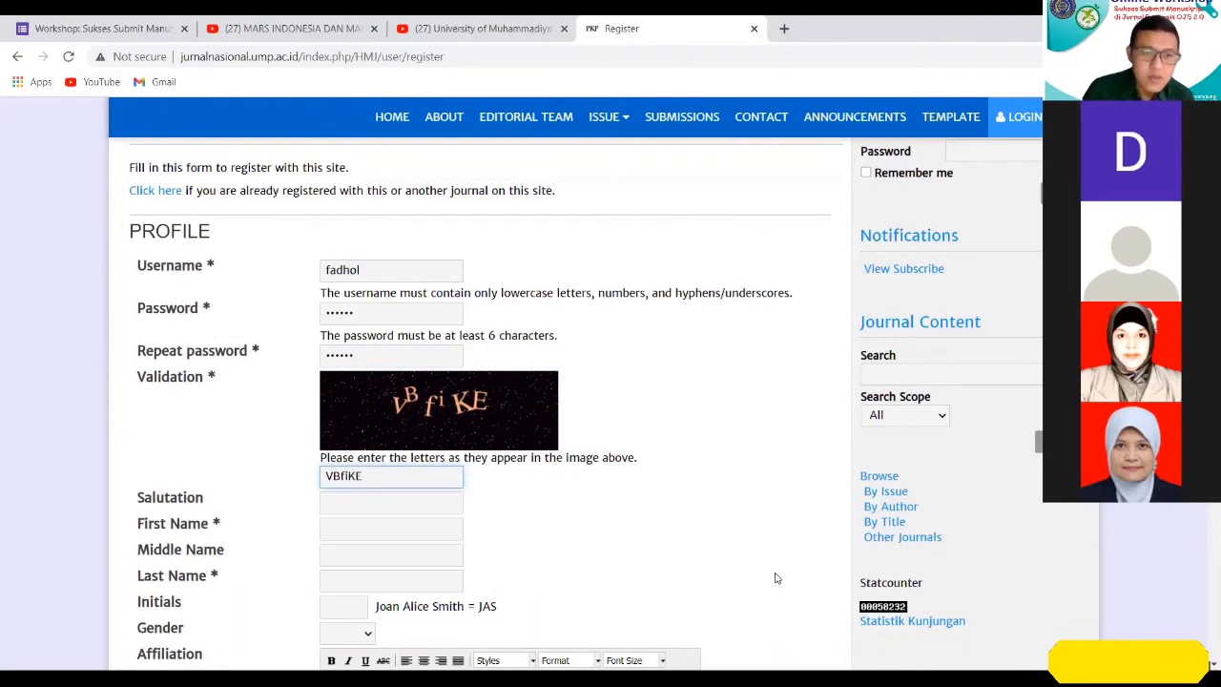
# Fill in the registrant's first, middle and last names and initials, leaving the salutation blank.
pyautogui.scroll(-2, 667, 506)
pyautogui.click(419, 345)
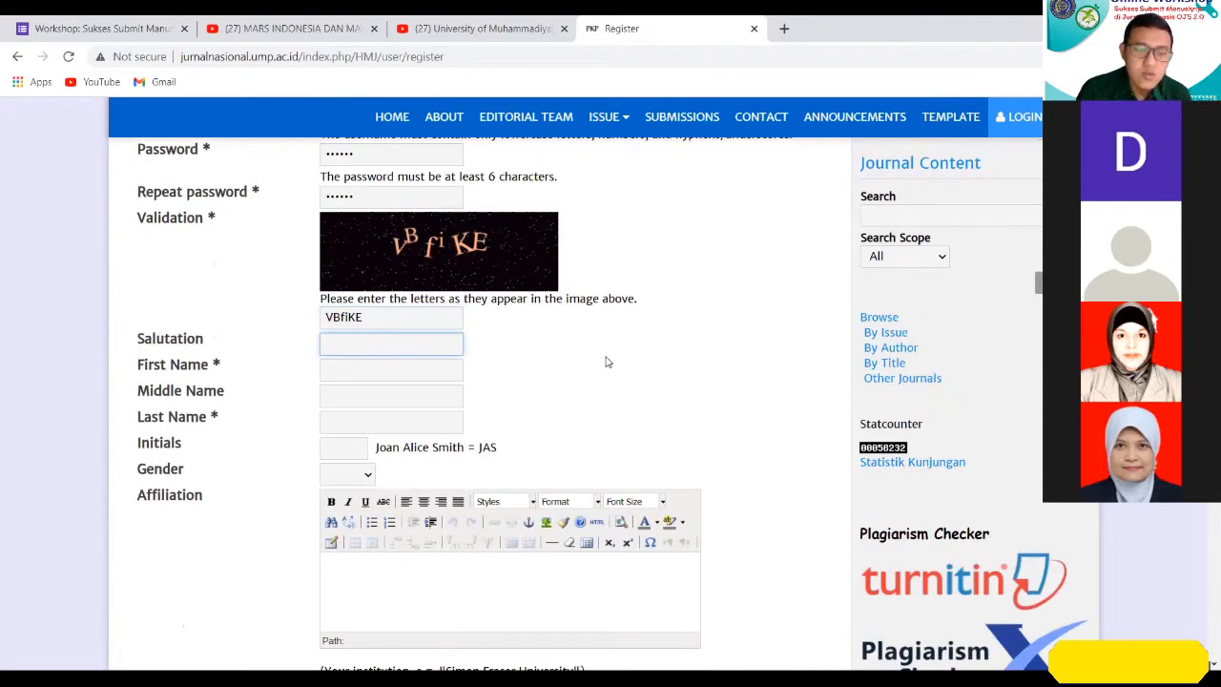
pyautogui.click(454, 367)
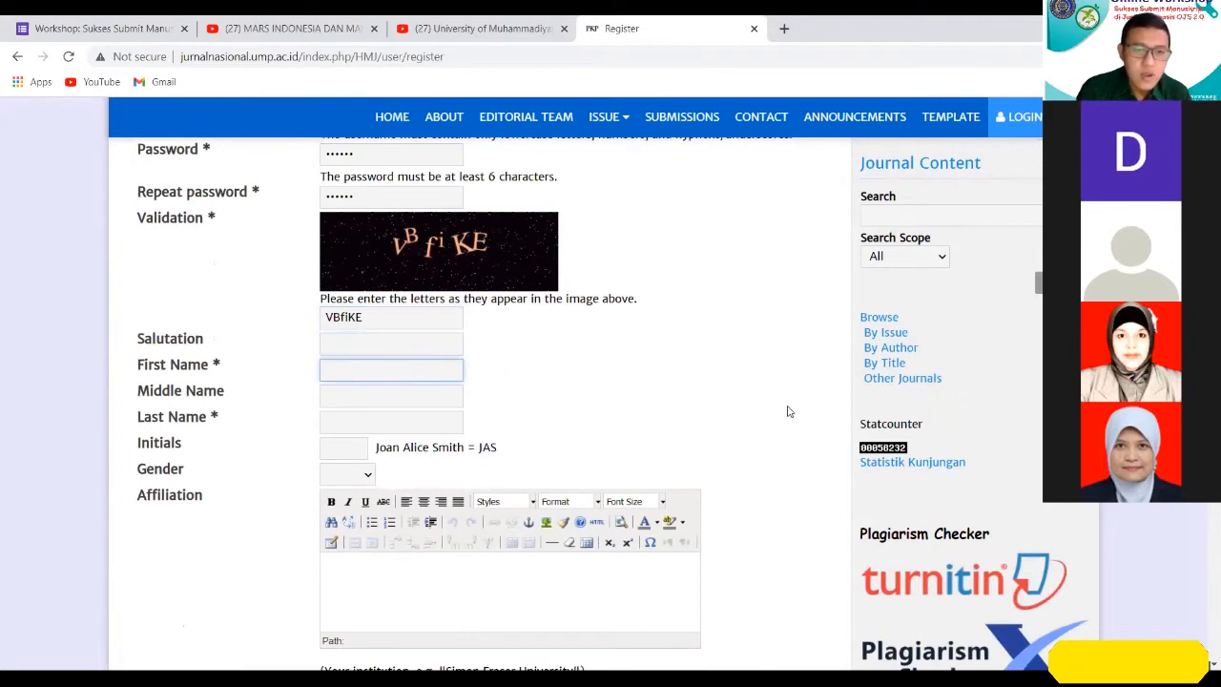
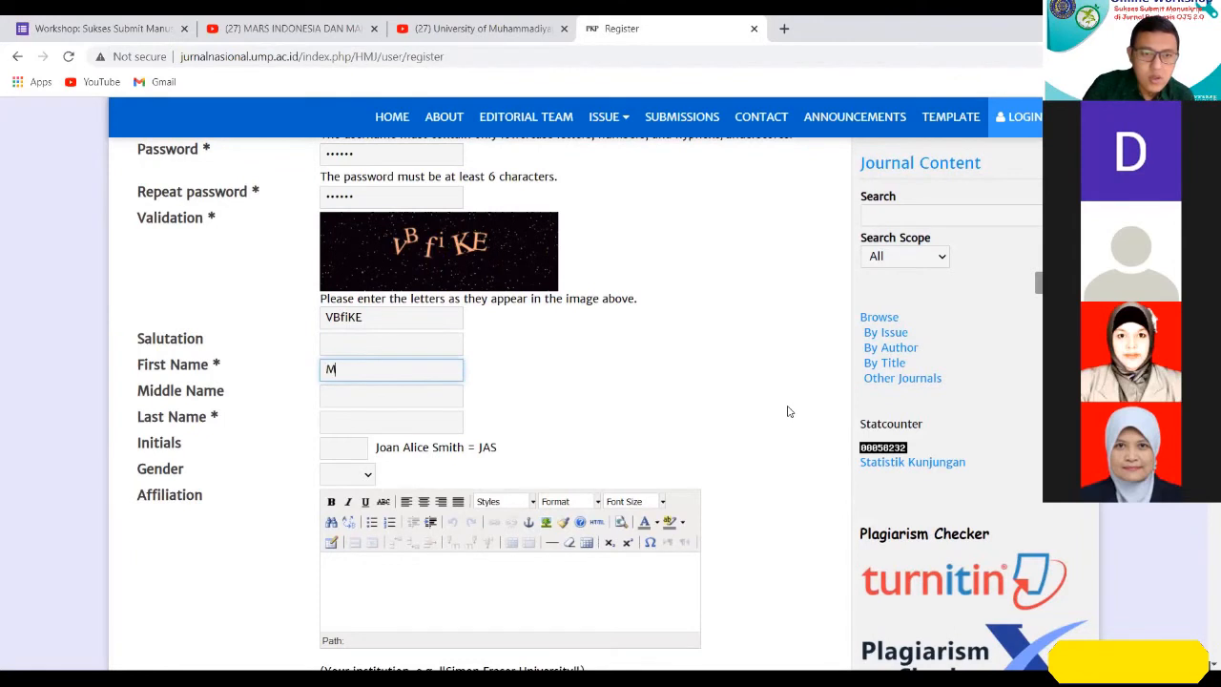
pyautogui.press('Tab')
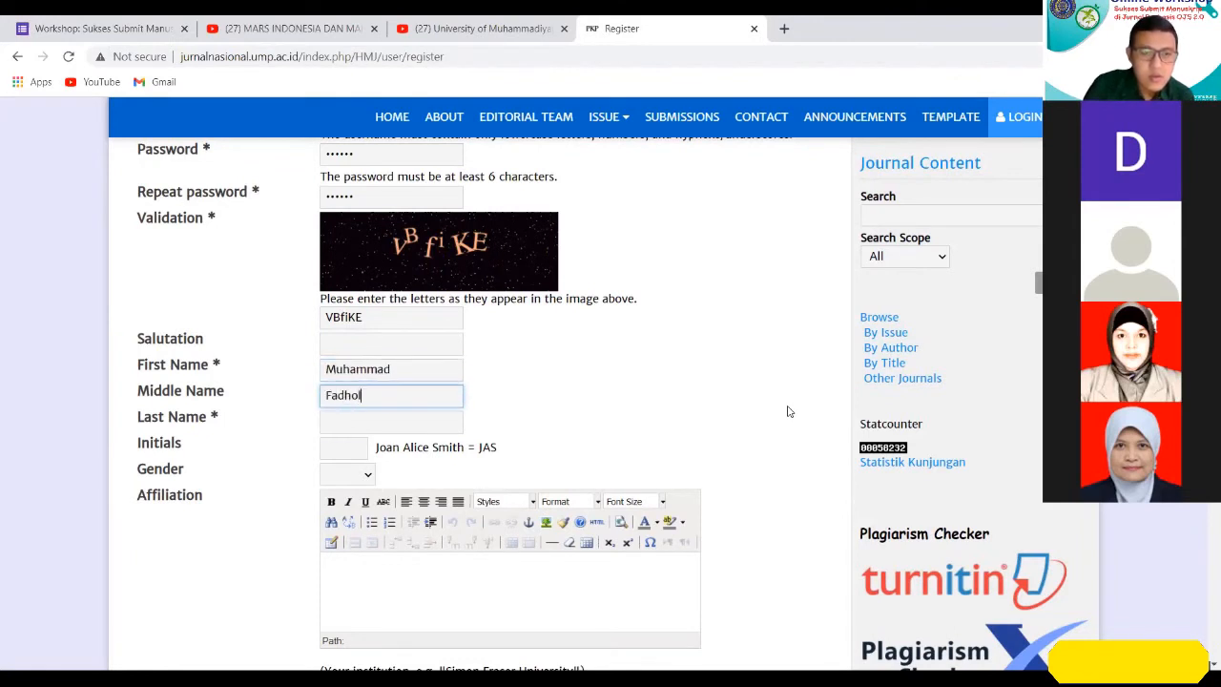
pyautogui.press('Tab')
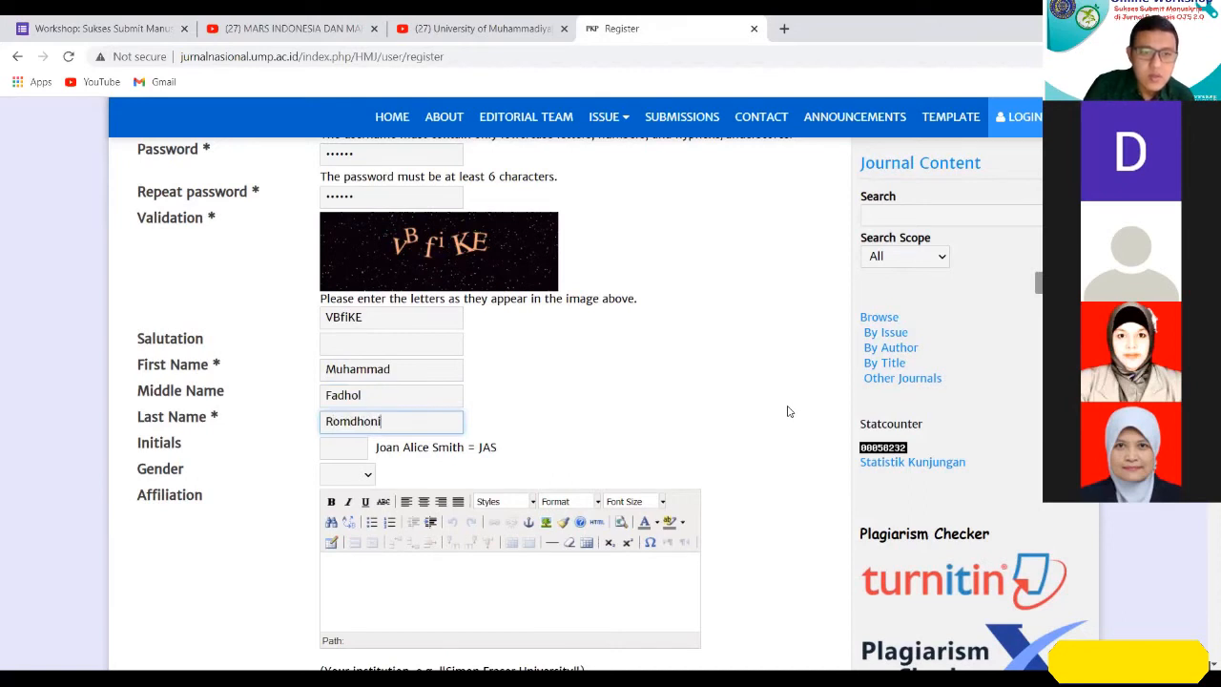
pyautogui.press('Tab')
pyautogui.write('MFR')
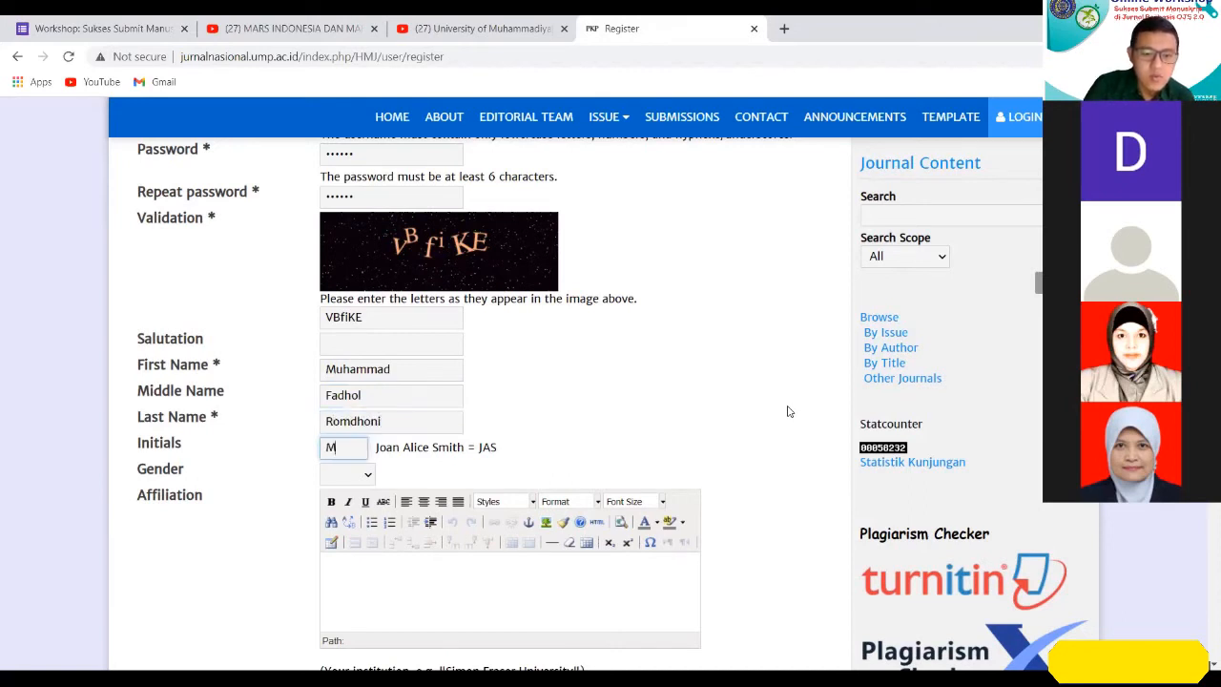
# Set the registrant's gender to M.
pyautogui.click(641, 400)
pyautogui.scroll(-1, 607, 433)
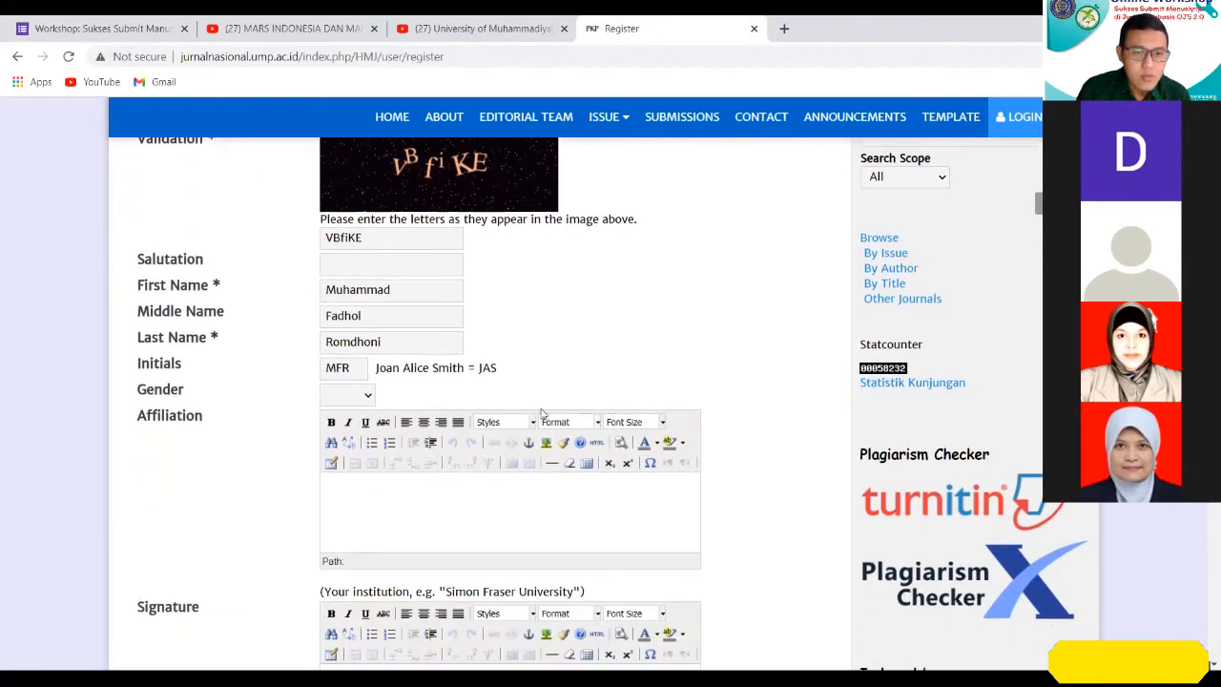
pyautogui.click(368, 397)
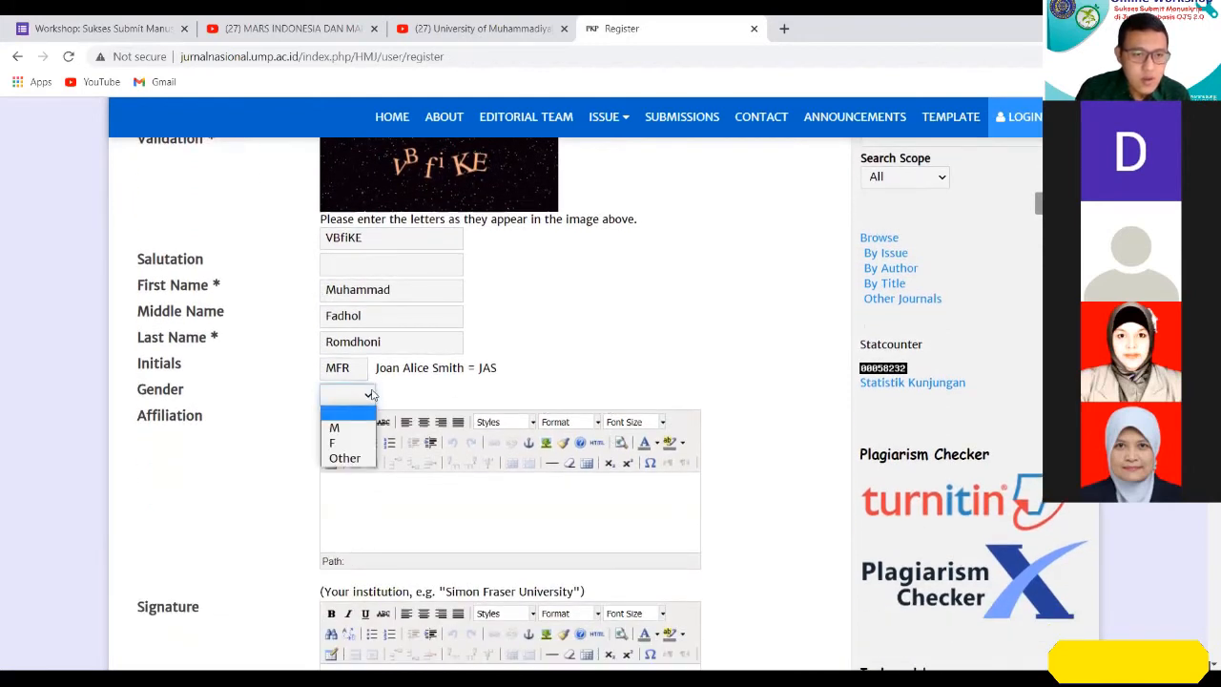
pyautogui.click(335, 428)
# Enter "Faculty of Medicine, Universitas Muhammadiyah Purwokerto" as the affiliation.
pyautogui.scroll(-1, 689, 384)
pyautogui.click(566, 414)
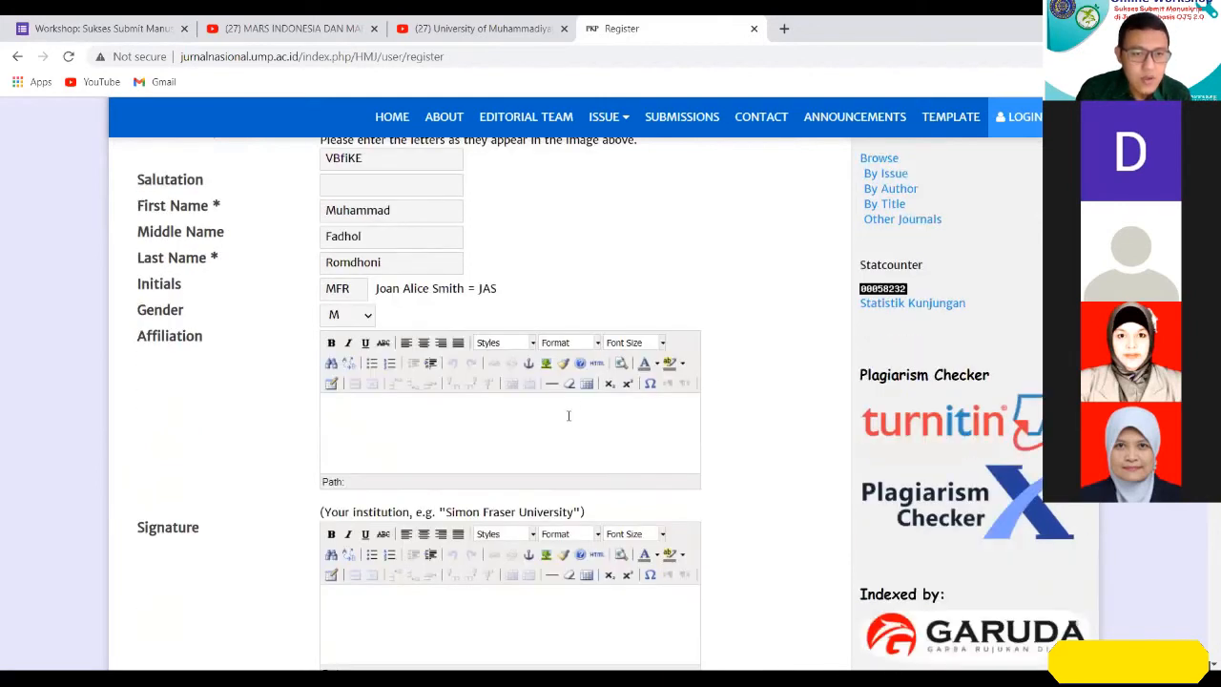
pyautogui.write('raculty of Medic')
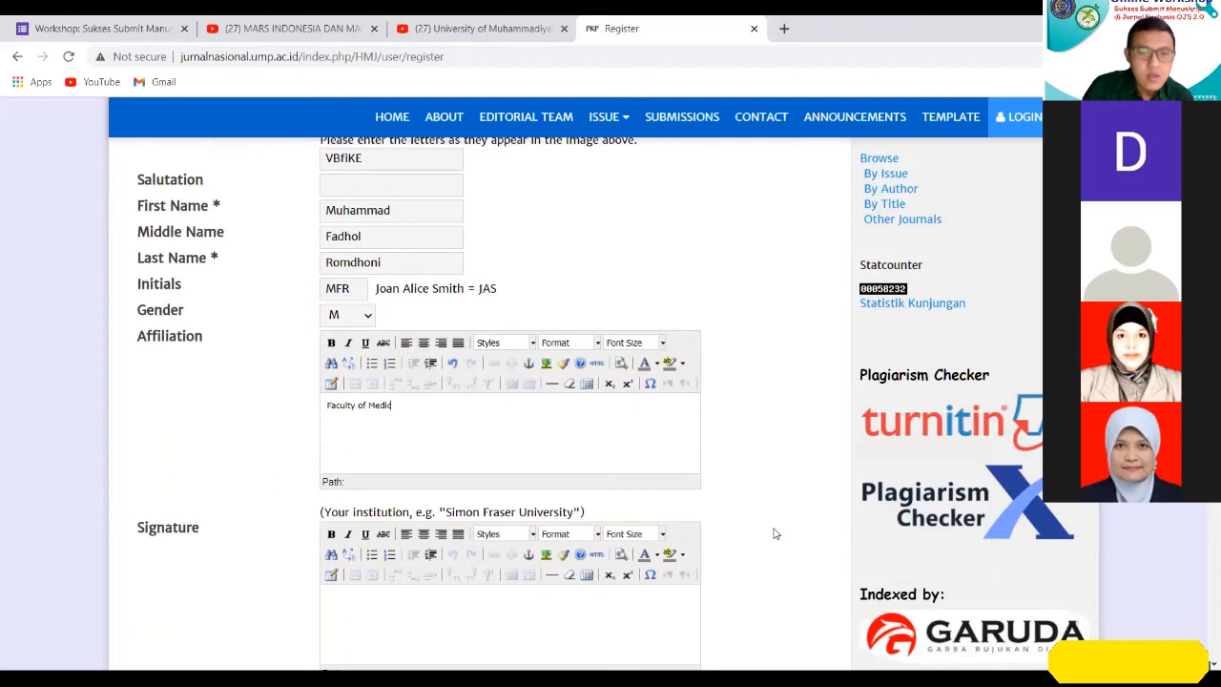
pyautogui.write('ine, Universitas Muhammadiyah Pur')
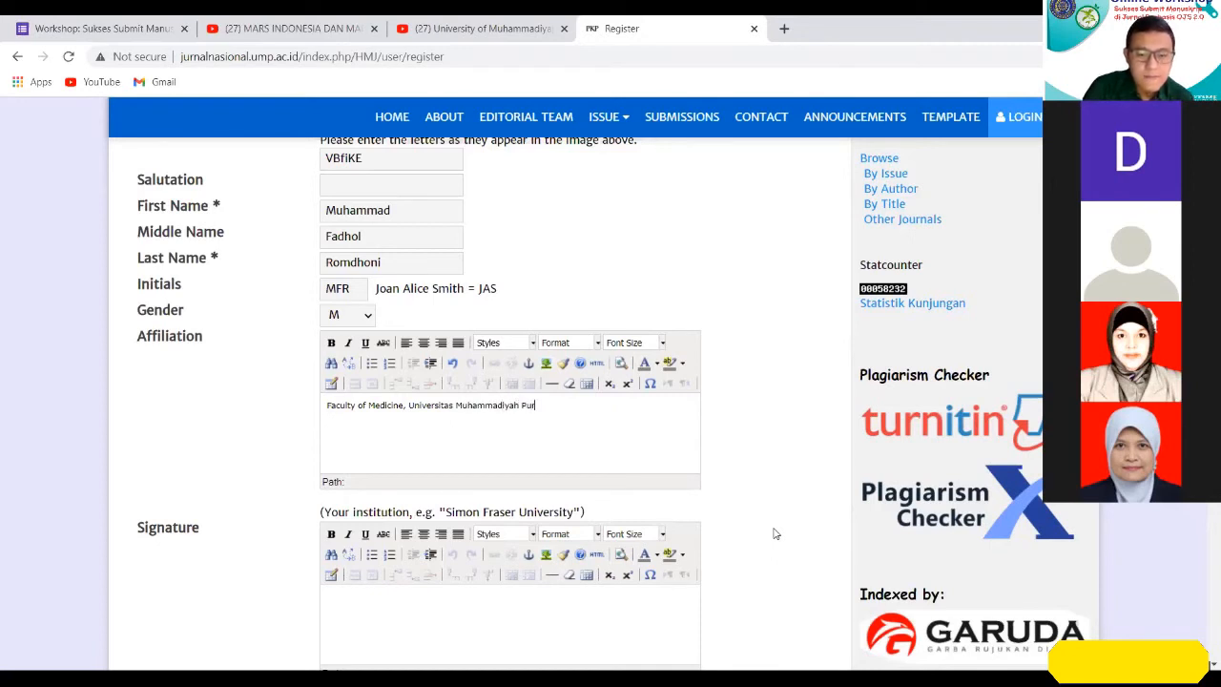
pyautogui.write('wokerto')
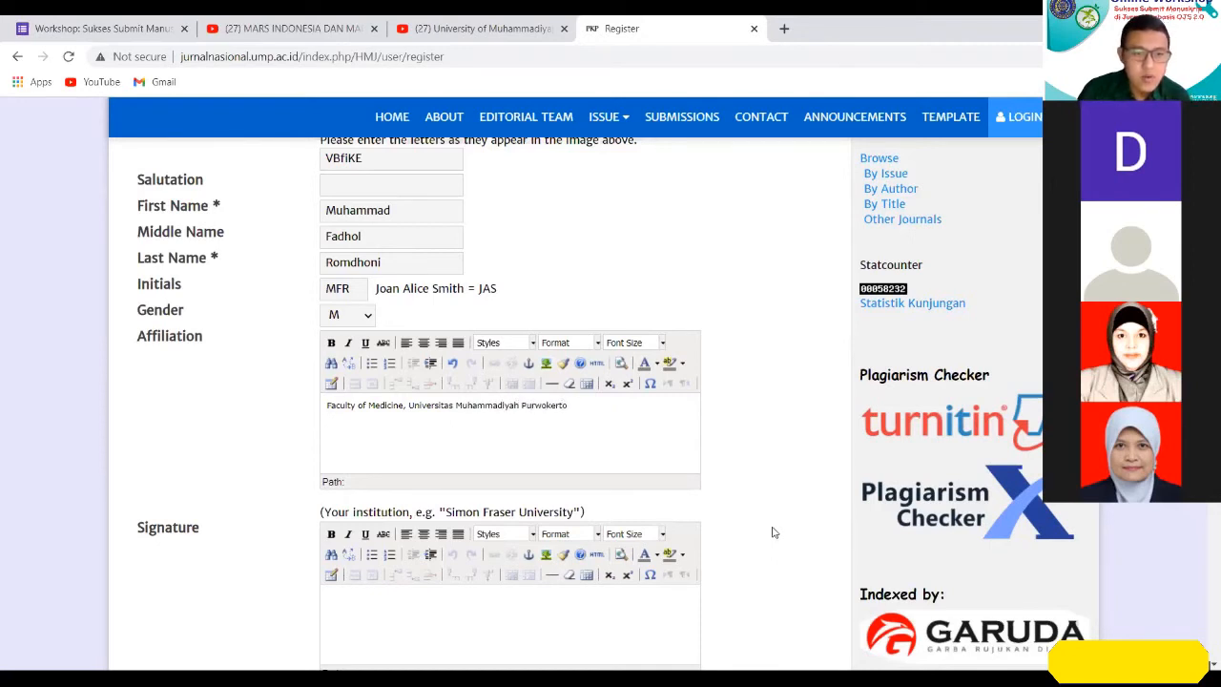
# Fill in the Signature field with an underscore line, the registrant's name below it, and a last line reading "NIK/NIP: xxxxx".
pyautogui.scroll(-1, 753, 522)
pyautogui.scroll(-1, 752, 522)
pyautogui.click(502, 471)
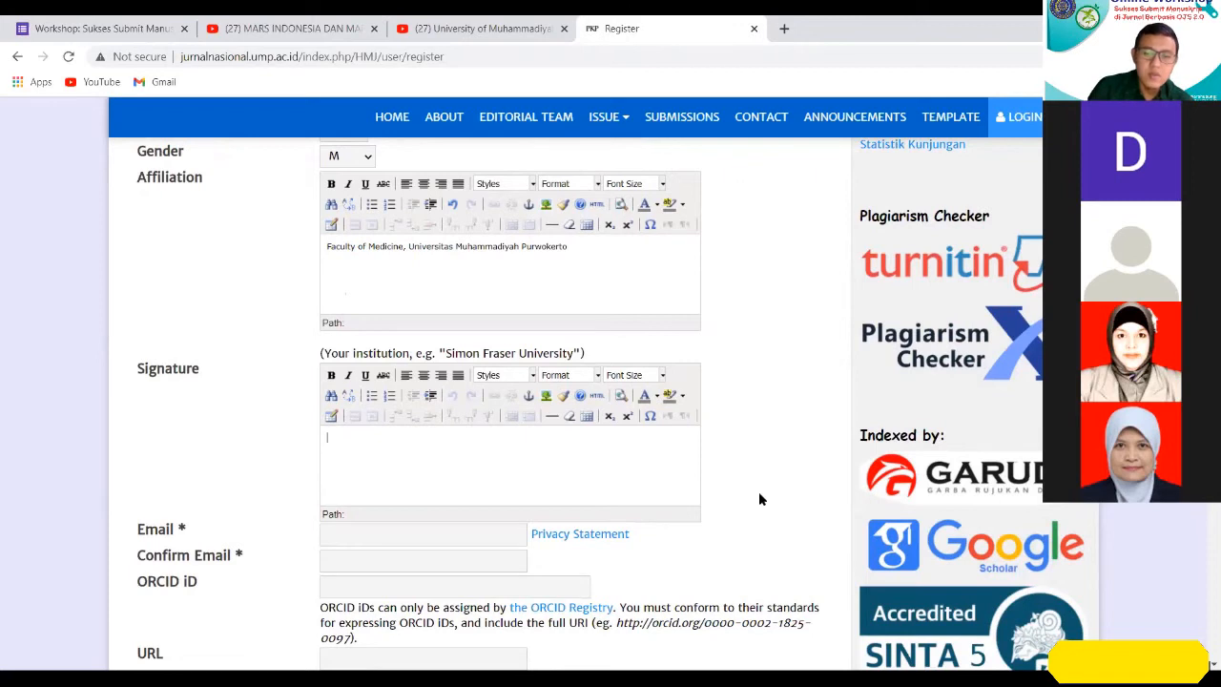
pyautogui.write('__________________')
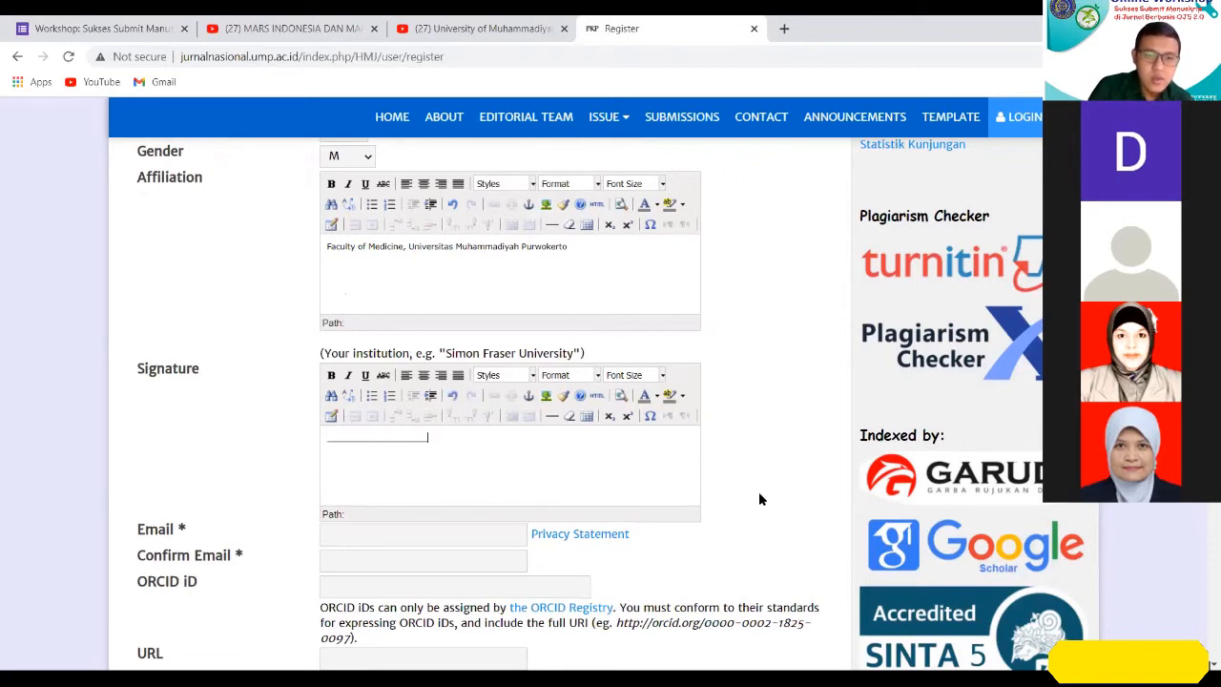
pyautogui.press('Return')
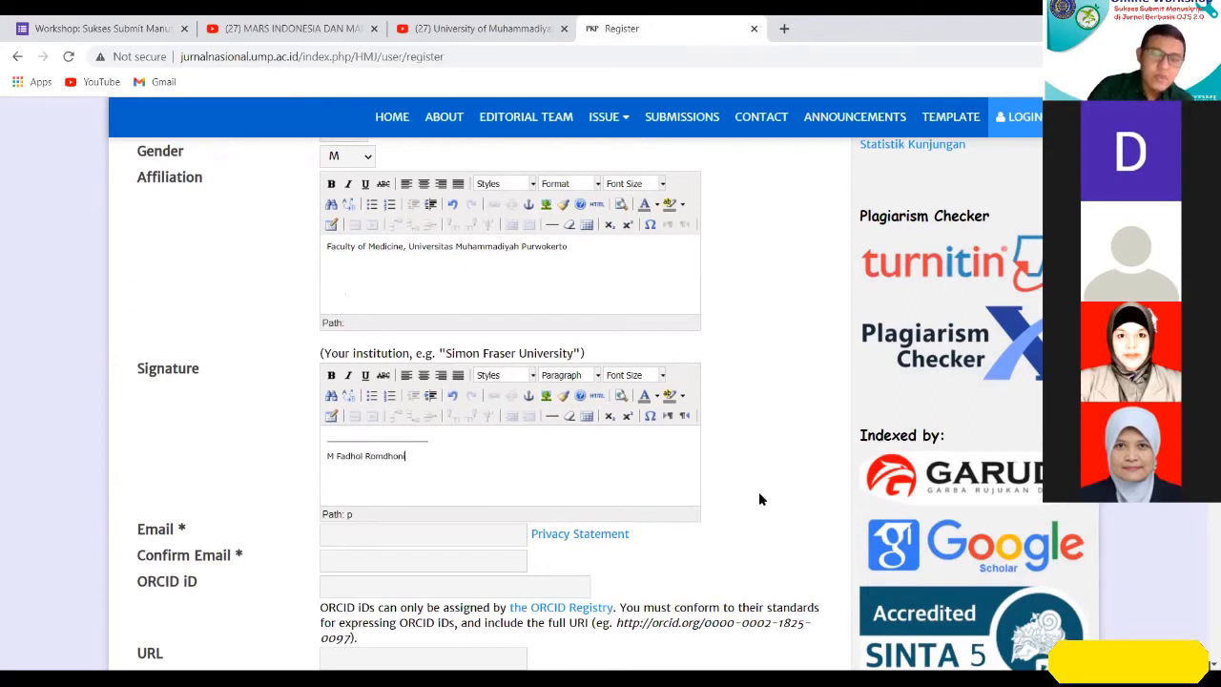
pyautogui.press('Return')
pyautogui.write('NIK/NIP: xxx')
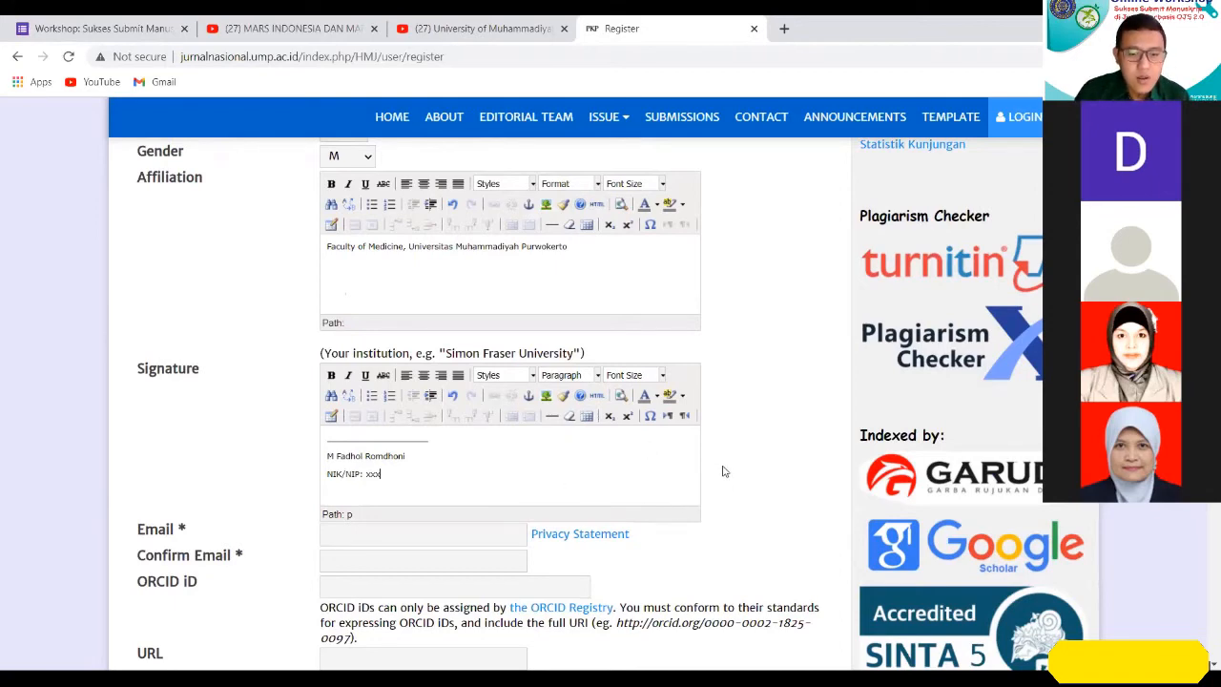
pyautogui.write('xx')
# Enter the registrant's e-mail address in the Email field and repeat it under Confirm Email.
pyautogui.scroll(-1, 723, 471)
pyautogui.press('Tab')
pyautogui.write('ro')
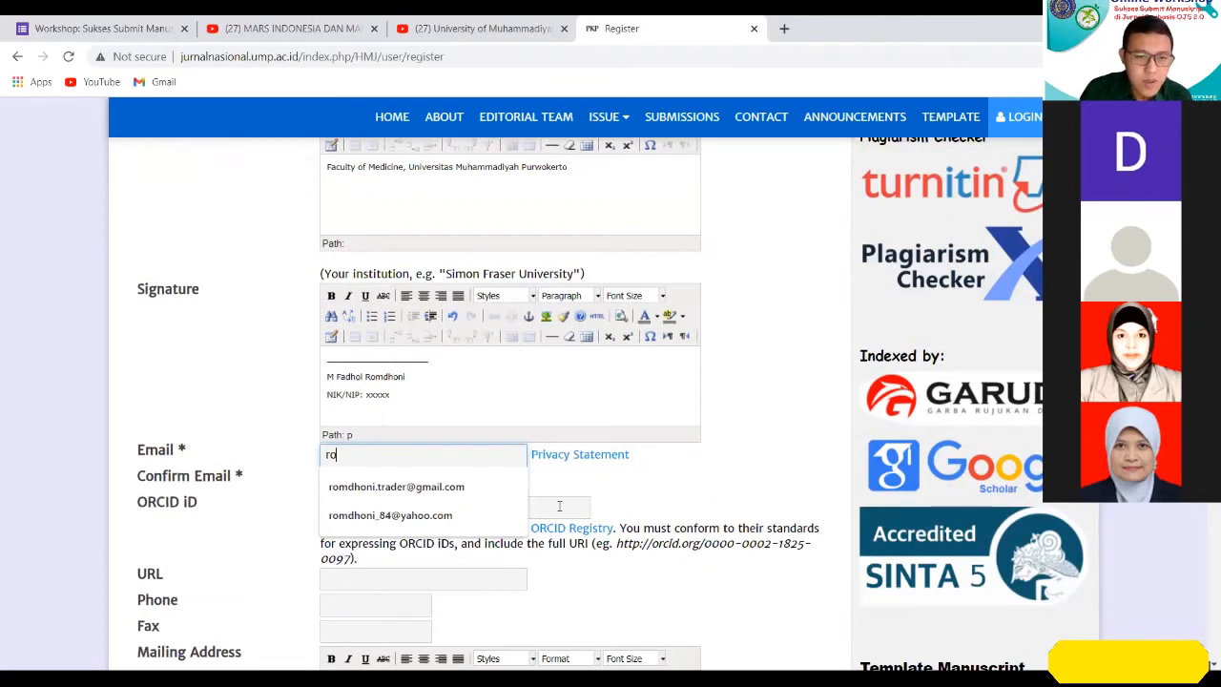
pyautogui.press('Down')
pyautogui.press('Down')
pyautogui.press('Return')
pyautogui.press('Tab')
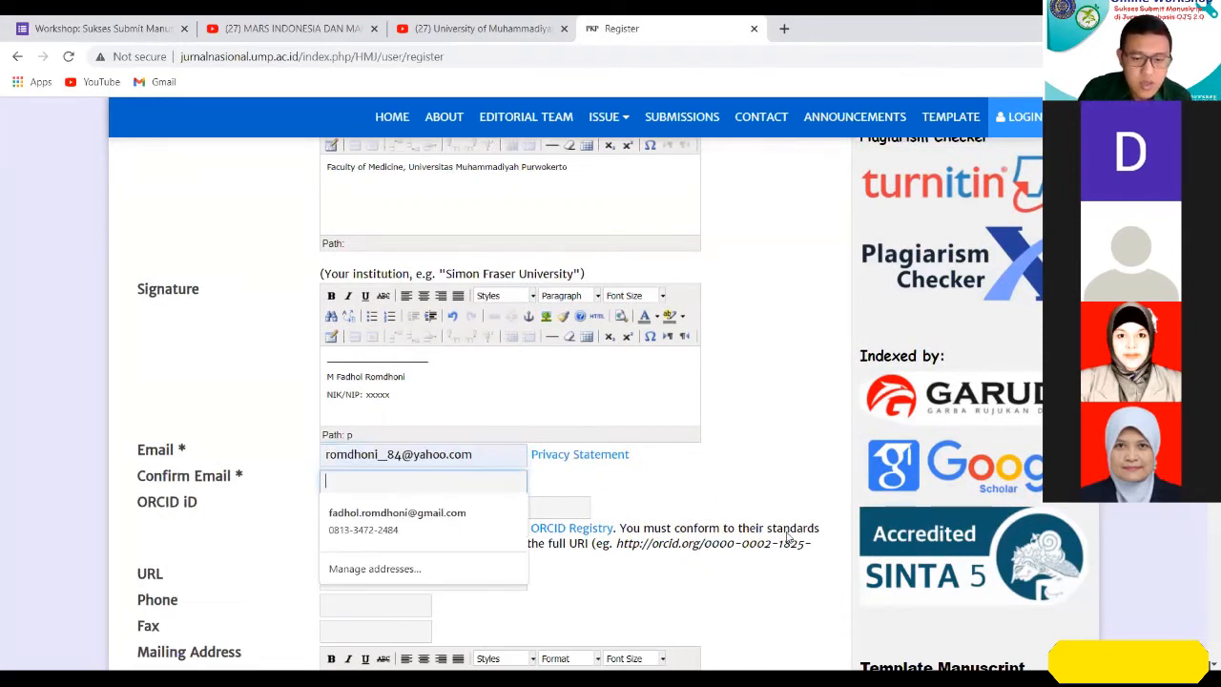
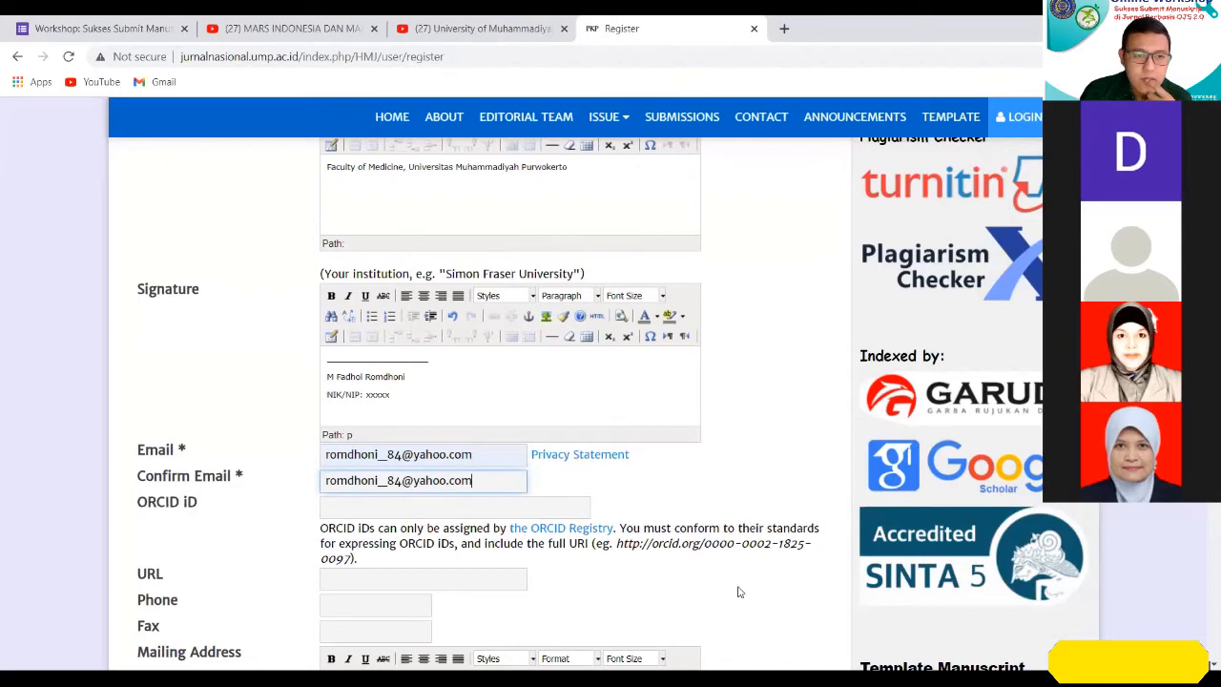
# Examine the ORCID iD guidance with its example URI and the optional URL and Phone fields, without filling them in.
pyautogui.scroll(-2, 738, 587)
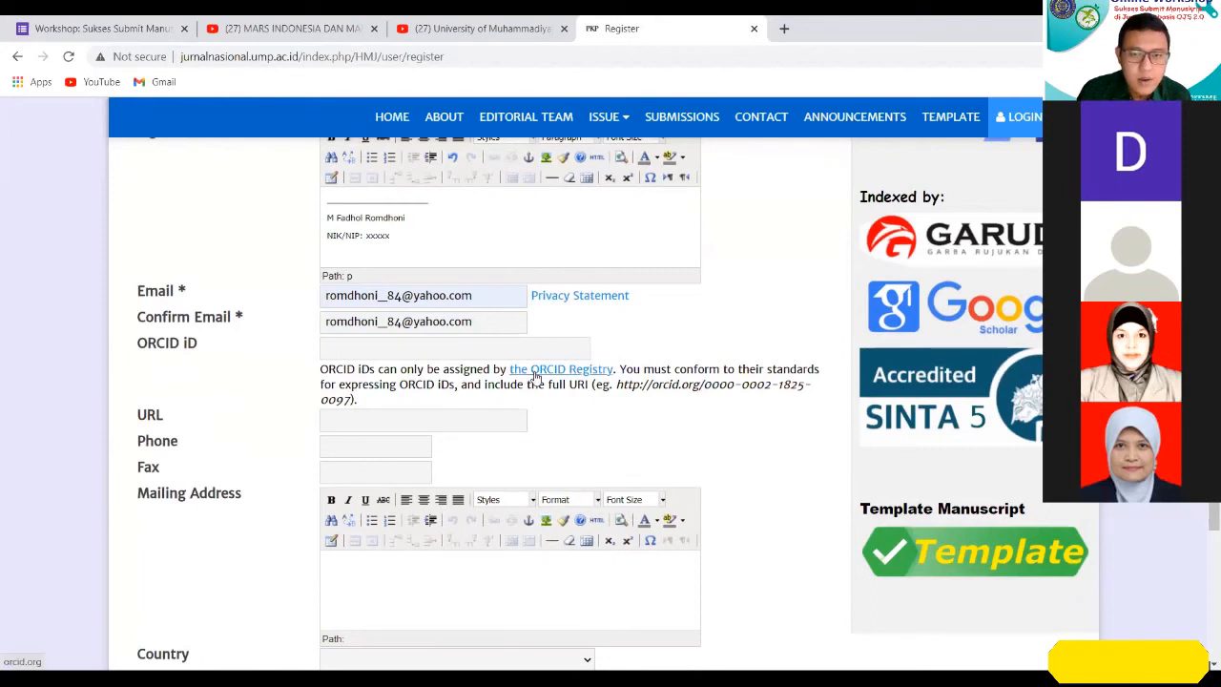
pyautogui.moveTo(615, 385); pyautogui.dragTo(351, 401)
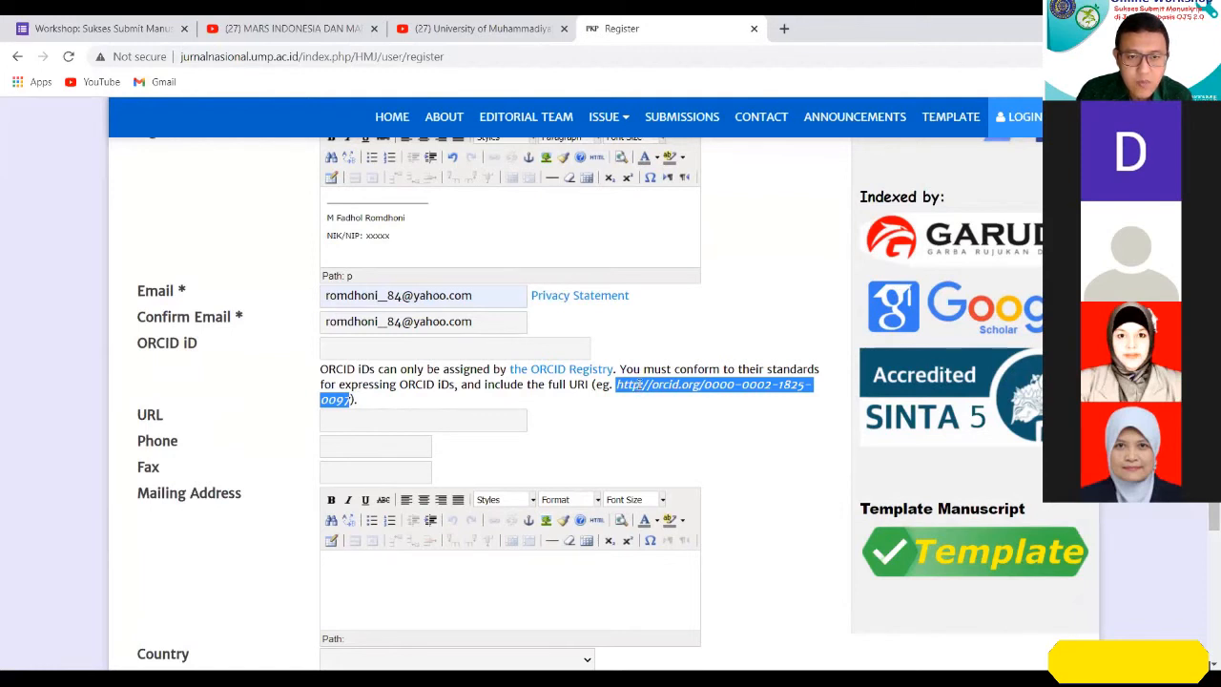
pyautogui.click(637, 385)
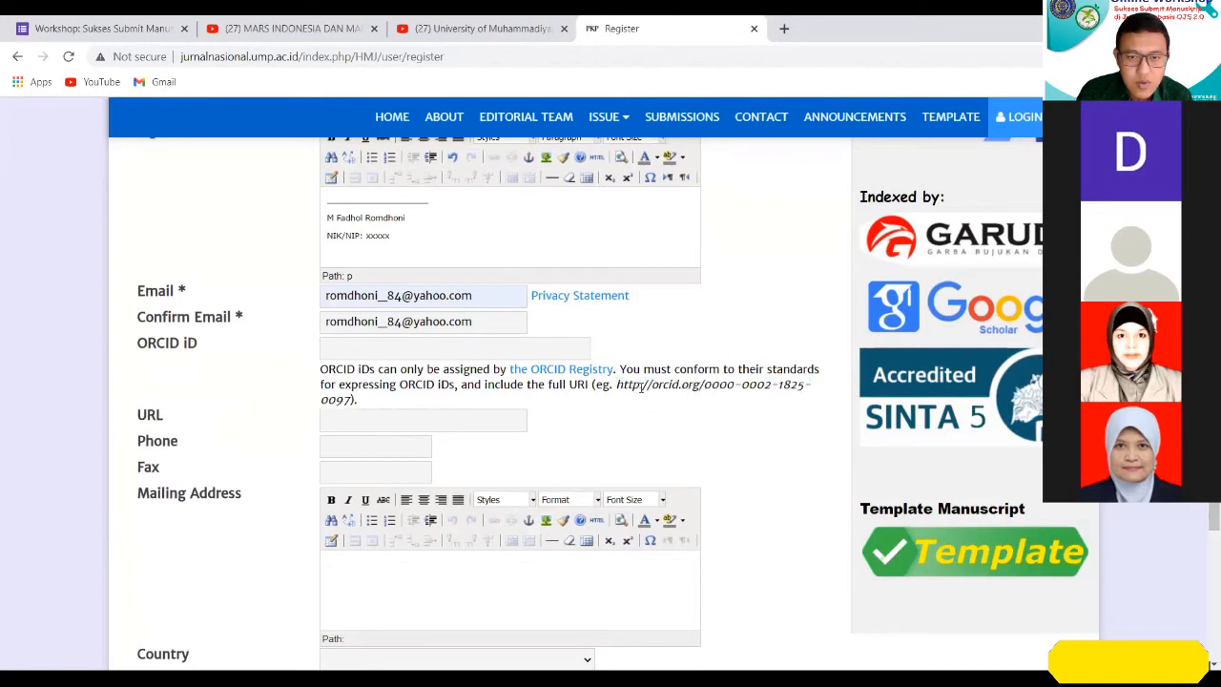
pyautogui.moveTo(617, 384); pyautogui.dragTo(353, 397)
pyautogui.click(630, 408)
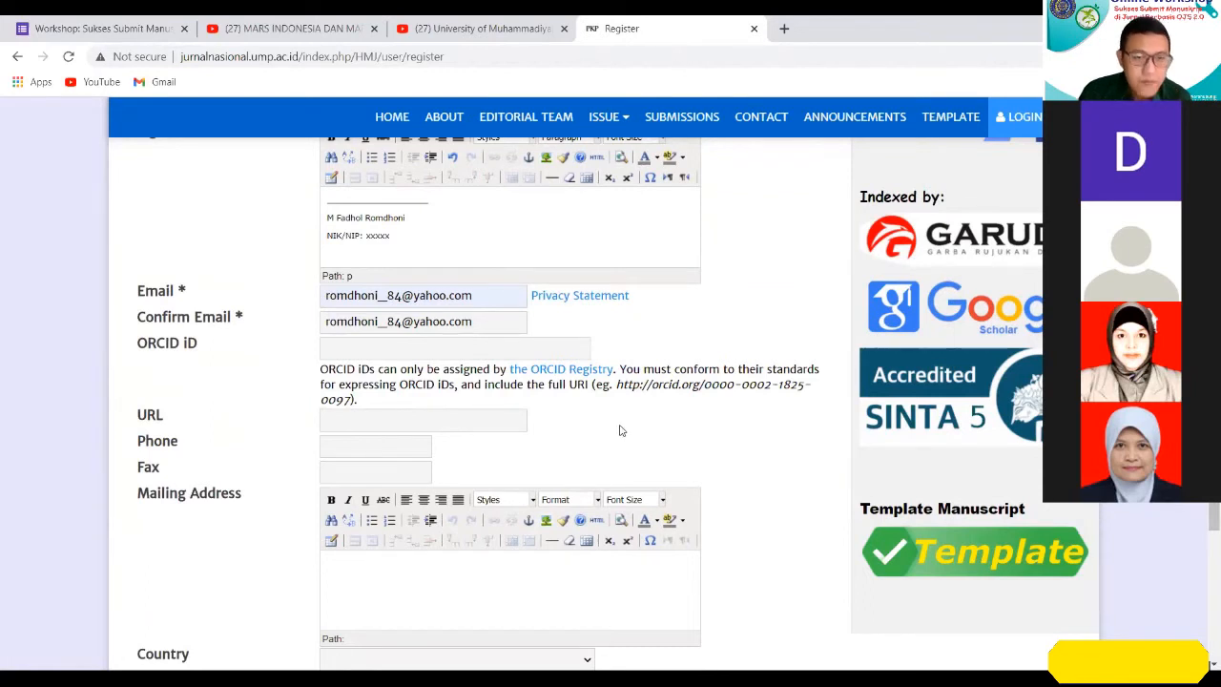
pyautogui.scroll(-1, 508, 454)
pyautogui.click(455, 336)
pyautogui.click(627, 375)
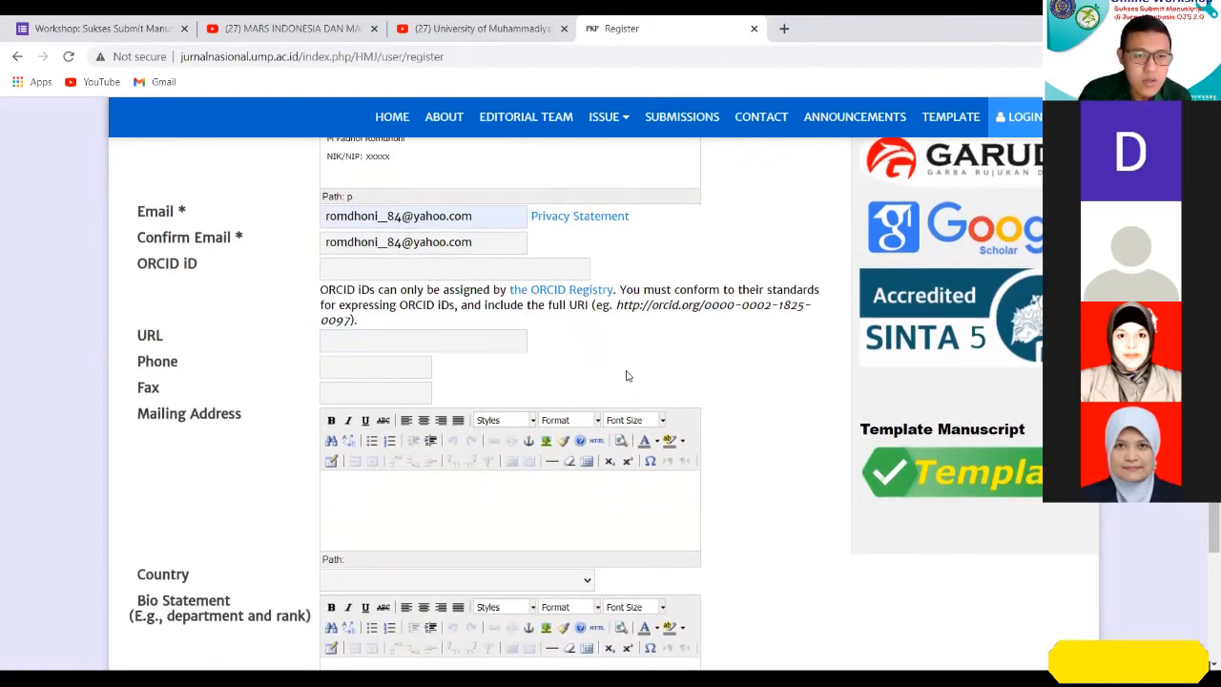
pyautogui.click(415, 364)
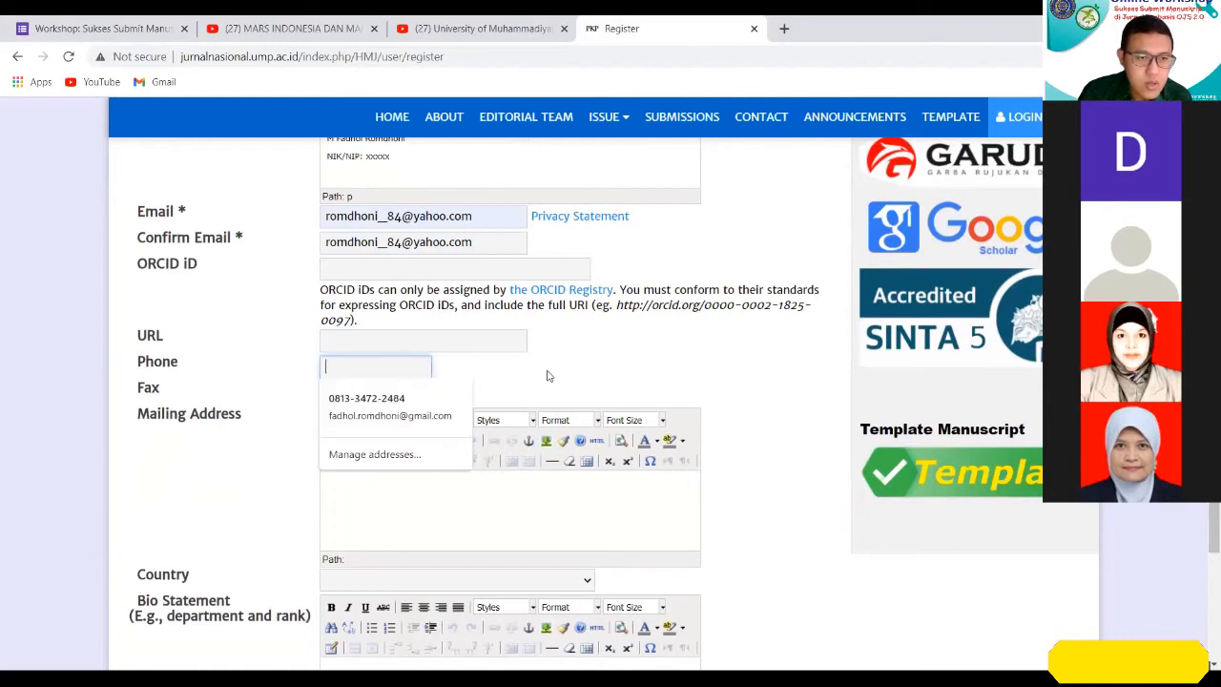
pyautogui.click(446, 375)
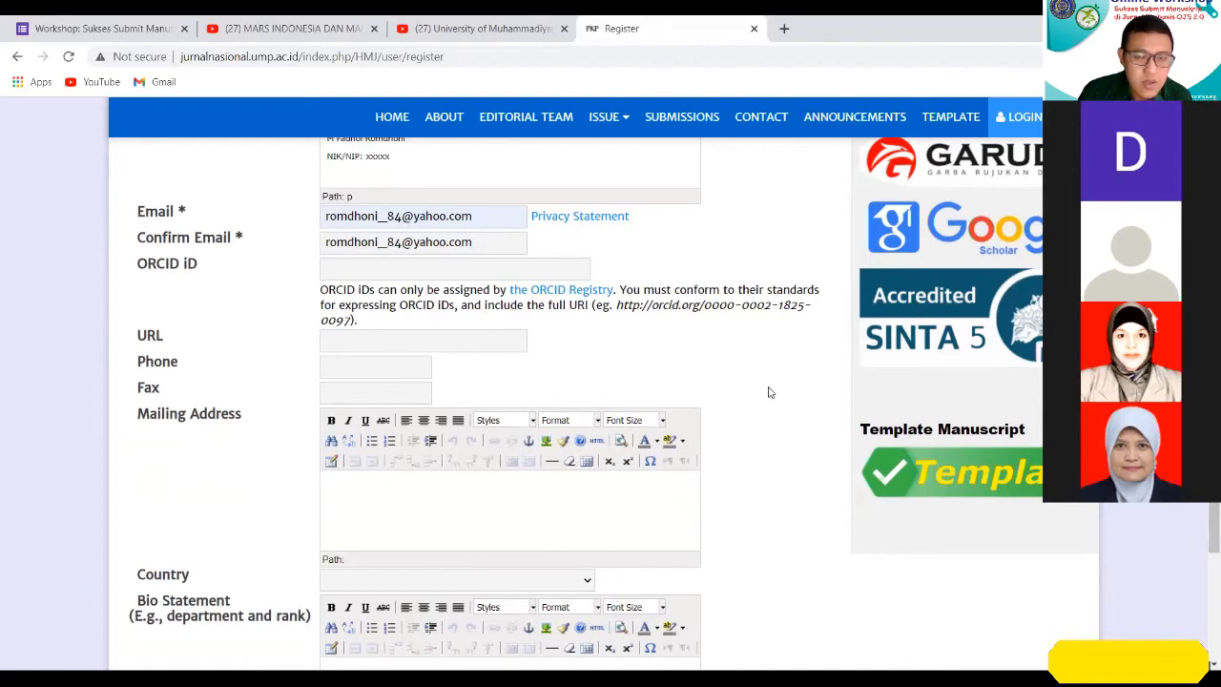
# Enter the institution's postal address in the Mailing Address field.
pyautogui.scroll(-1, 750, 412)
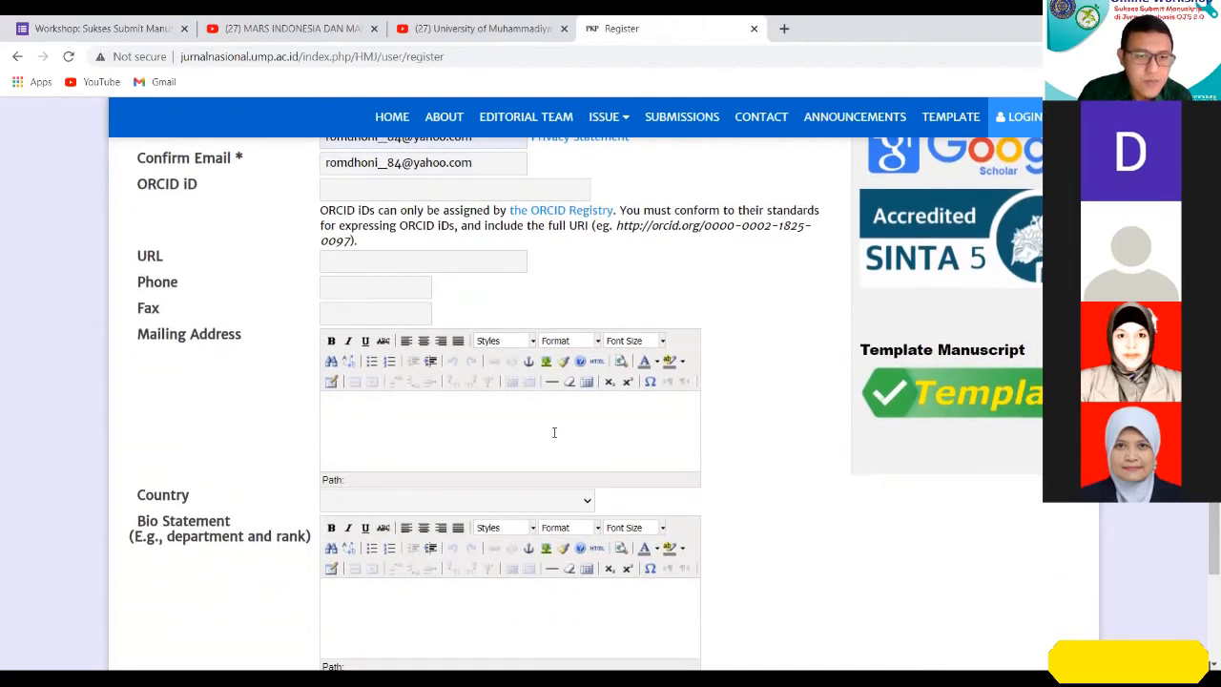
pyautogui.write('Jl. KH')
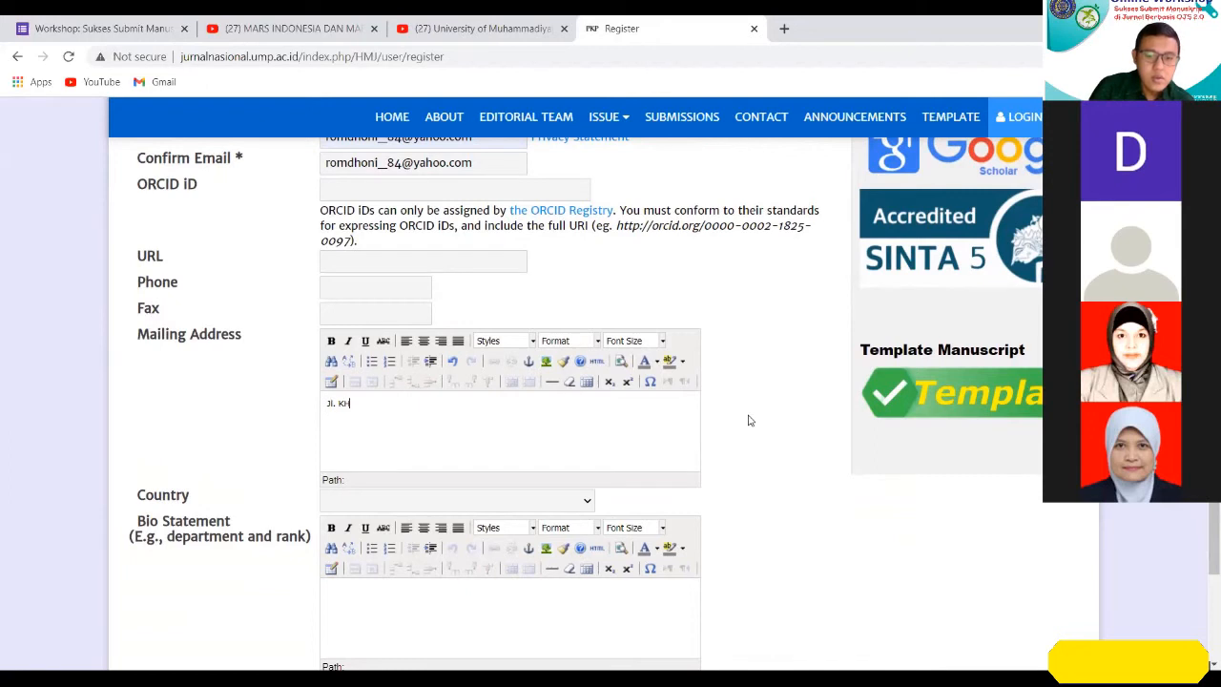
pyautogui.write('. Ahmad Dahlan PO')
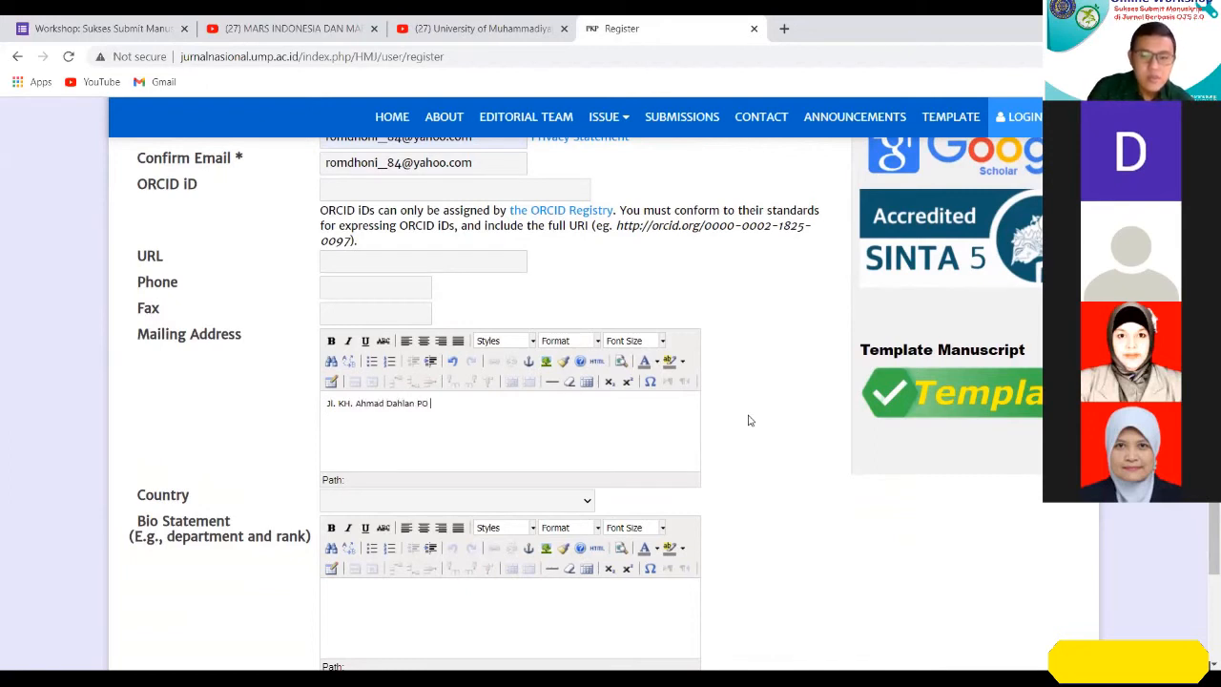
pyautogui.write(' Box 202 Purwokerto')
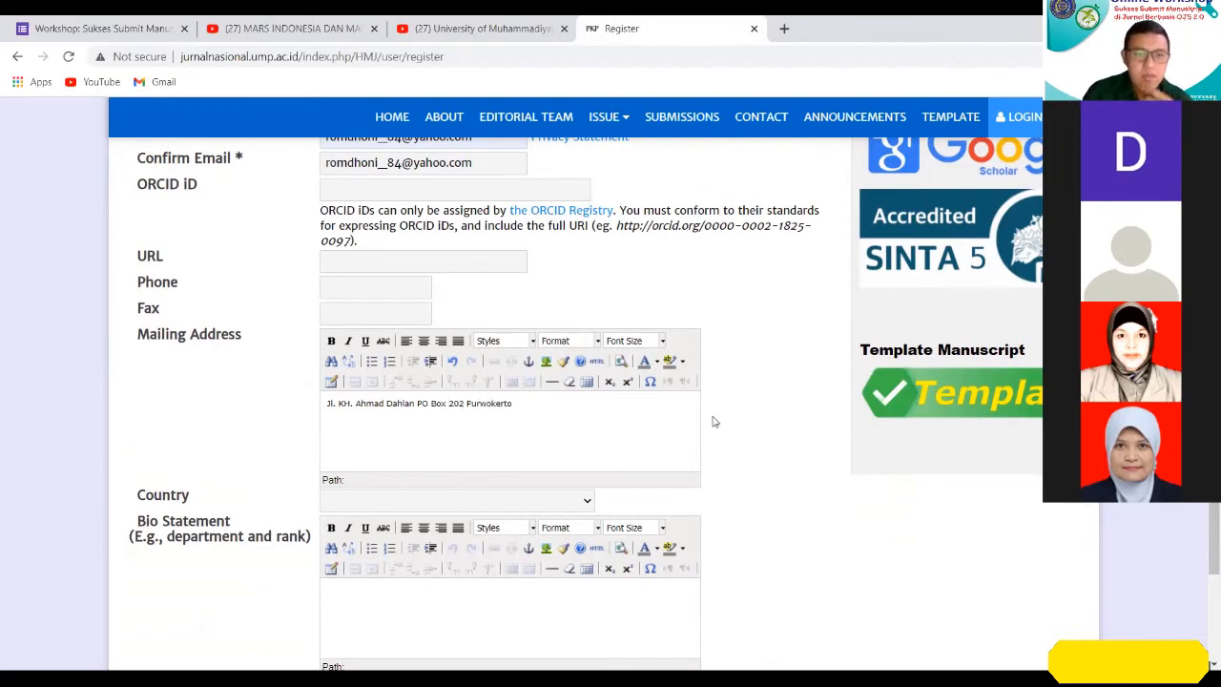
# Choose Indonesia as the registrant's country.
pyautogui.scroll(-1, 649, 419)
pyautogui.click(586, 423)
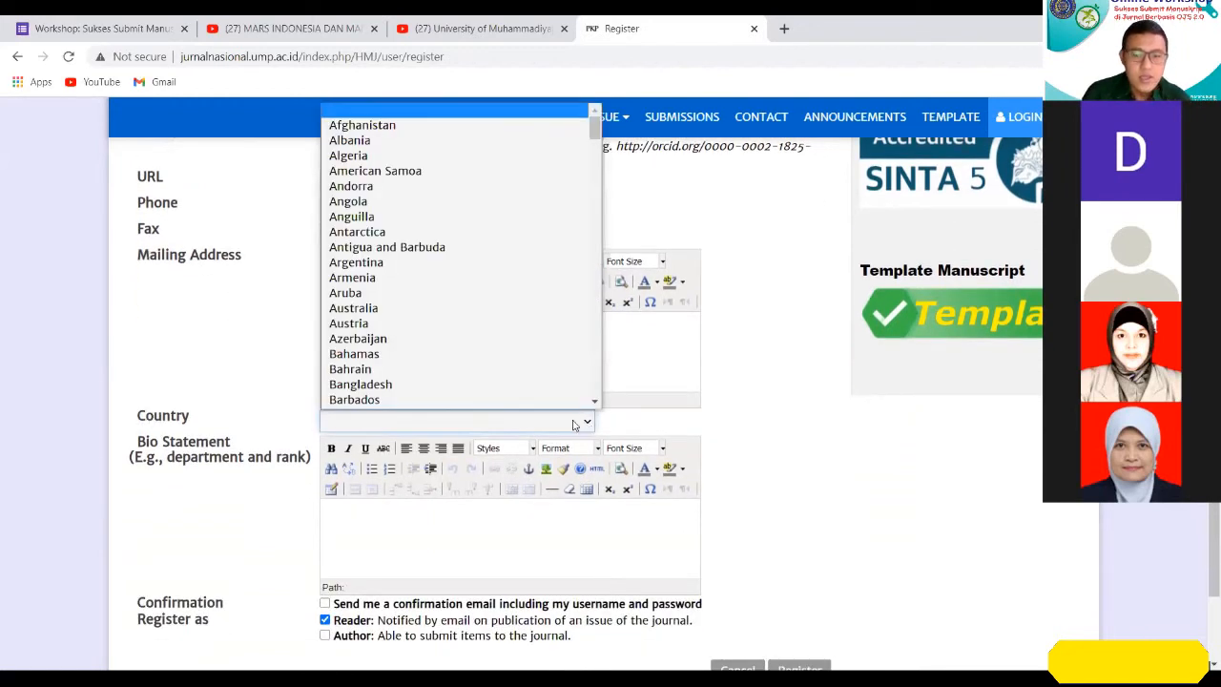
pyautogui.press('i')
pyautogui.press('Down')
pyautogui.press('Down')
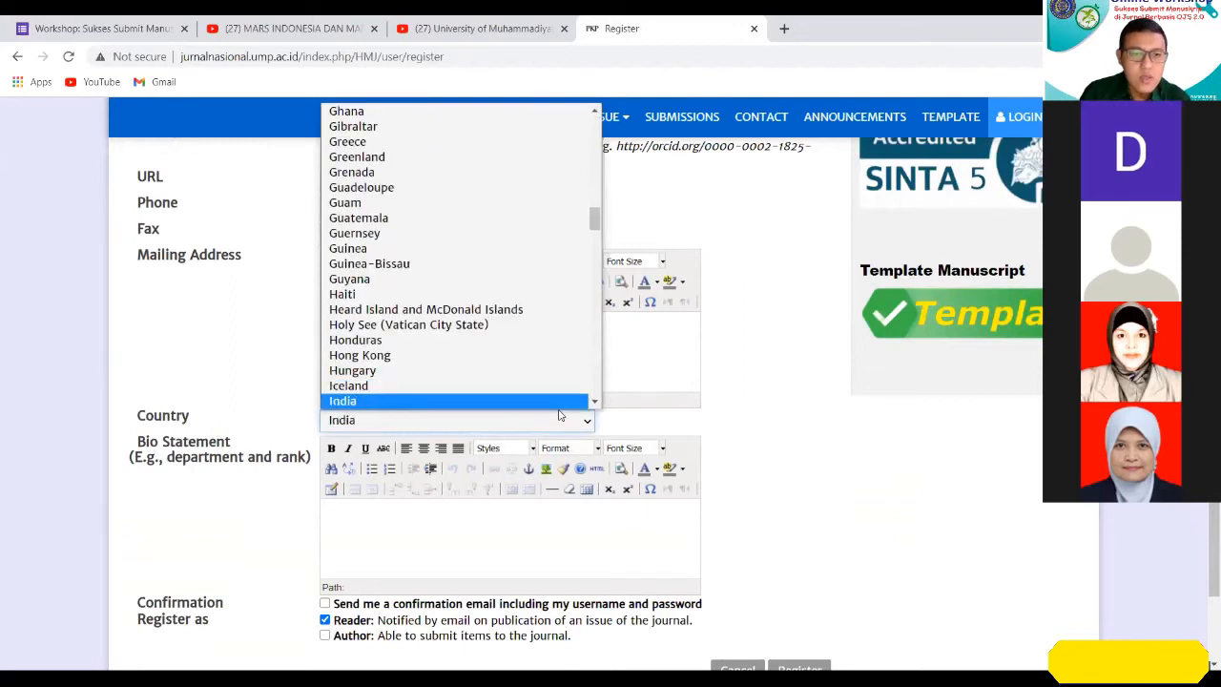
pyautogui.press('Return')
# Write the bio statement on three lines: "Bagian Farmakologi", "Sinta ID:" and "Scopus ID:".
pyautogui.click(632, 524)
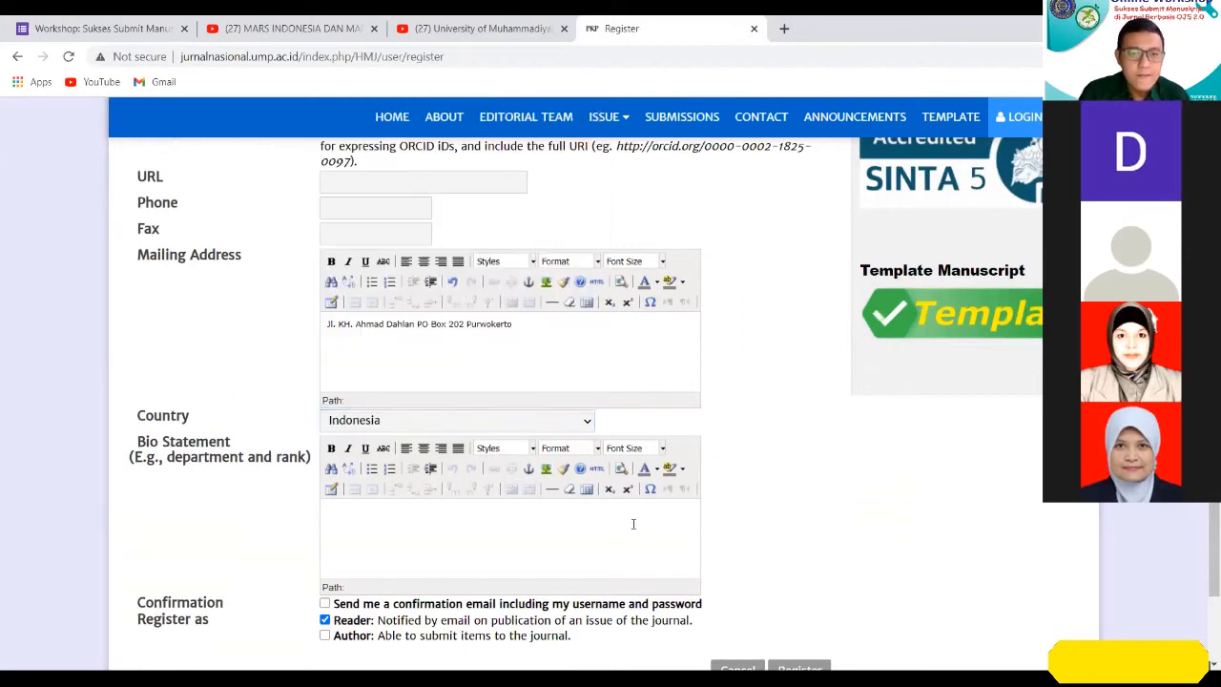
pyautogui.scroll(-1, 685, 543)
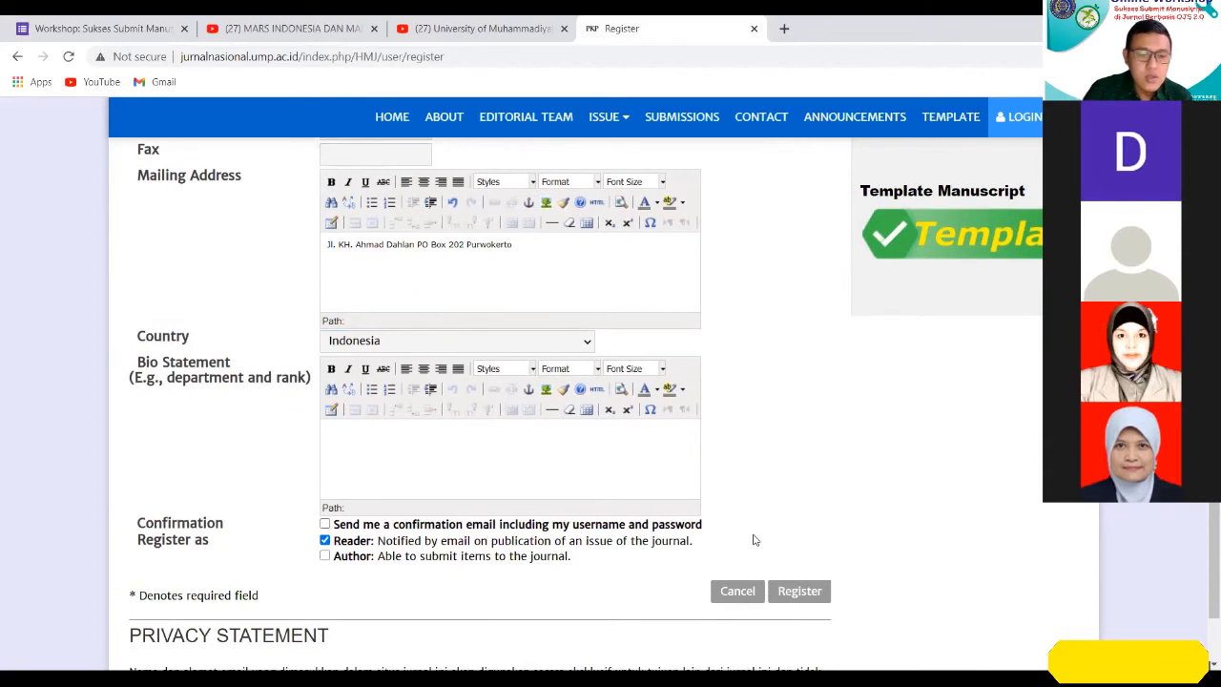
pyautogui.write('Bagian ')
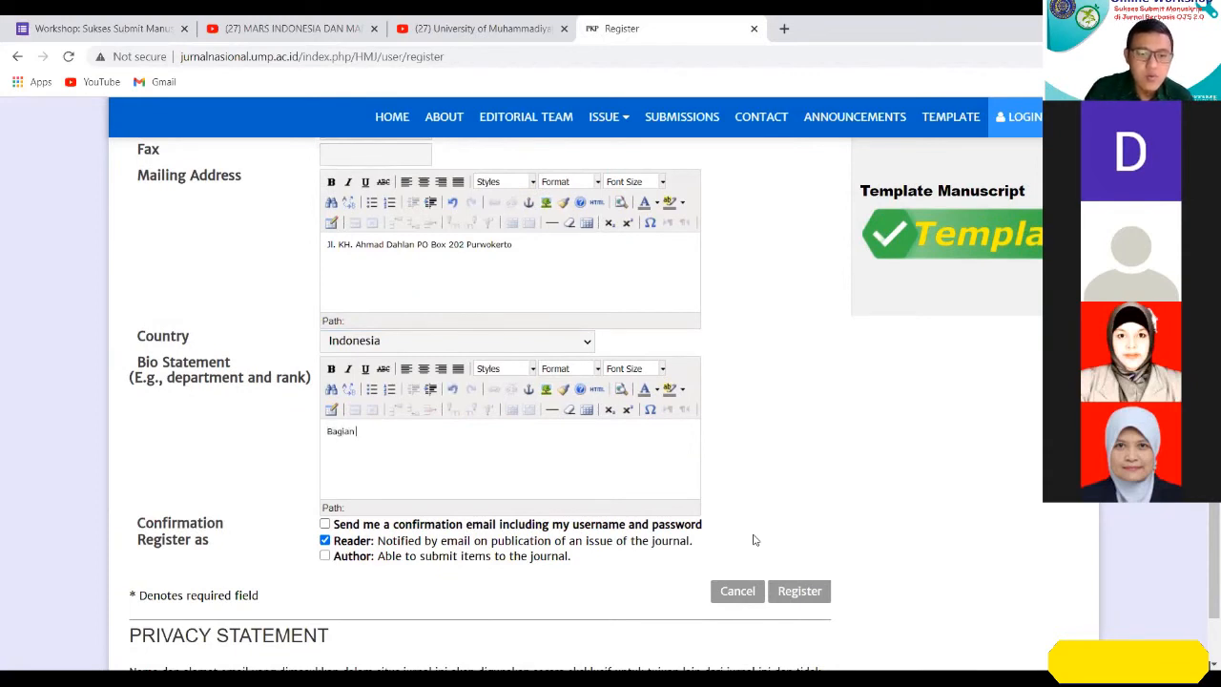
pyautogui.write('Farmakol')
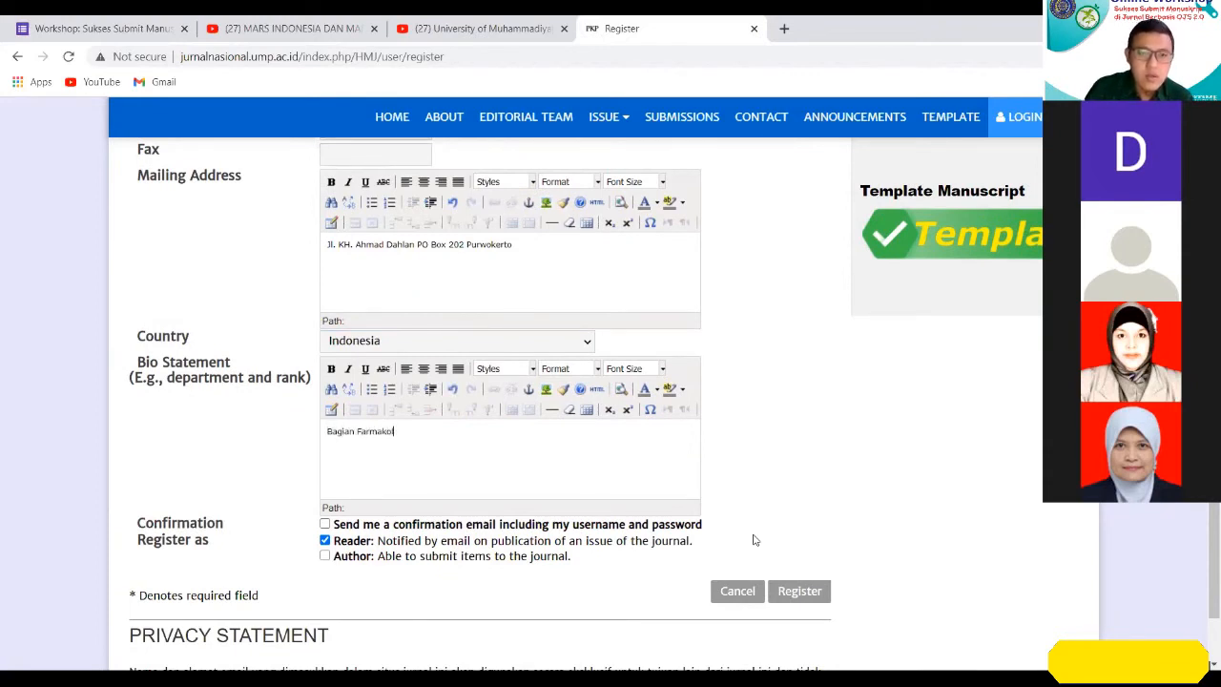
pyautogui.write('ogi')
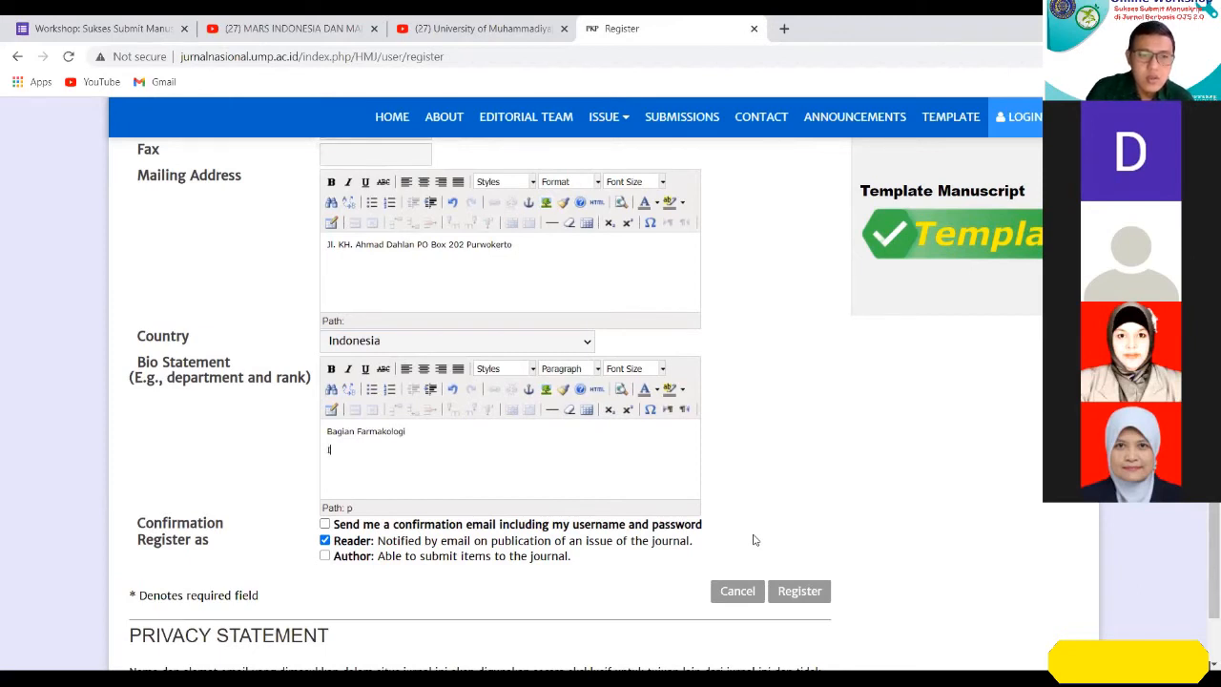
pyautogui.write('Sinda ')
pyautogui.write('a IDL')
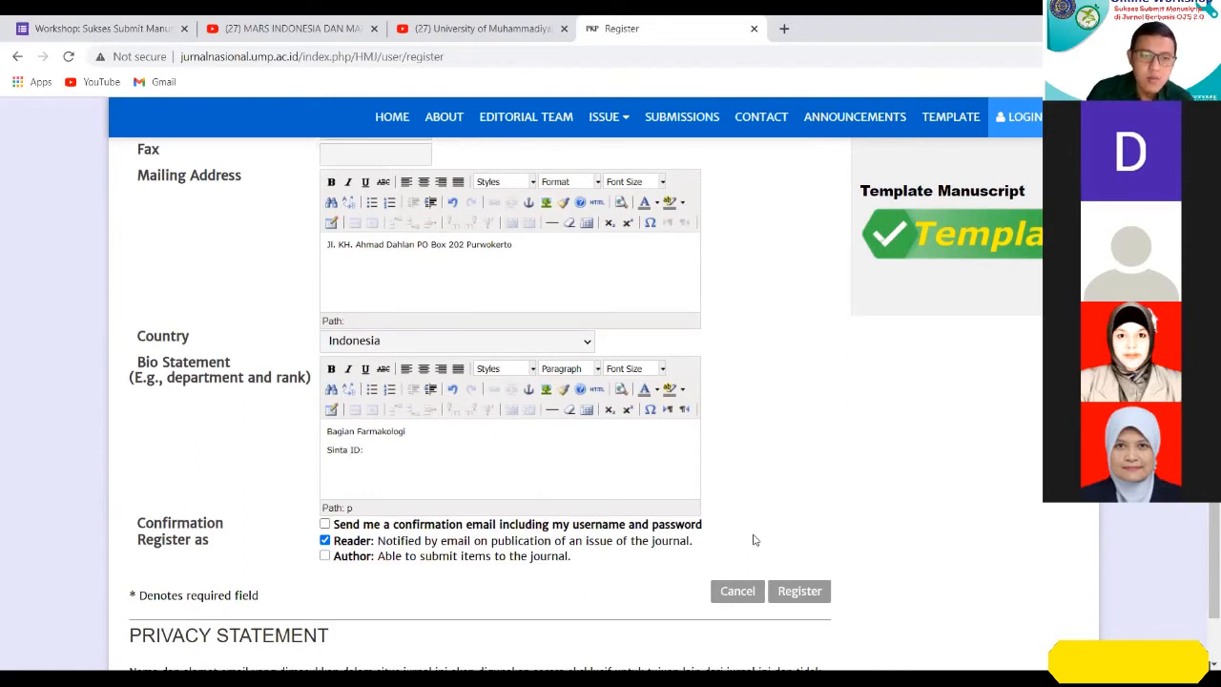
pyautogui.write('us ID:')
pyautogui.scroll(-3, 581, 563)
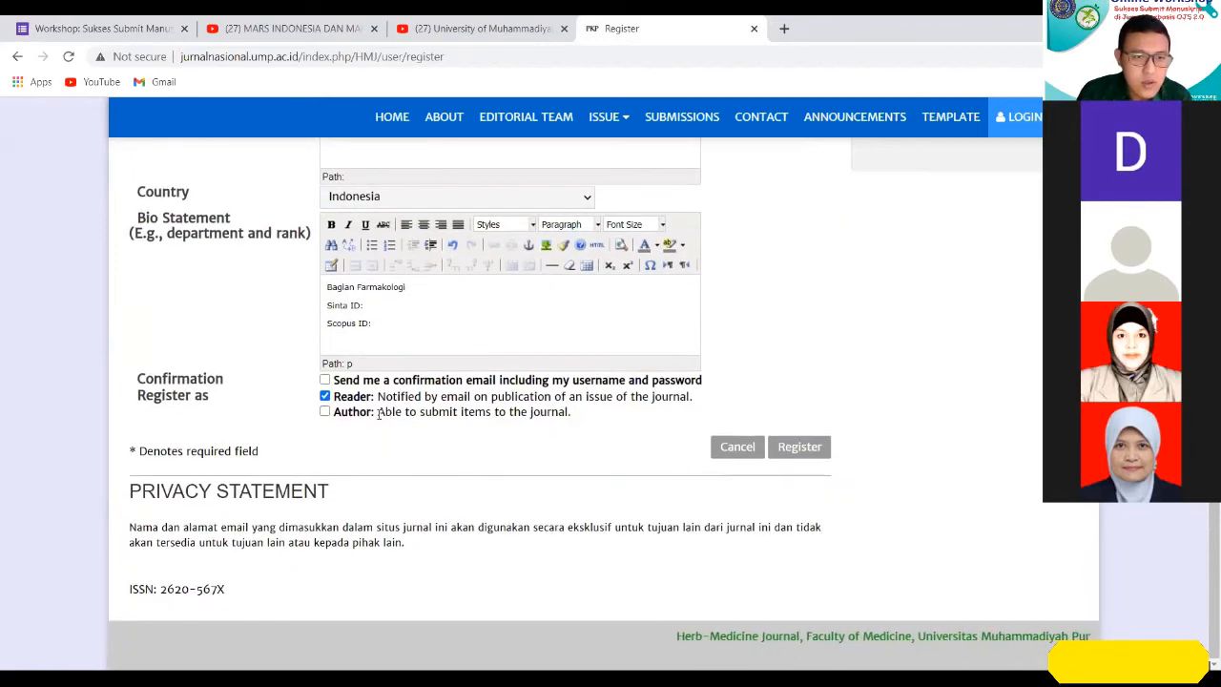
# Request the confirmation email with username and password, add the Author role alongside Reader, and submit the registration.
pyautogui.click(324, 380)
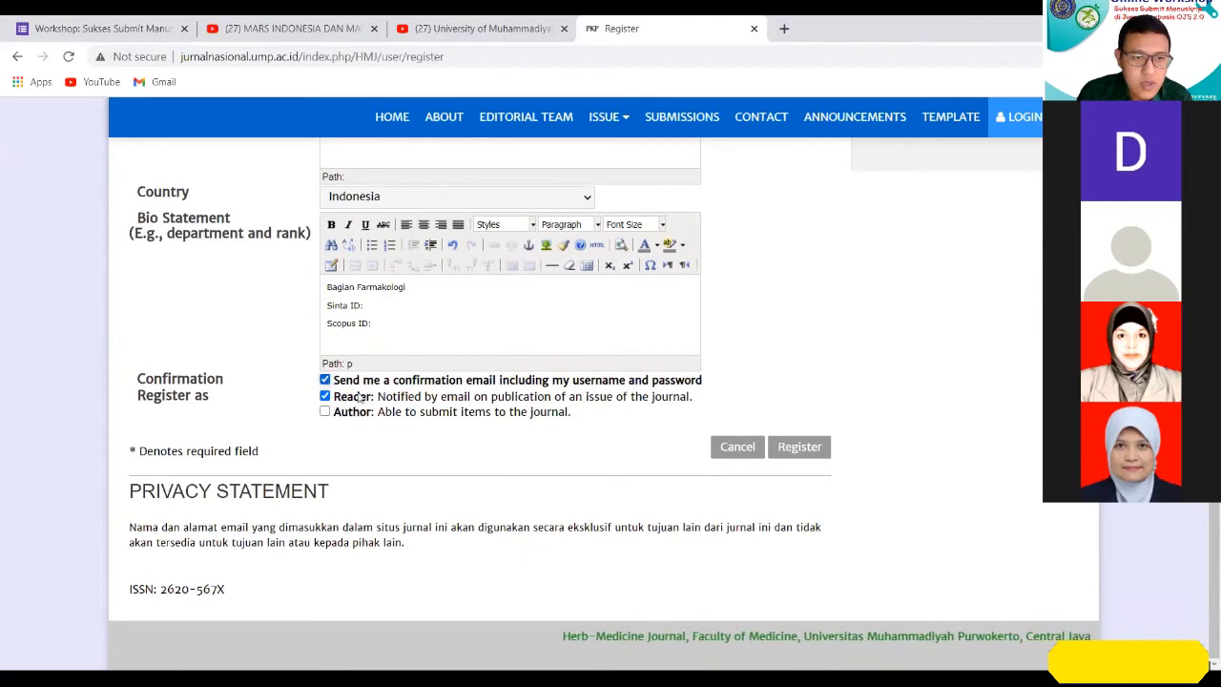
pyautogui.click(324, 411)
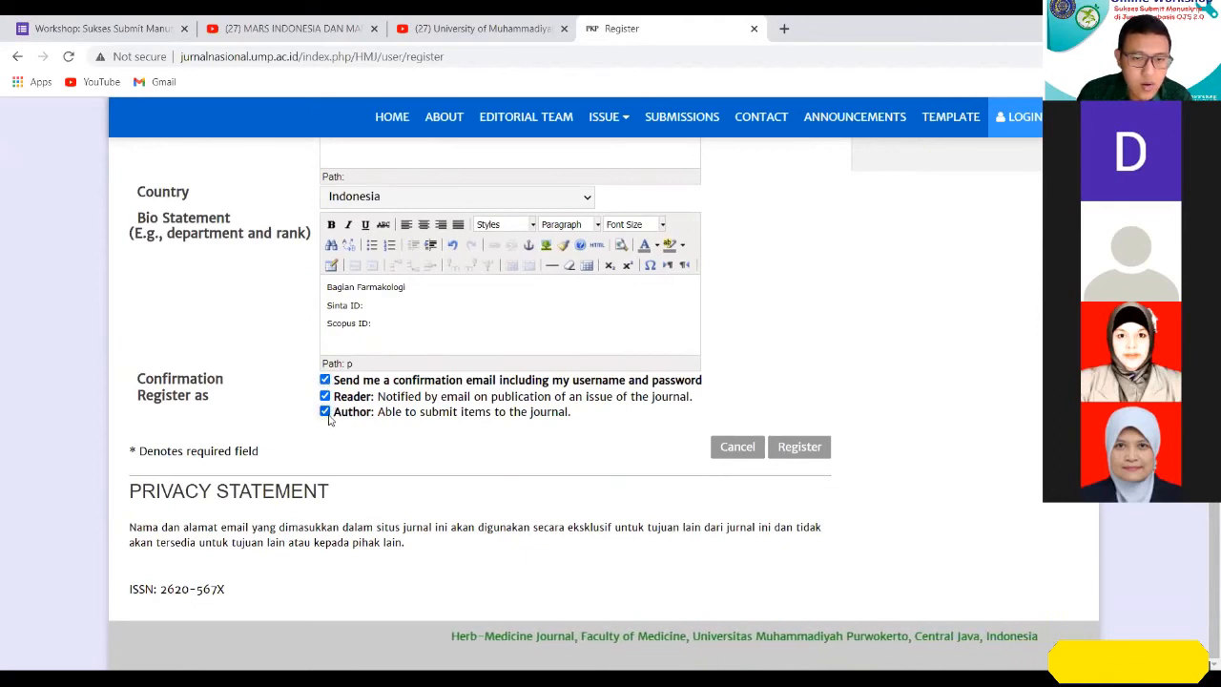
pyautogui.click(802, 449)
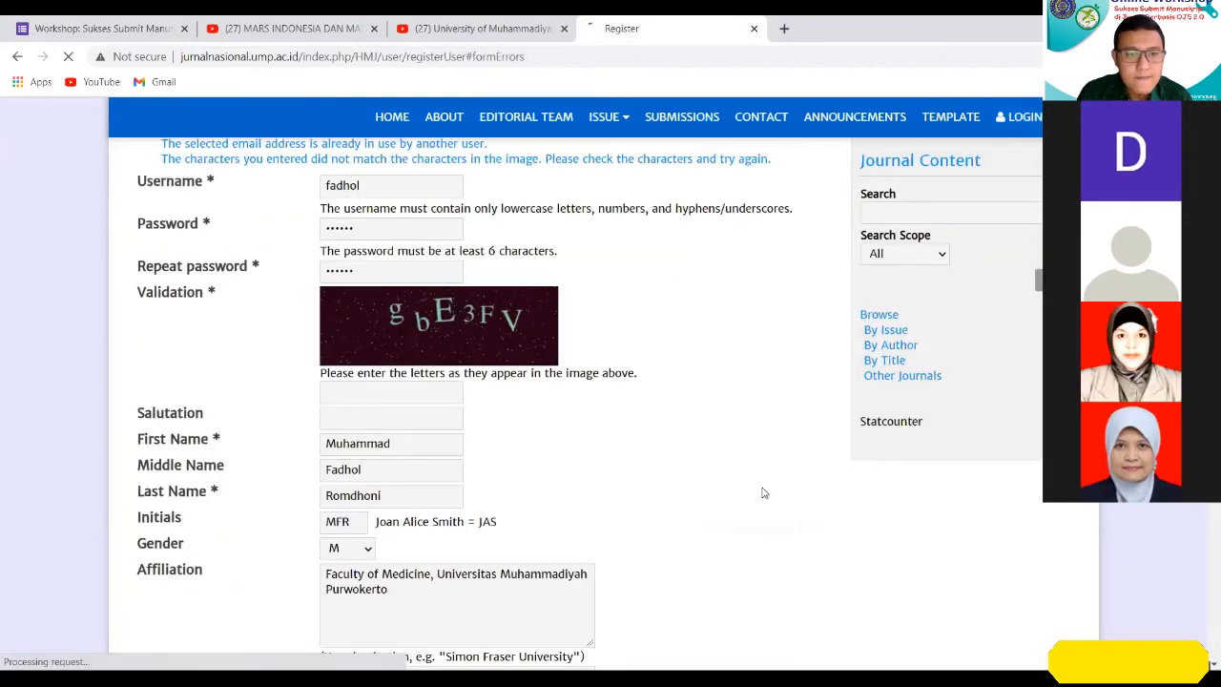
# Examine the list of registration errors above the profile form and the fields they concern.
pyautogui.scroll(2, 760, 495)
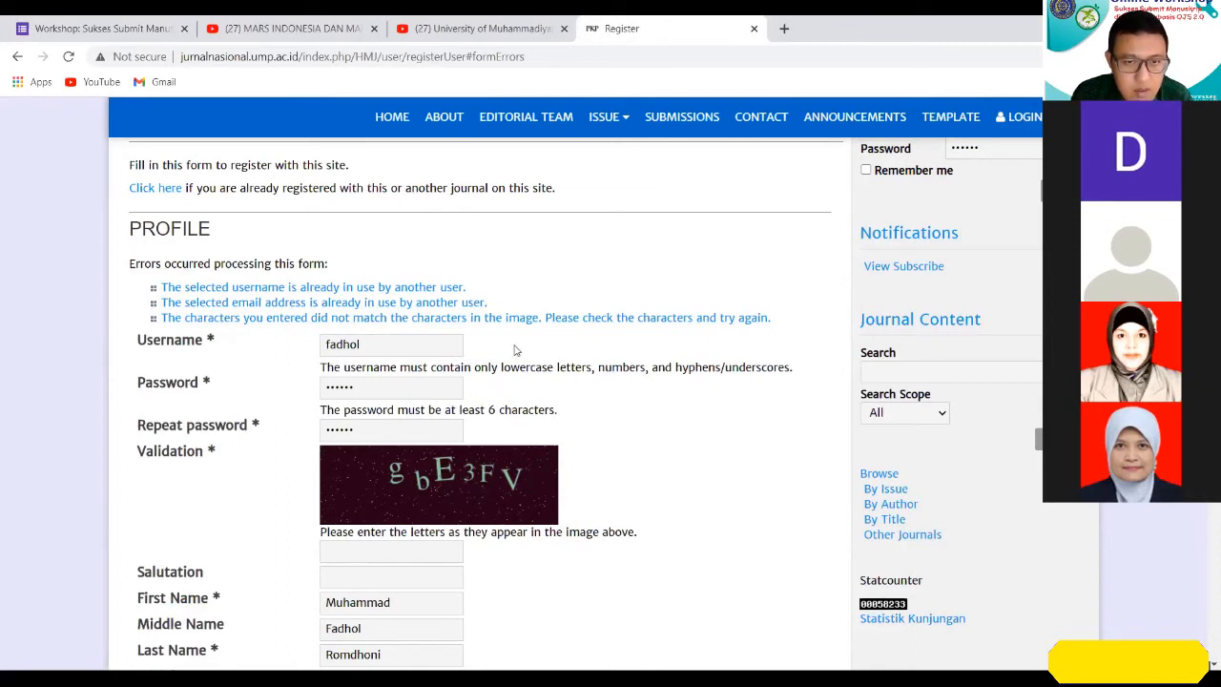
pyautogui.click(364, 549)
pyautogui.click(630, 585)
pyautogui.moveTo(143, 288); pyautogui.dragTo(490, 300)
pyautogui.click(792, 322)
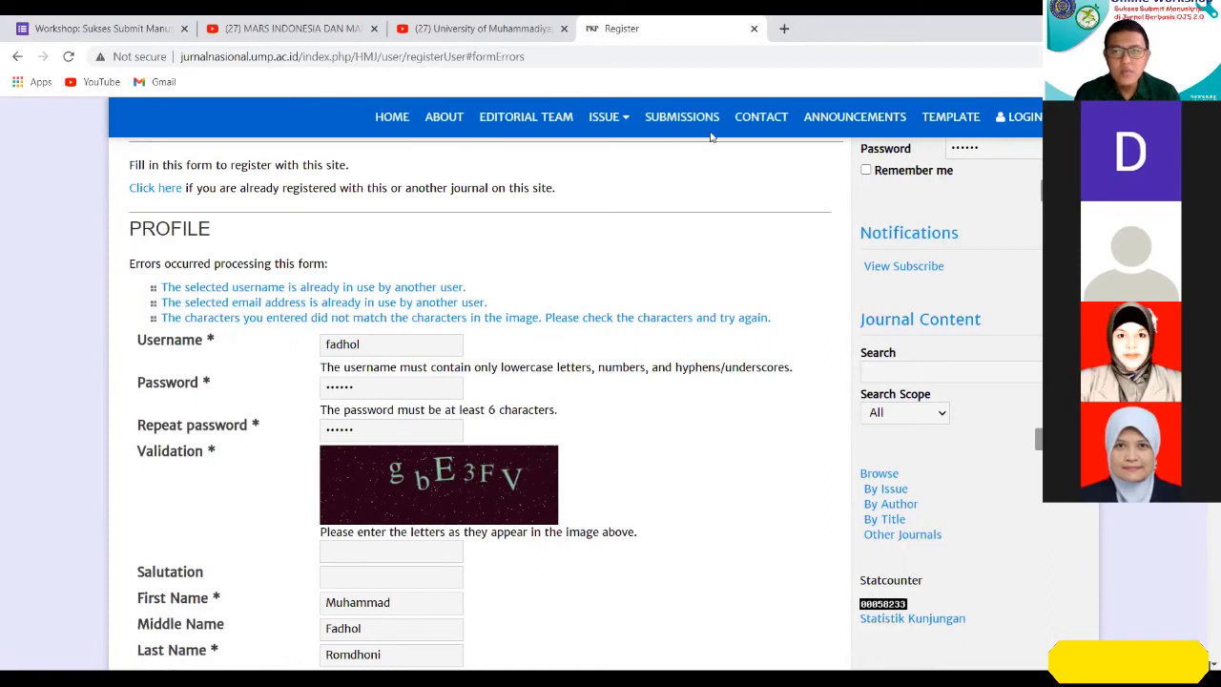
# Log in to the journal with the existing account by entering its username and password.
pyautogui.scroll(3, 1026, 328)
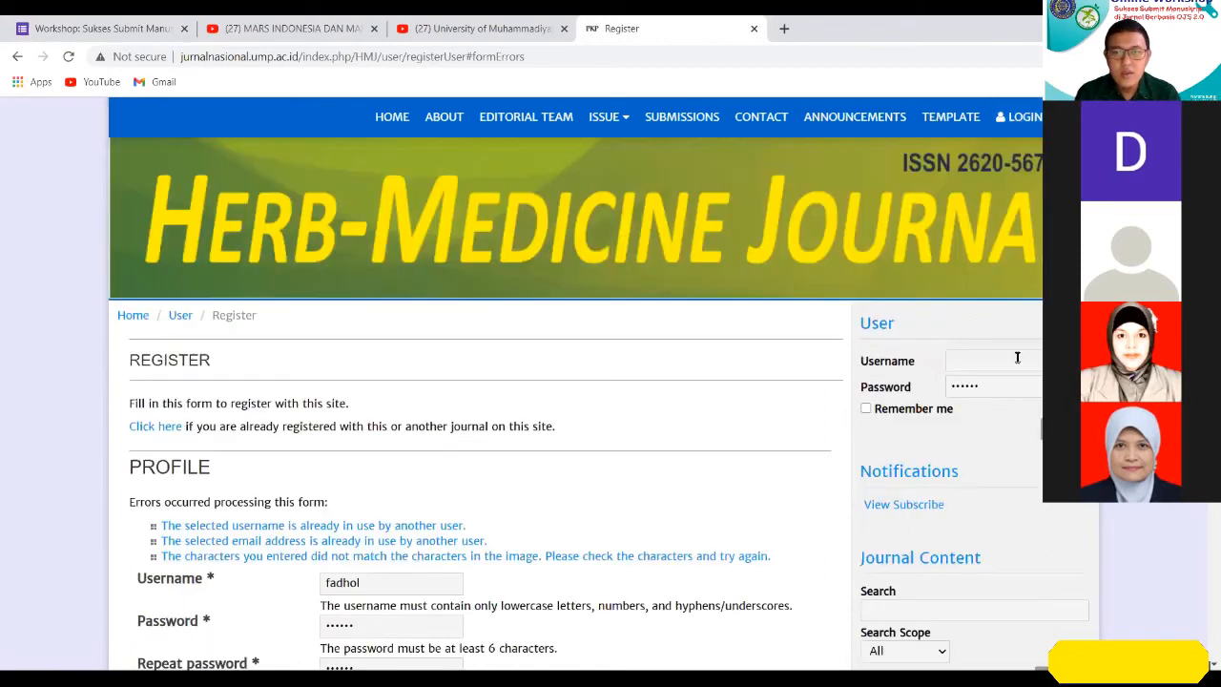
pyautogui.click(1017, 360)
pyautogui.press('Tab')
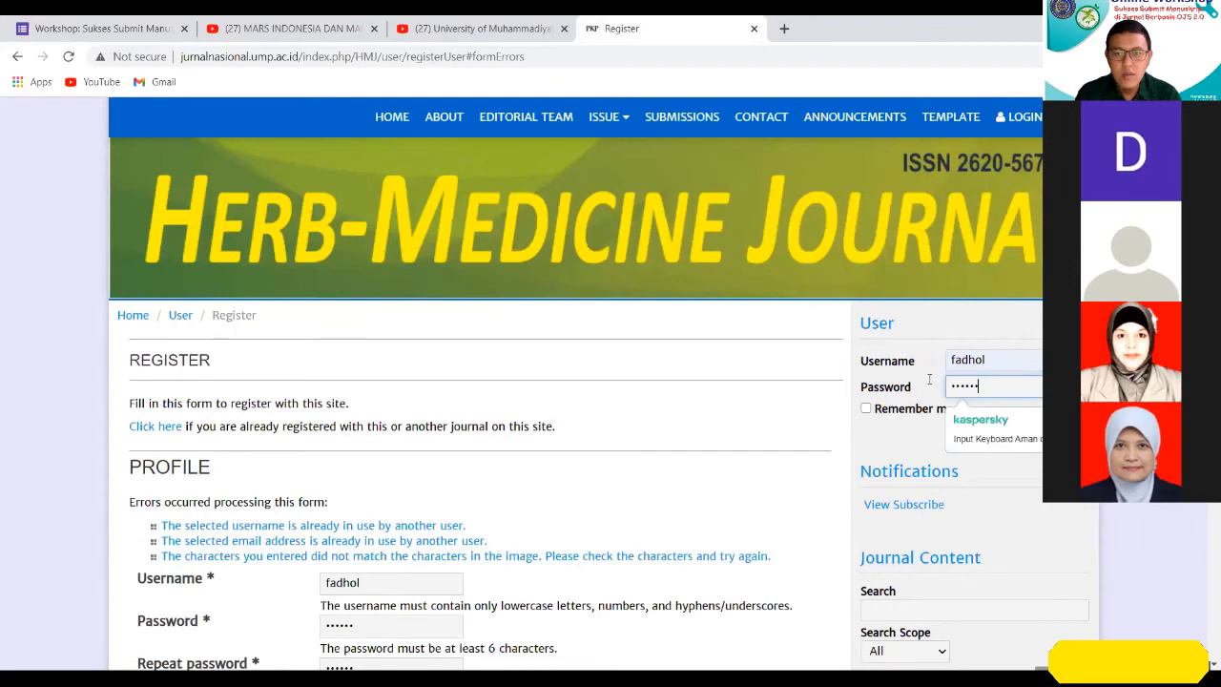
pyautogui.write('••••••')
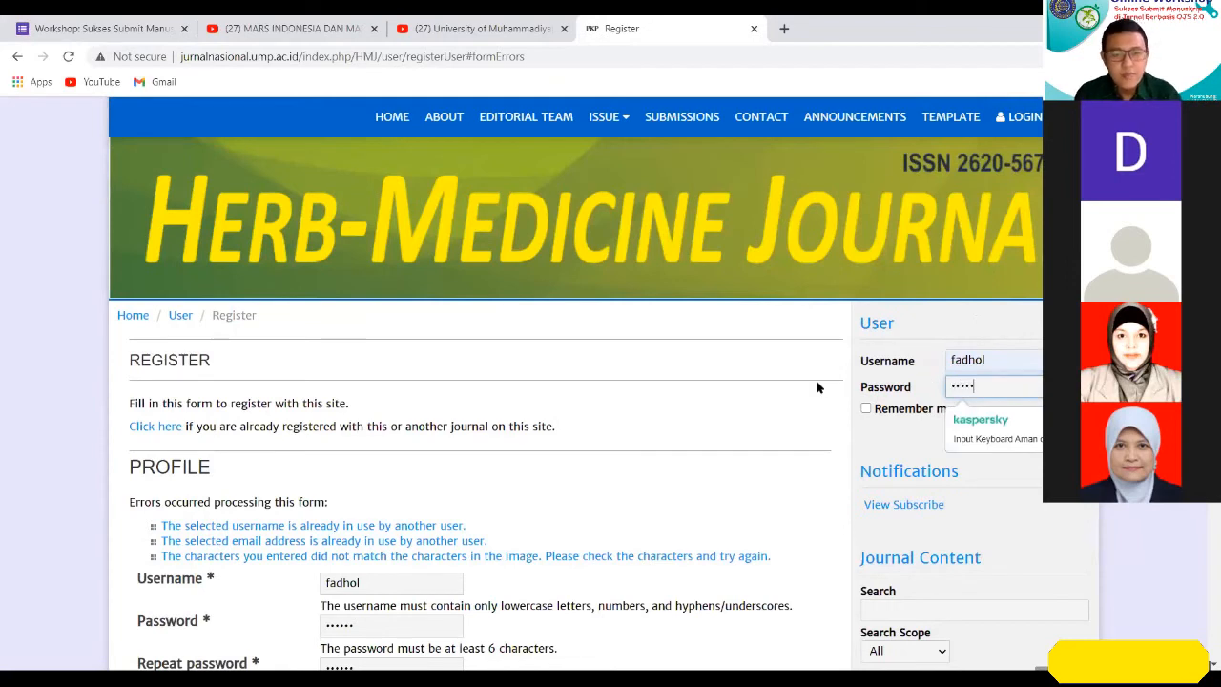
pyautogui.click(1063, 429)
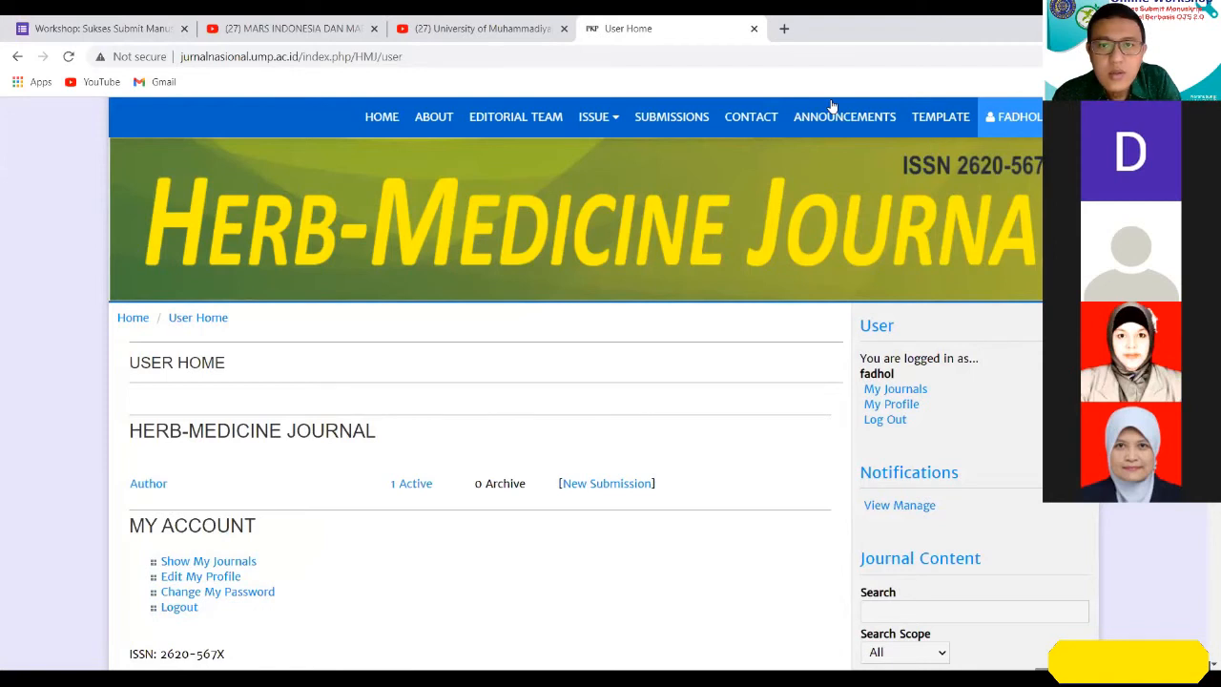
# Write the screen annotation "p=0,00" beside the My Account heading and narrow its text box to fit.
pyautogui.click(457, 541)
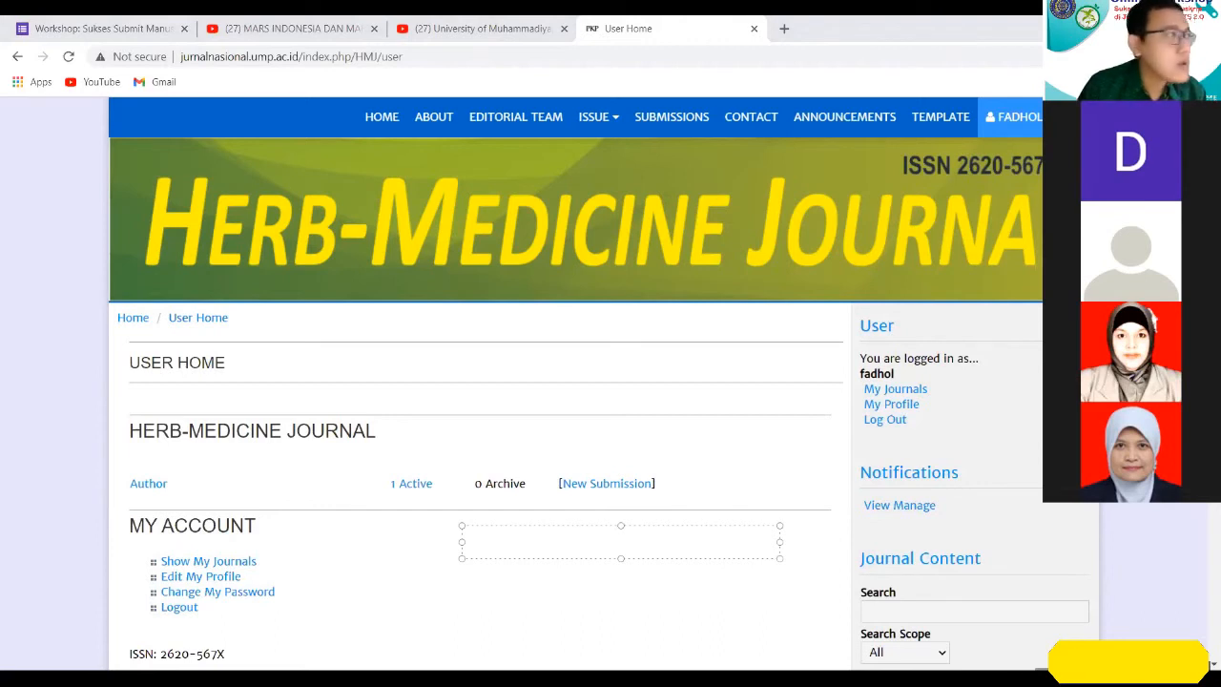
pyautogui.write('bcb')
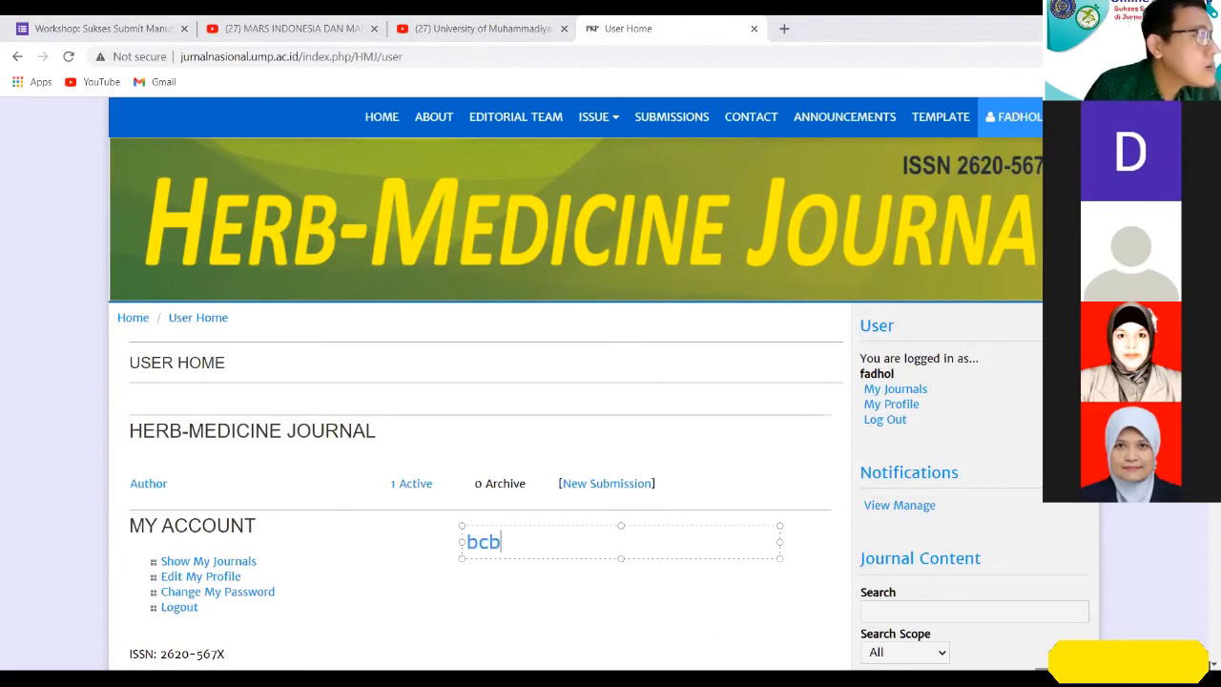
pyautogui.press('BackSpace')
pyautogui.press('BackSpace')
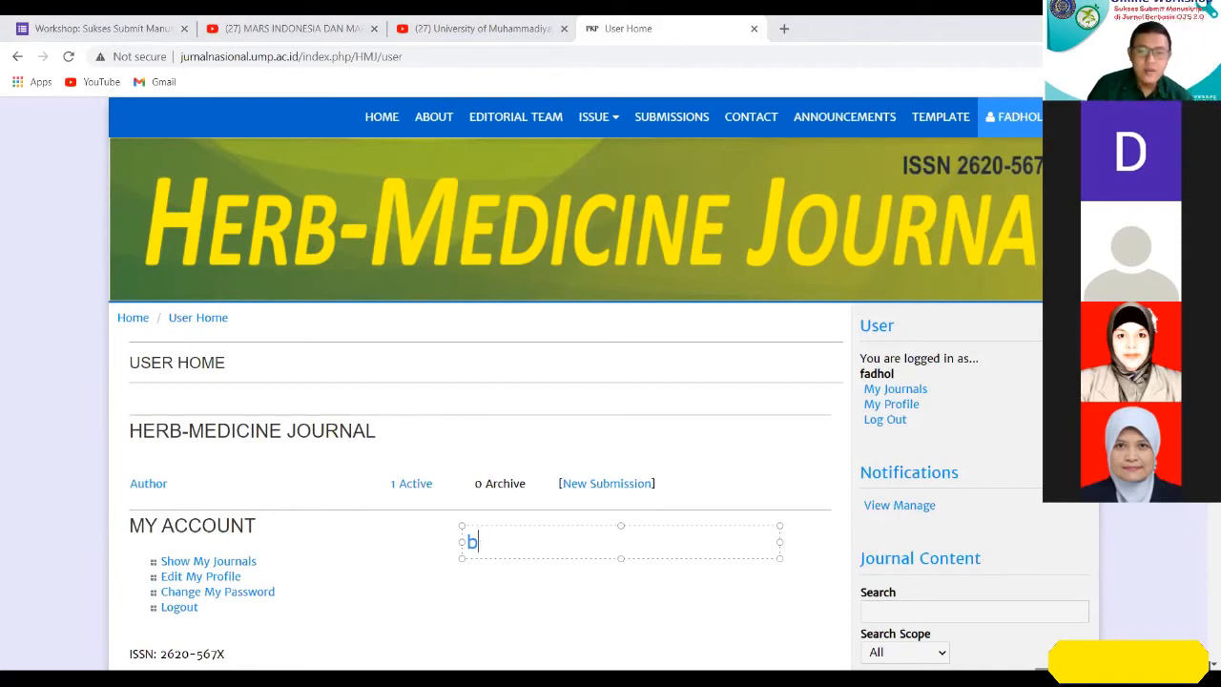
pyautogui.press('BackSpace')
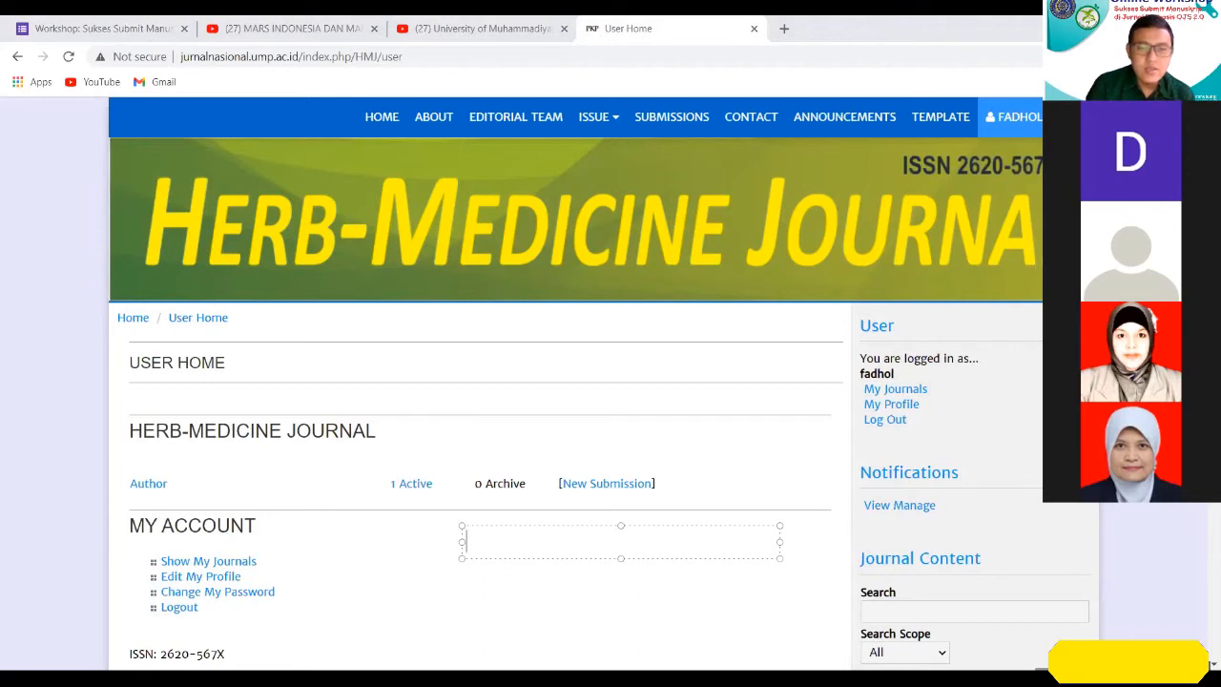
pyautogui.write('p')
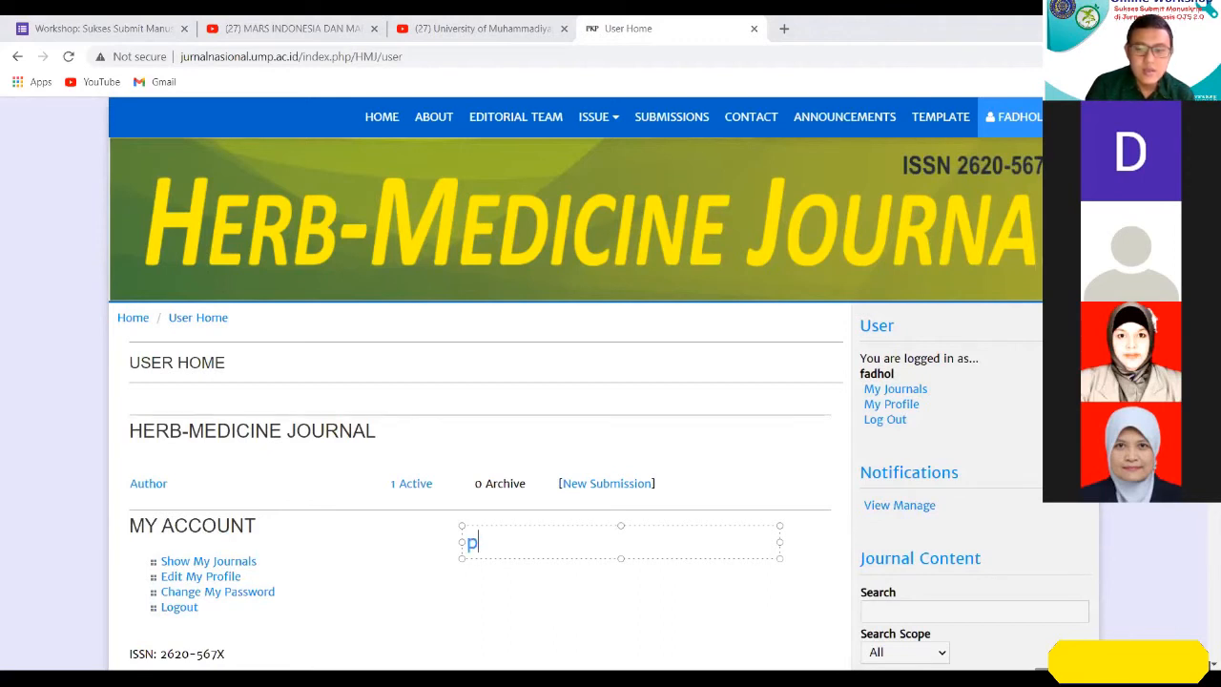
pyautogui.write('=0,00')
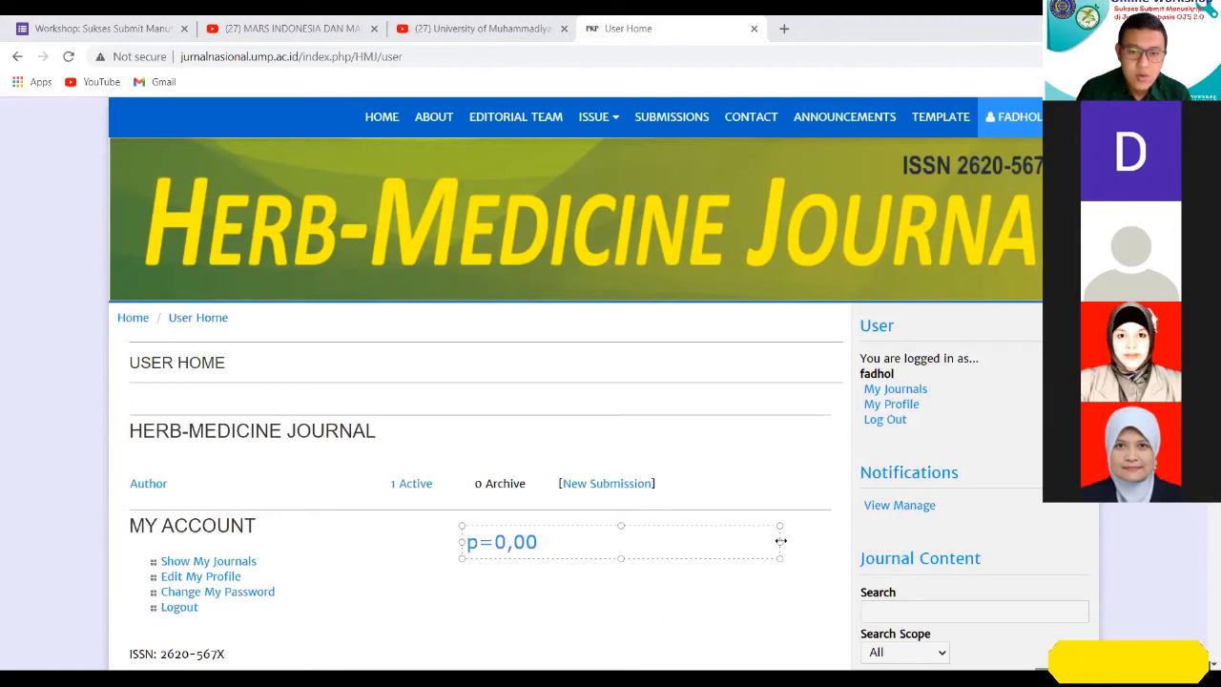
pyautogui.moveTo(547, 543); pyautogui.dragTo(544, 543)
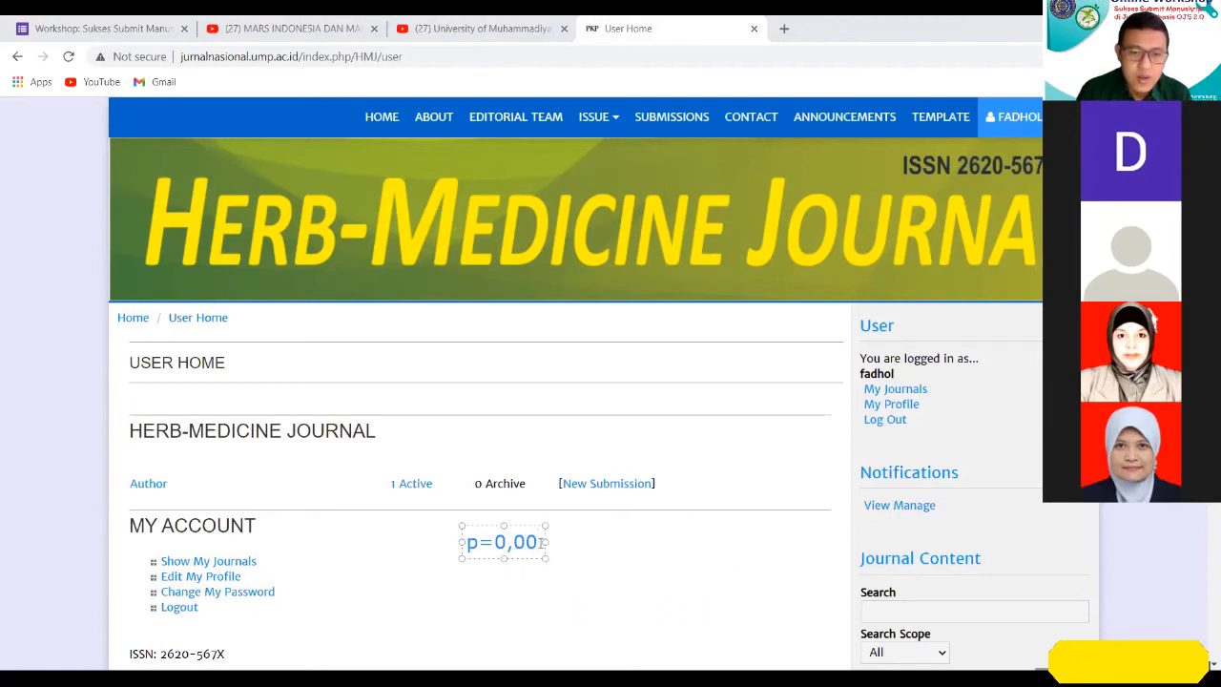
pyautogui.click(562, 568)
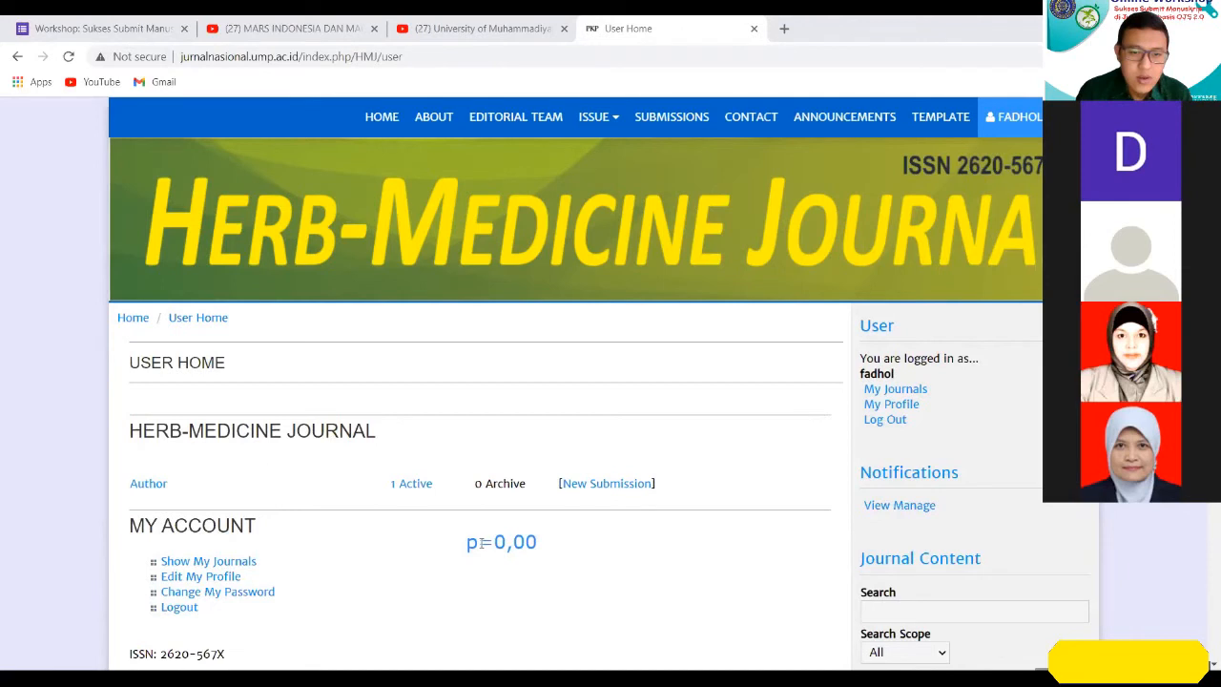
pyautogui.click(586, 550)
pyautogui.write('p')
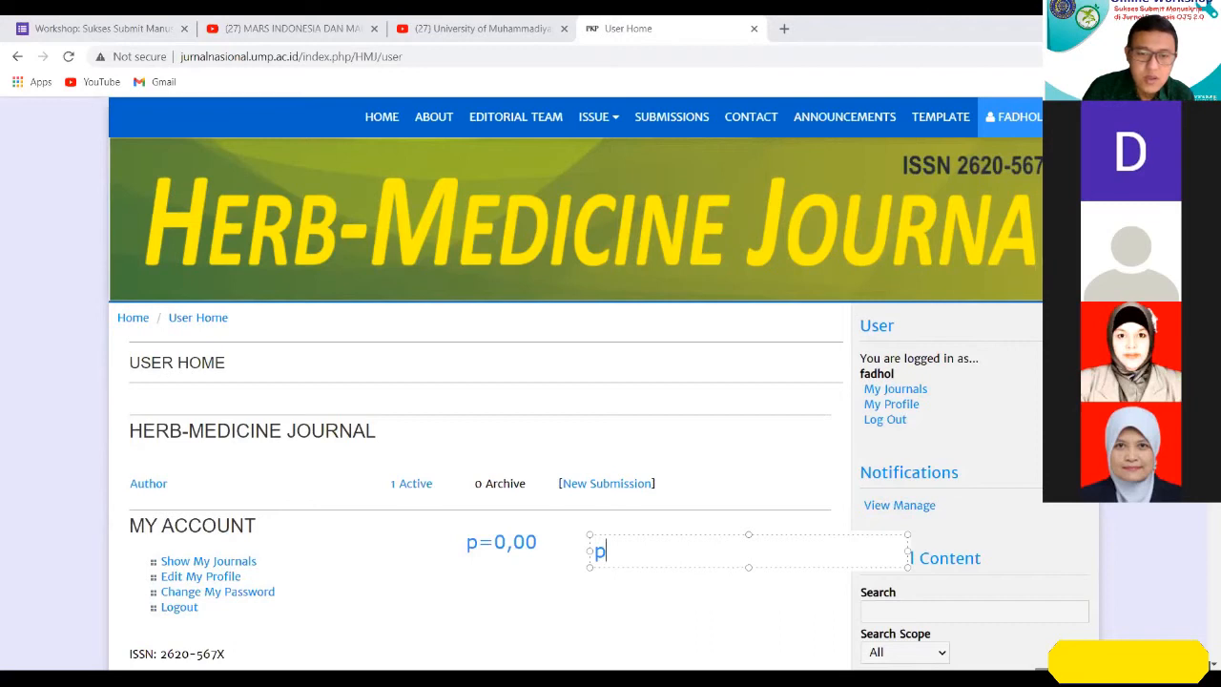
pyautogui.press('BackSpace')
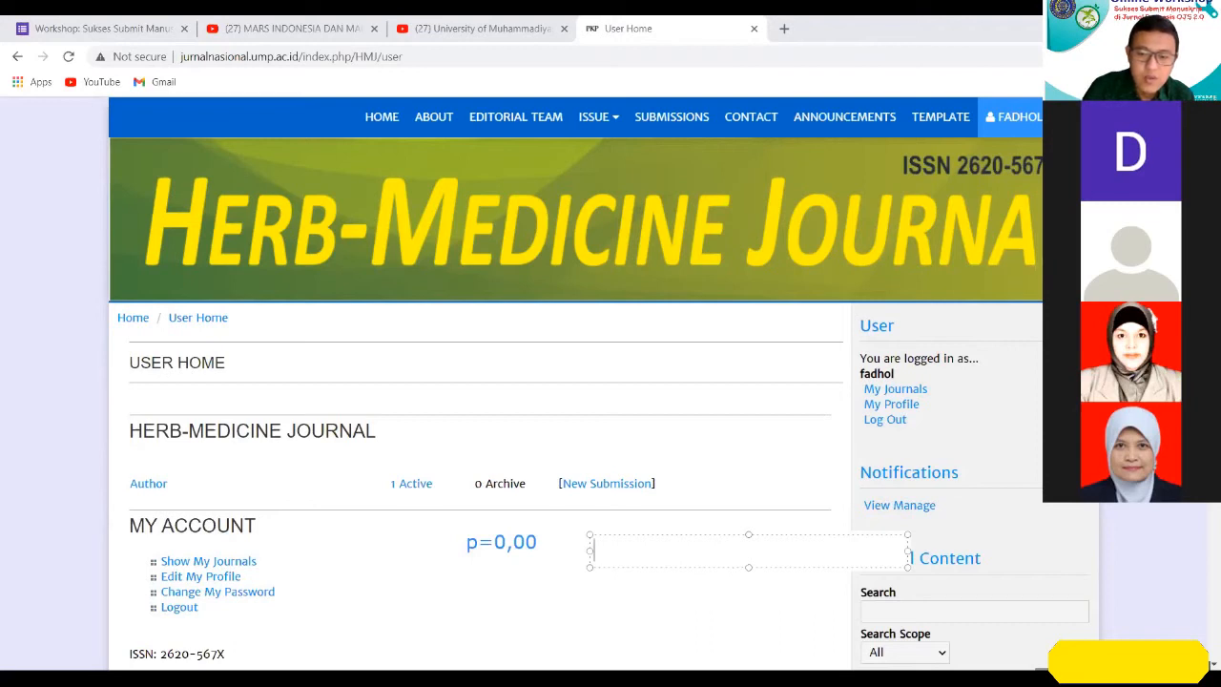
pyautogui.write('0,0000000')
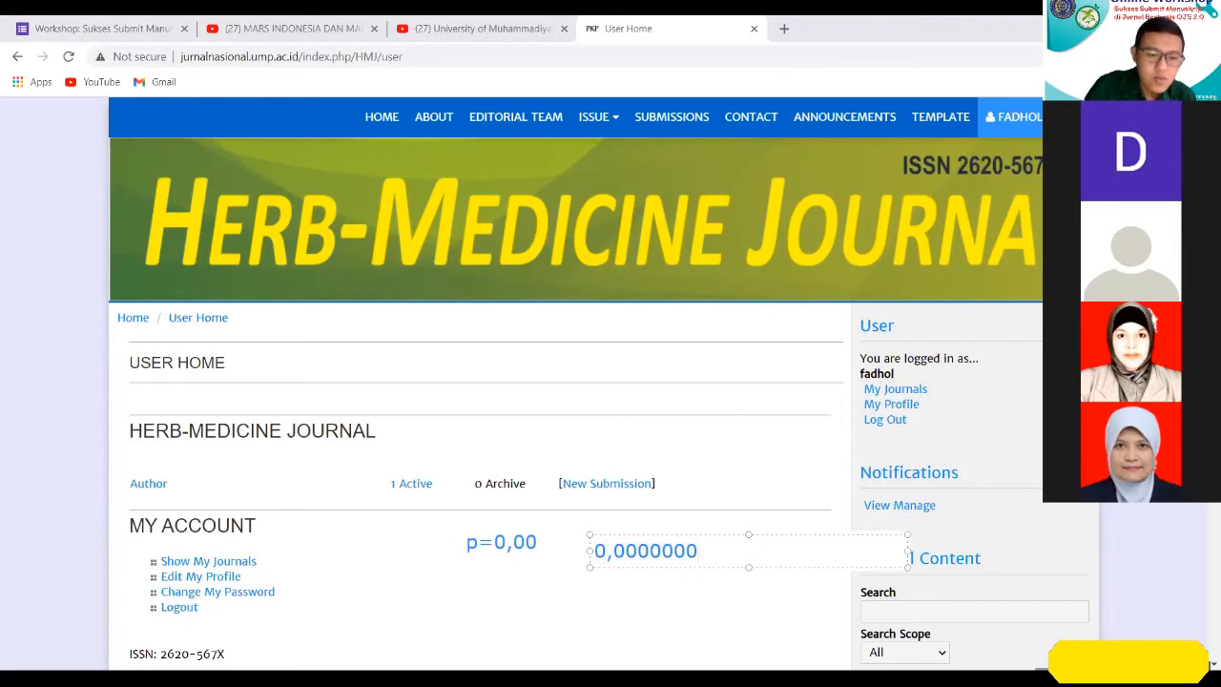
pyautogui.write('651')
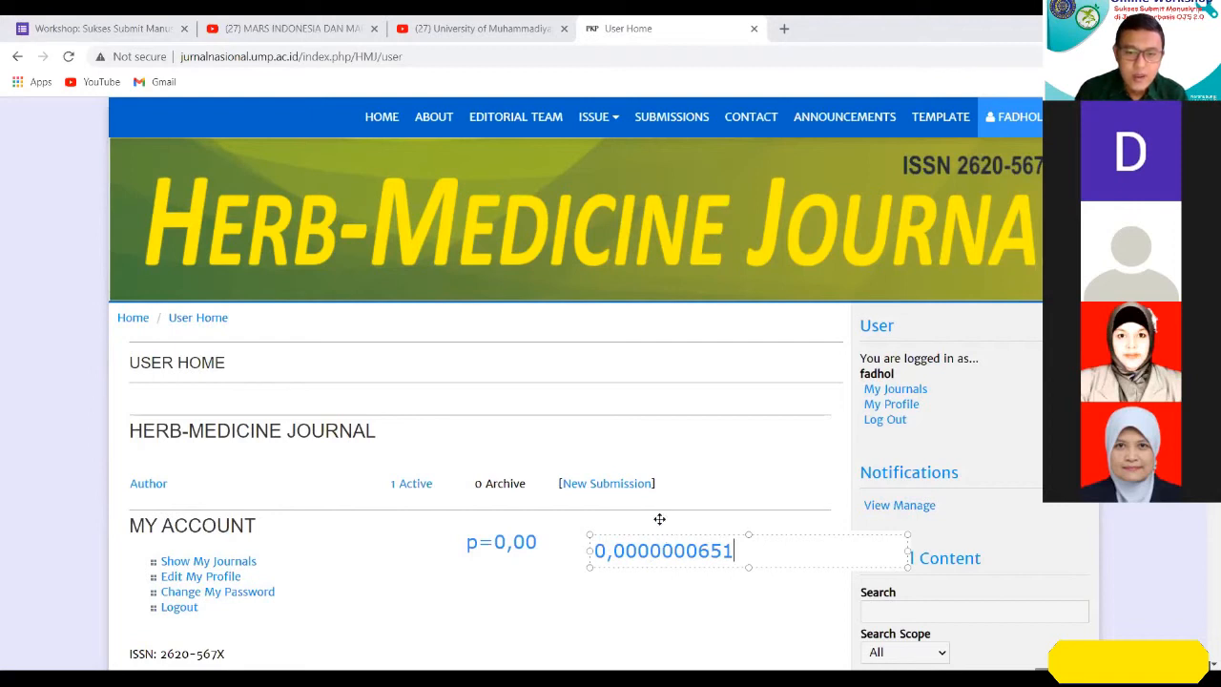
pyautogui.moveTo(659, 519); pyautogui.dragTo(652, 503)
pyautogui.click(516, 587)
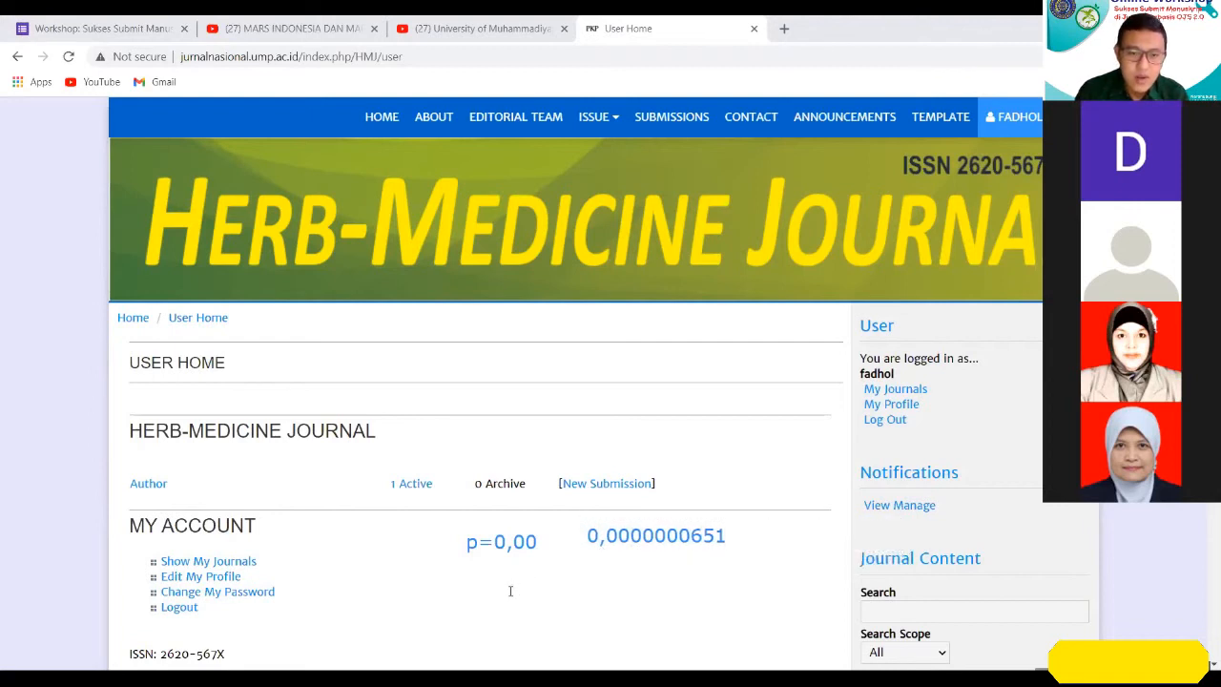
# Annotate "p=6,51 x 10-8" below the other two notes, highlight its exponent, and clear all annotations.
pyautogui.click(695, 629)
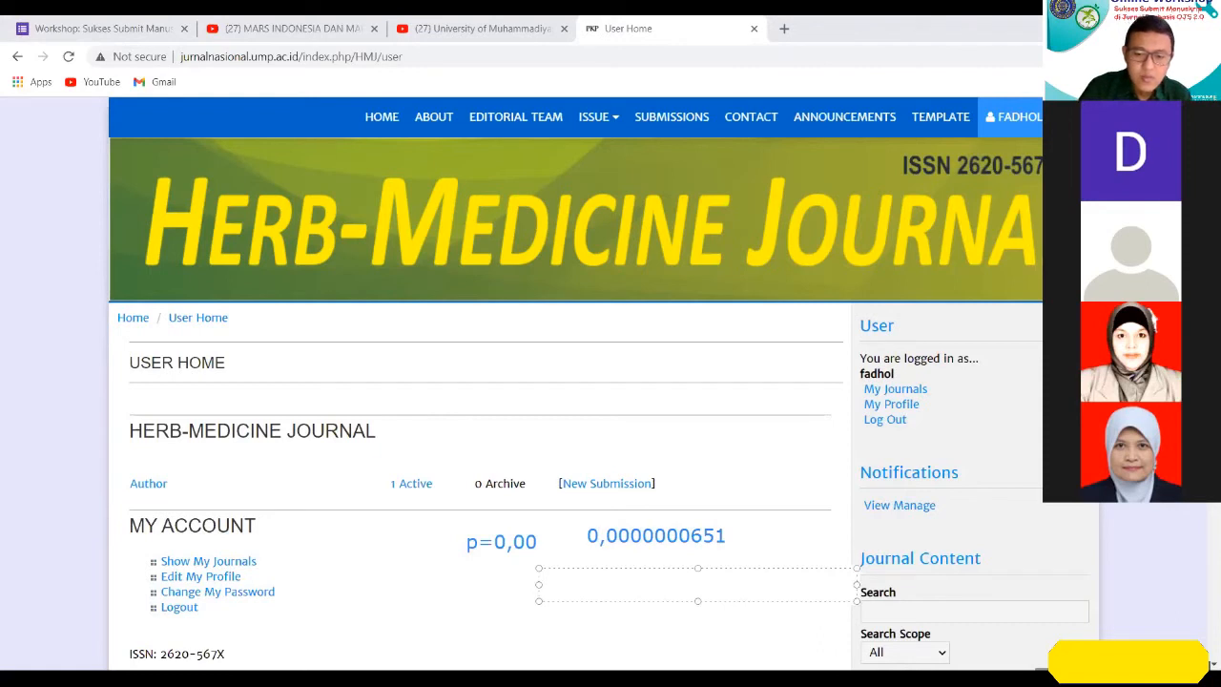
pyautogui.write('=')
pyautogui.press('BackSpace')
pyautogui.write('p')
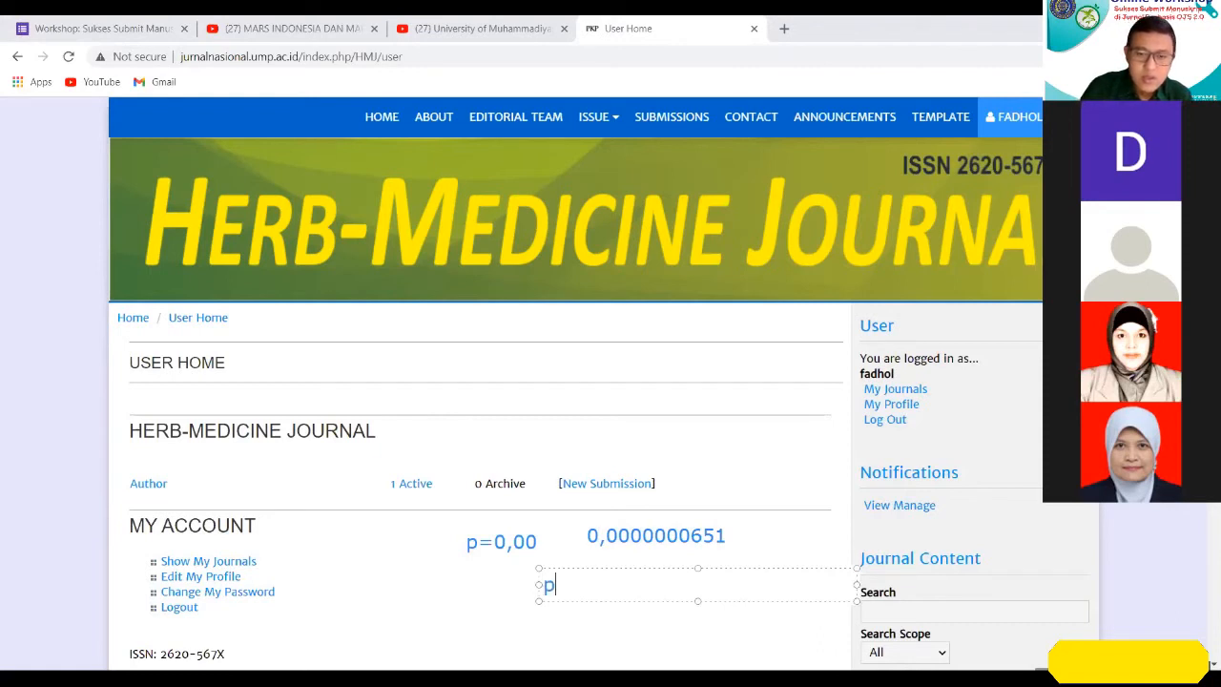
pyautogui.write('=6')
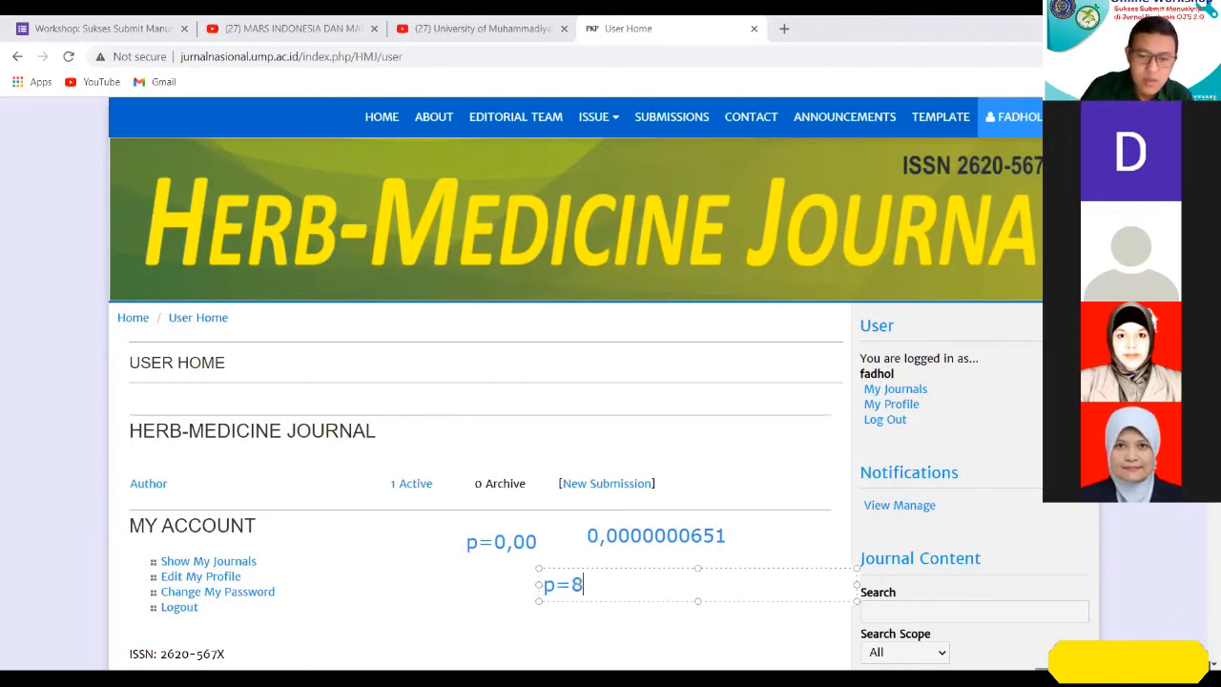
pyautogui.write(',61')
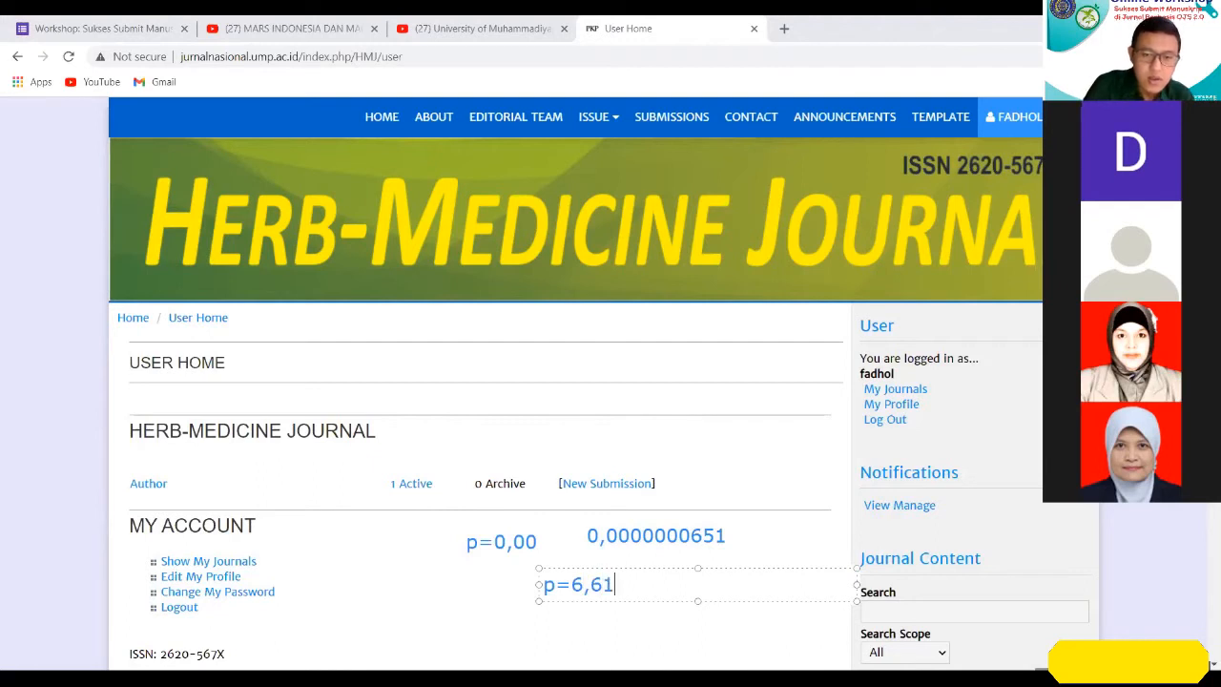
pyautogui.press('BackSpace')
pyautogui.press('BackSpace')
pyautogui.write('51 ')
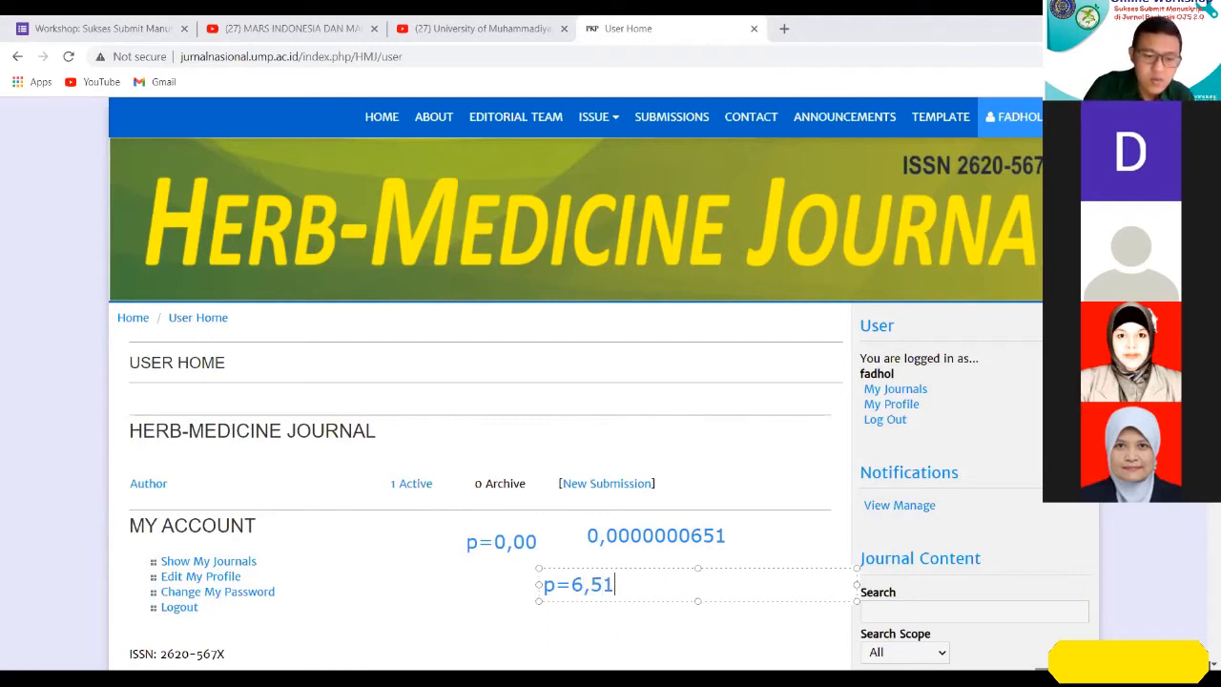
pyautogui.write('x 10')
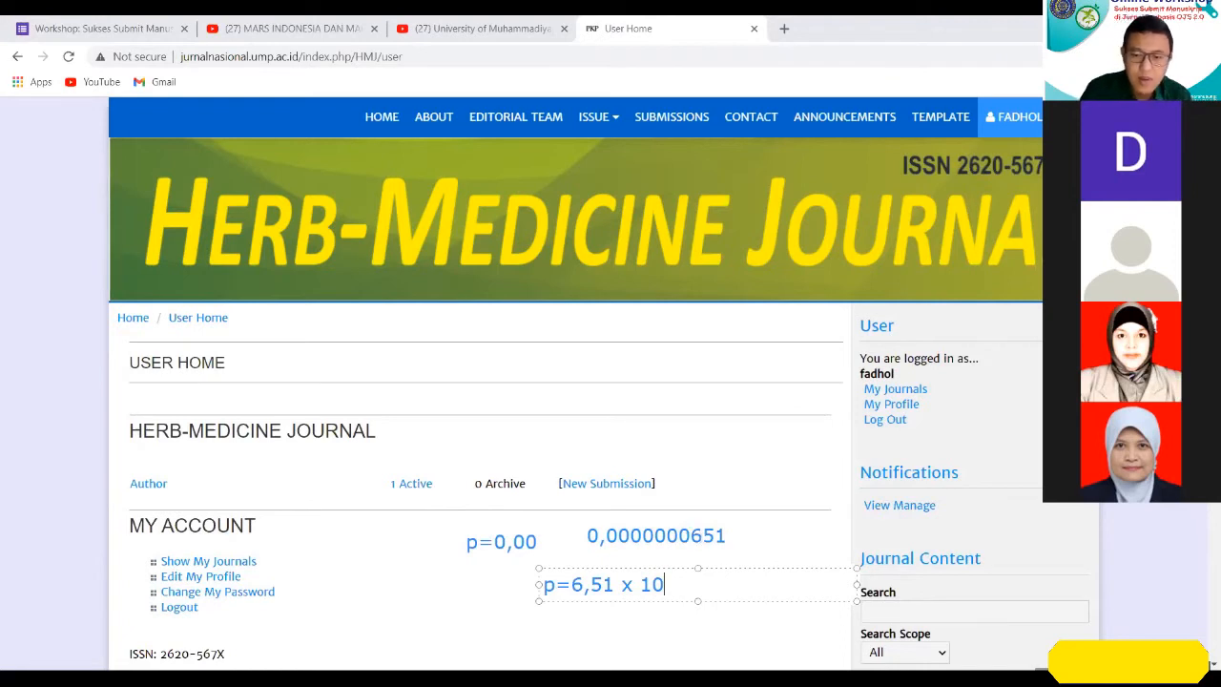
pyautogui.write('-8')
pyautogui.hotkey('shift', 'Left')
pyautogui.hotkey('shift', 'Left')
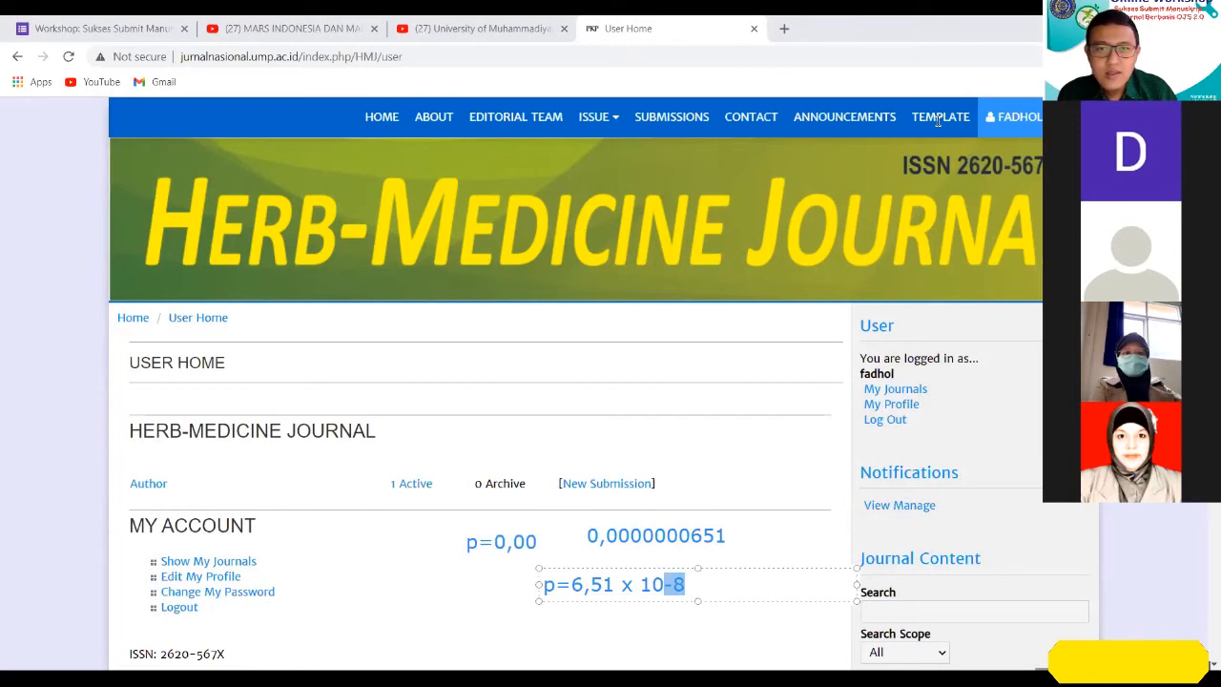
pyautogui.click(821, 134)
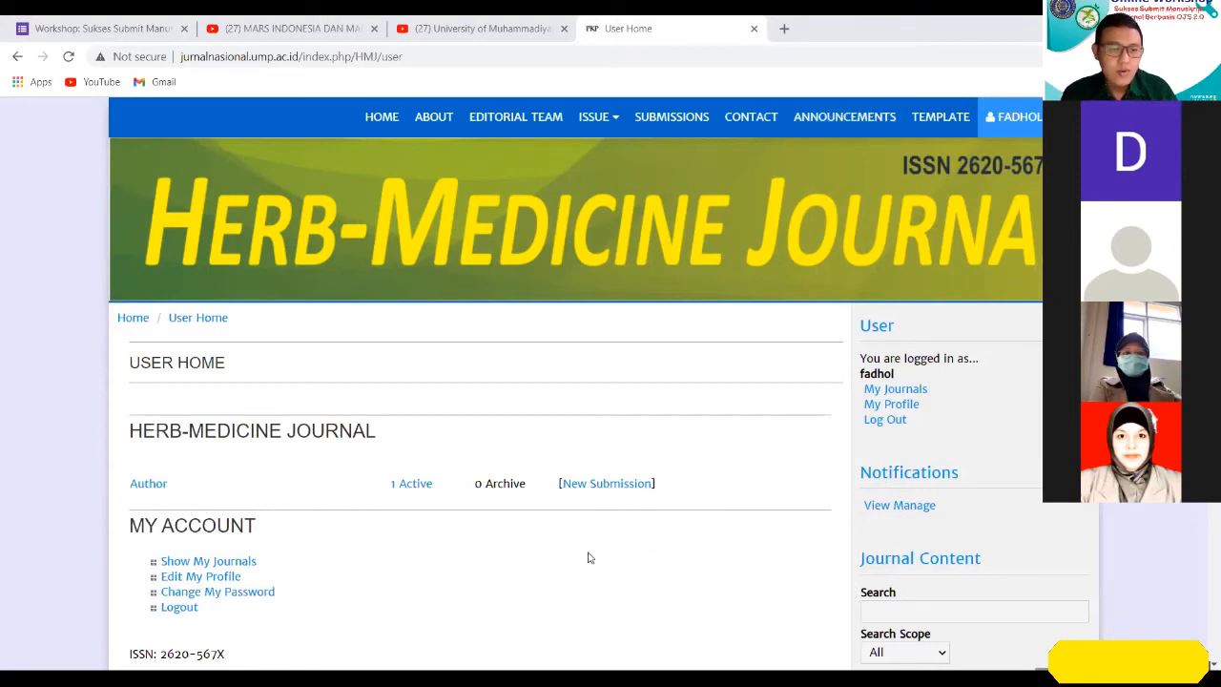
# Start a new submission from the author's user home and look over the Step 1 submission checklist.
pyautogui.scroll(-1, 611, 537)
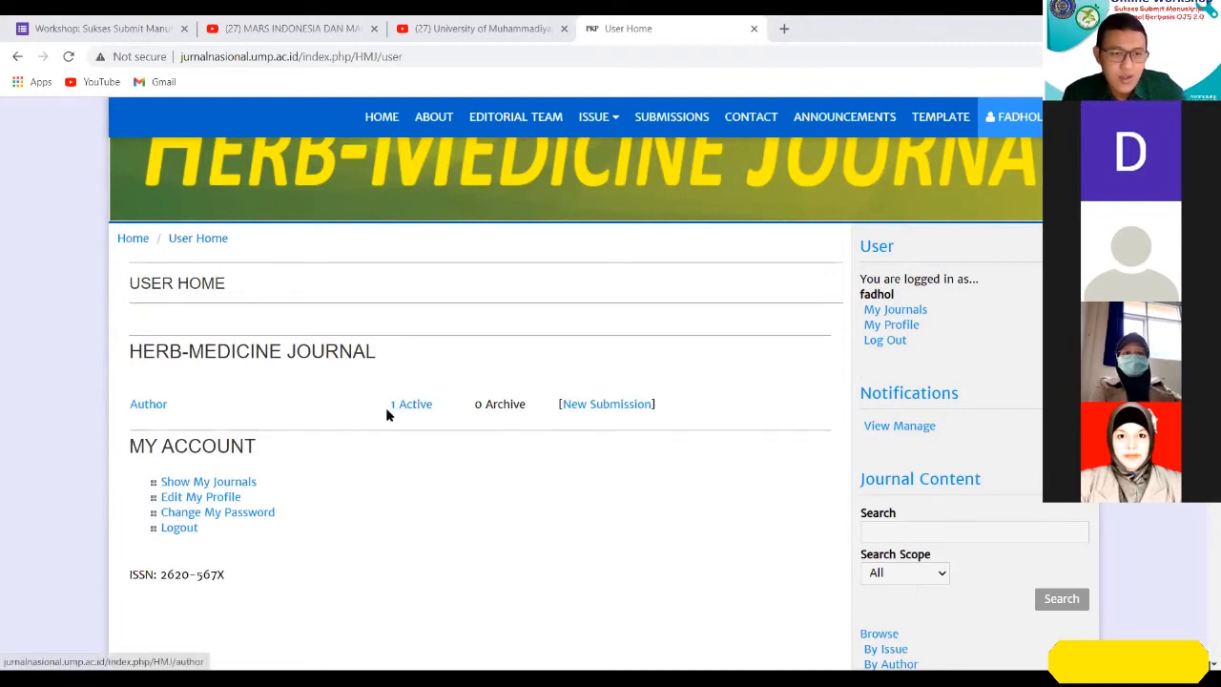
pyautogui.scroll(1, 722, 464)
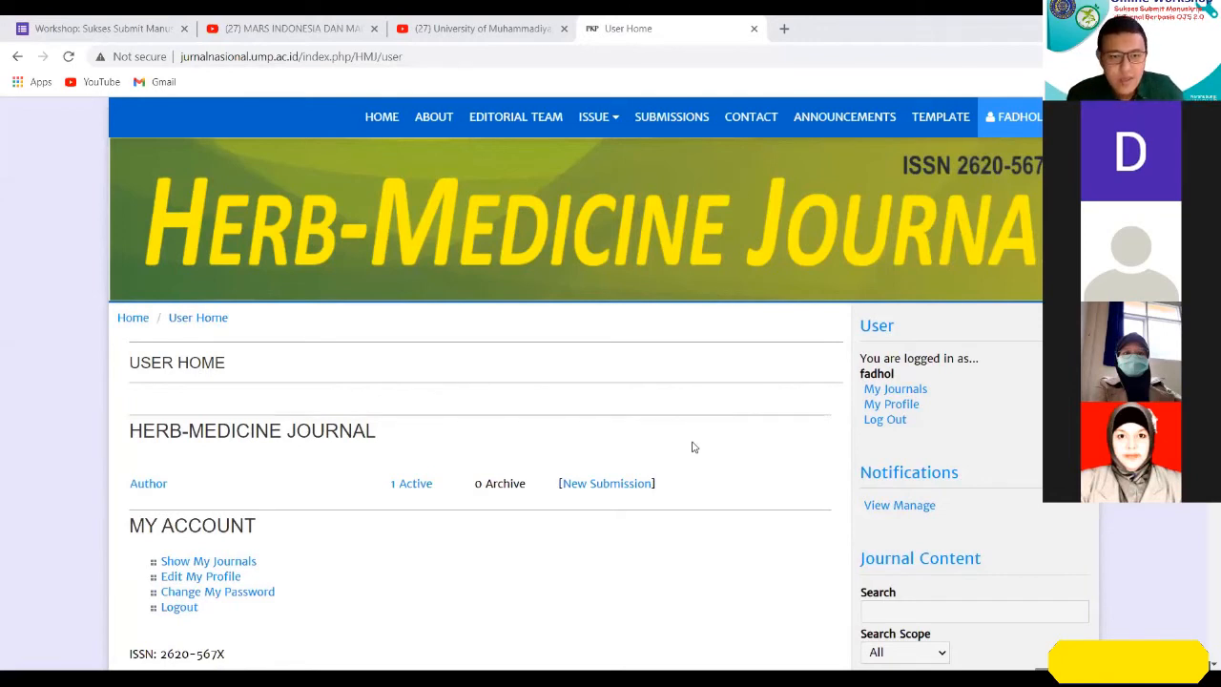
pyautogui.click(603, 483)
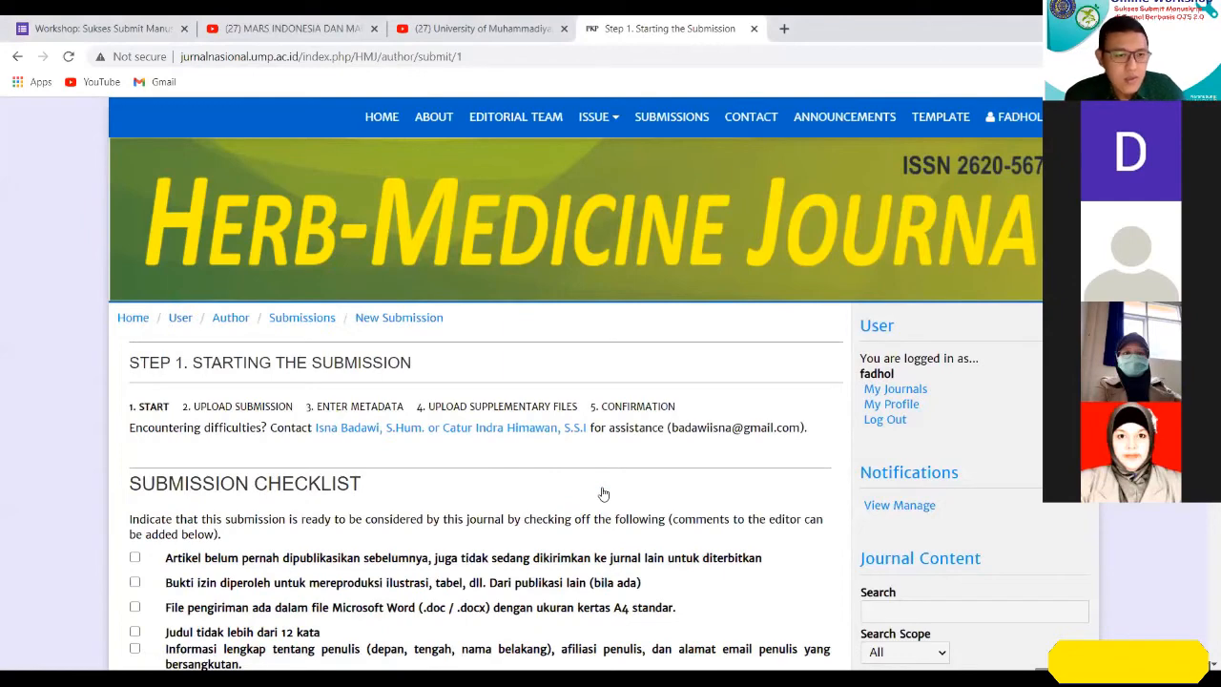
pyautogui.scroll(-1, 603, 494)
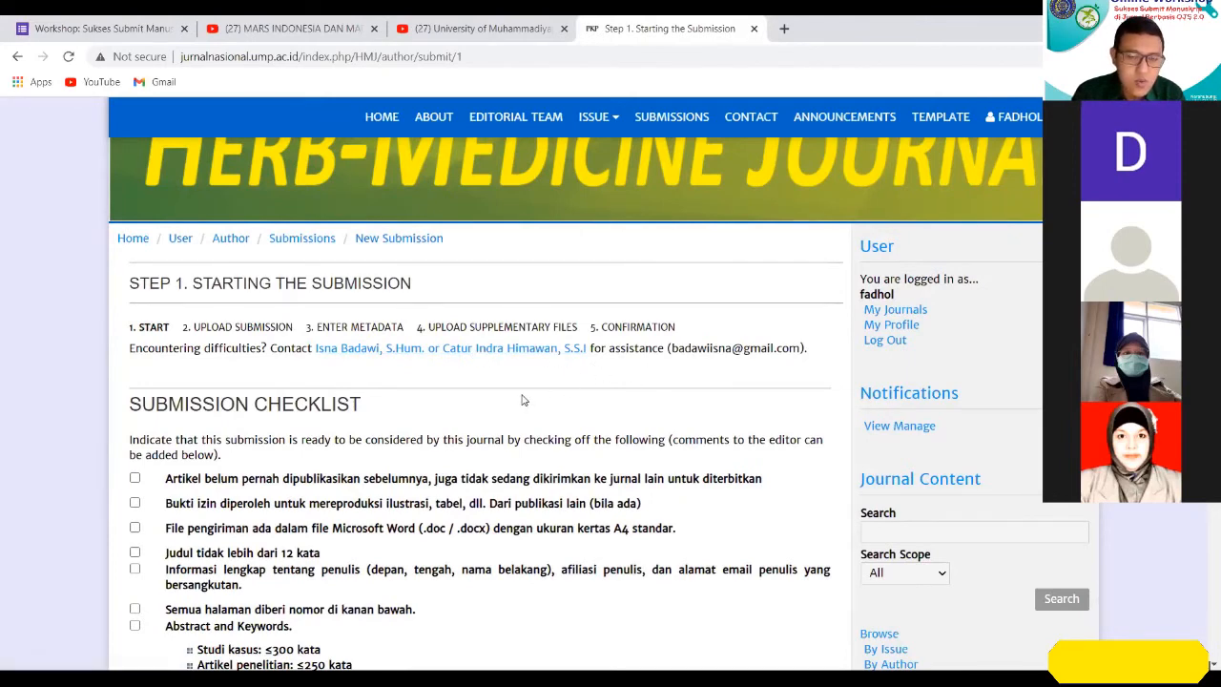
pyautogui.scroll(1, 526, 393)
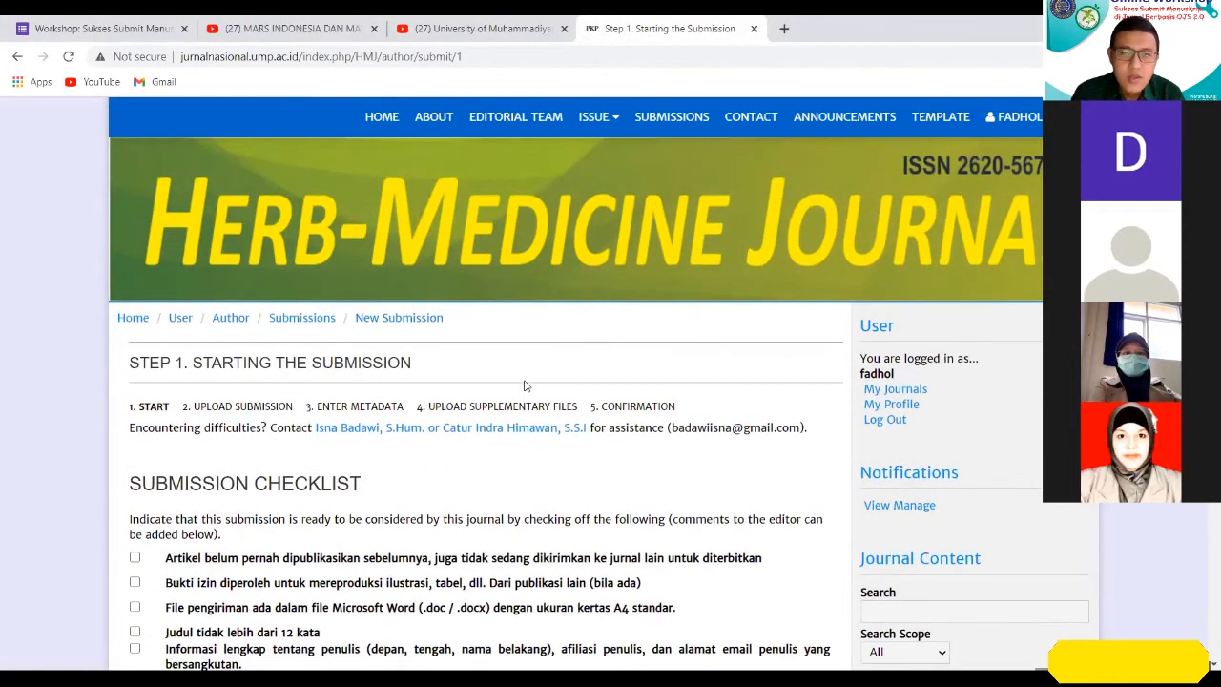
# Review the submission checklist and tick the items on no prior publication and the Microsoft Word file in A4 size.
pyautogui.scroll(-1, 524, 390)
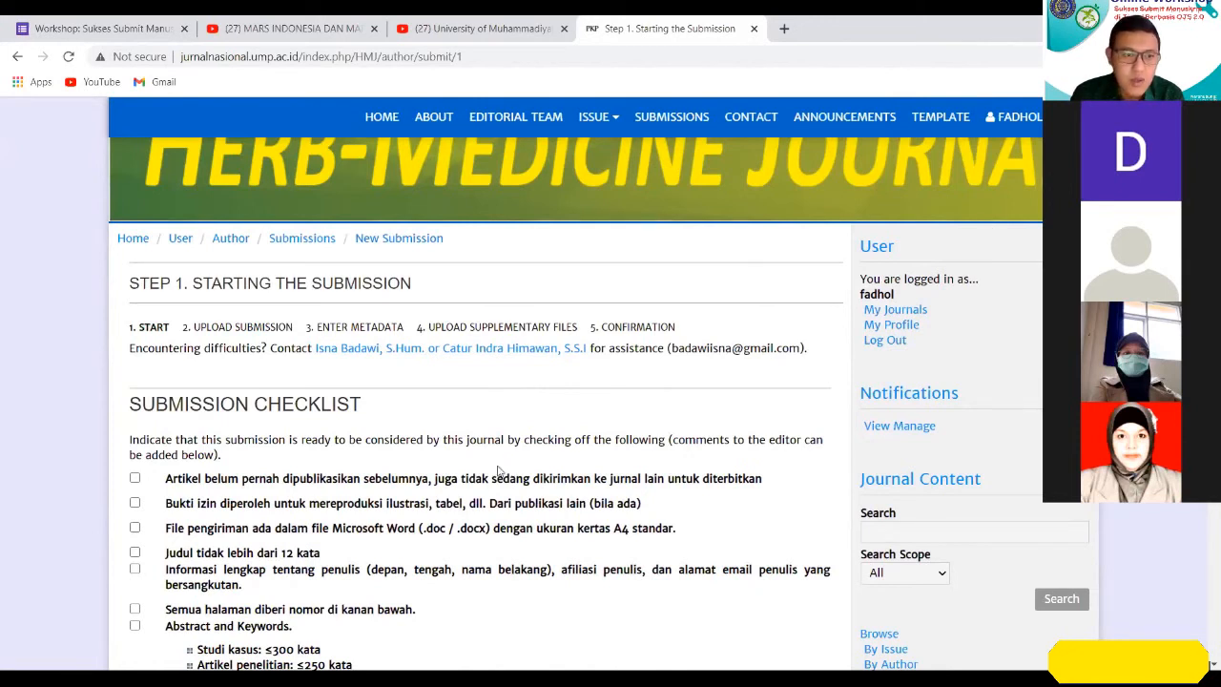
pyautogui.scroll(-1, 503, 472)
pyautogui.scroll(-1, 531, 456)
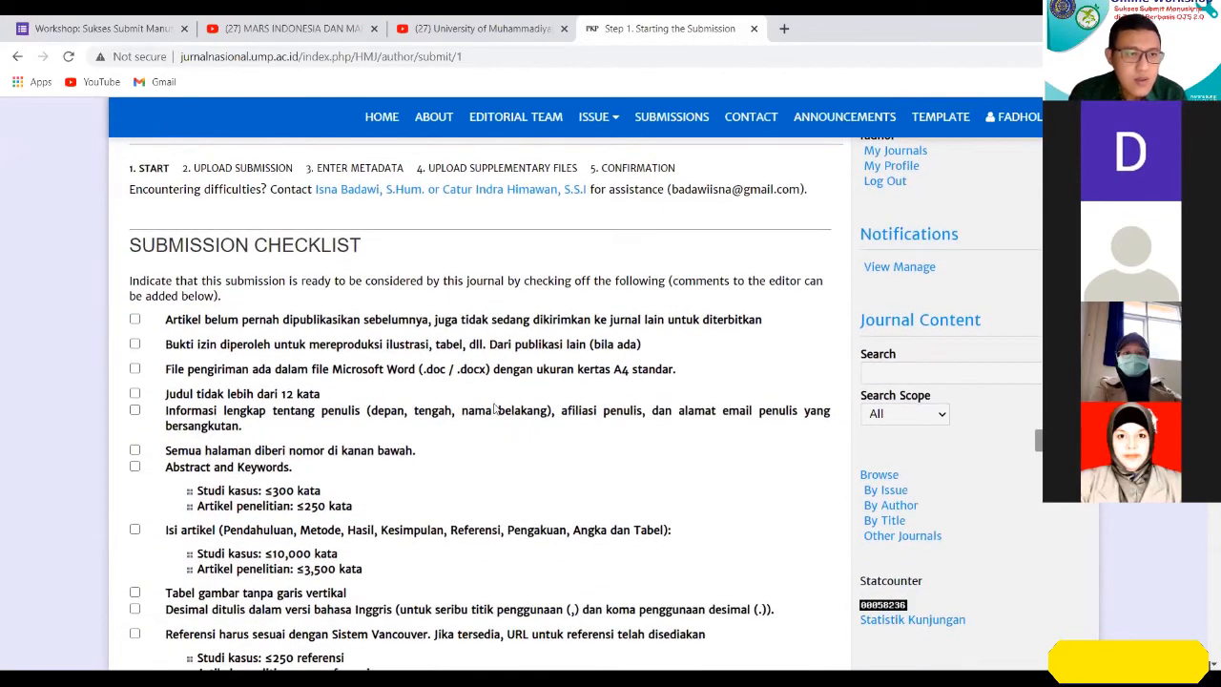
pyautogui.scroll(-1, 229, 286)
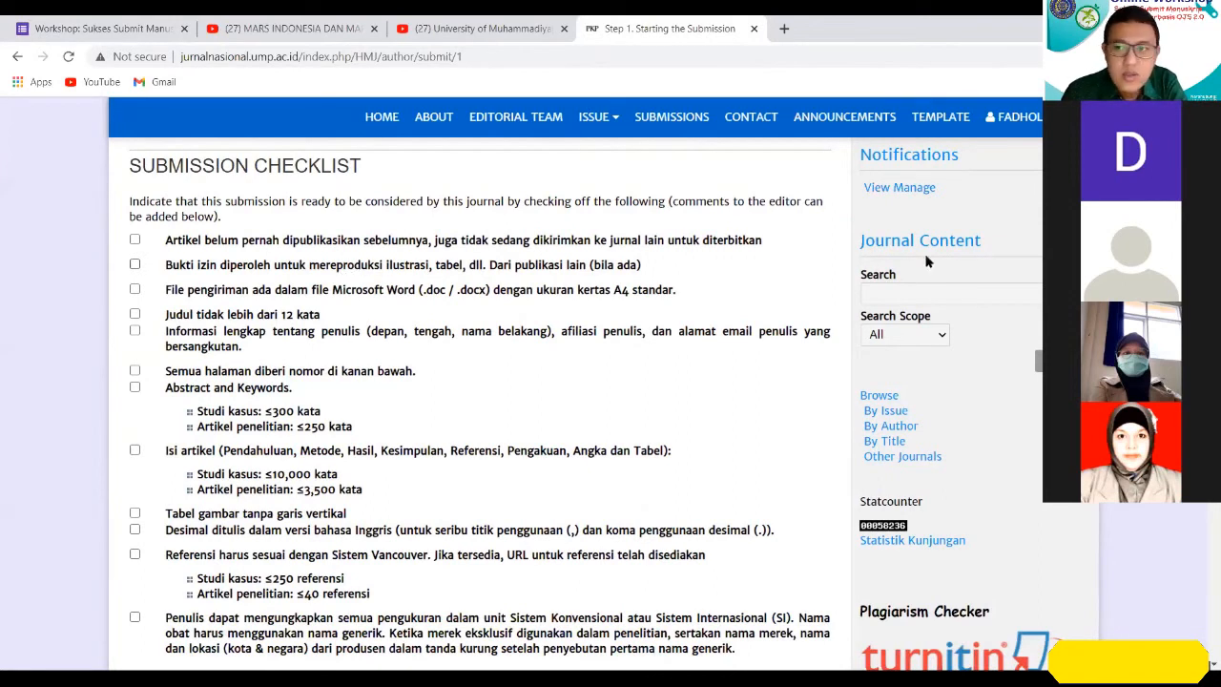
pyautogui.scroll(-1, 925, 261)
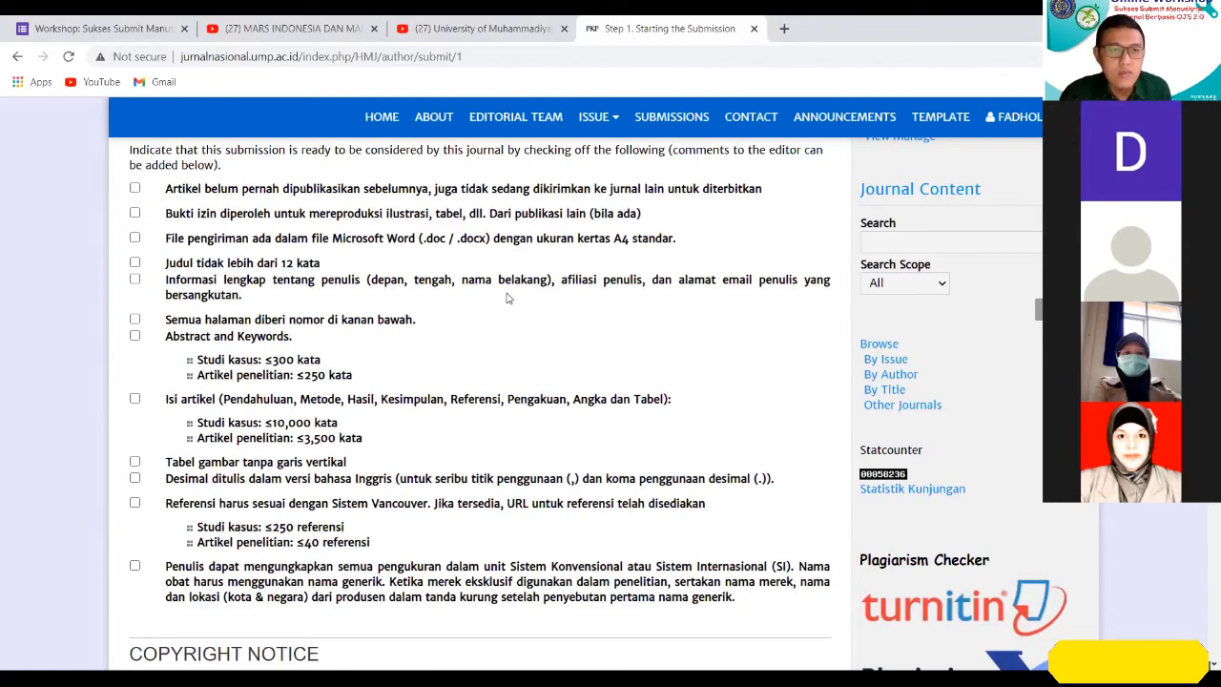
pyautogui.scroll(1, 591, 271)
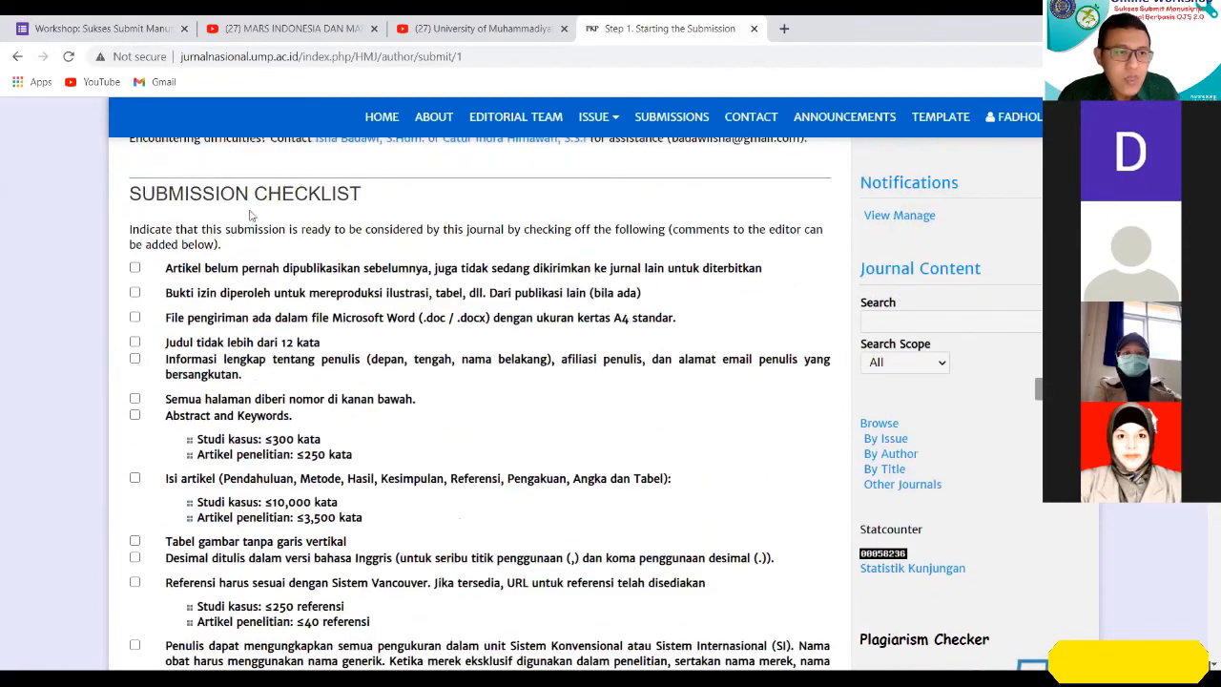
pyautogui.click(134, 270)
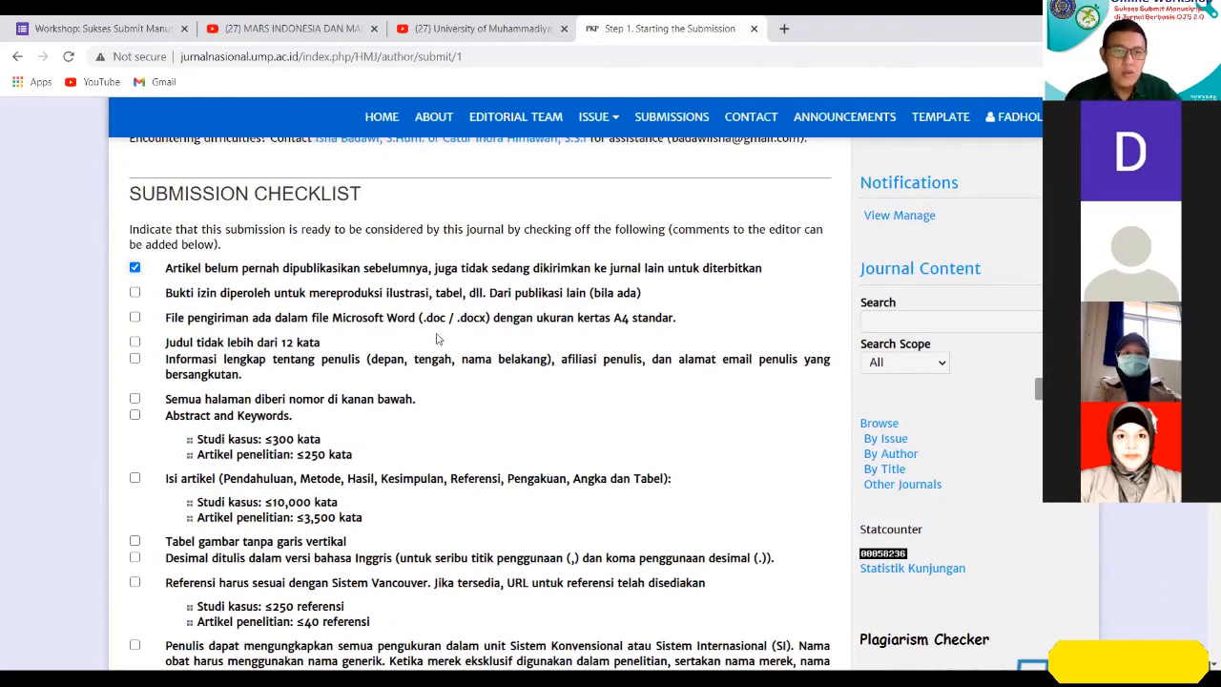
pyautogui.click(135, 317)
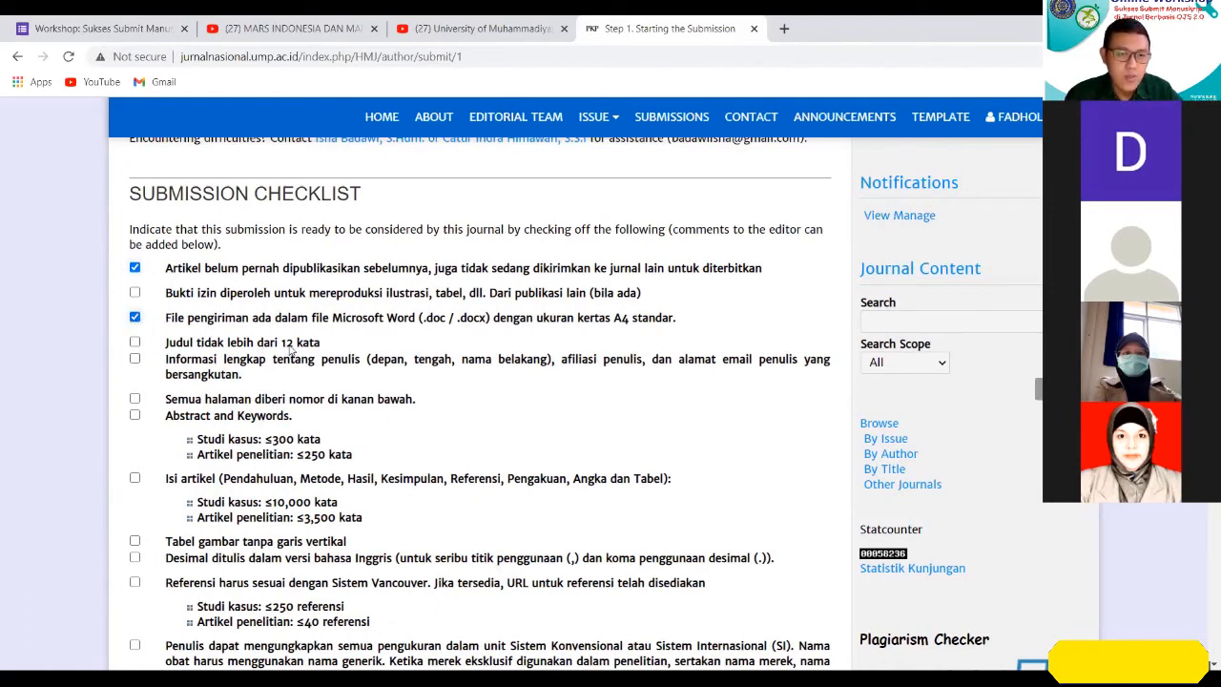
# Tick the checklist items on the 12-word title limit, complete author information and page numbering.
pyautogui.scroll(-1, 290, 346)
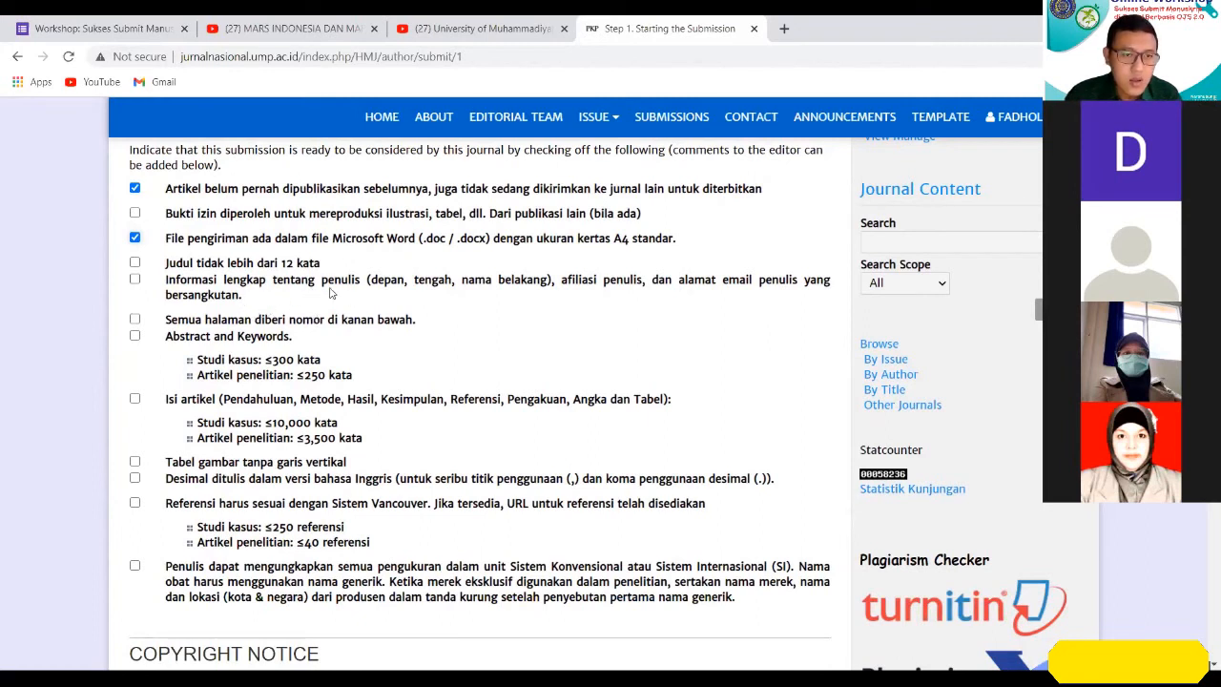
pyautogui.click(134, 279)
pyautogui.click(134, 263)
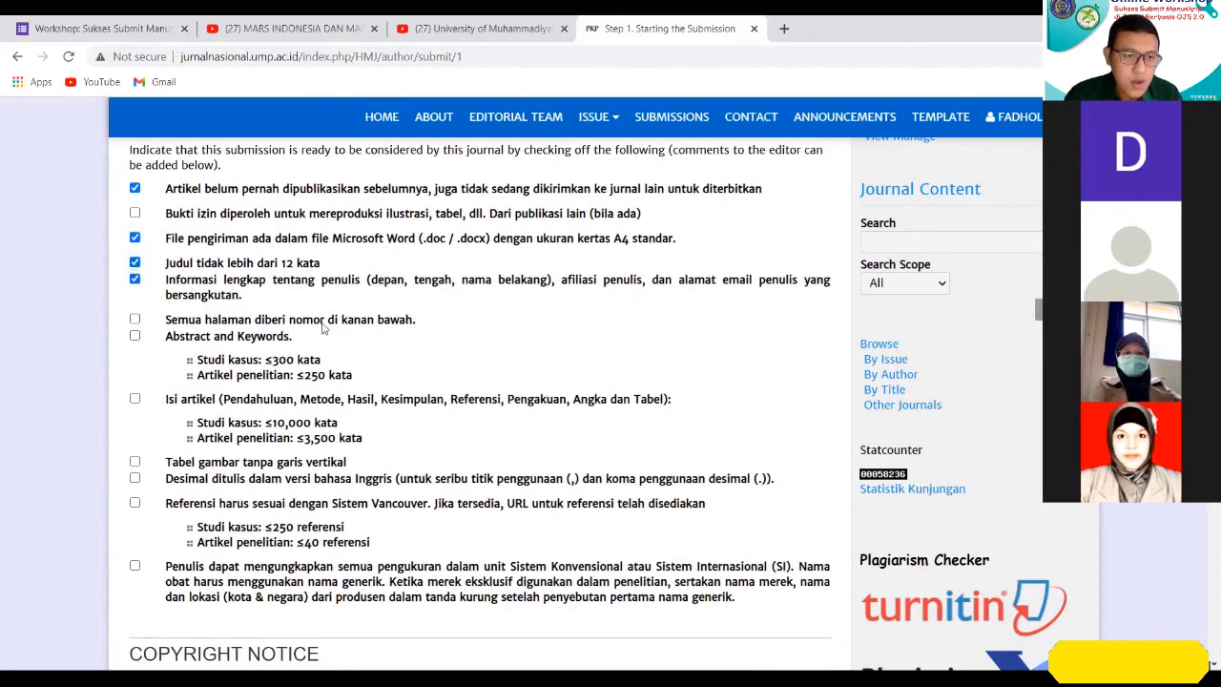
pyautogui.click(135, 320)
# Tick the checklist items on Abstract and Keywords and on the article body, highlighting the body's word limits.
pyautogui.scroll(-1, 391, 286)
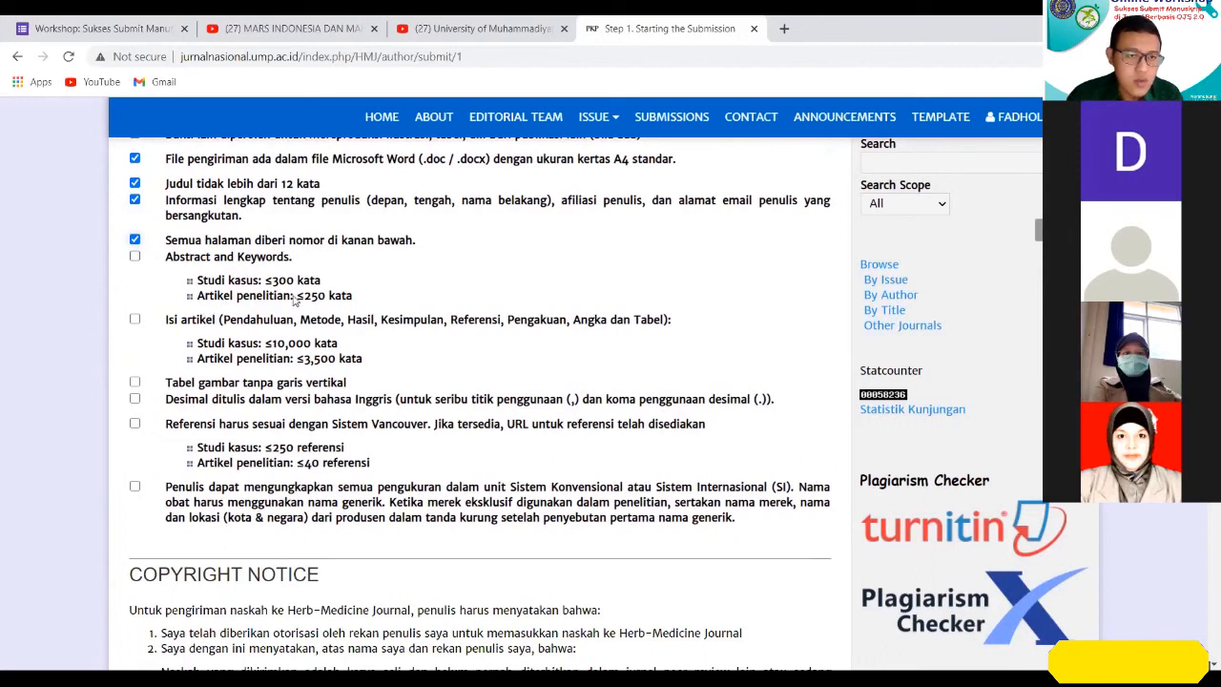
pyautogui.click(136, 258)
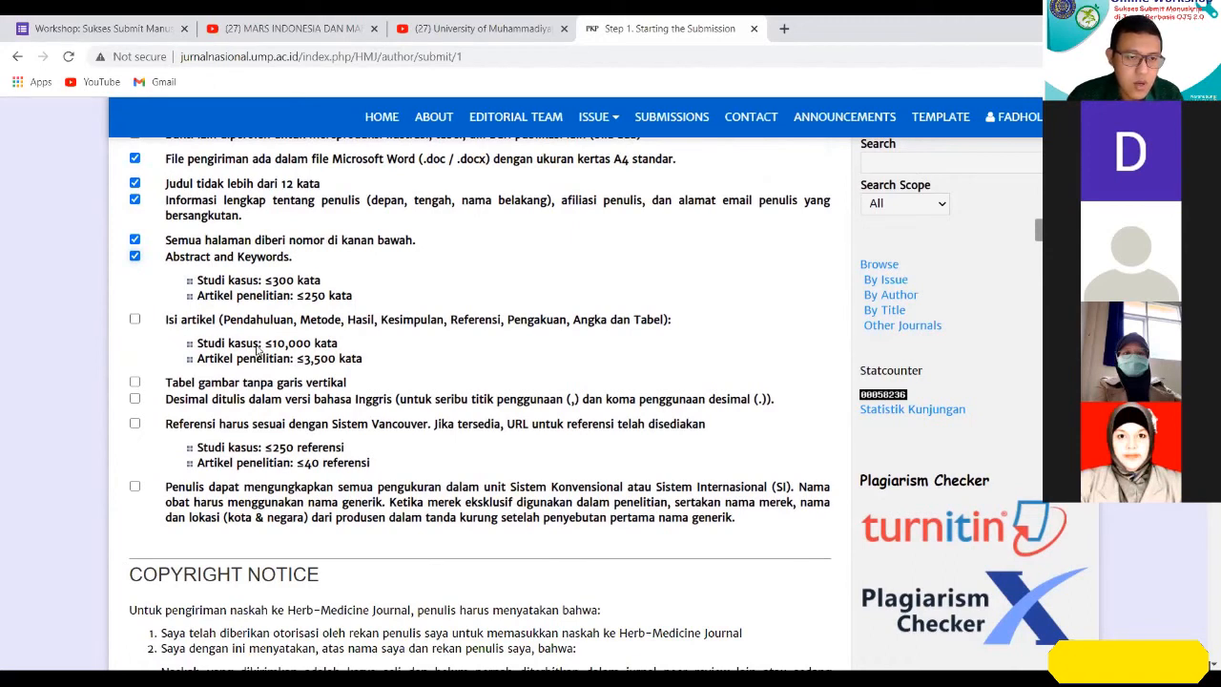
pyautogui.moveTo(267, 344); pyautogui.dragTo(351, 360)
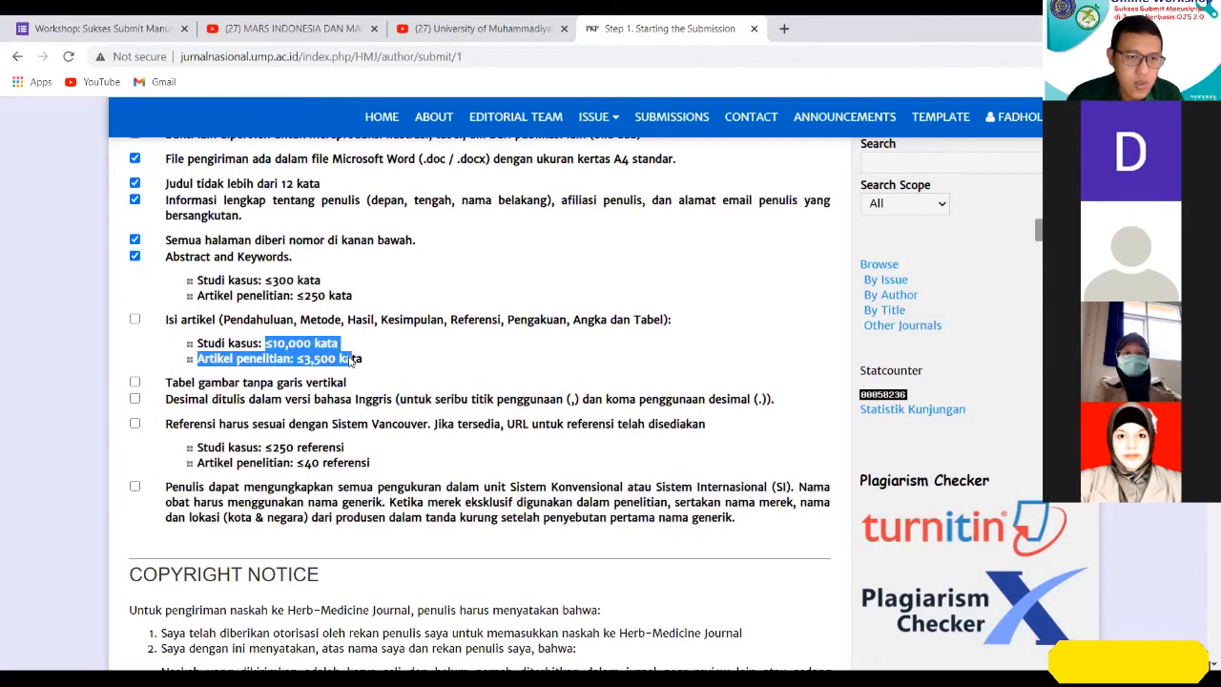
pyautogui.click(135, 319)
pyautogui.click(435, 380)
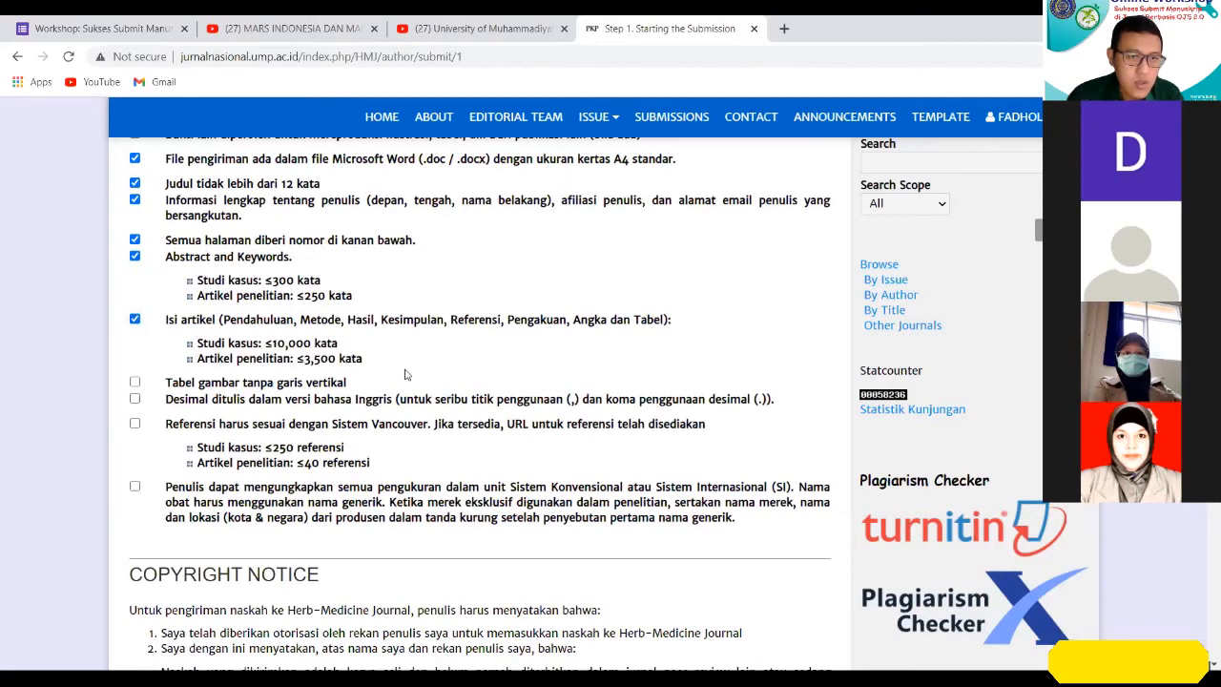
# Tick the remaining checklist items on tables without vertical lines, English-style decimals, Vancouver references, and measurement units with generic drug names.
pyautogui.scroll(-1, 315, 361)
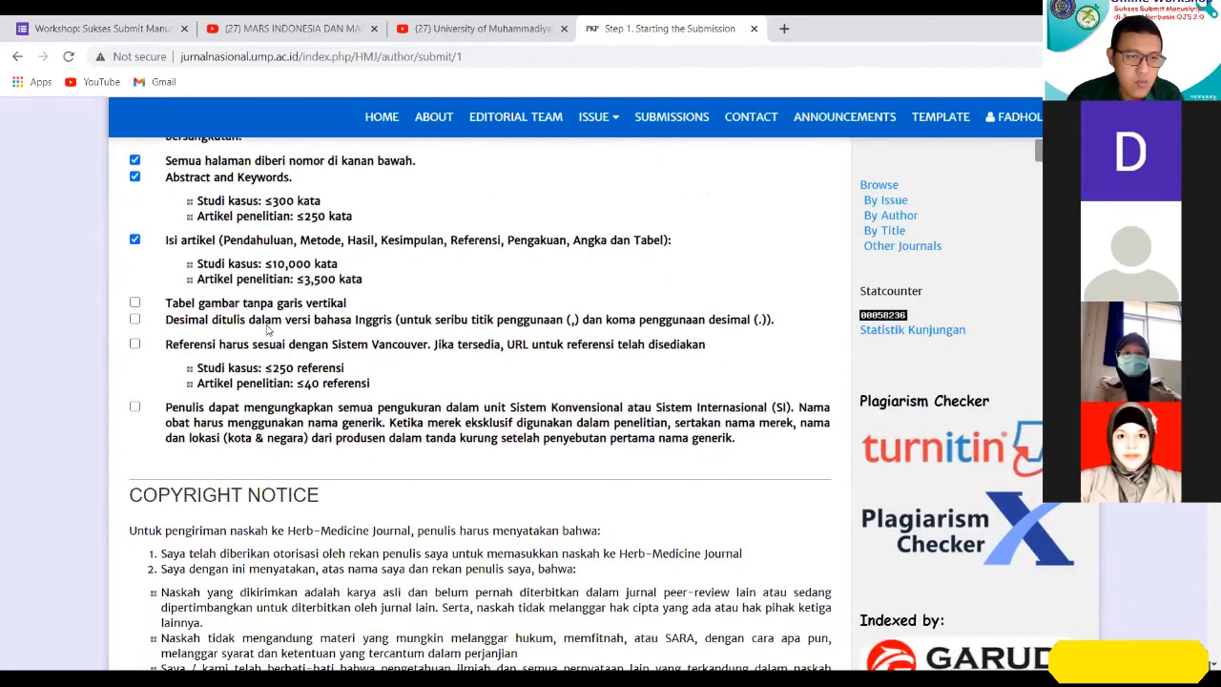
pyautogui.click(135, 303)
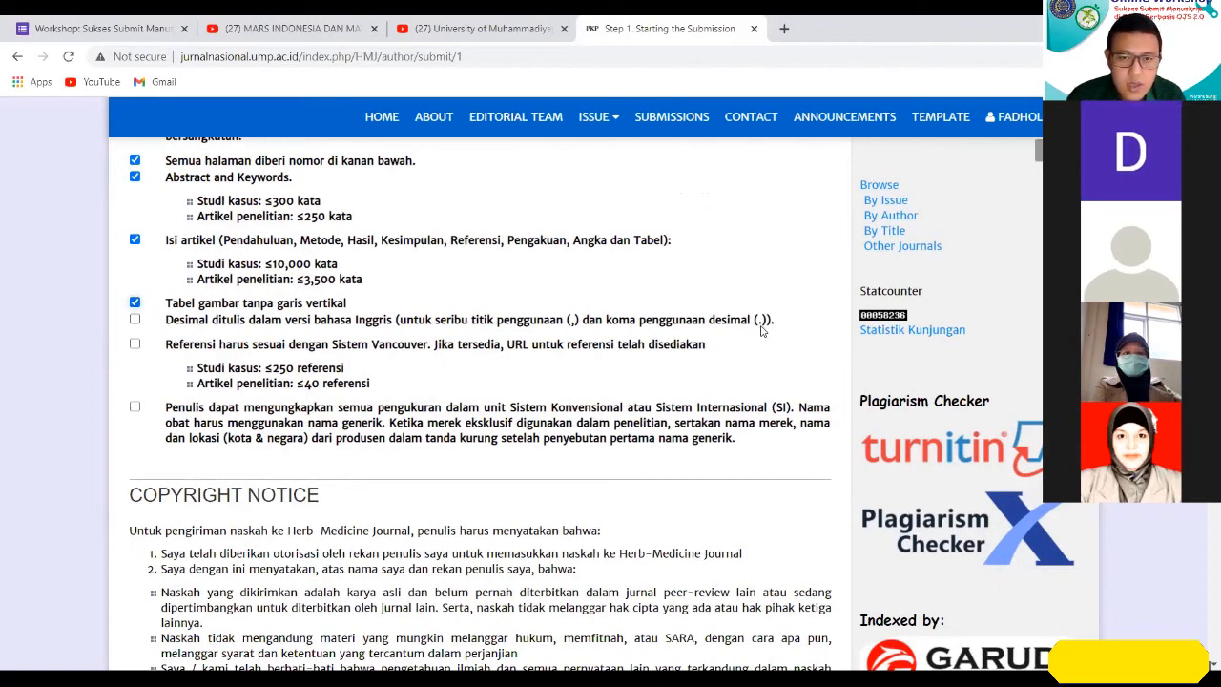
pyautogui.click(135, 319)
pyautogui.scroll(-1, 250, 333)
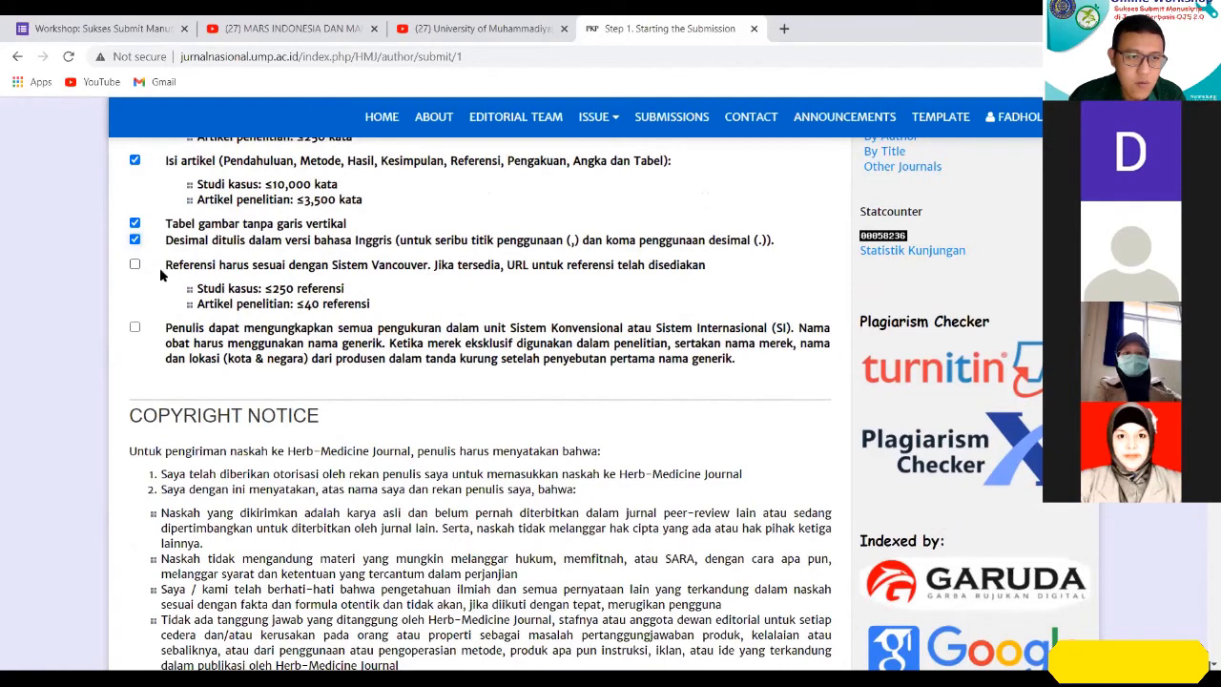
pyautogui.click(136, 265)
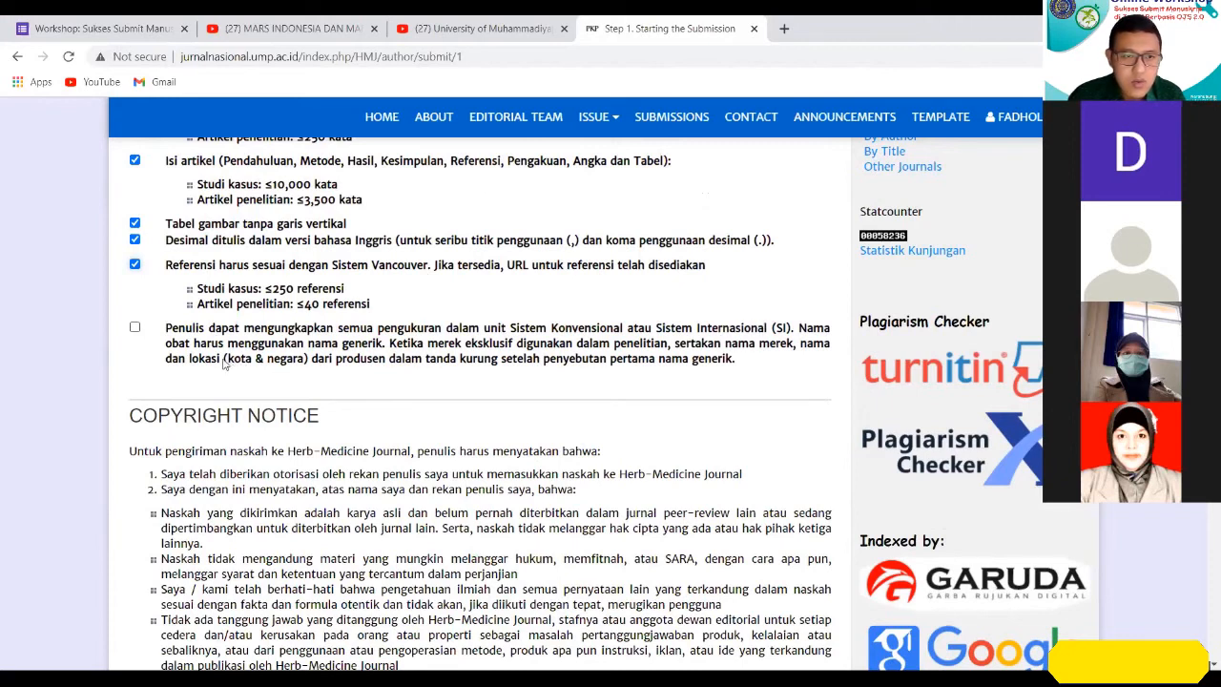
pyautogui.click(135, 329)
# Read through the copyright notice's author declarations and licence terms, down to the journal's privacy statement.
pyautogui.scroll(-3, 333, 345)
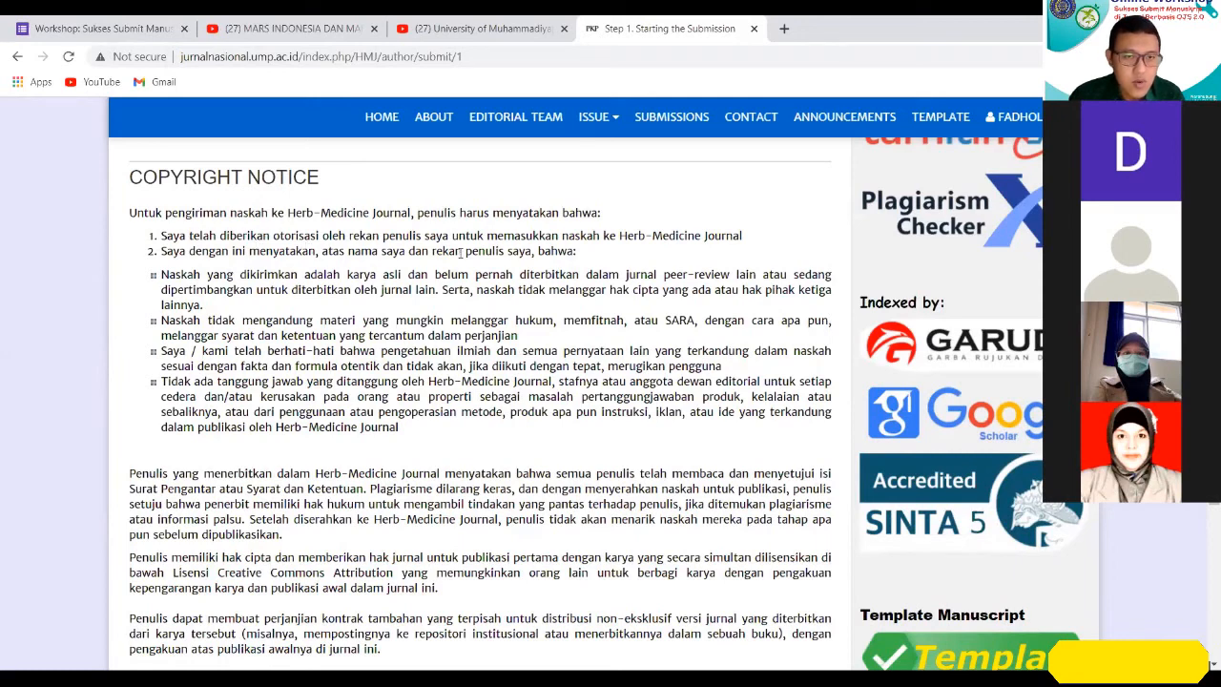
pyautogui.scroll(-1, 520, 314)
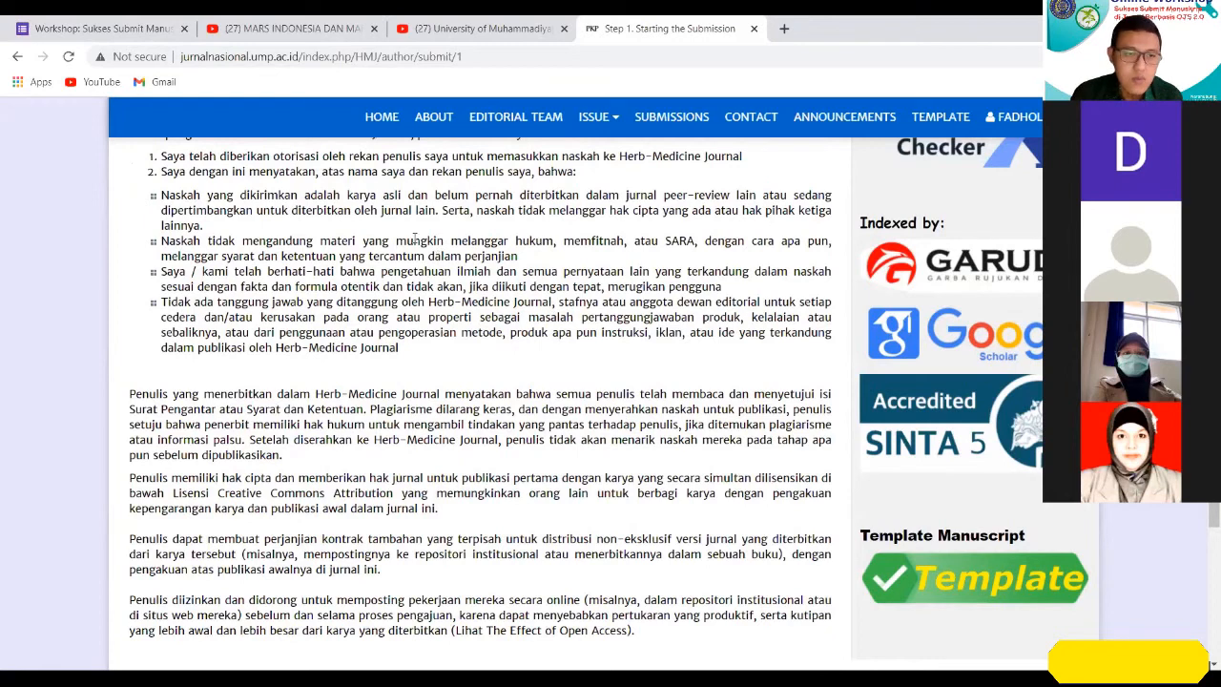
pyautogui.scroll(1, 304, 254)
pyautogui.scroll(-1, 290, 232)
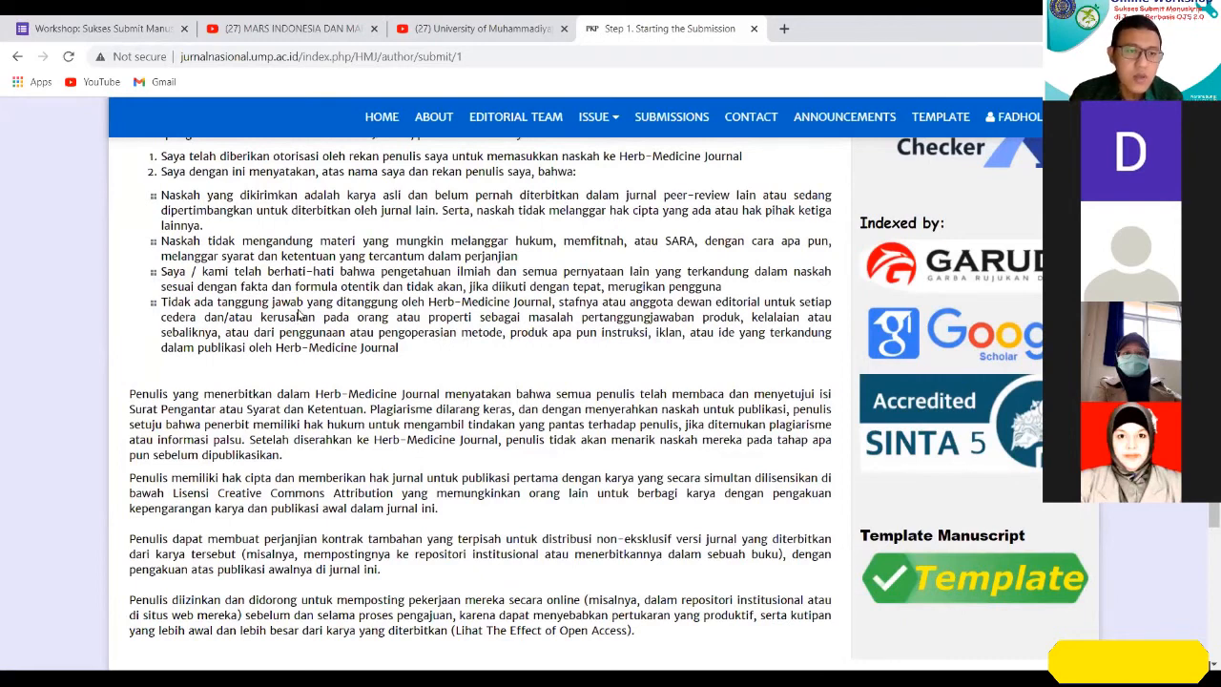
pyautogui.scroll(-1, 314, 310)
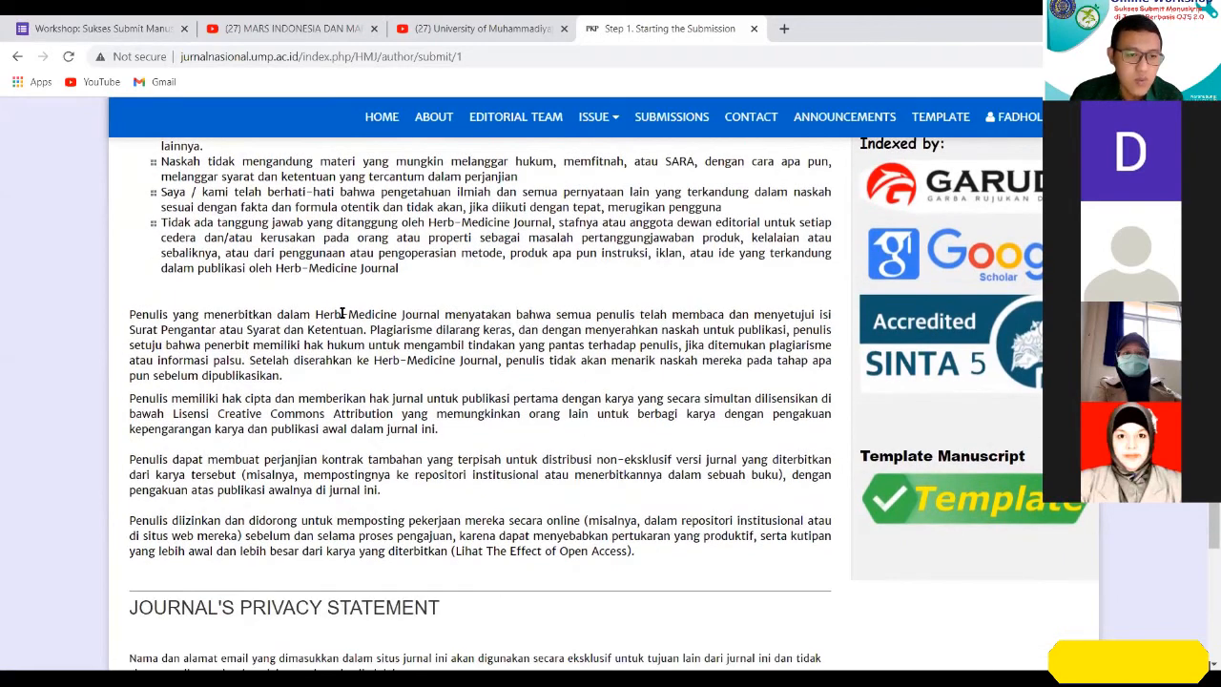
pyautogui.scroll(2, 267, 286)
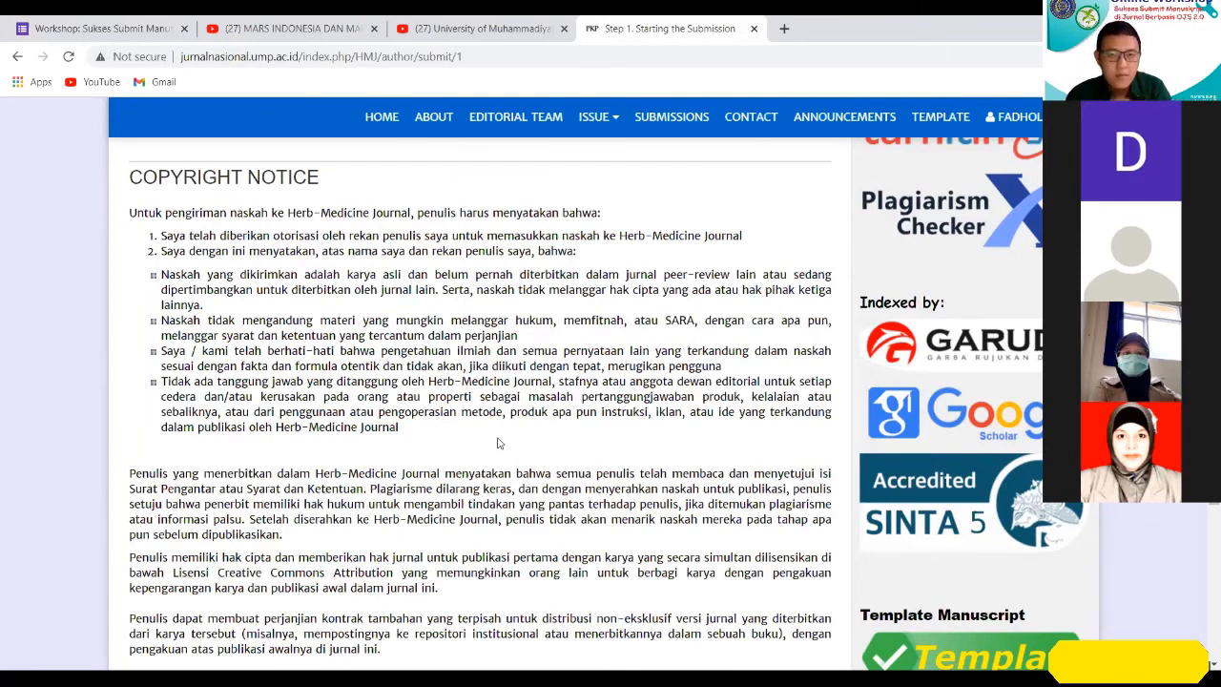
pyautogui.scroll(-1, 475, 455)
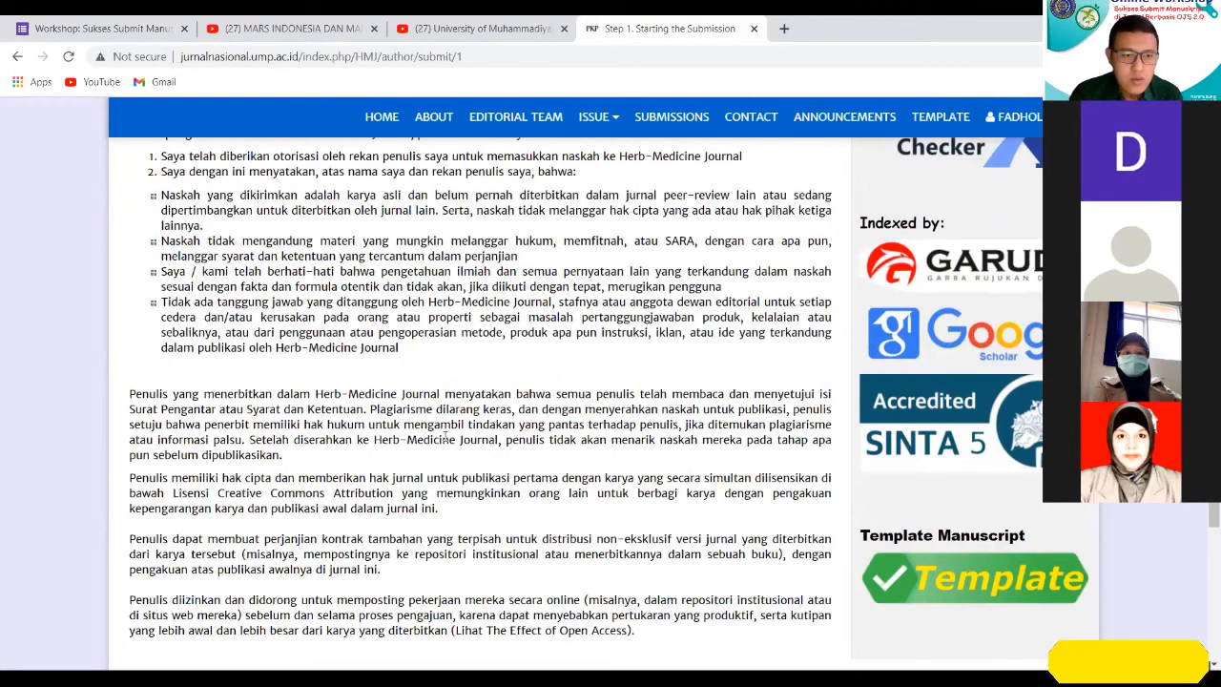
pyautogui.scroll(-1, 395, 439)
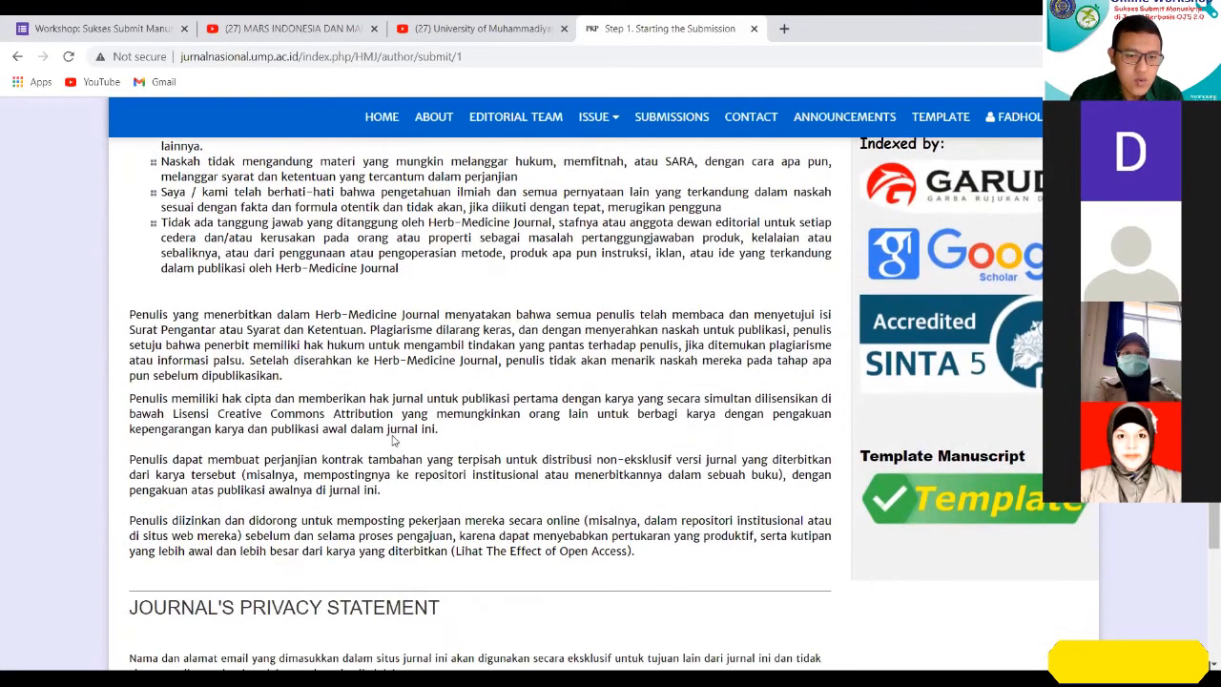
pyautogui.scroll(1, 335, 404)
pyautogui.scroll(-1, 336, 404)
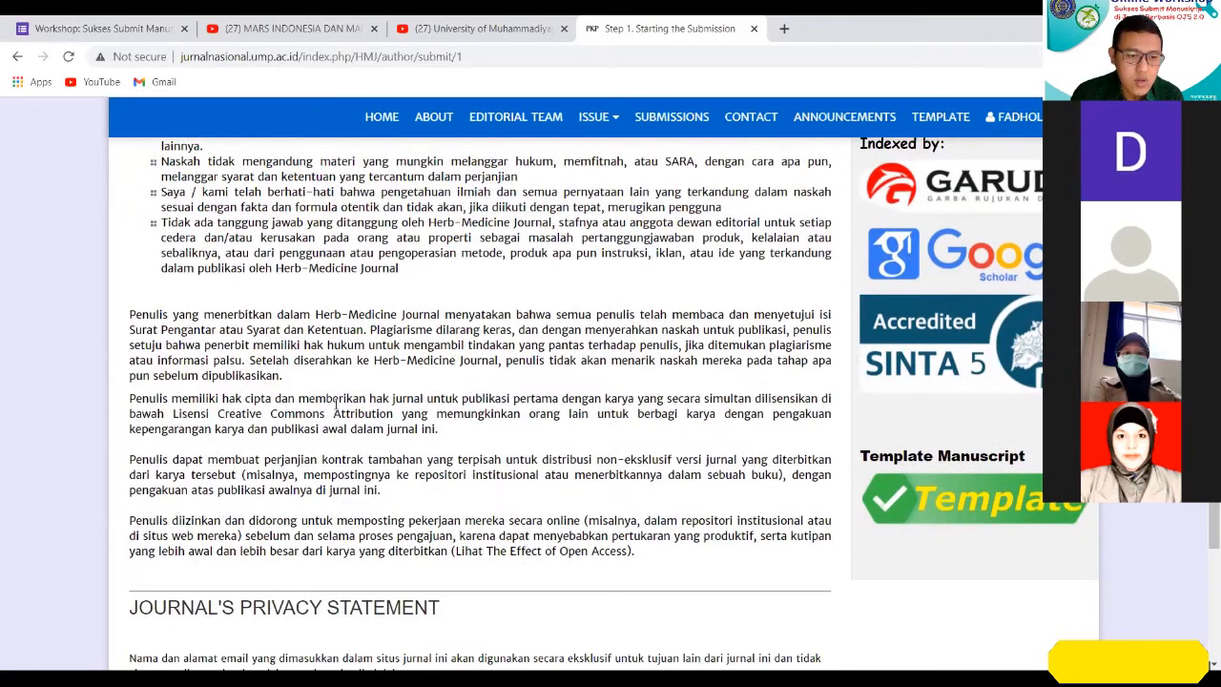
pyautogui.scroll(-1, 335, 408)
pyautogui.scroll(-2, 340, 398)
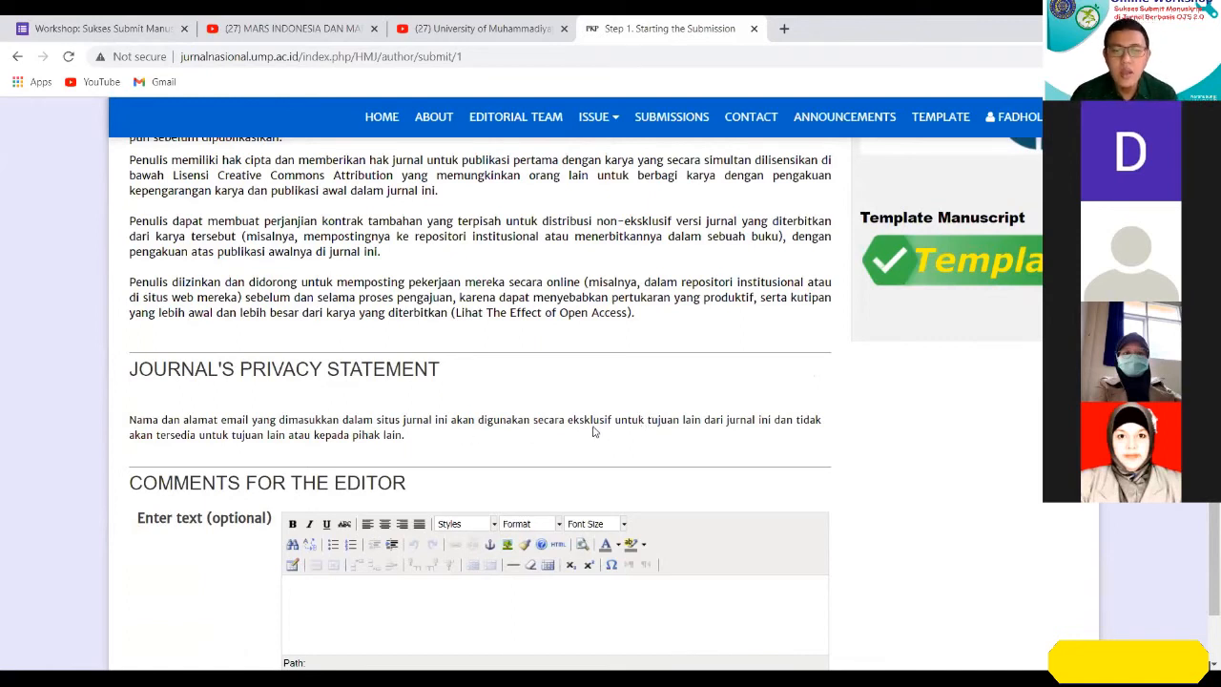
# Begin the comments for the editor with "Bahwa manuskrip tsb telah dipresentasikan secara poster di acara XXXX".
pyautogui.scroll(-1, 705, 365)
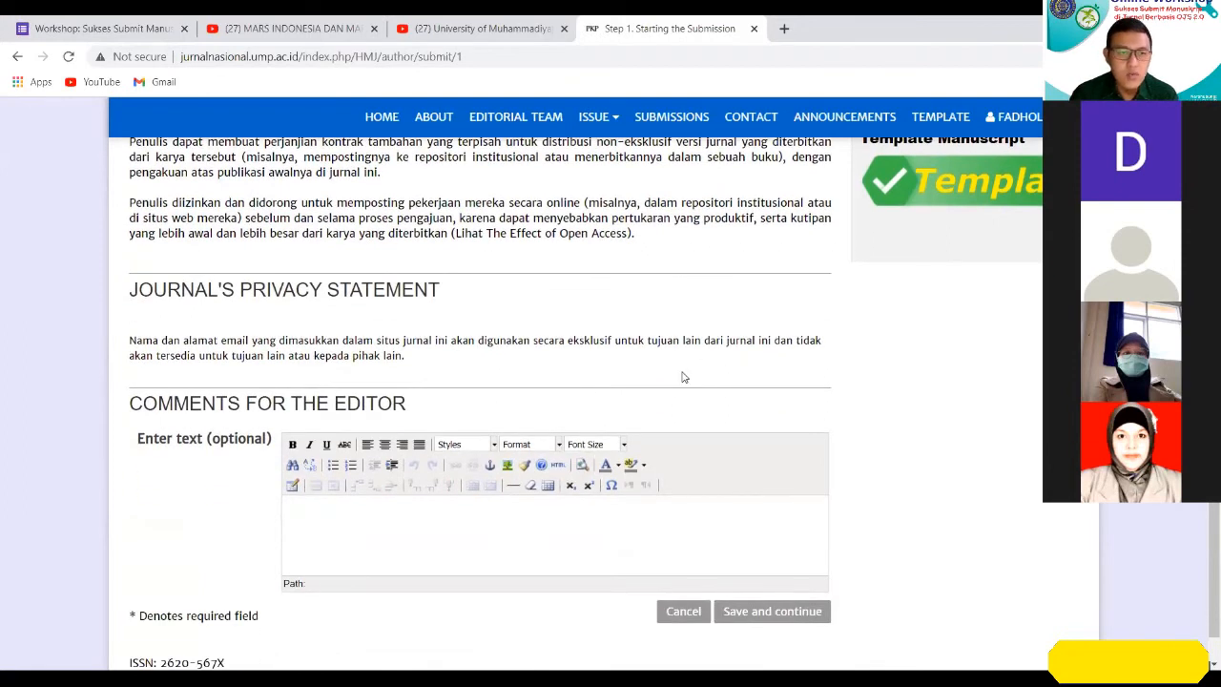
pyautogui.scroll(-1, 683, 377)
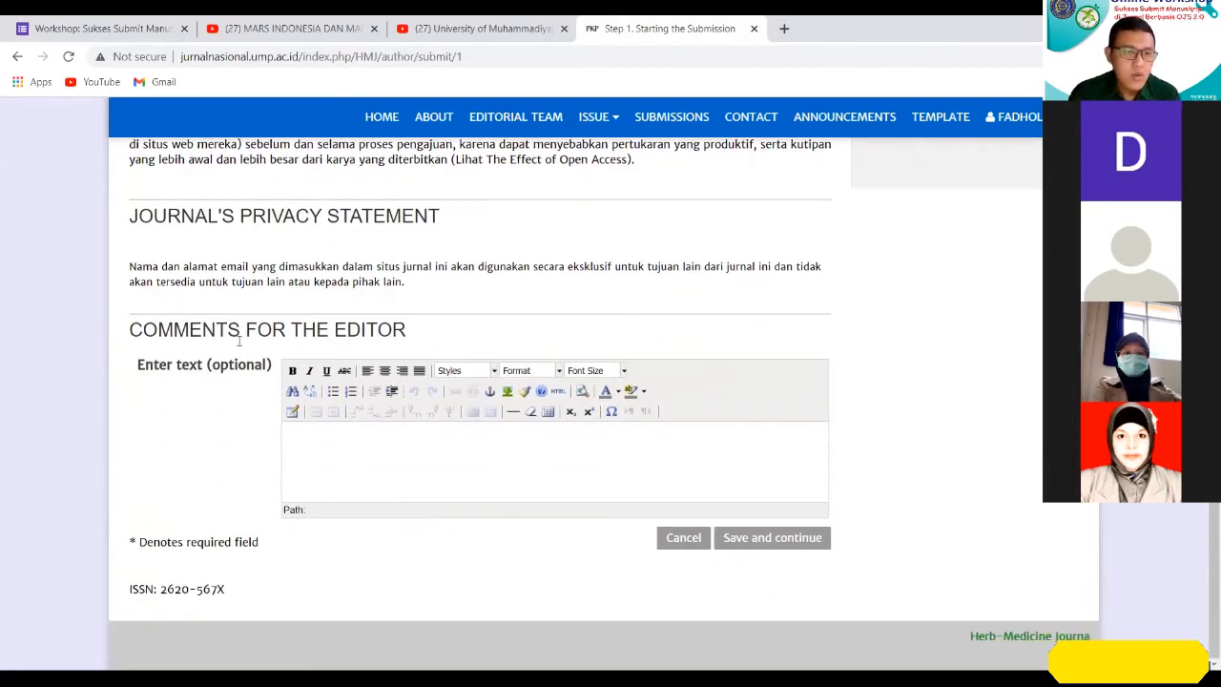
pyautogui.click(333, 452)
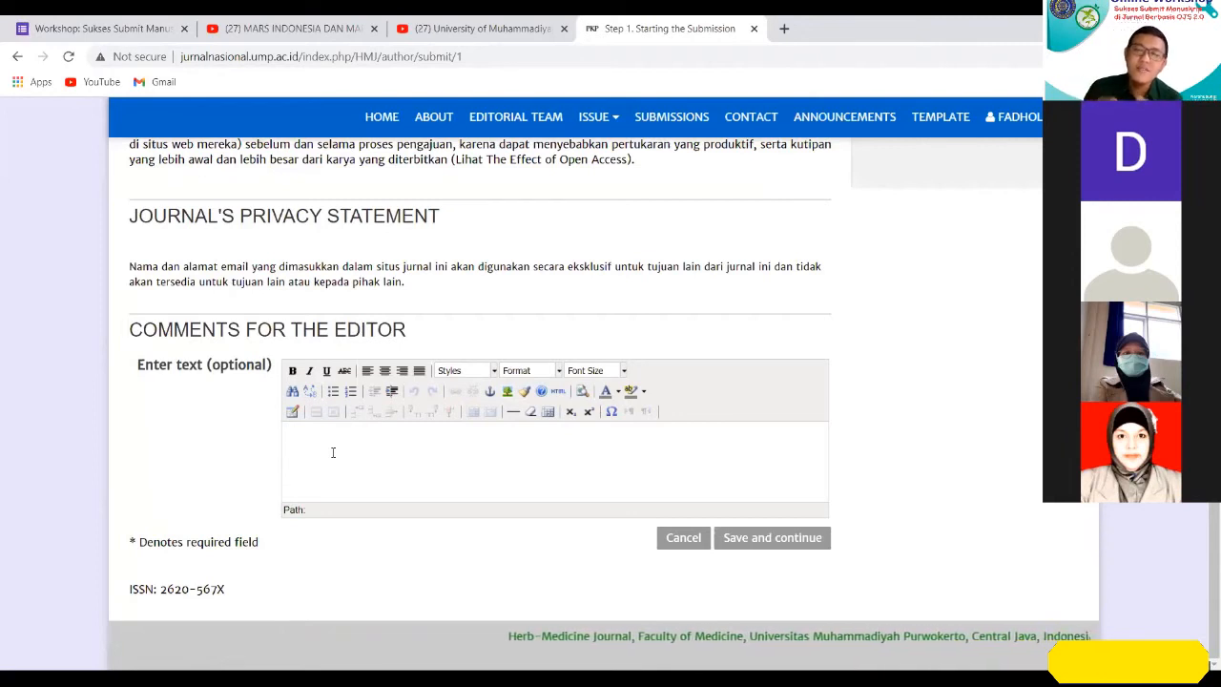
pyautogui.click(332, 452)
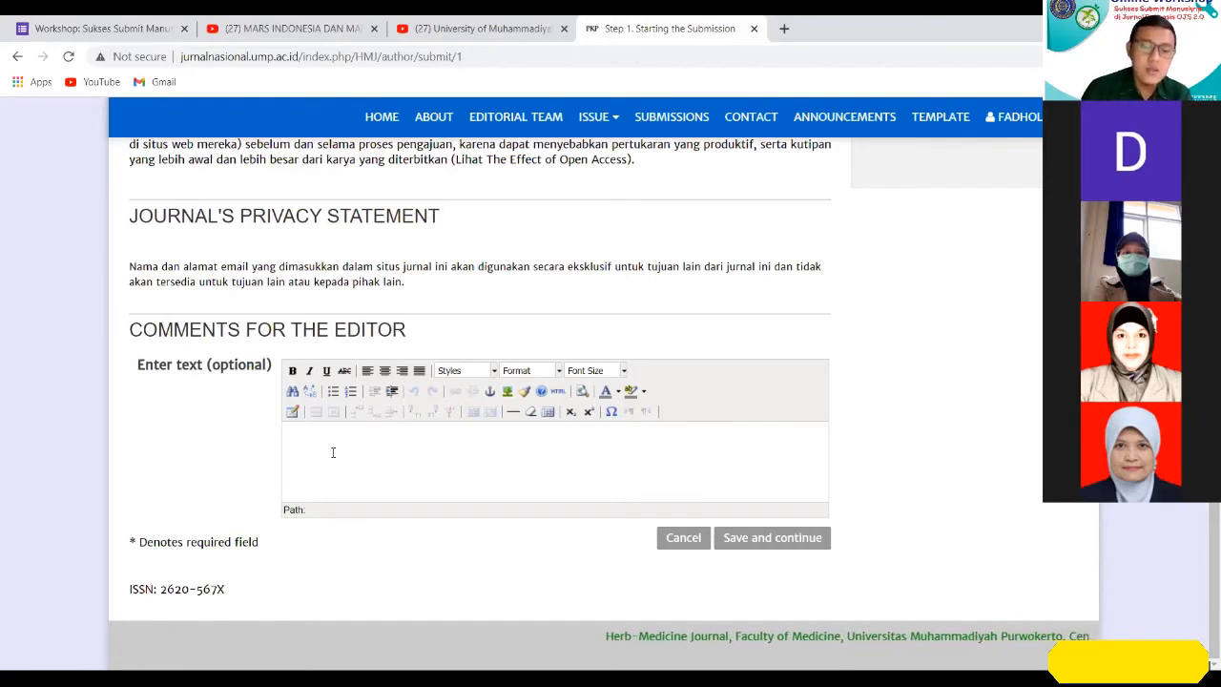
pyautogui.write('Bahw')
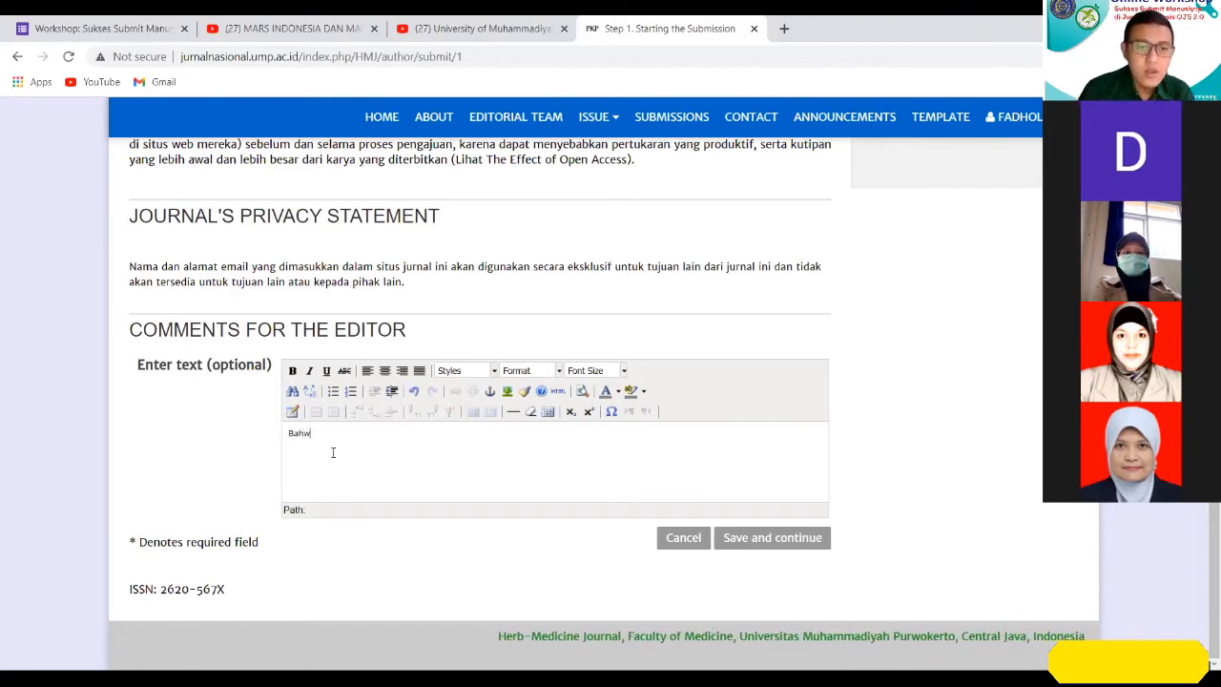
pyautogui.write('a manuskrip tsb t')
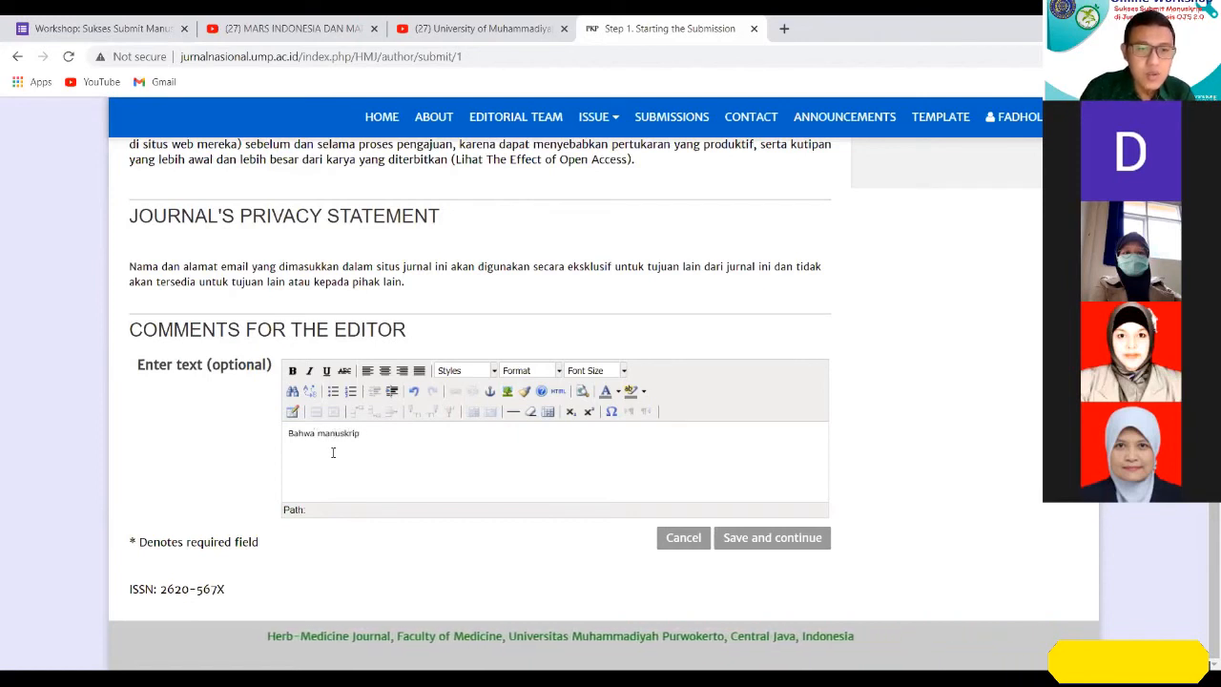
pyautogui.write('elah di')
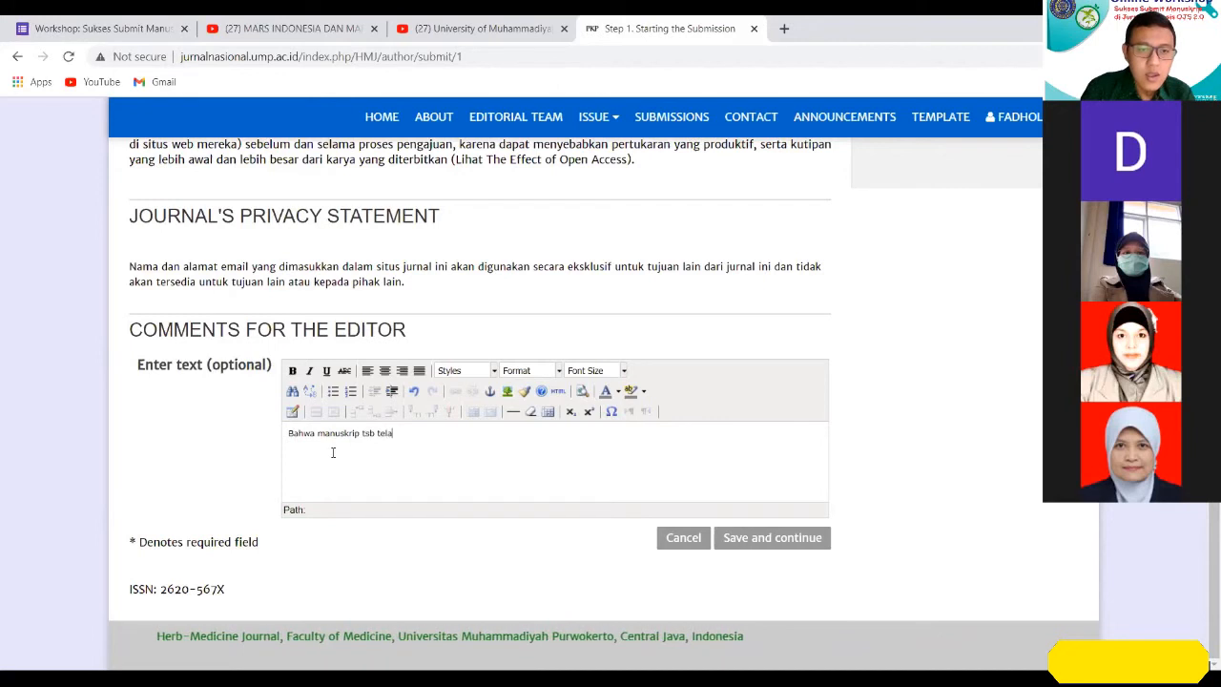
pyautogui.write('se')
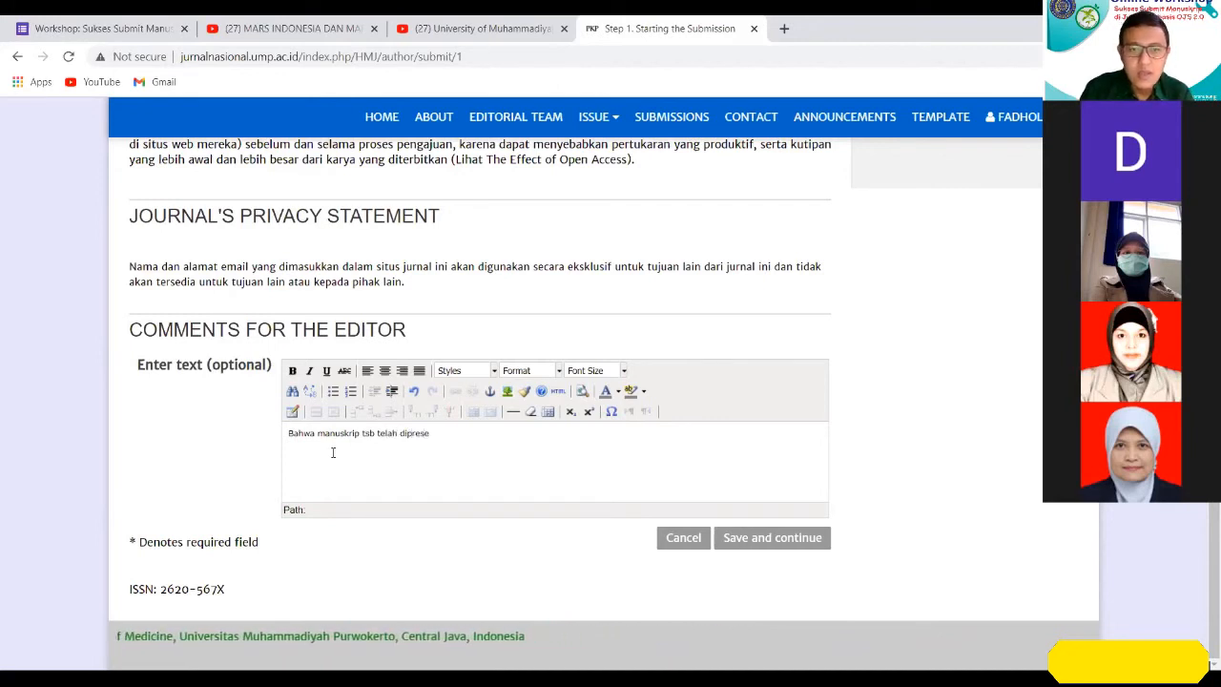
pyautogui.write('ntasikan secara poste')
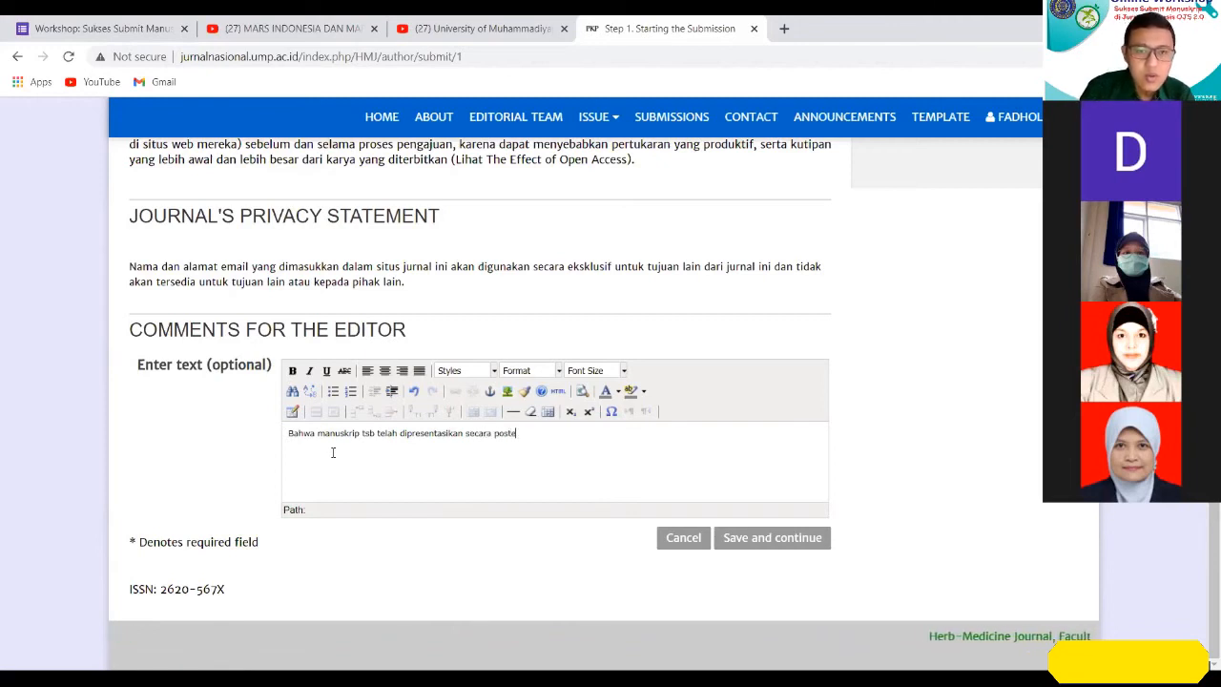
pyautogui.write('r di acara XXXX')
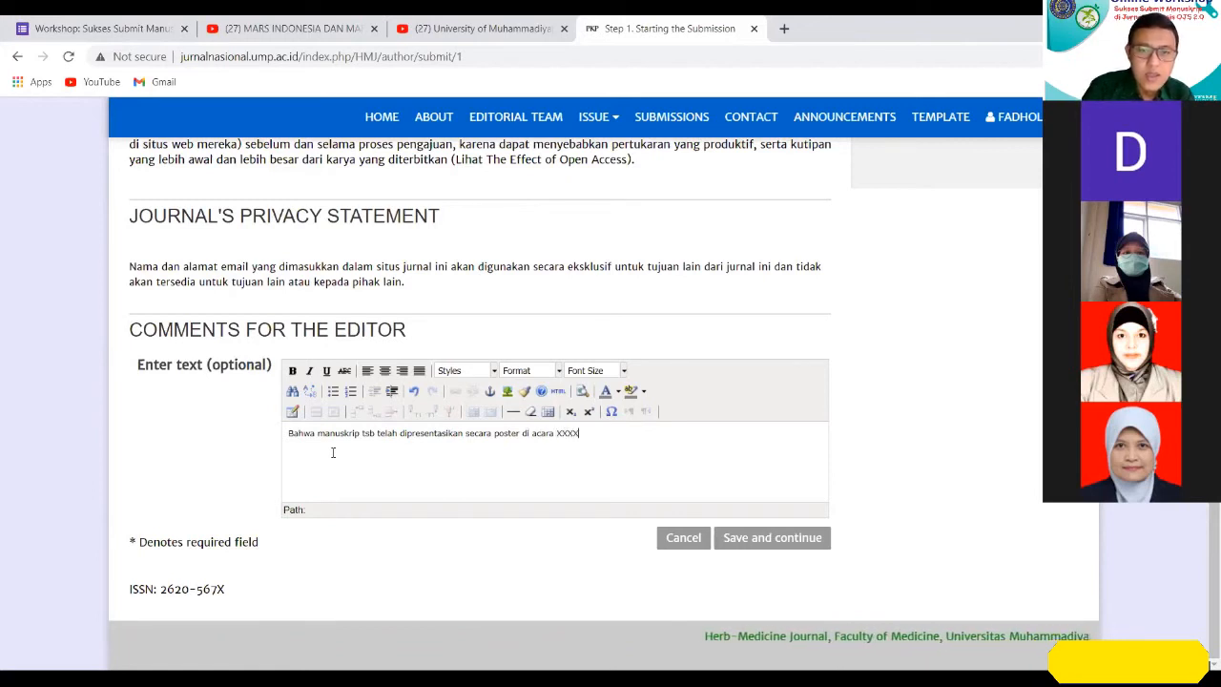
pyautogui.write(' pada tgl')
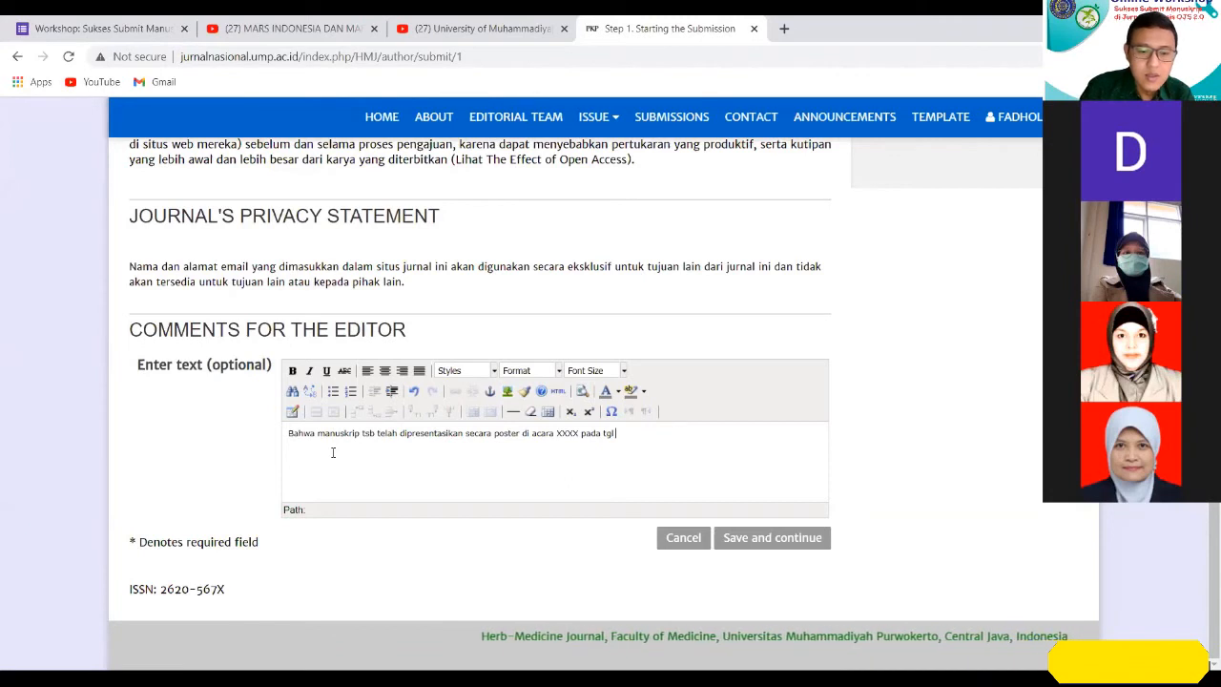
pyautogui.write(' 2')
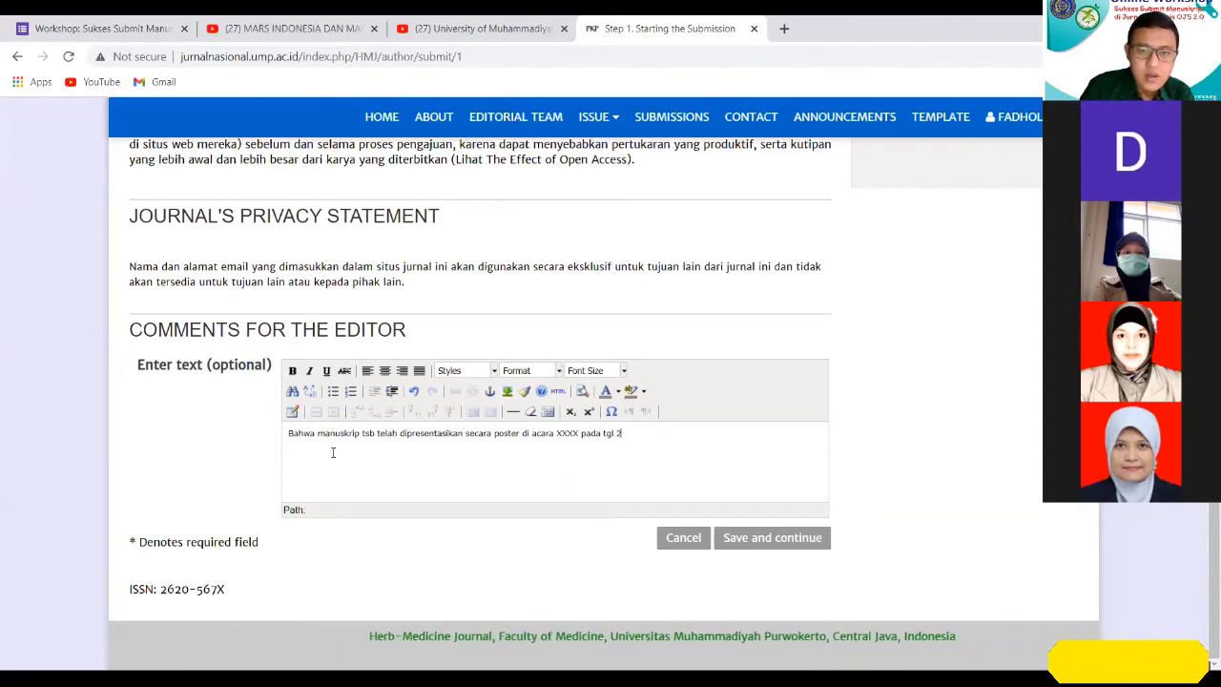
pyautogui.write(' febr')
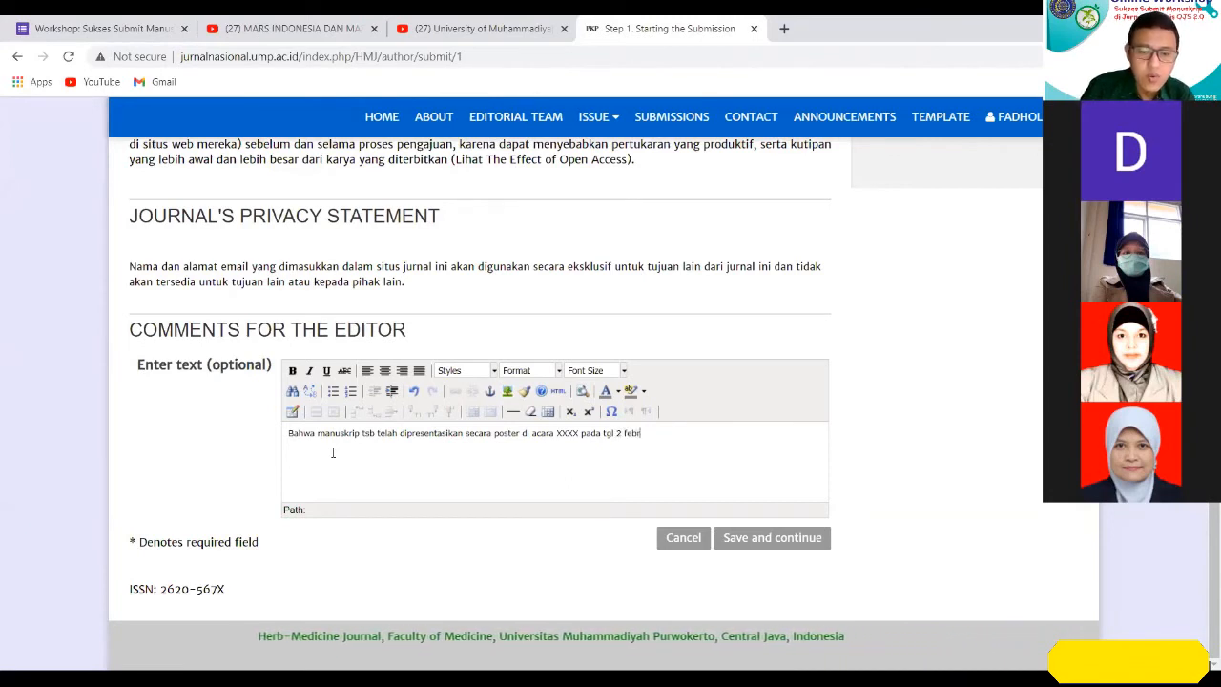
# Reword "di acara" as "pada acara" and complete the comment with "pada tgl 2 feb 2021 di instansi, kota/negara".
pyautogui.press('BackSpace')
pyautogui.write('2021')
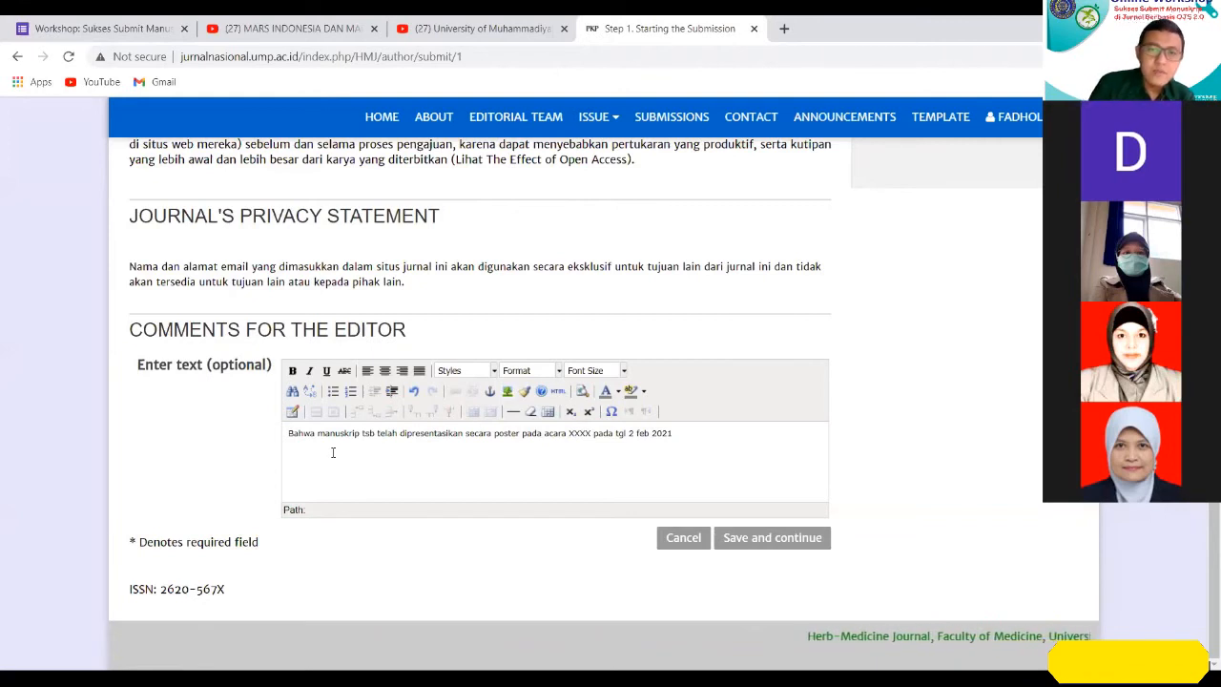
pyautogui.write('di instansi, kota/negara')
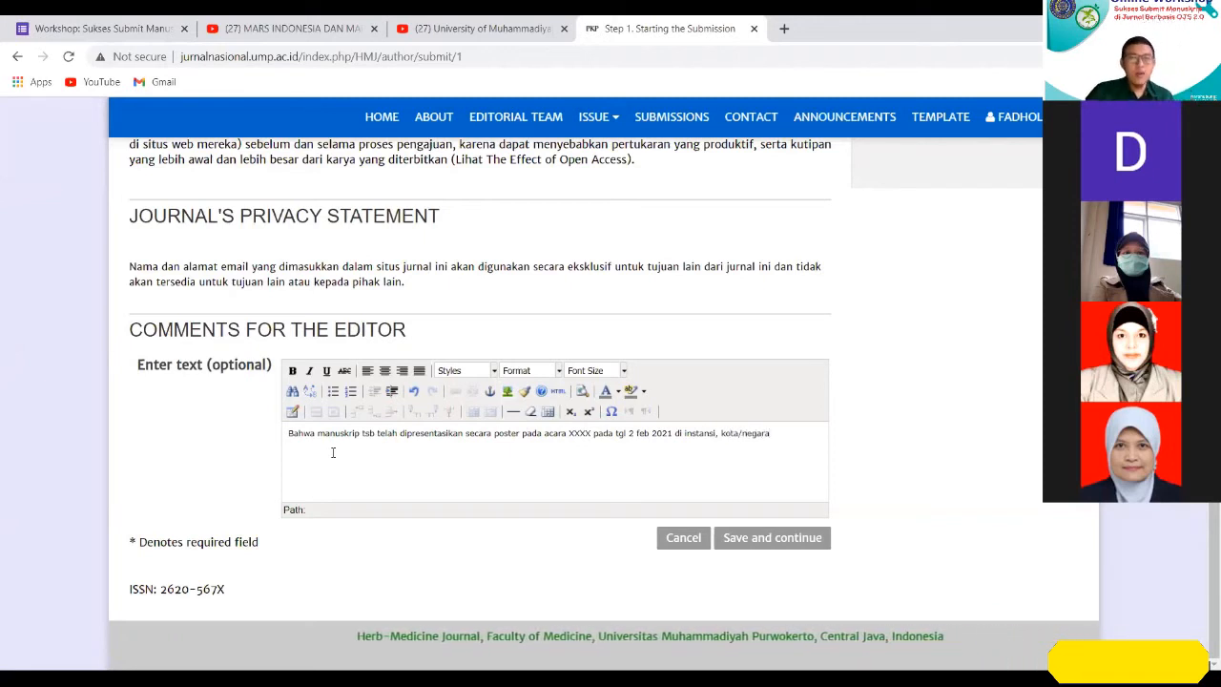
pyautogui.write('1.')
# Number the comment as item 1 and add an empty item 2 on a new line below it.
pyautogui.press('End')
pyautogui.press('Return')
pyautogui.write('2.')
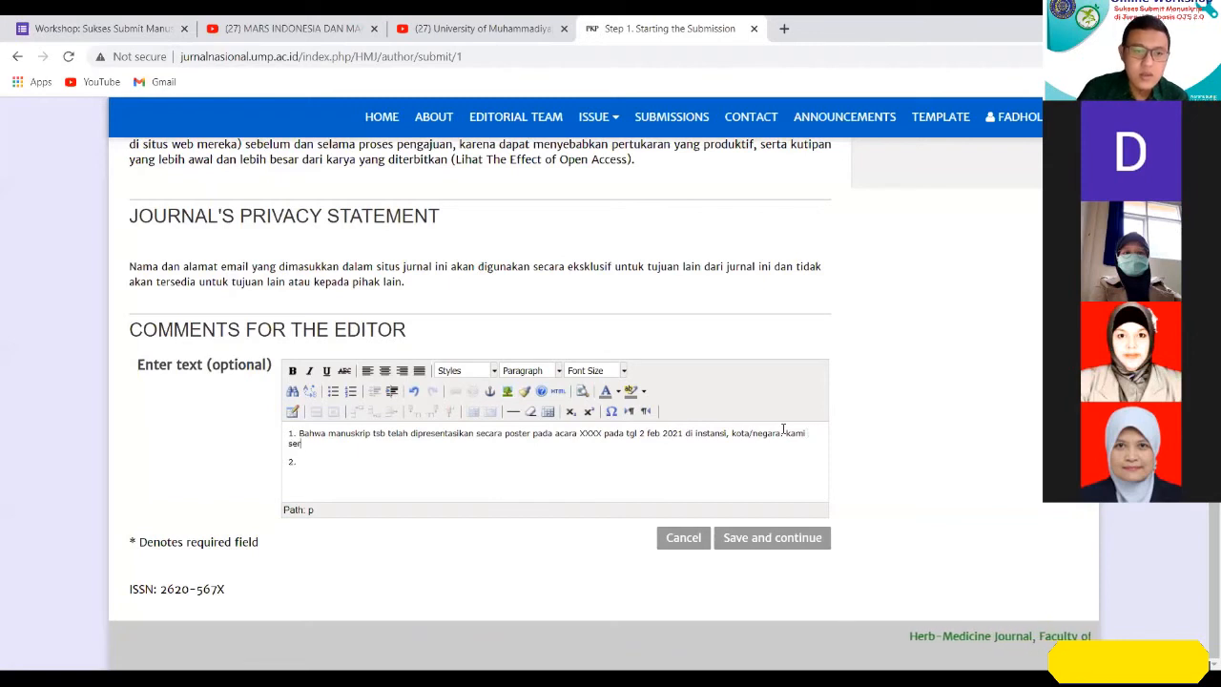
# Add "kami sertakan bukti sertifikat" to the end of item 1 and return to the empty item 2.
pyautogui.write('bukti sert')
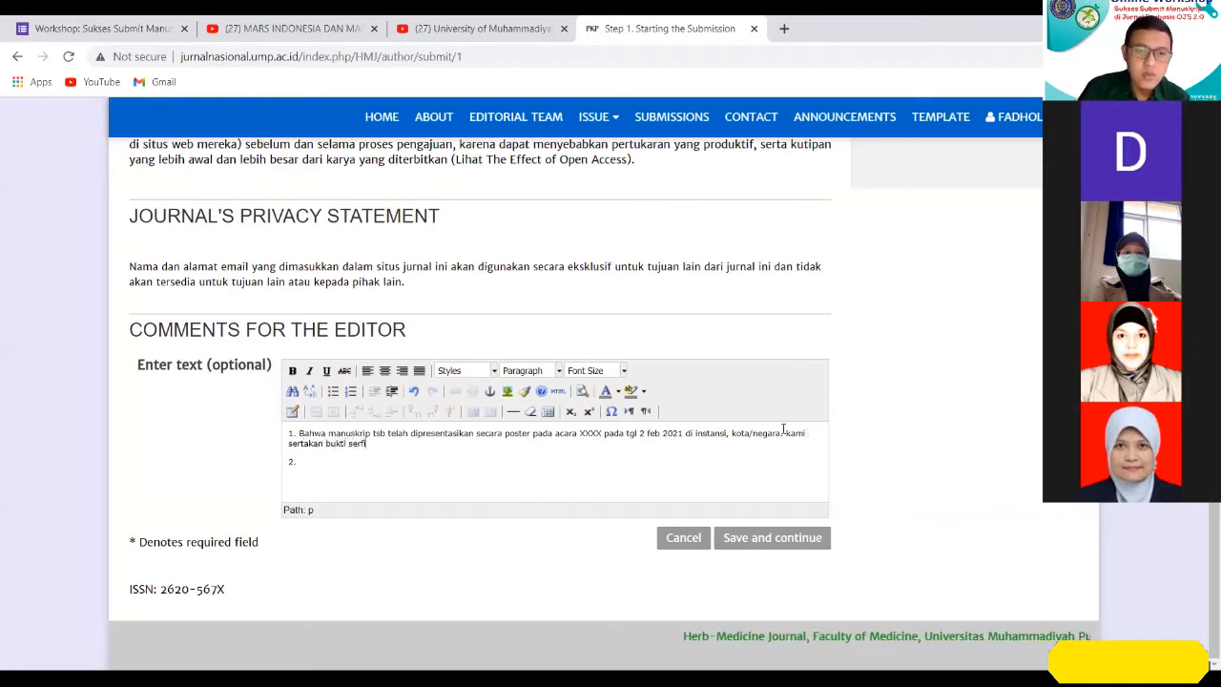
pyautogui.write('ifi')
pyautogui.press('BackSpace')
pyautogui.press('BackSpace')
pyautogui.press('BackSpace')
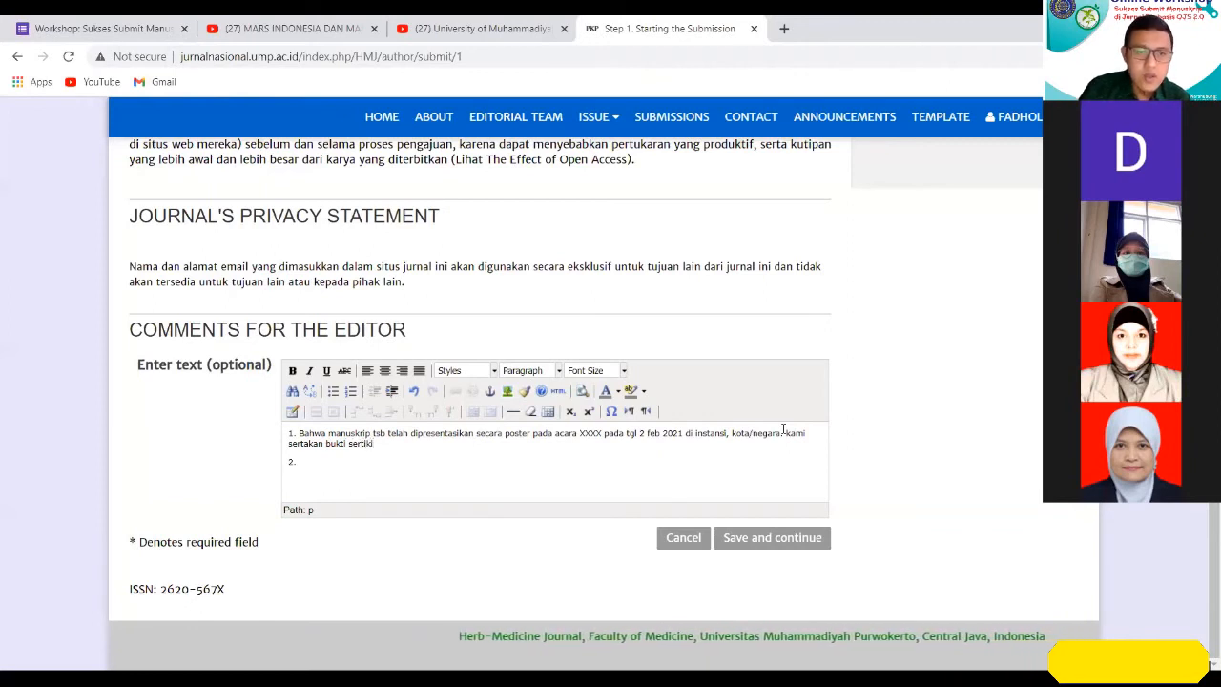
pyautogui.write('ifikat')
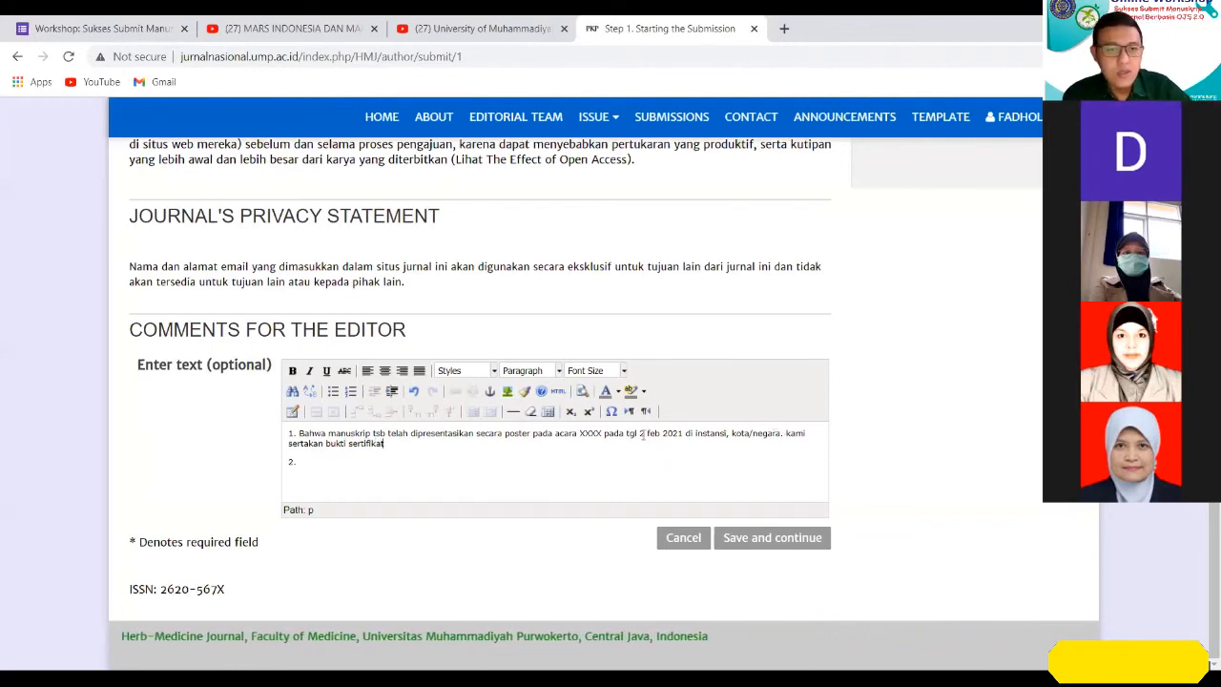
pyautogui.click(400, 463)
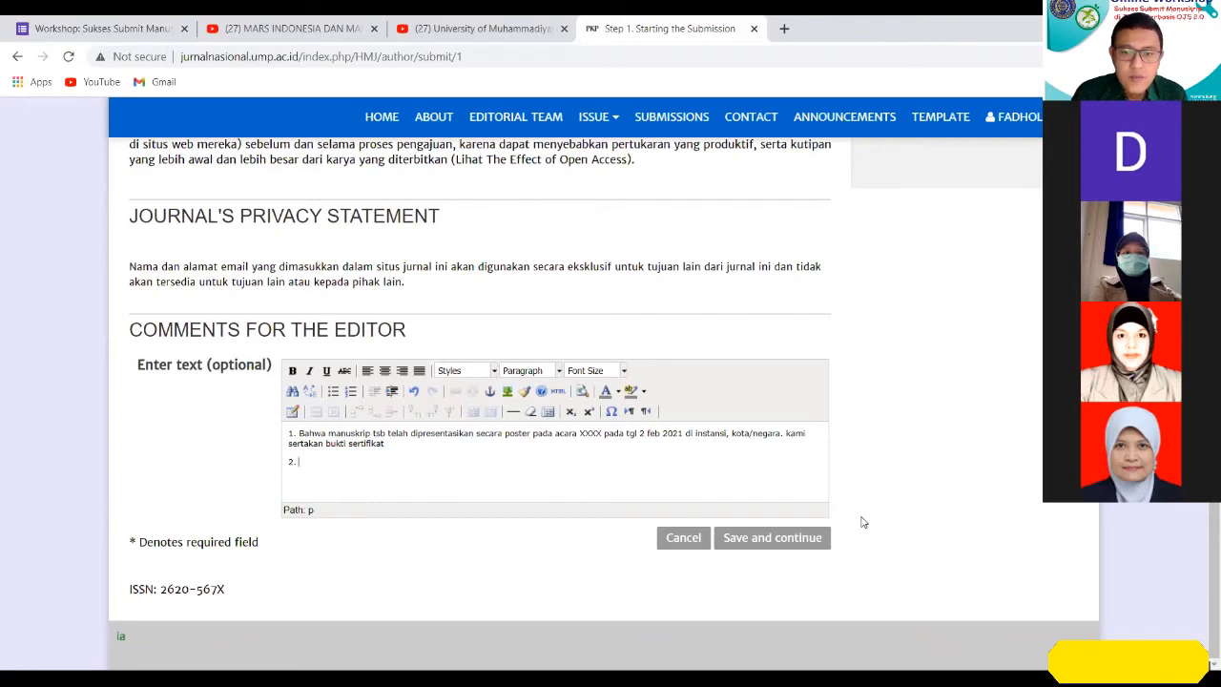
# Try to save Step 1 of the submission and continue to the upload step.
pyautogui.scroll(1, 839, 509)
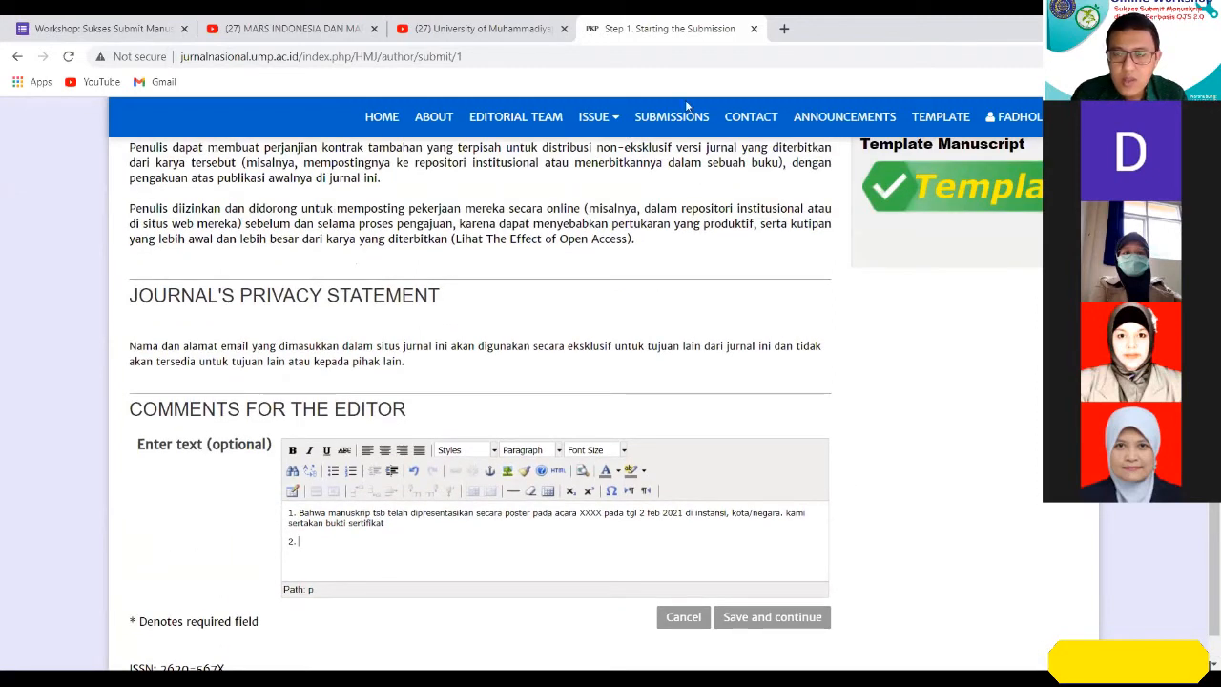
pyautogui.scroll(2, 994, 357)
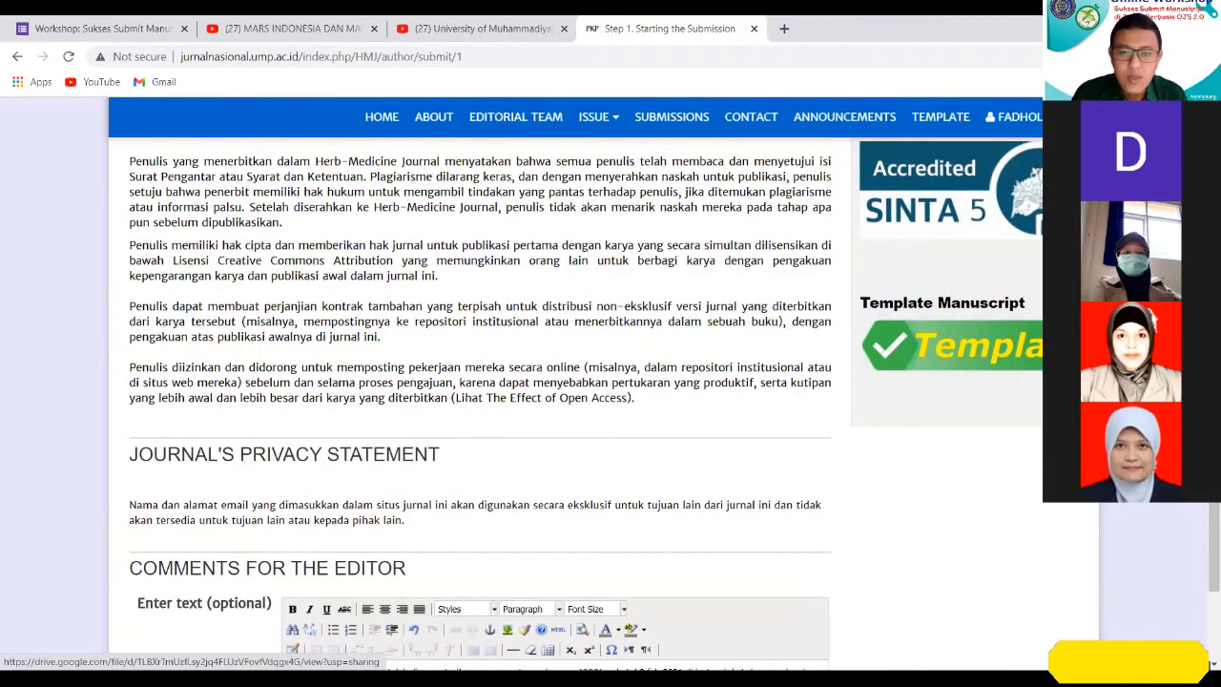
pyautogui.scroll(-3, 972, 410)
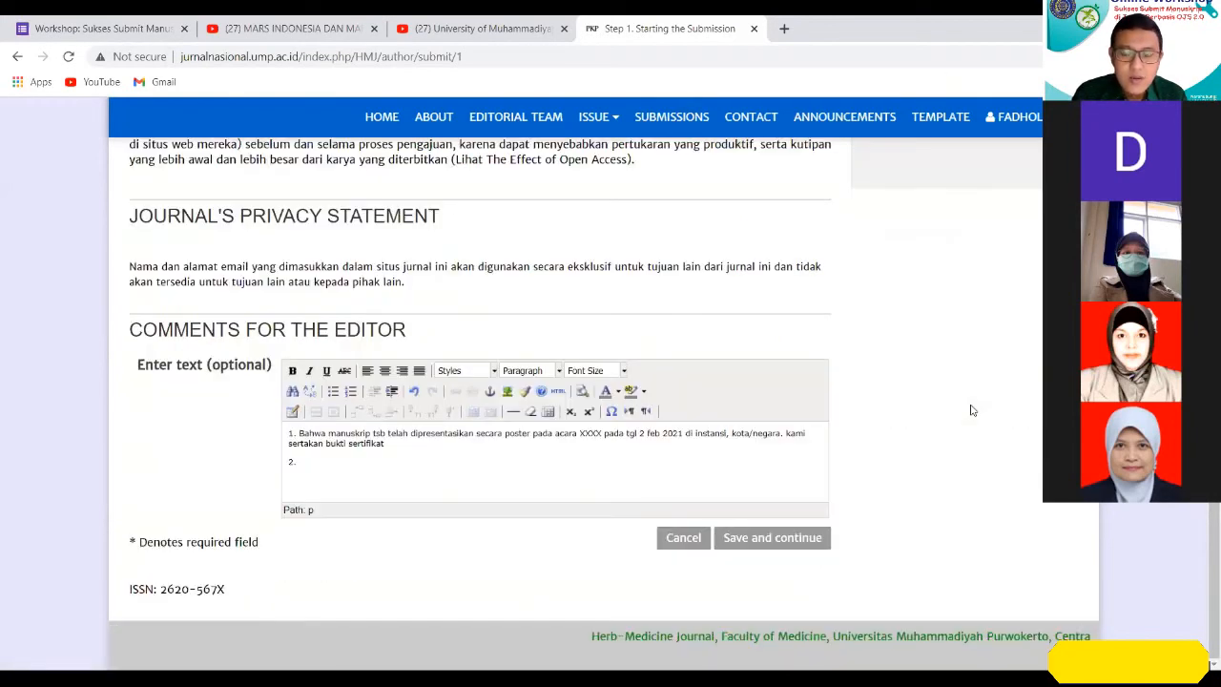
pyautogui.click(778, 539)
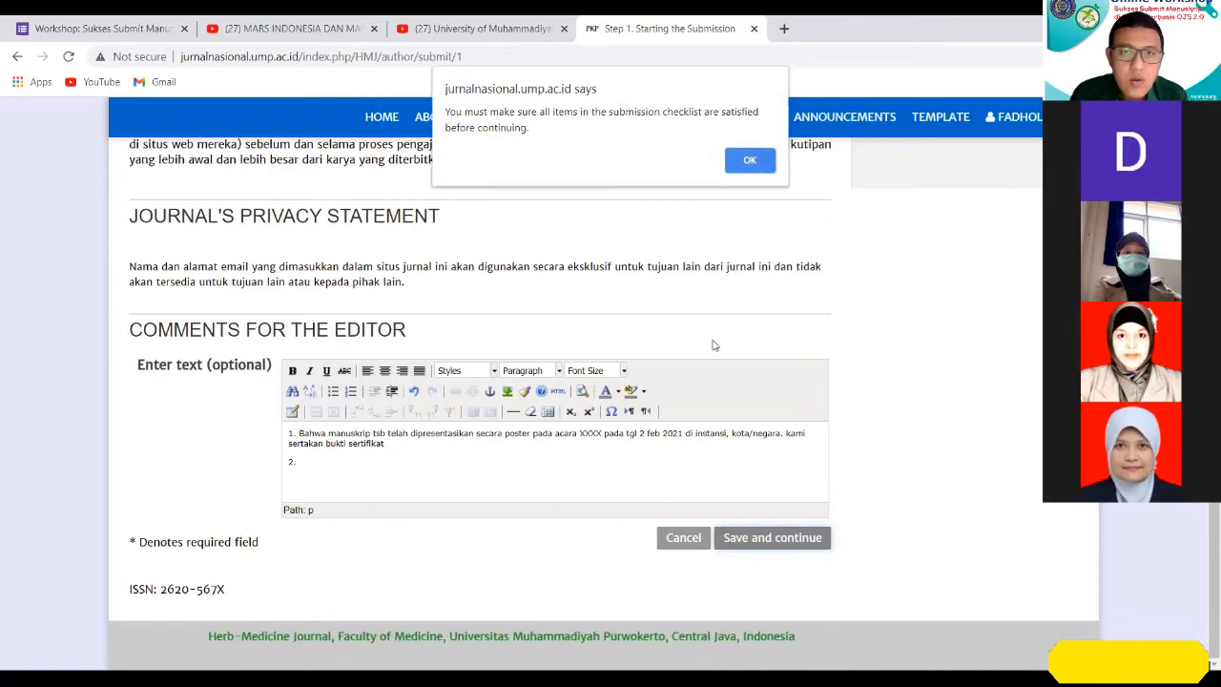
pyautogui.press('Return')
# Tick the checklist item on permission to reproduce illustrations and tables from other publications, and save Step 1 to continue.
pyautogui.scroll(10, 477, 381)
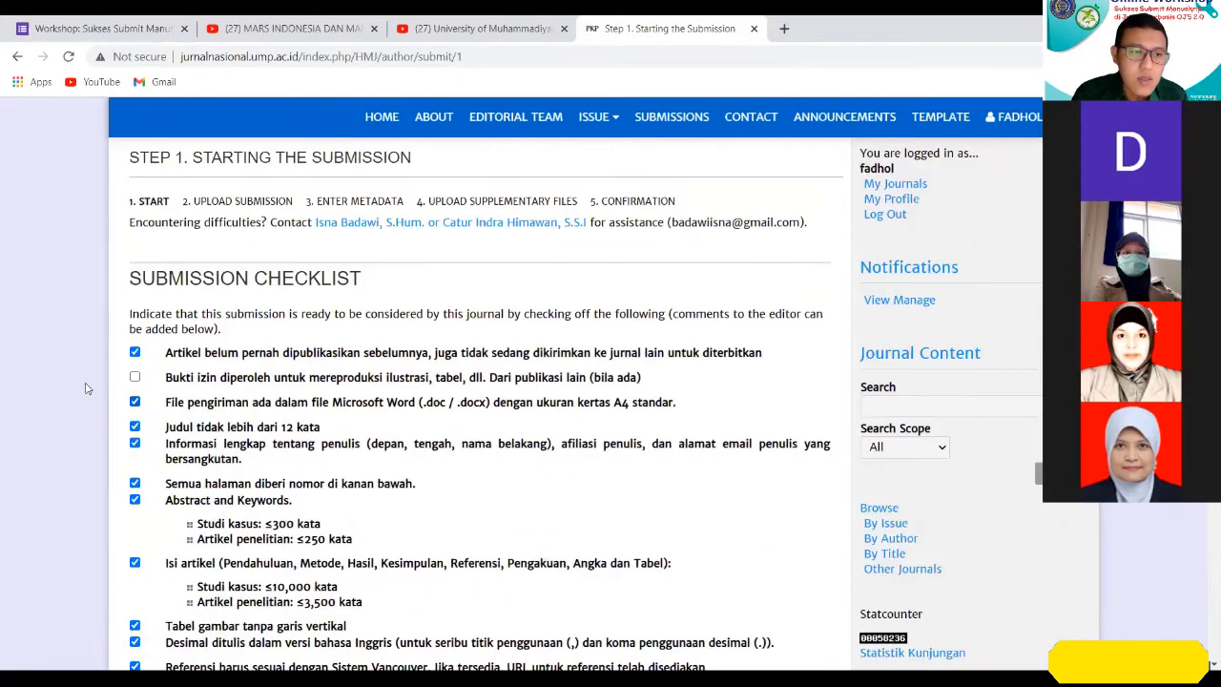
pyautogui.scroll(-10, 347, 429)
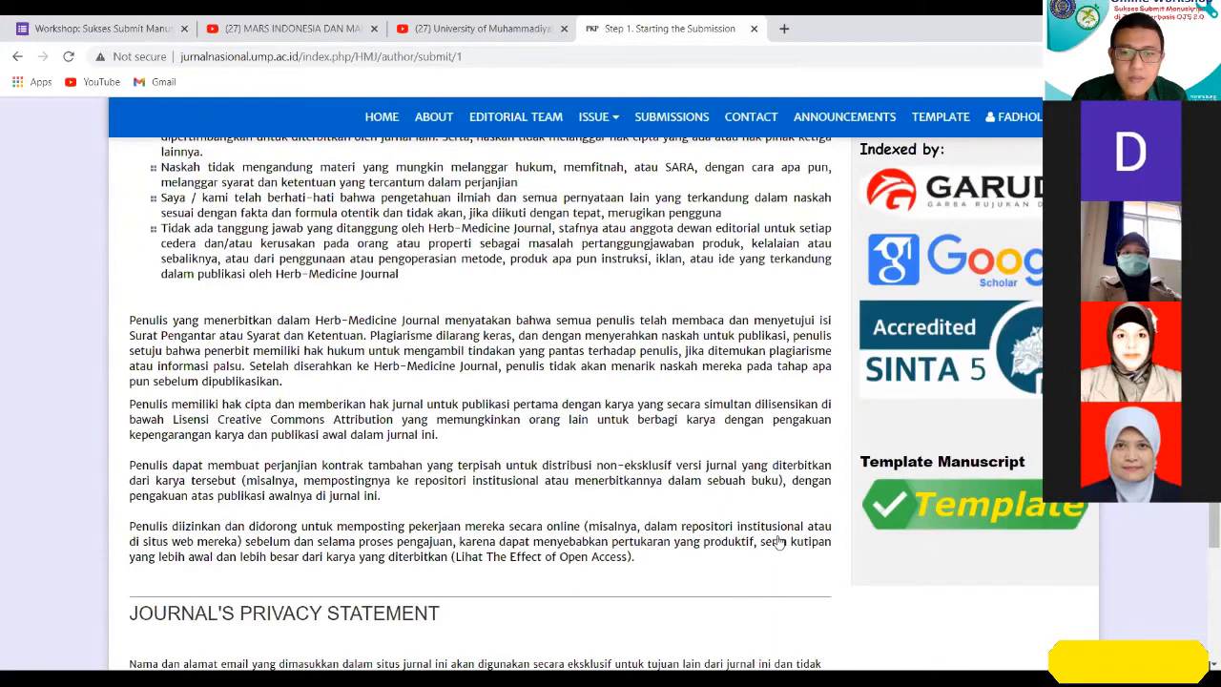
pyautogui.scroll(-5, 779, 542)
pyautogui.click(779, 542)
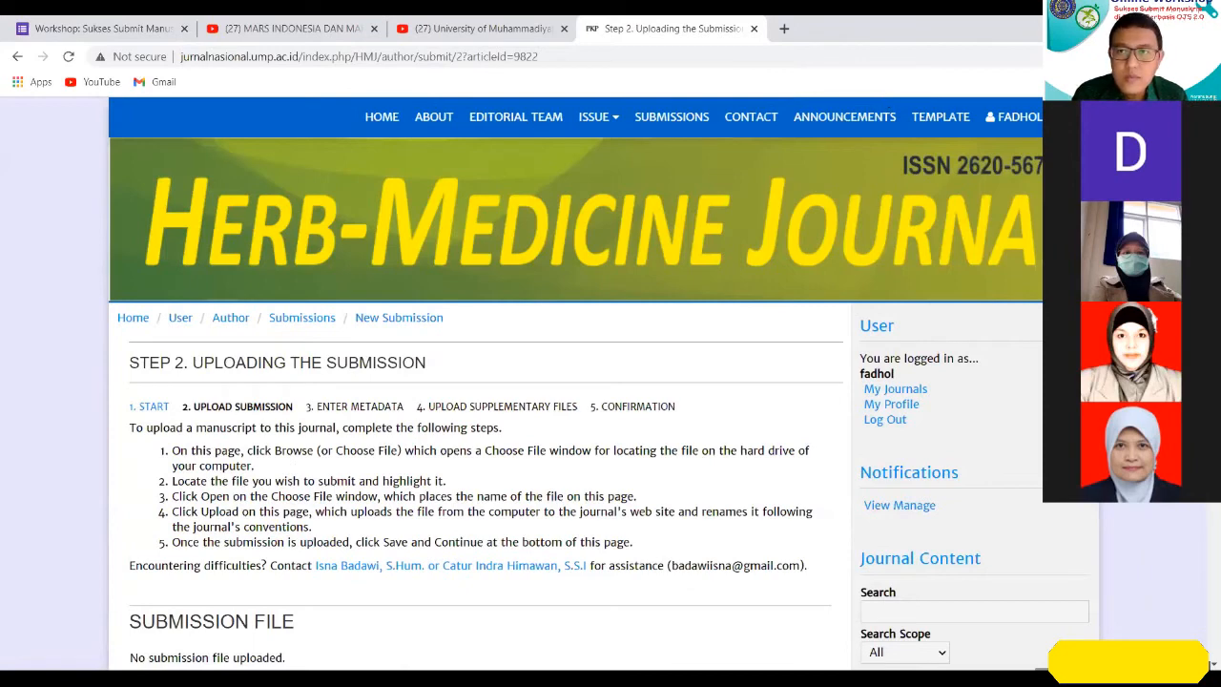
# Start choosing the submission file for Step 2 and browse to the WS Publikasi Ilmiah folder.
pyautogui.scroll(-2, 7, 377)
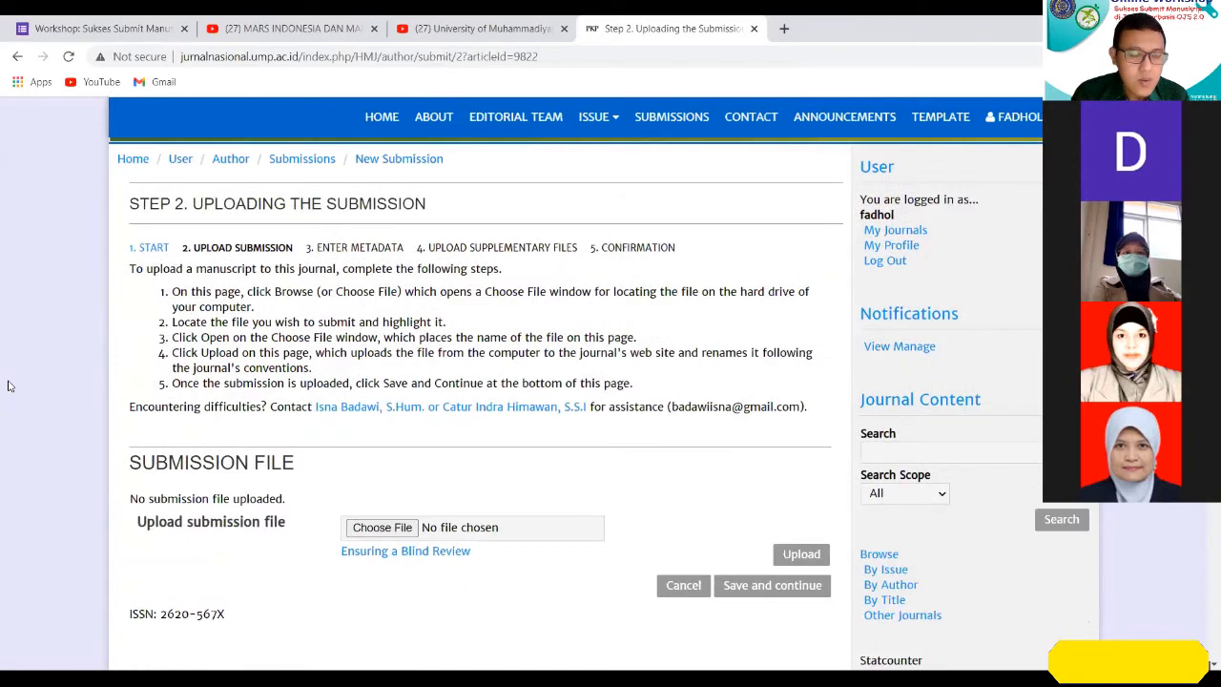
pyautogui.scroll(-1, 9, 381)
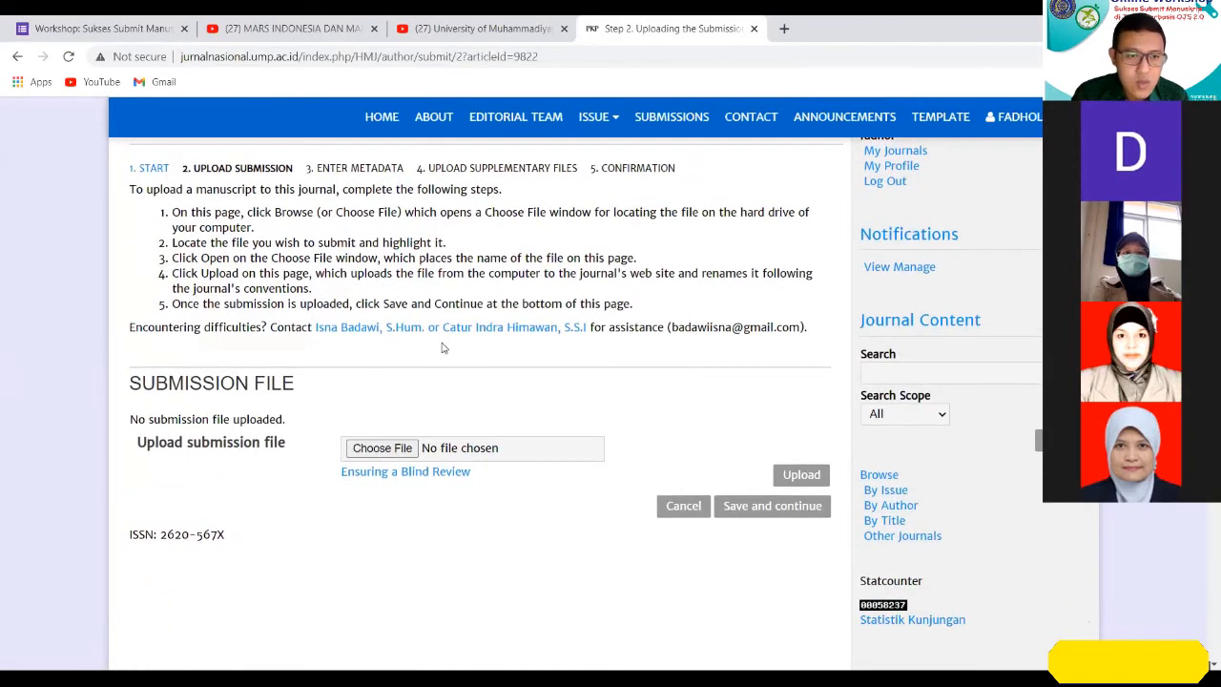
pyautogui.scroll(-1, 573, 372)
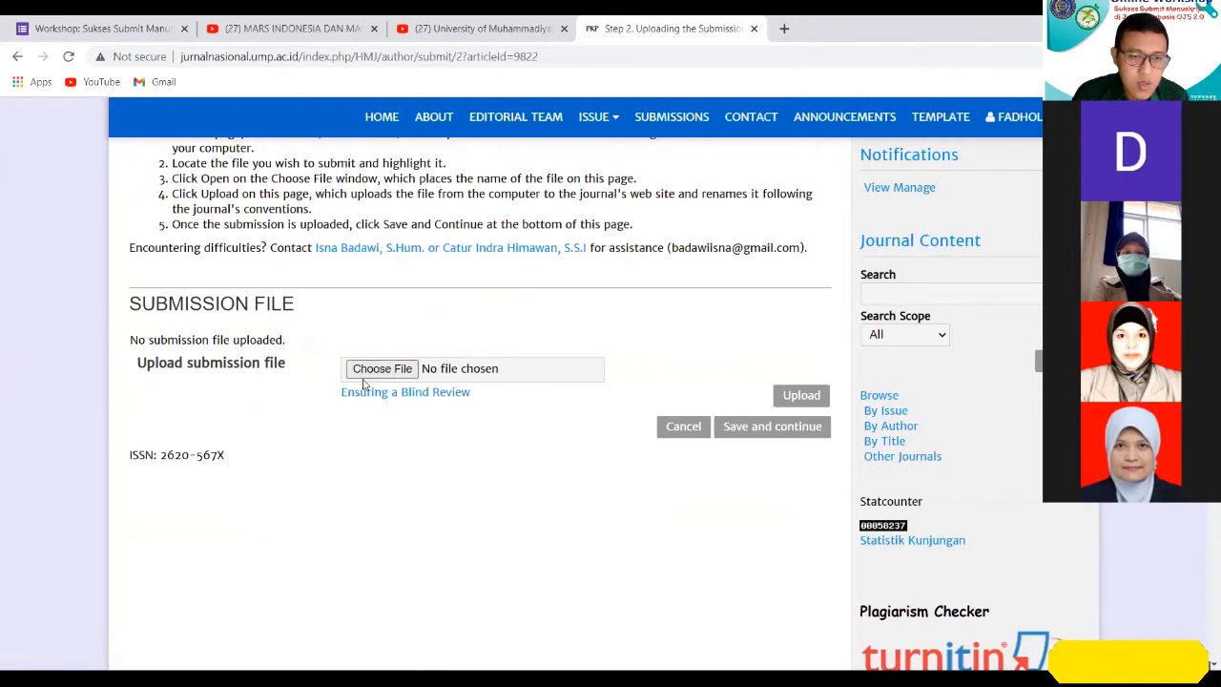
pyautogui.scroll(1, 678, 392)
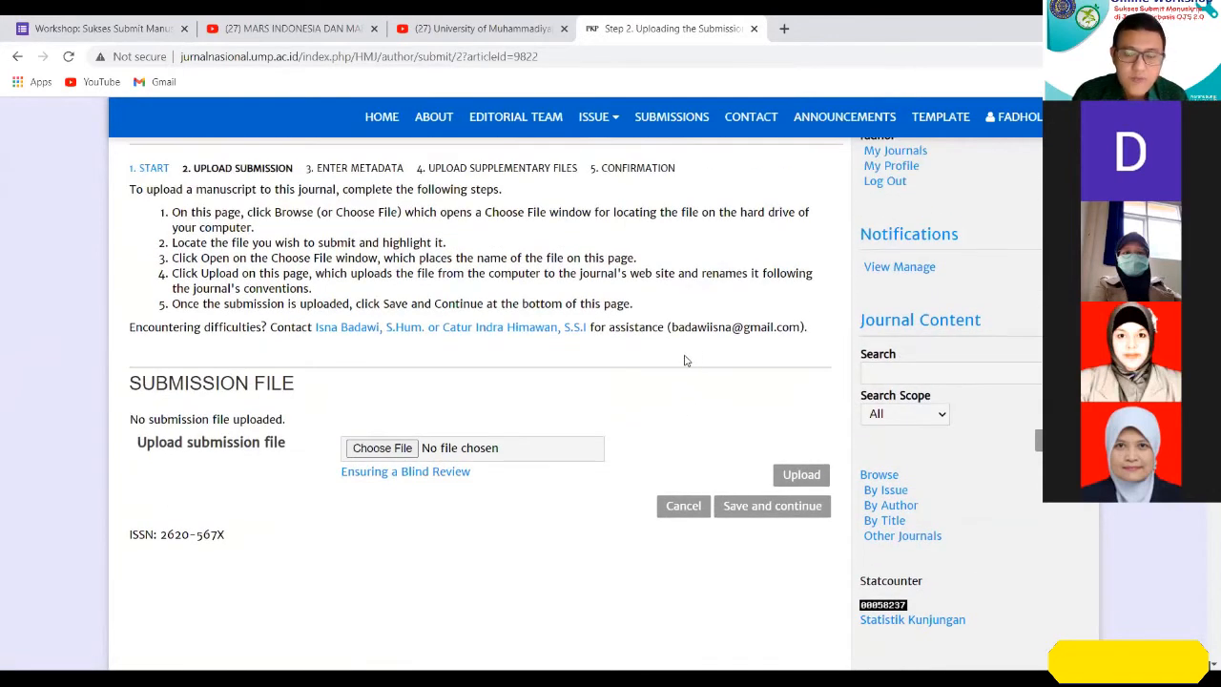
pyautogui.click(405, 448)
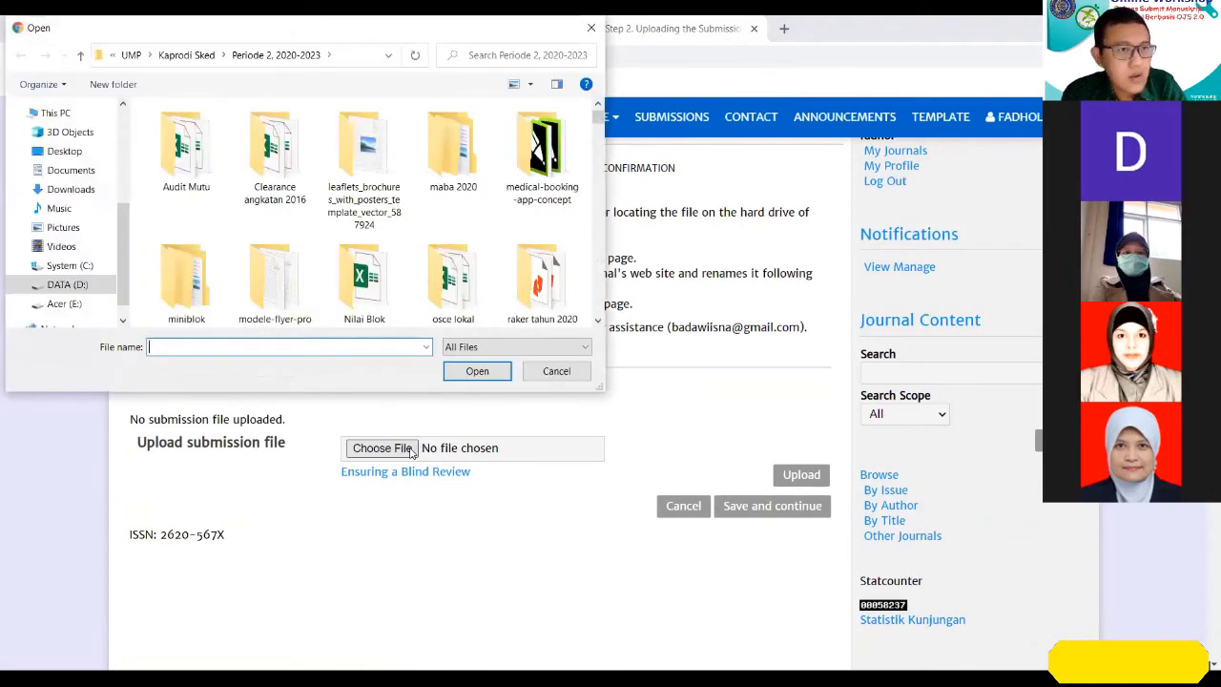
pyautogui.scroll(1, 114, 259)
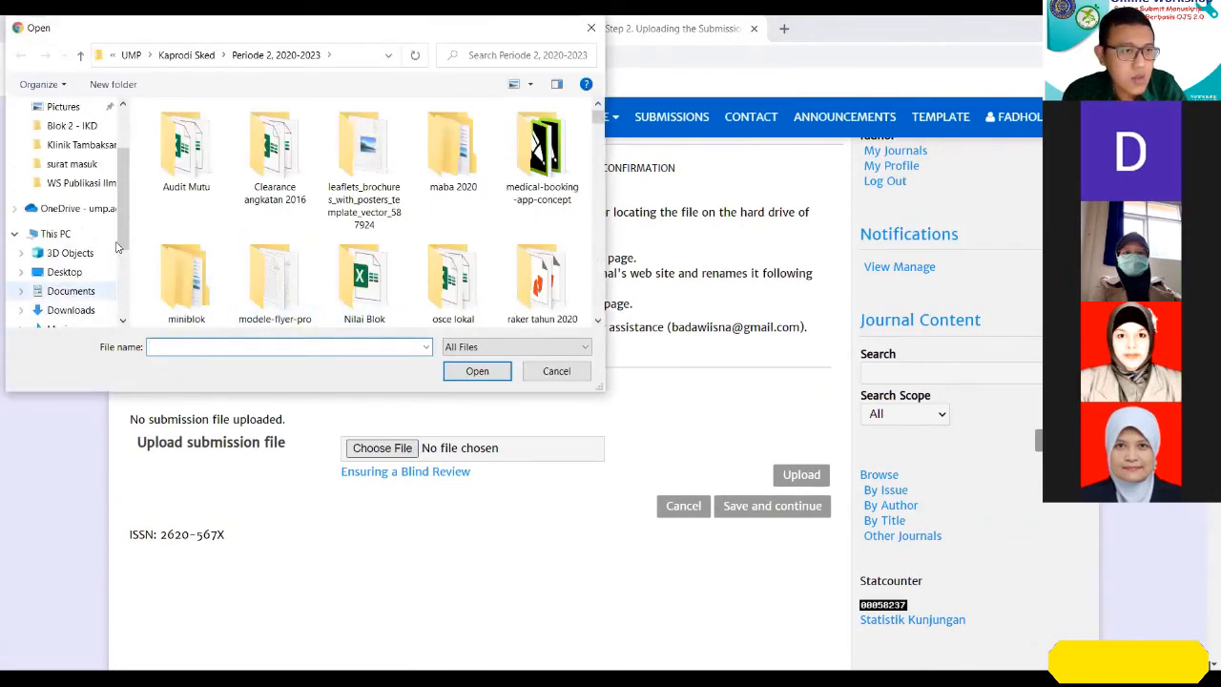
pyautogui.click(86, 182)
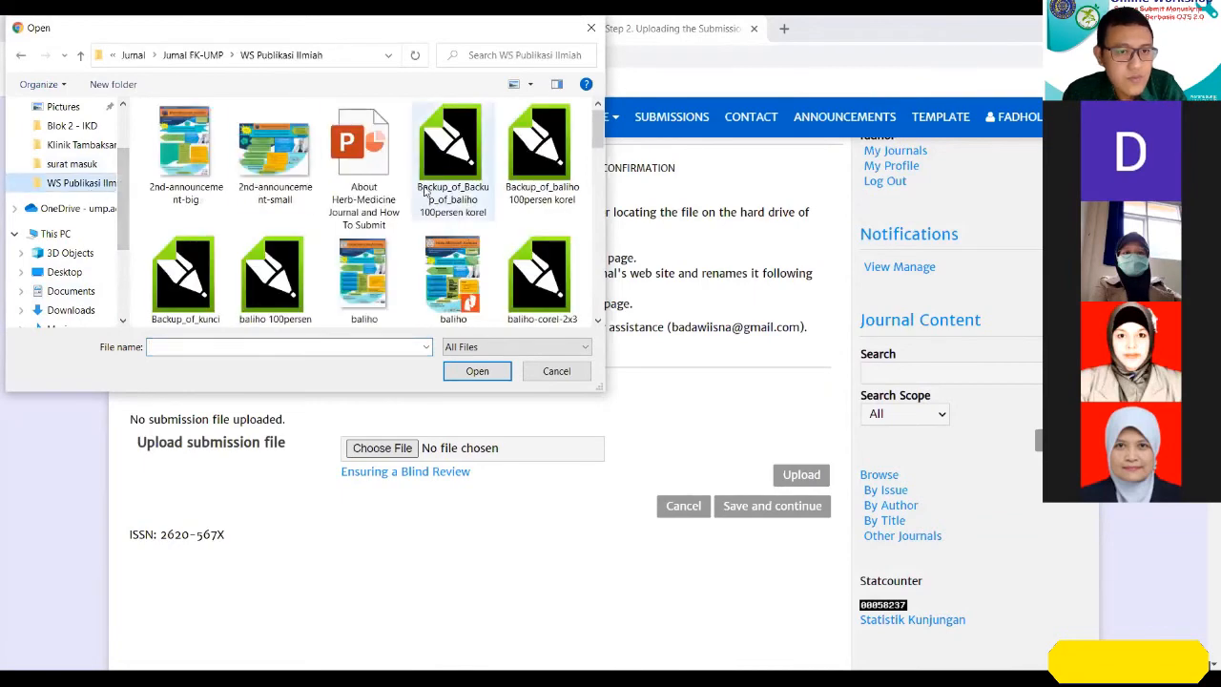
# Choose the October 2019 manuscript document from the WS Publikasi Ilmiah folder and upload it as the submission file.
pyautogui.scroll(-5, 426, 191)
pyautogui.scroll(3, 426, 191)
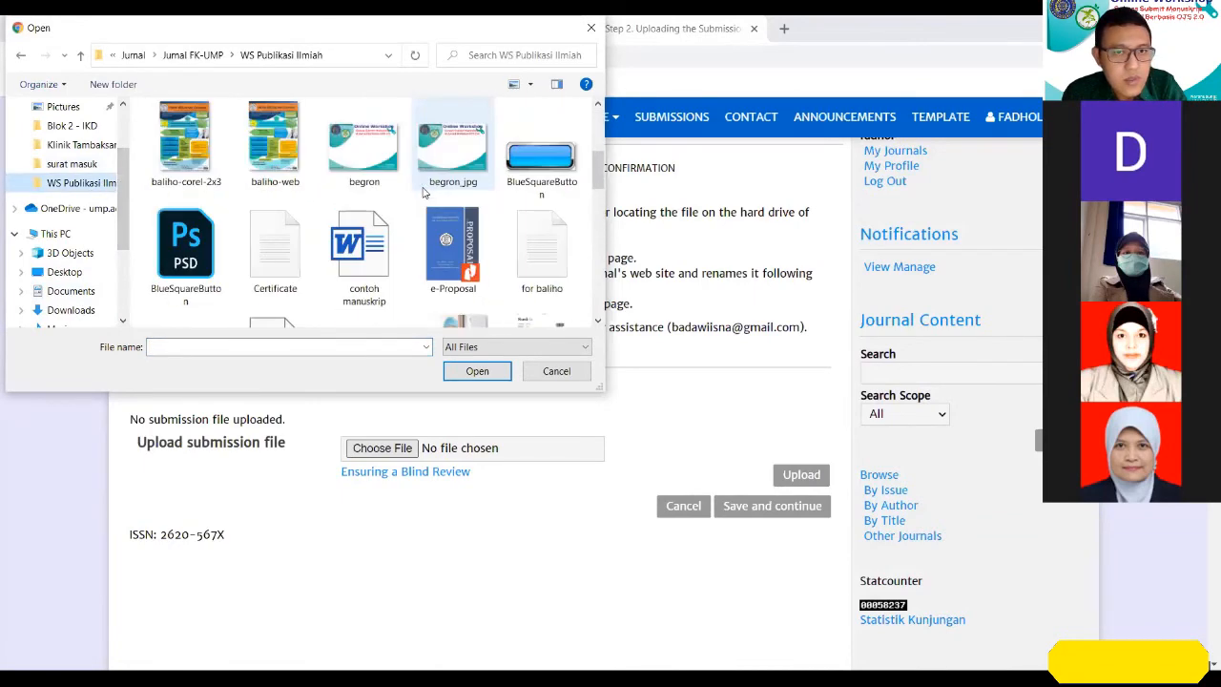
pyautogui.scroll(-4, 425, 192)
pyautogui.scroll(3, 425, 192)
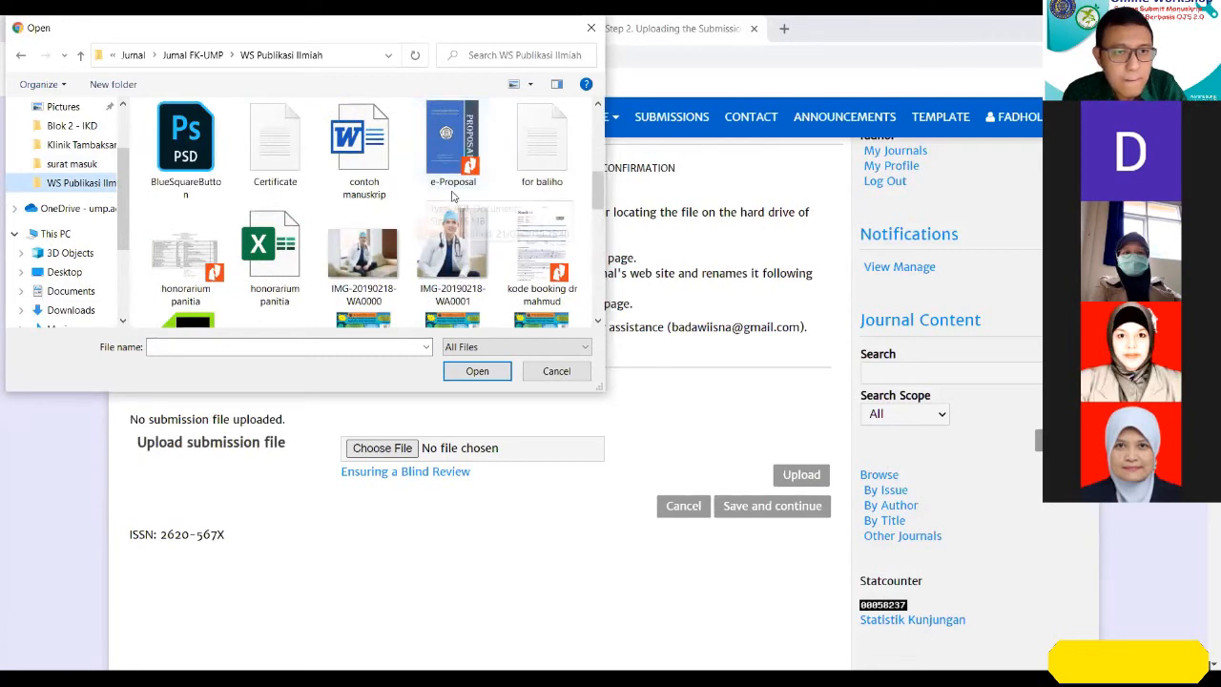
pyautogui.click(553, 181)
pyautogui.scroll(-3, 558, 184)
pyautogui.click(559, 186)
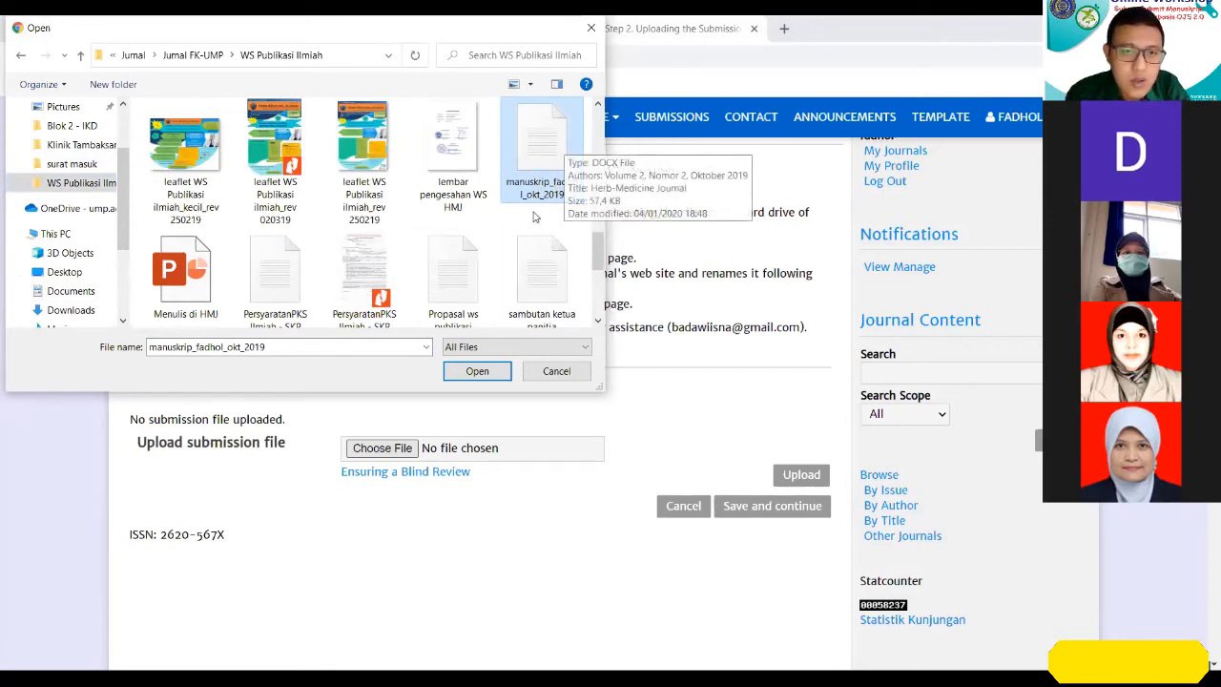
pyautogui.click(477, 371)
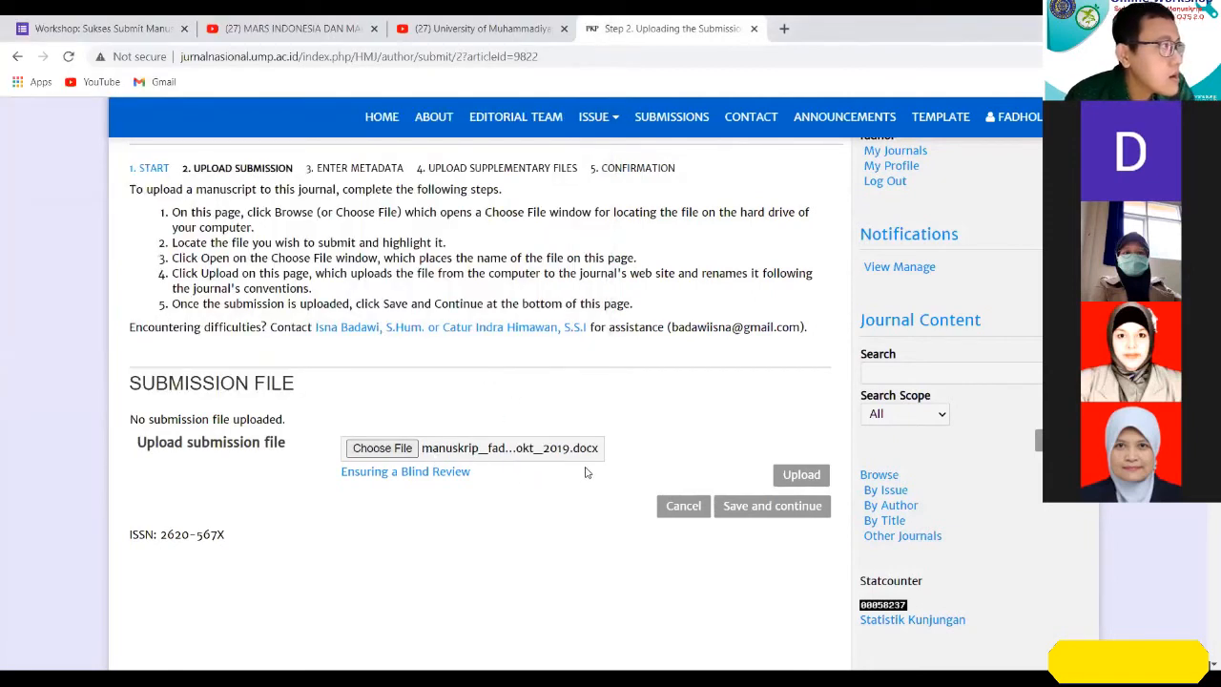
pyautogui.click(801, 476)
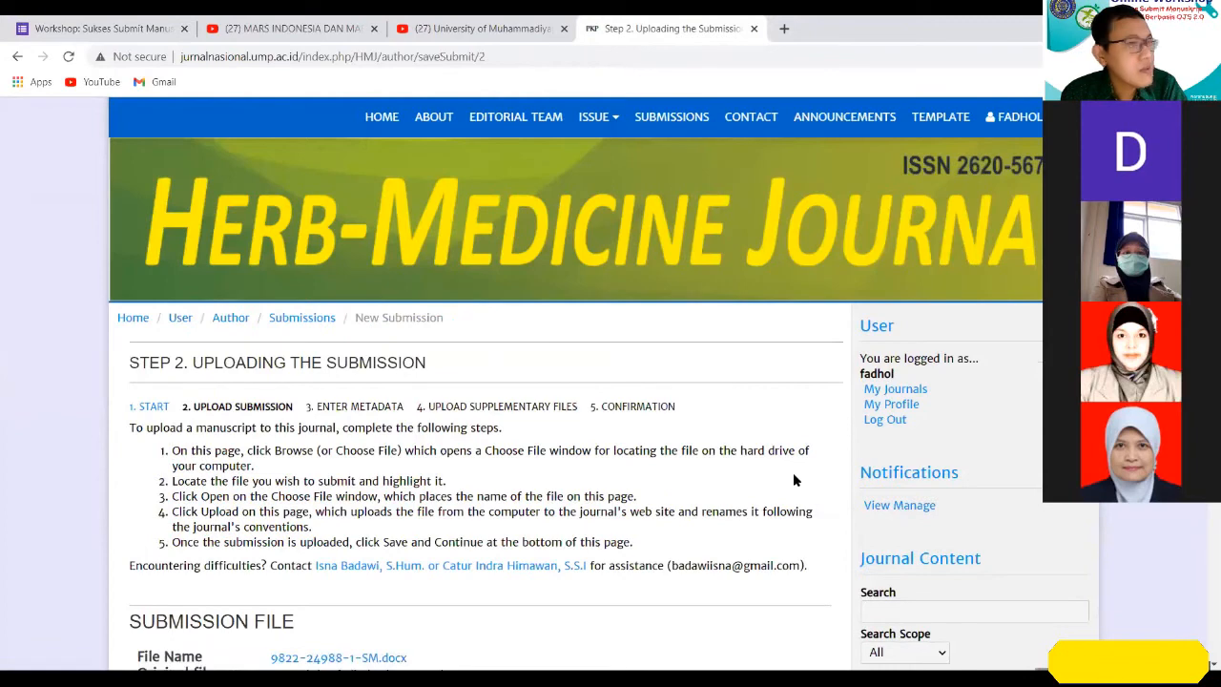
# Examine the uploaded submission file's details, including its original file name and file size.
pyautogui.scroll(-2, 472, 367)
pyautogui.scroll(-1, 472, 367)
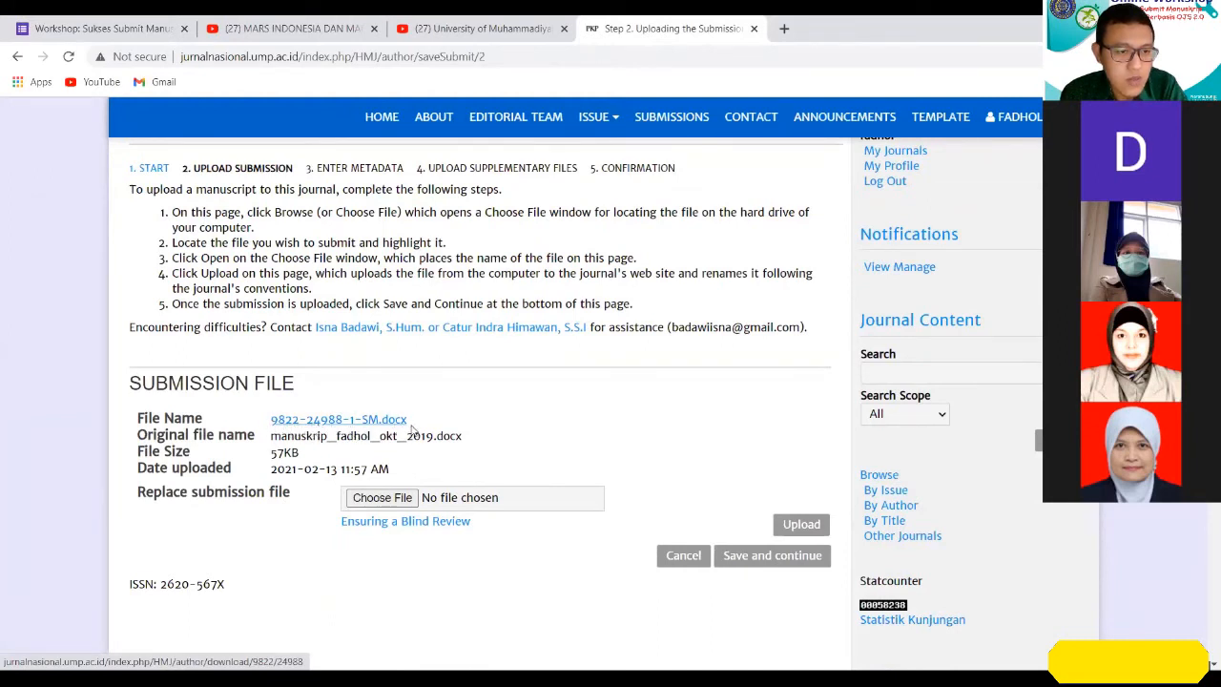
pyautogui.moveTo(271, 435); pyautogui.dragTo(468, 441)
pyautogui.moveTo(267, 455); pyautogui.dragTo(455, 457)
pyautogui.click(566, 452)
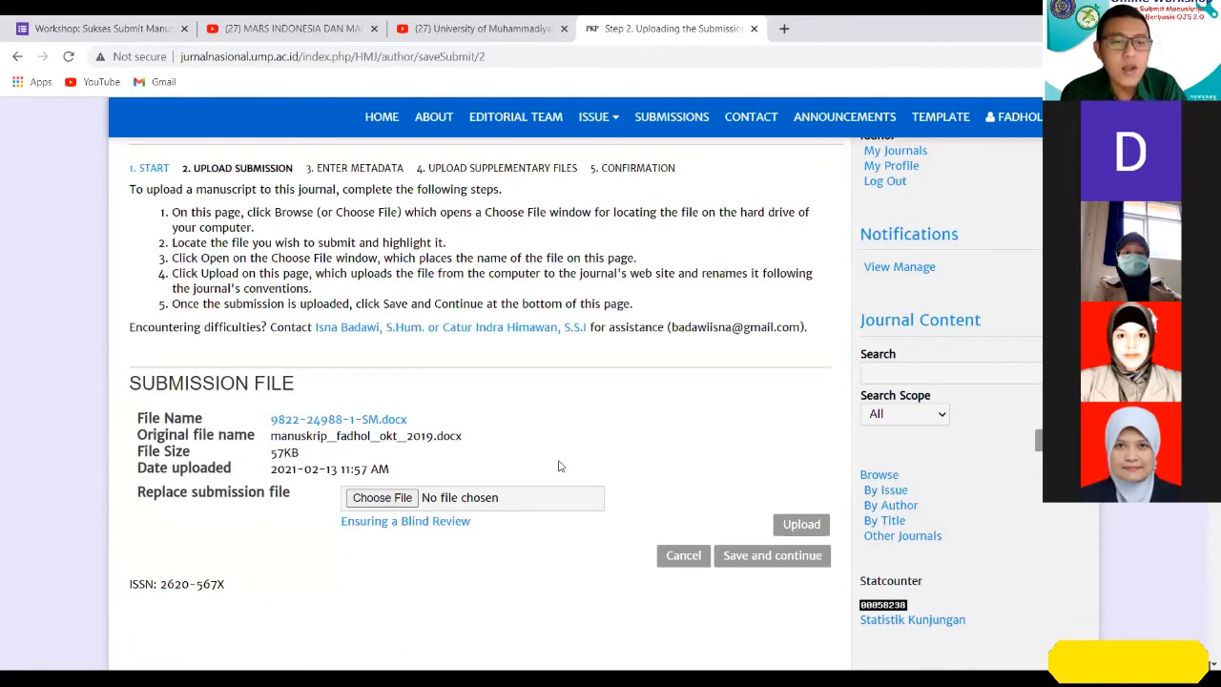
# Open the file chooser for replacing the submission file, cancel it, and save Step 2 to continue to the metadata step.
pyautogui.click(394, 504)
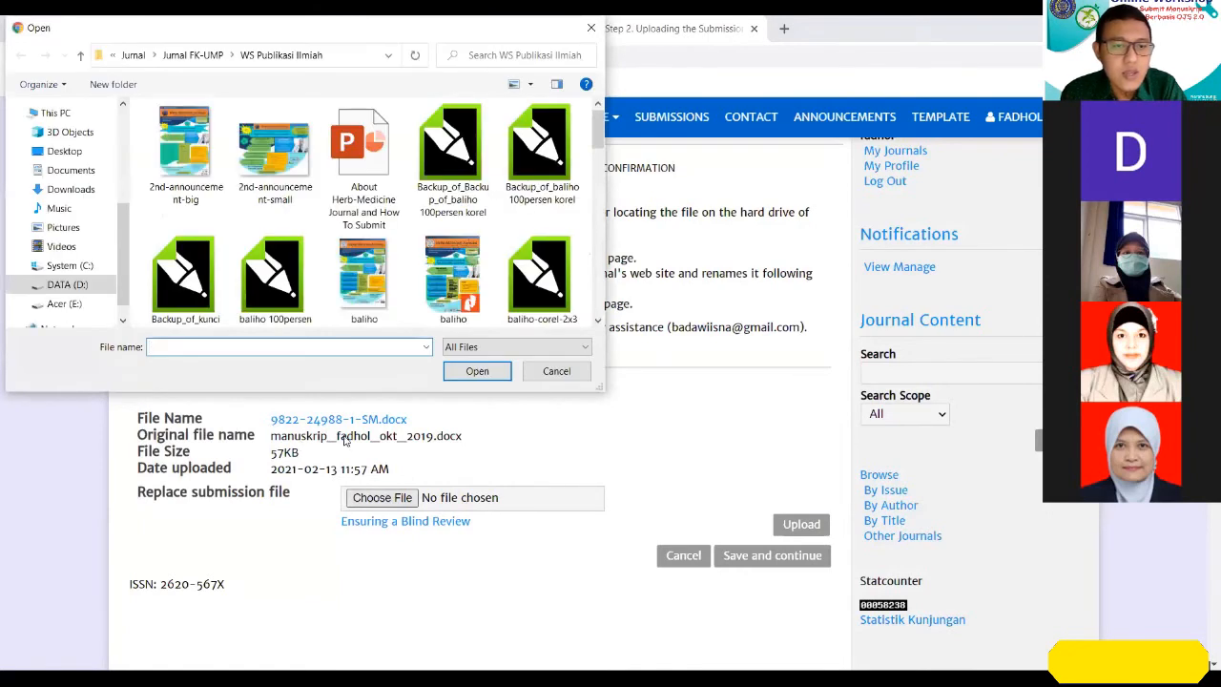
pyautogui.click(557, 371)
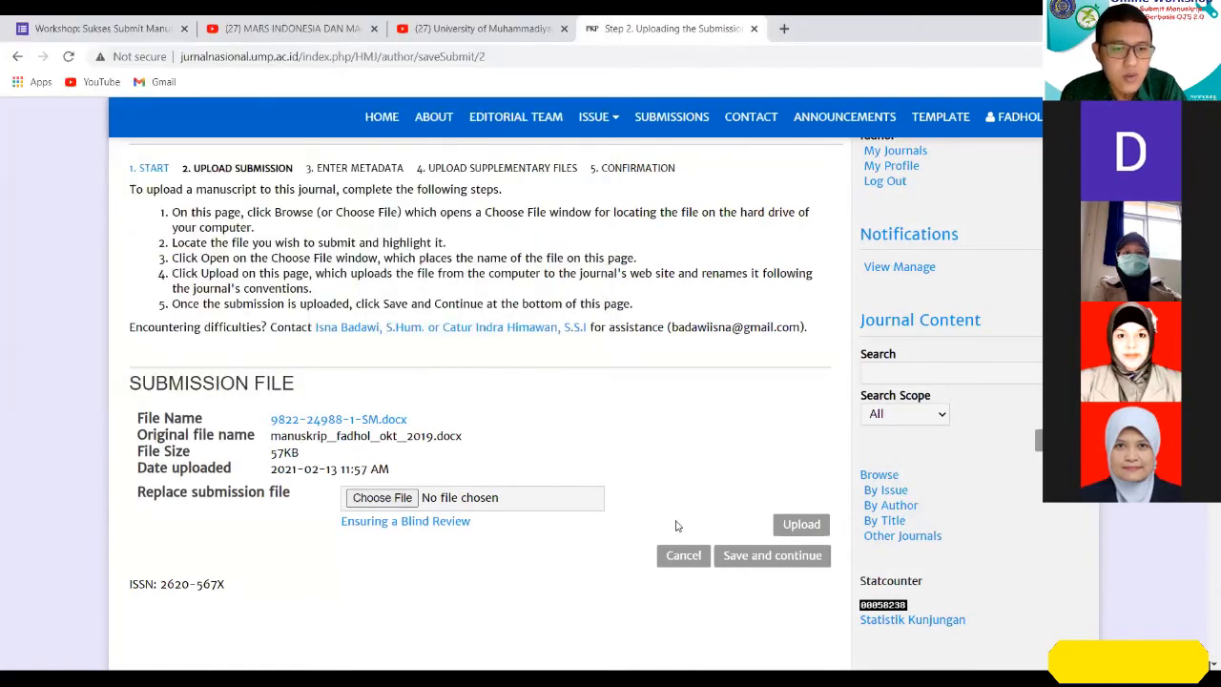
pyautogui.click(781, 563)
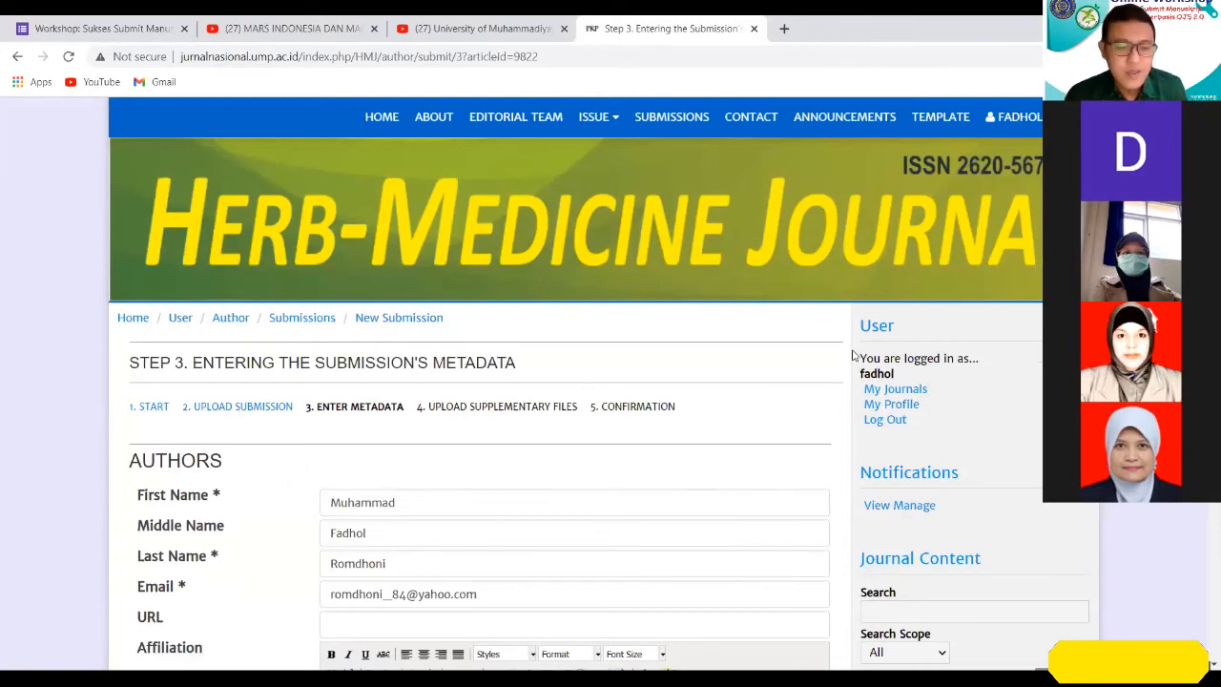
# Switch to the manuscript in Word and examine the order of the authors listed beneath the title.
pyautogui.scroll(-2, 891, 248)
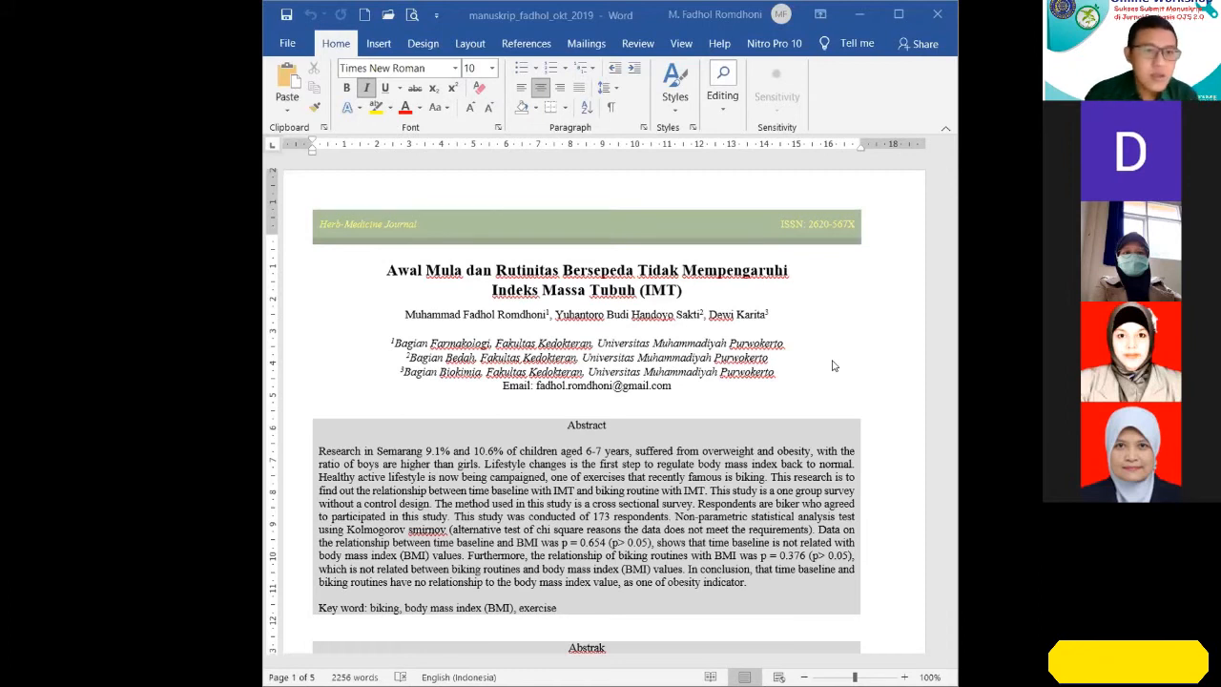
pyautogui.scroll(-1, 829, 366)
pyautogui.scroll(1, 827, 367)
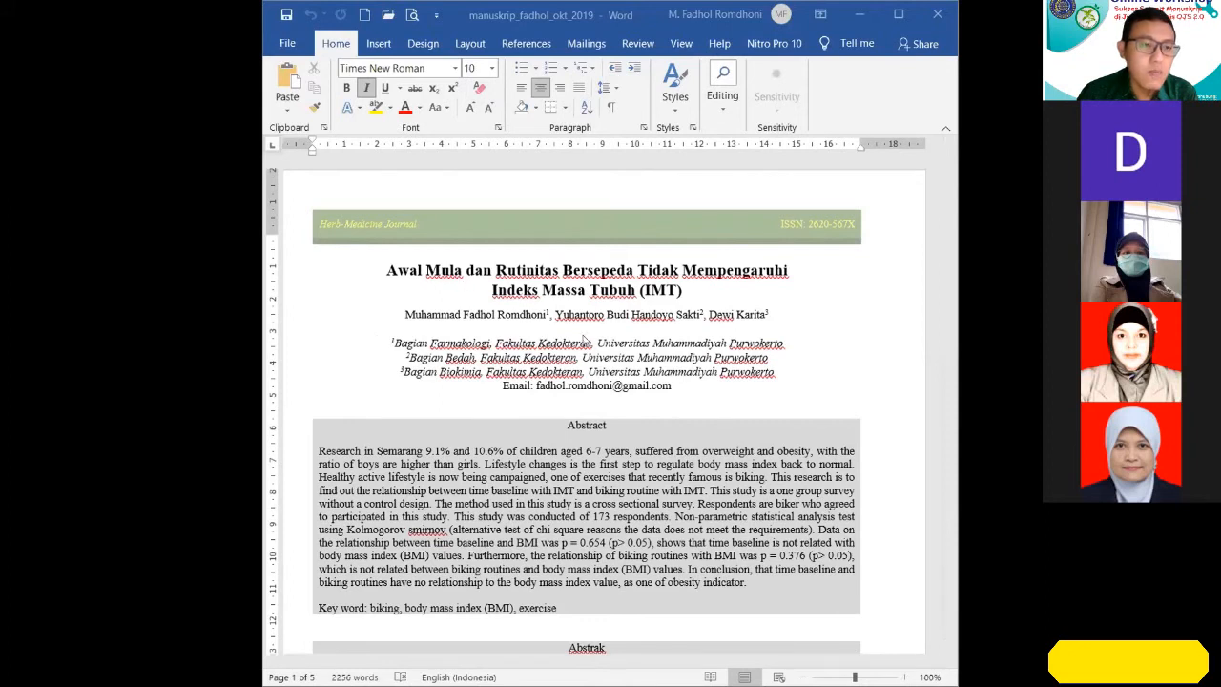
pyautogui.click(462, 315)
pyautogui.click(405, 314)
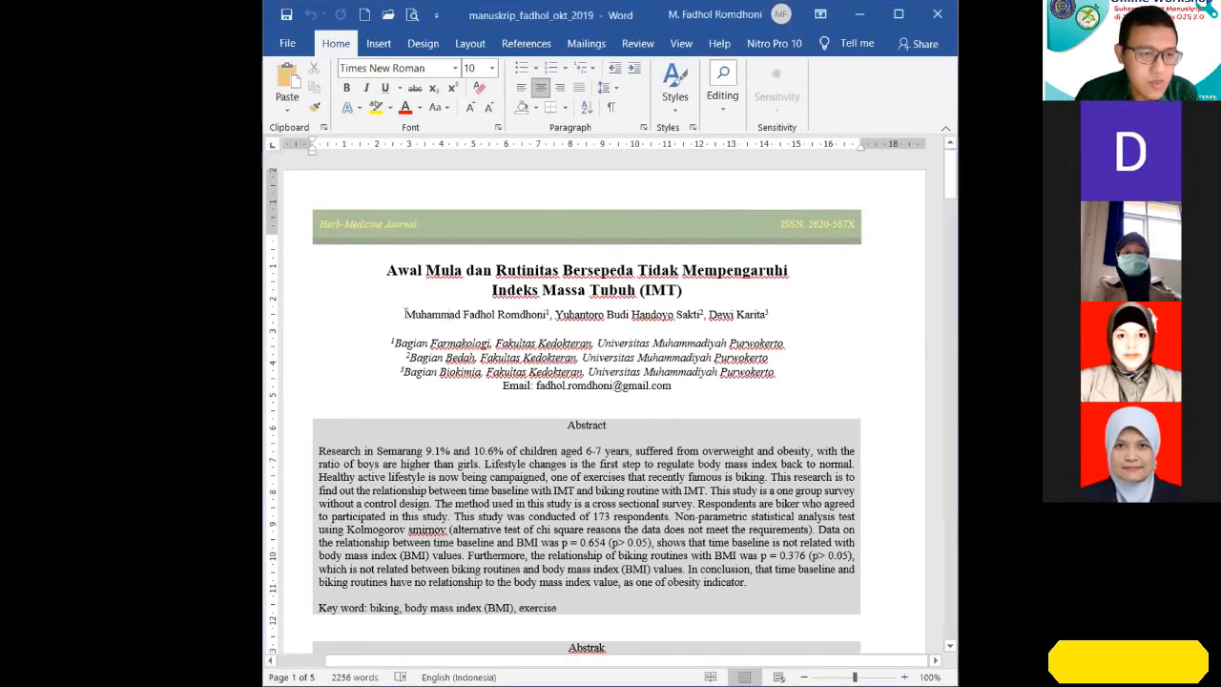
pyautogui.moveTo(405, 313); pyautogui.dragTo(767, 315)
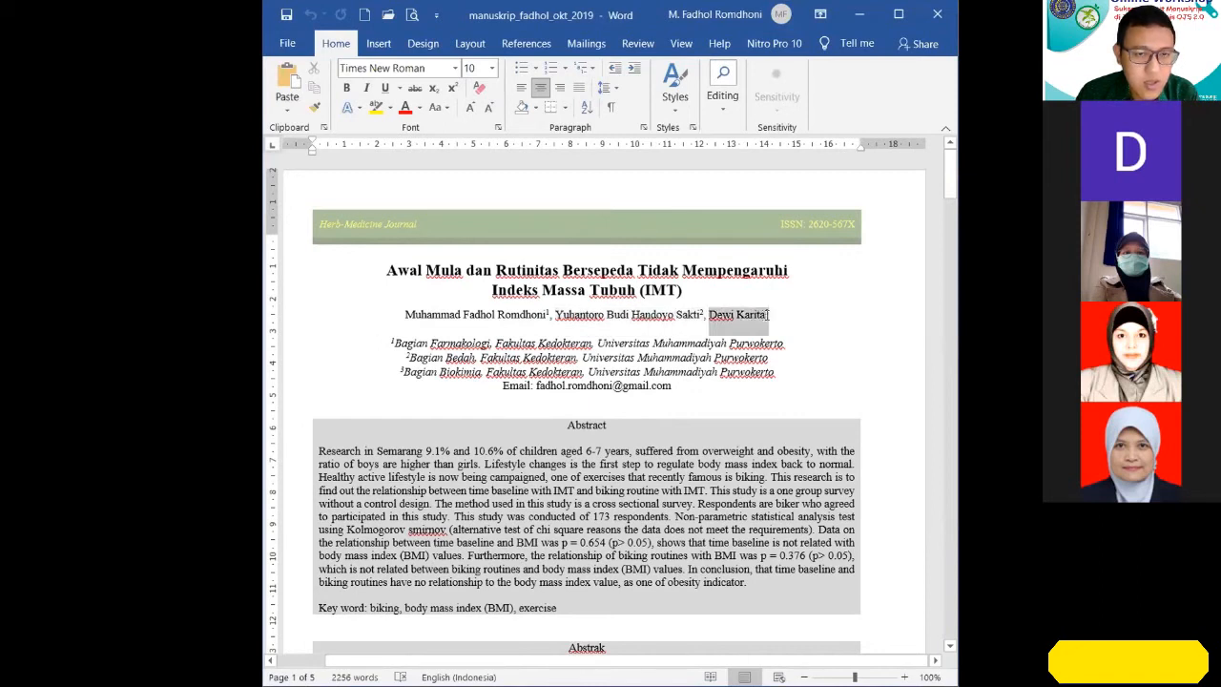
pyautogui.click(790, 403)
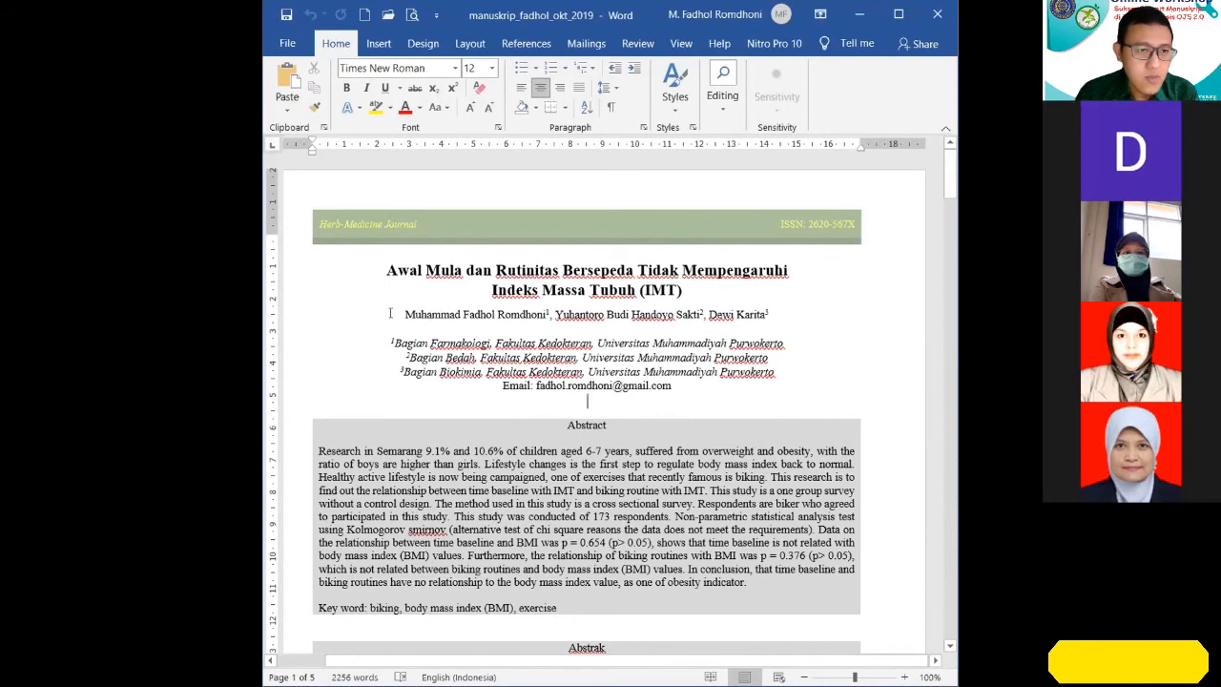
pyautogui.moveTo(405, 315); pyautogui.dragTo(760, 315)
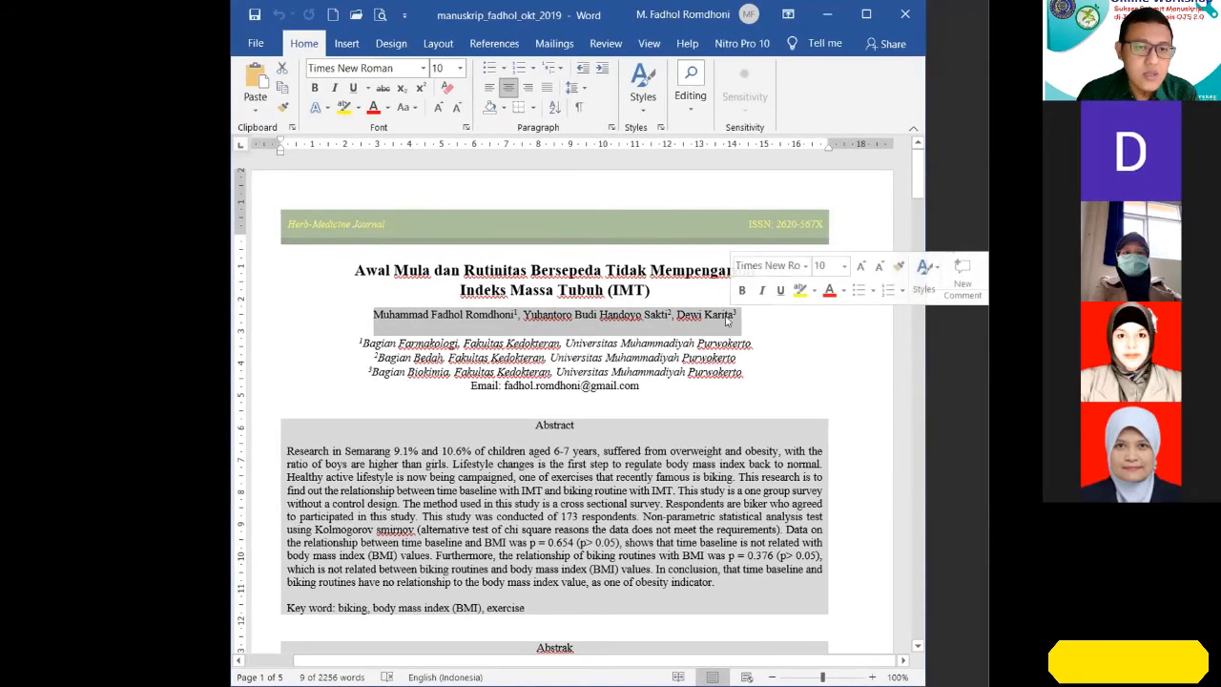
pyautogui.click(771, 313)
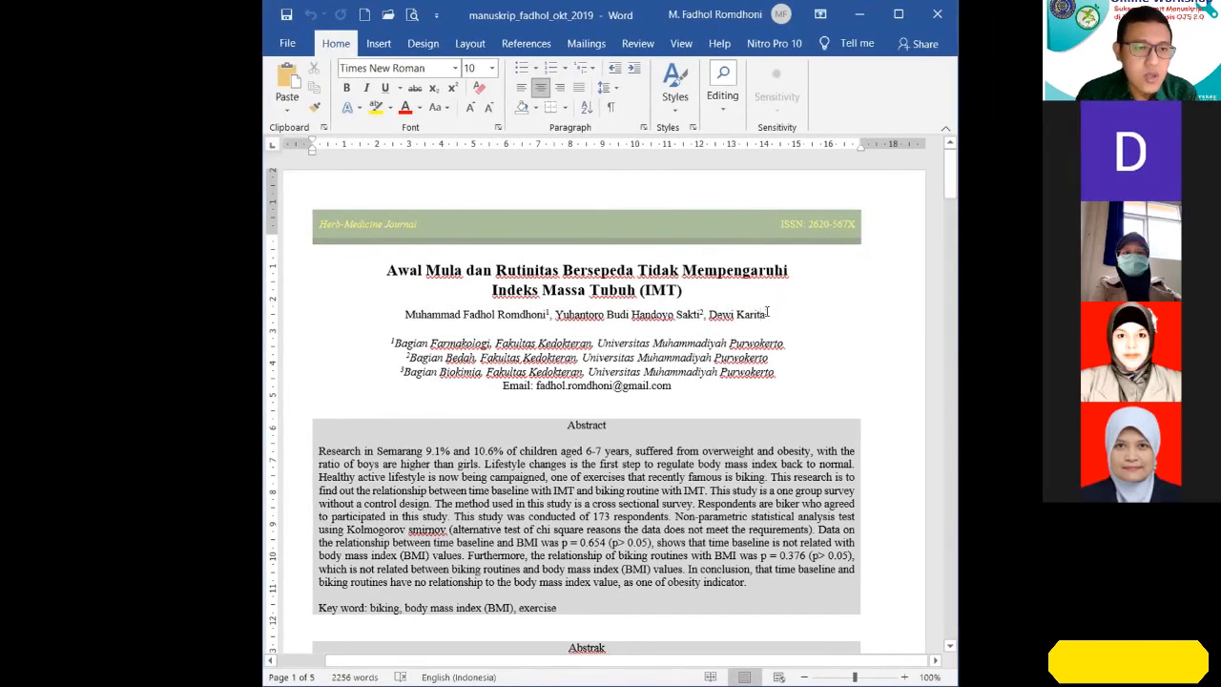
pyautogui.click(767, 312)
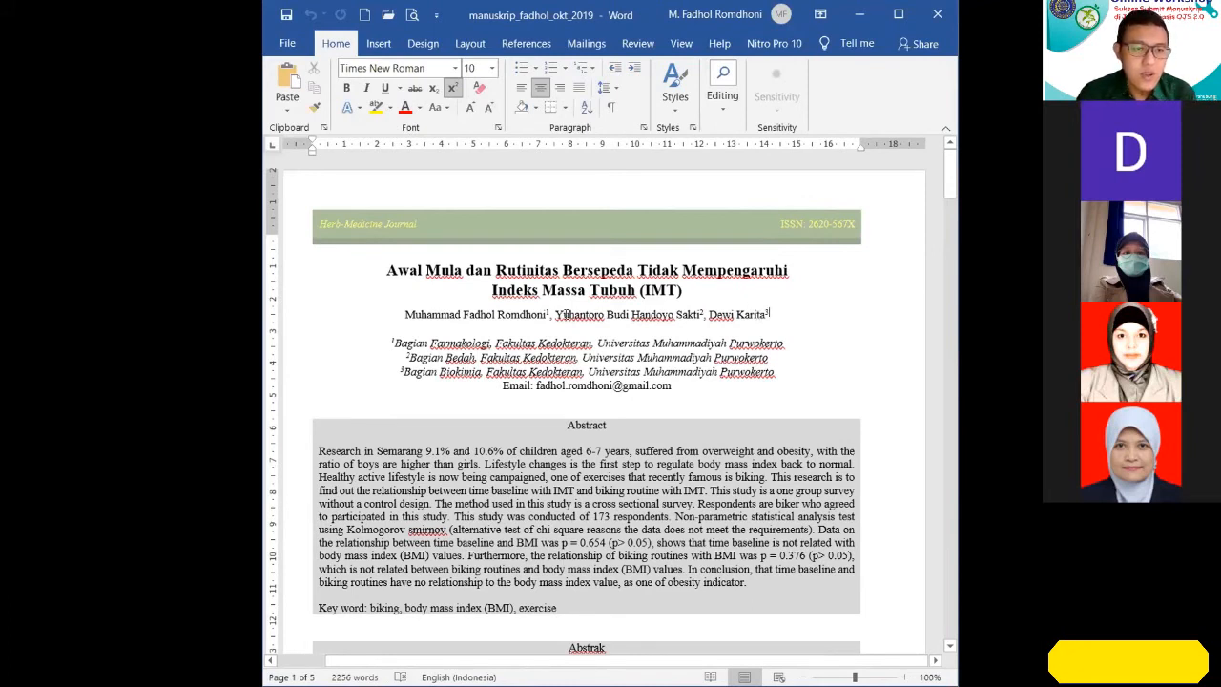
pyautogui.click(545, 314)
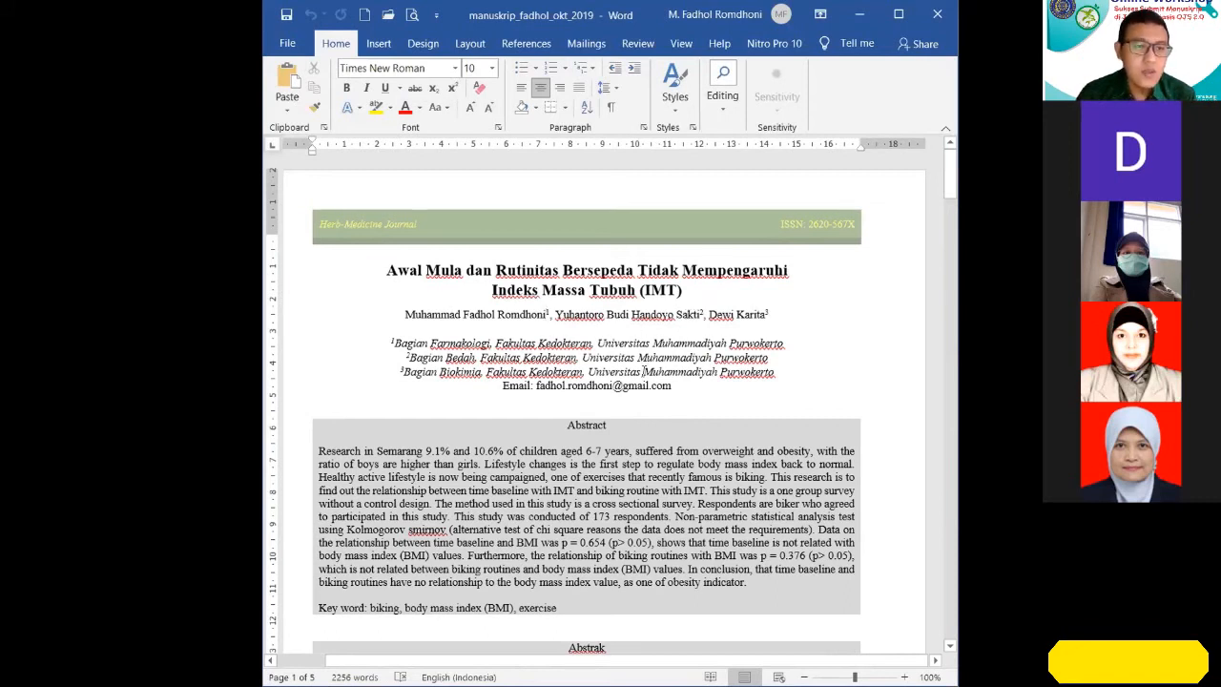
pyautogui.hotkey('shift', 'Left')
pyautogui.hotkey('shift', 'Left')
pyautogui.hotkey('shift', 'Left')
pyautogui.hotkey('shift', 'Left')
pyautogui.hotkey('shift', 'Left')
pyautogui.hotkey('shift', 'Left')
pyautogui.hotkey('shift', 'Left')
pyautogui.hotkey('shift', 'Left')
pyautogui.hotkey('shift', 'Left')
pyautogui.hotkey('shift', 'Left')
pyautogui.hotkey('shift', 'Left')
pyautogui.hotkey('shift', 'Left')
pyautogui.hotkey('shift', 'Left')
pyautogui.hotkey('shift', 'Left')
pyautogui.hotkey('shift', 'Left')
pyautogui.hotkey('shift', 'Left')
pyautogui.hotkey('shift', 'Left')
pyautogui.hotkey('shift', 'Left')
pyautogui.hotkey('shift', 'Left')
pyautogui.hotkey('shift', 'Left')
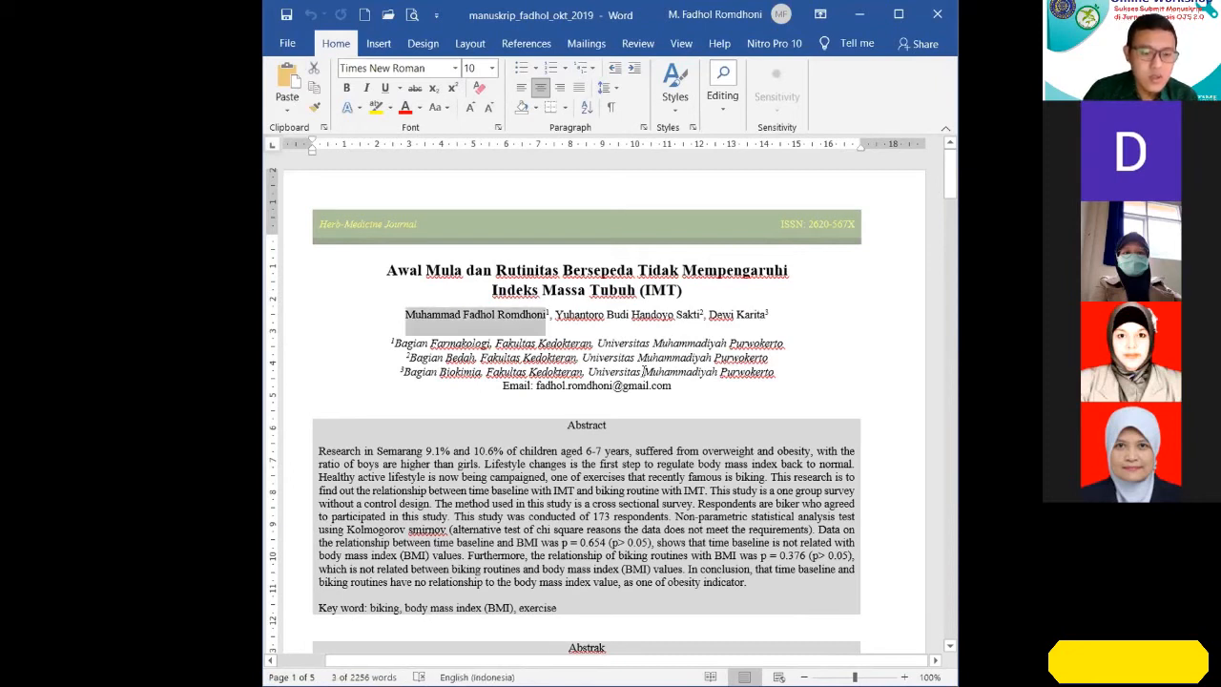
pyautogui.hotkey('ctrl', 'x')
pyautogui.hotkey('ctrl', 'z')
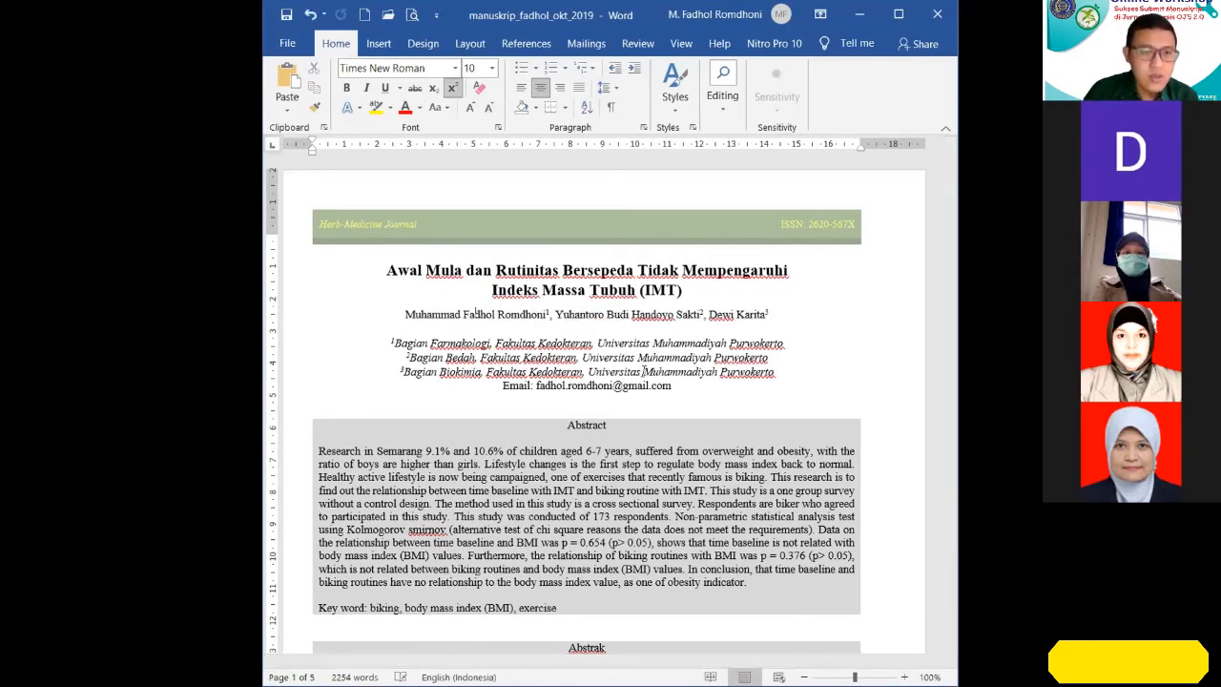
# Move the first author's name with its superscript number to second place in the manuscript's author line, keeping the names separated by commas.
pyautogui.press('Left')
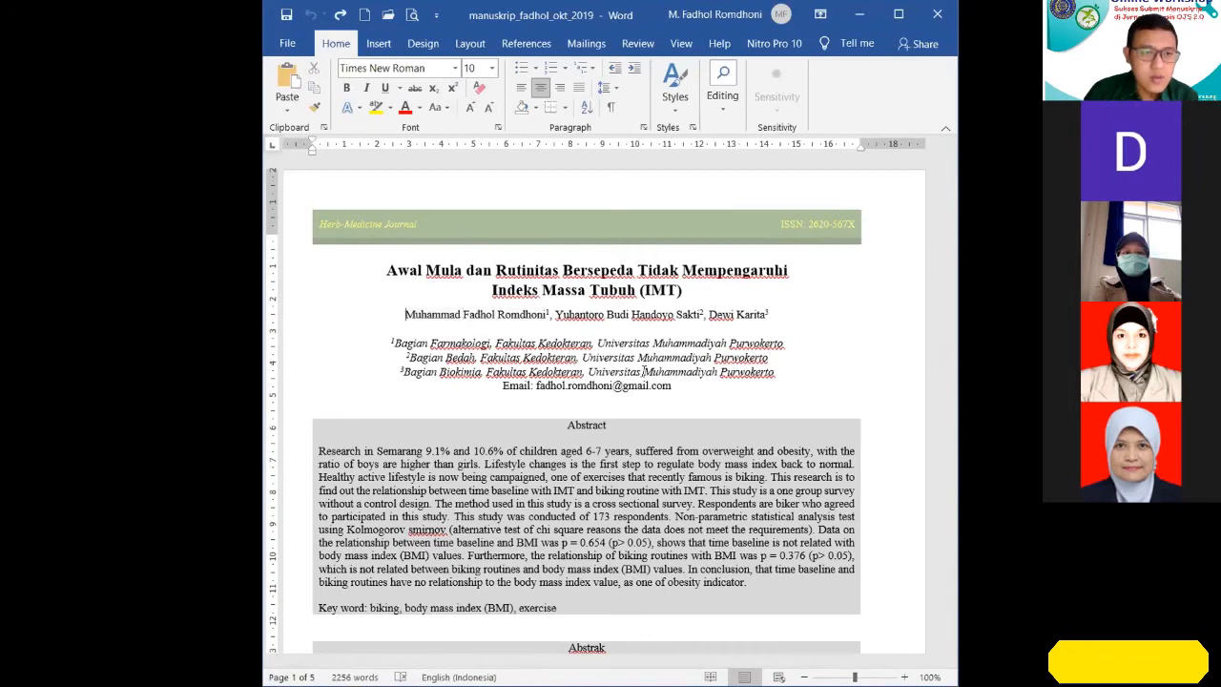
pyautogui.hotkey('shift', 'Right')
pyautogui.hotkey('shift', 'Right')
pyautogui.hotkey('shift', 'Right')
pyautogui.hotkey('shift', 'Right')
pyautogui.hotkey('shift', 'Right')
pyautogui.hotkey('shift', 'Right')
pyautogui.hotkey('shift', 'Right')
pyautogui.hotkey('shift', 'Right')
pyautogui.hotkey('shift', 'Right')
pyautogui.hotkey('shift', 'Right')
pyautogui.hotkey('shift', 'Right')
pyautogui.hotkey('shift', 'Right')
pyautogui.hotkey('shift', 'Right')
pyautogui.hotkey('shift', 'Right')
pyautogui.hotkey('shift', 'Right')
pyautogui.hotkey('shift', 'Right')
pyautogui.hotkey('shift', 'Right')
pyautogui.hotkey('shift', 'Right')
pyautogui.hotkey('shift', 'Right')
pyautogui.hotkey('shift', 'Right')
pyautogui.hotkey('shift', 'Right')
pyautogui.hotkey('shift', 'Right')
pyautogui.hotkey('shift', 'Right')
pyautogui.hotkey('shift', 'Right')
pyautogui.hotkey('shift', 'Right')
pyautogui.hotkey('shift', 'Left')
pyautogui.press('Delete')
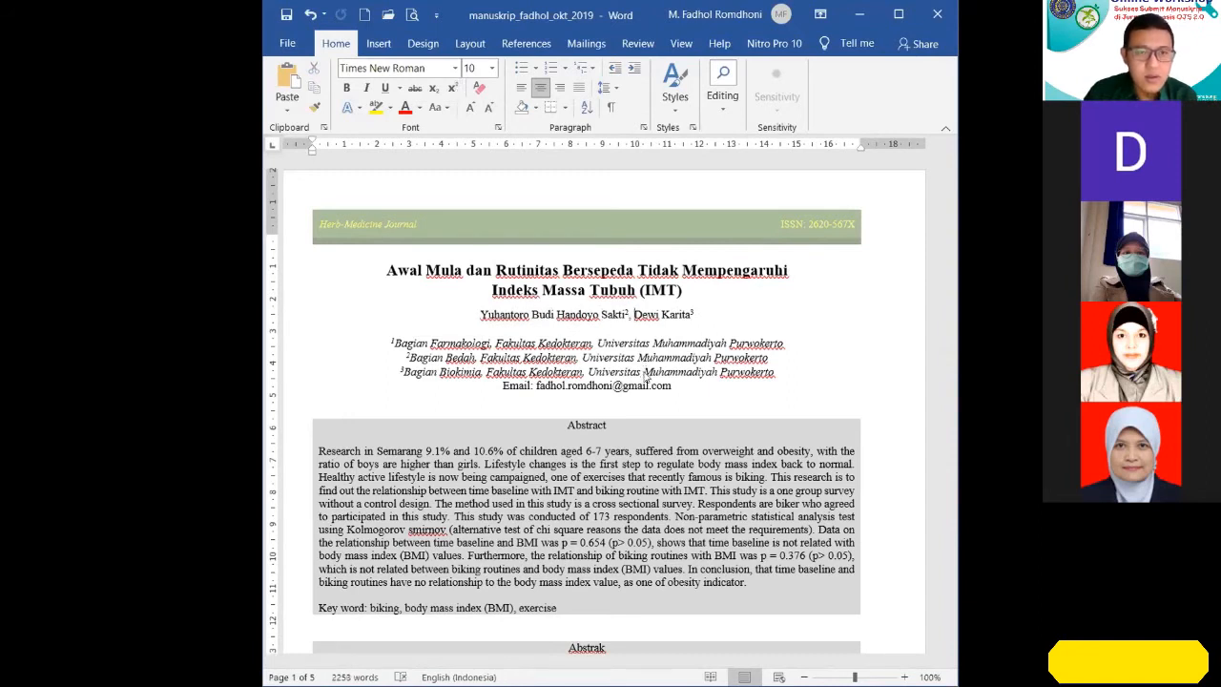
pyautogui.hotkey('ctrl', 'v')
pyautogui.write(',')
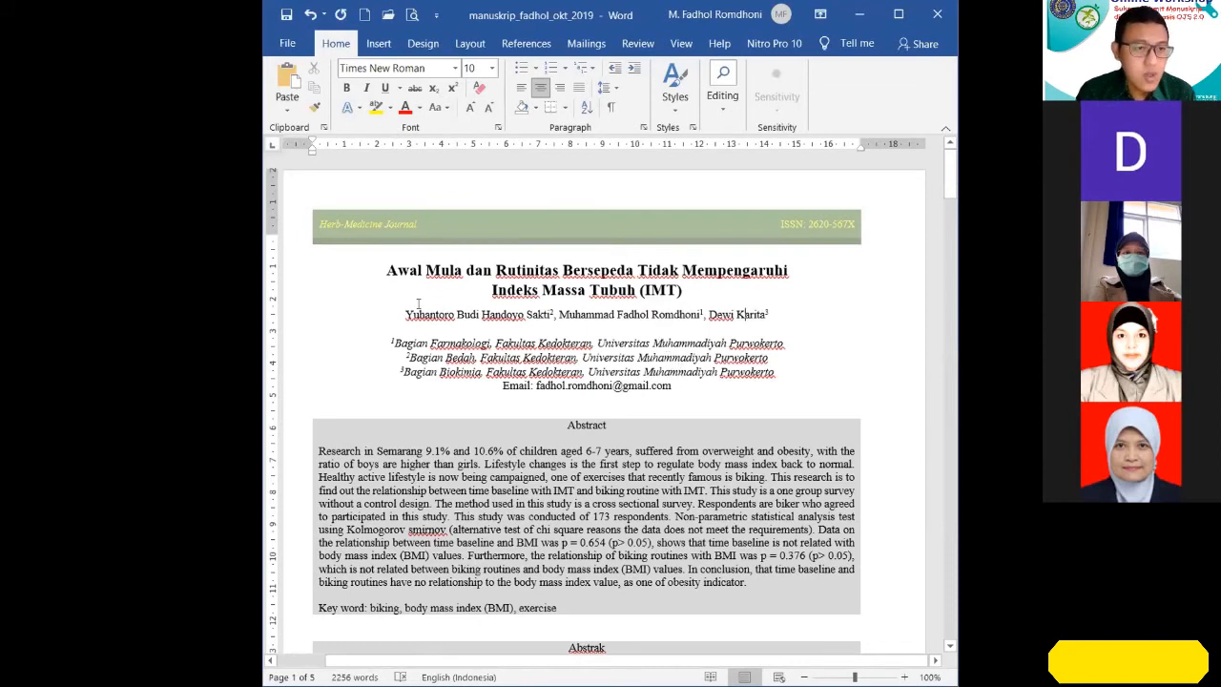
pyautogui.moveTo(403, 313); pyautogui.dragTo(769, 314)
pyautogui.click(790, 401)
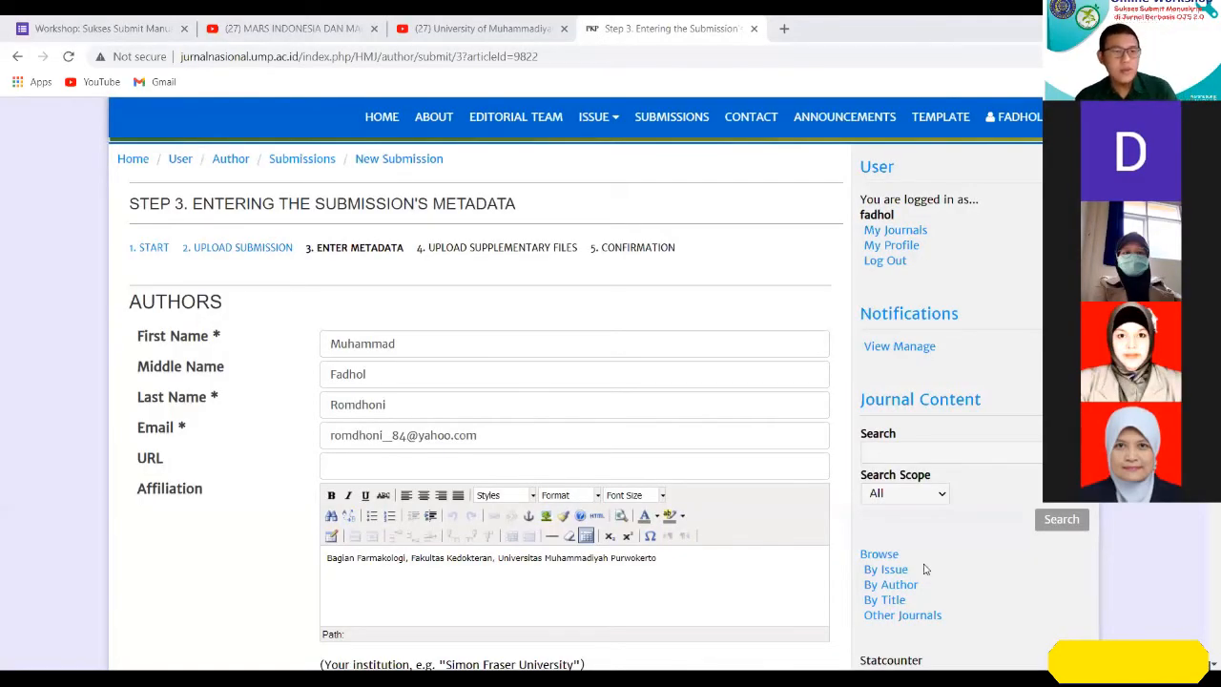
# Switch back to the journal's Step 3 metadata form in the browser and compare the prefilled author fields with the logged-in username.
pyautogui.scroll(-1, 500, 498)
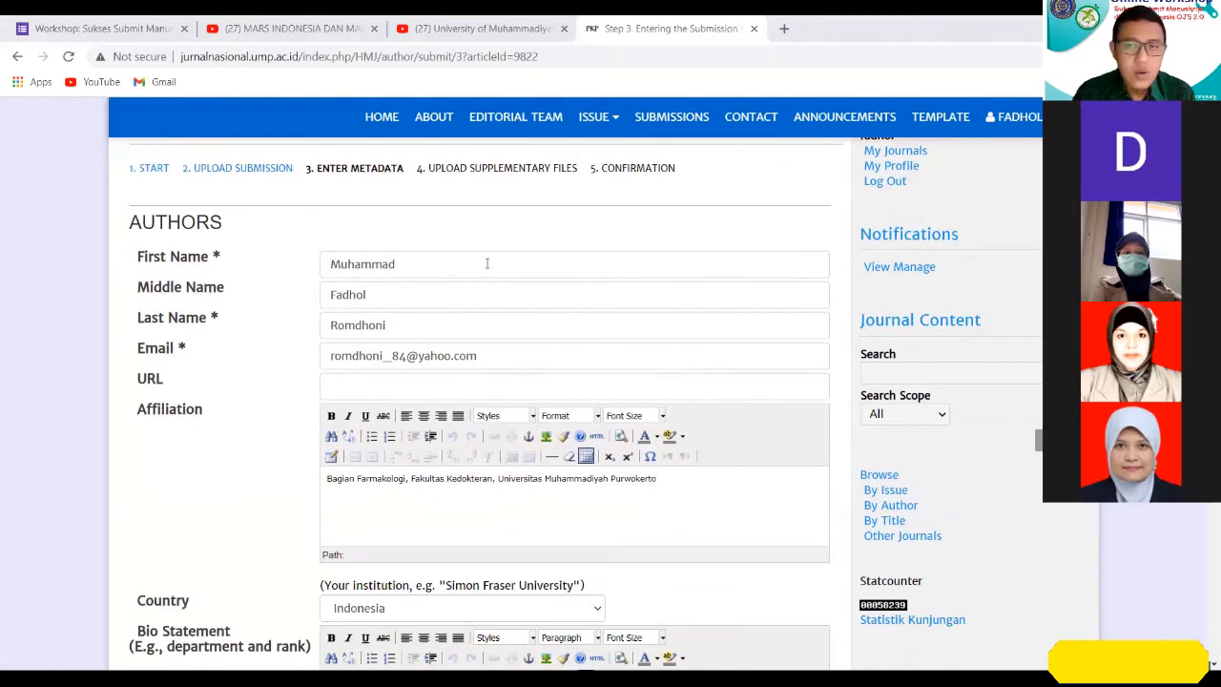
pyautogui.scroll(2, 483, 287)
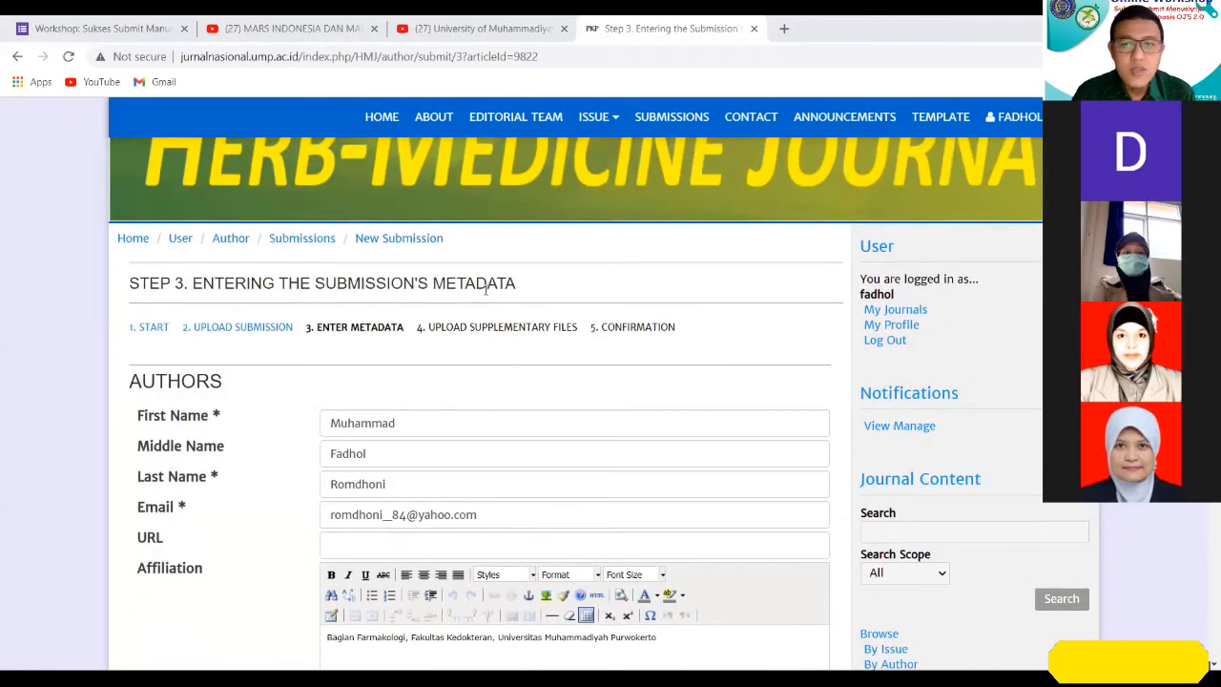
pyautogui.moveTo(906, 294); pyautogui.dragTo(860, 297)
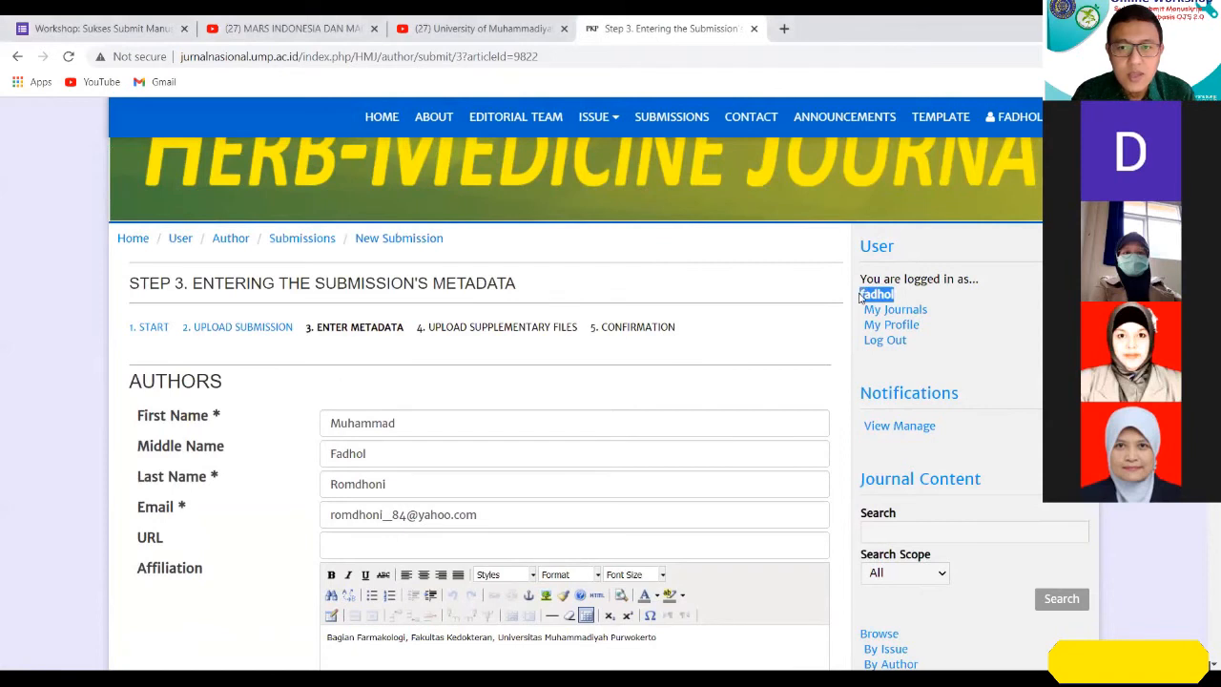
# Add another person's three-part full name in parentheses after the prefilled author's first name as an example.
pyautogui.click(753, 379)
pyautogui.scroll(-1, 706, 406)
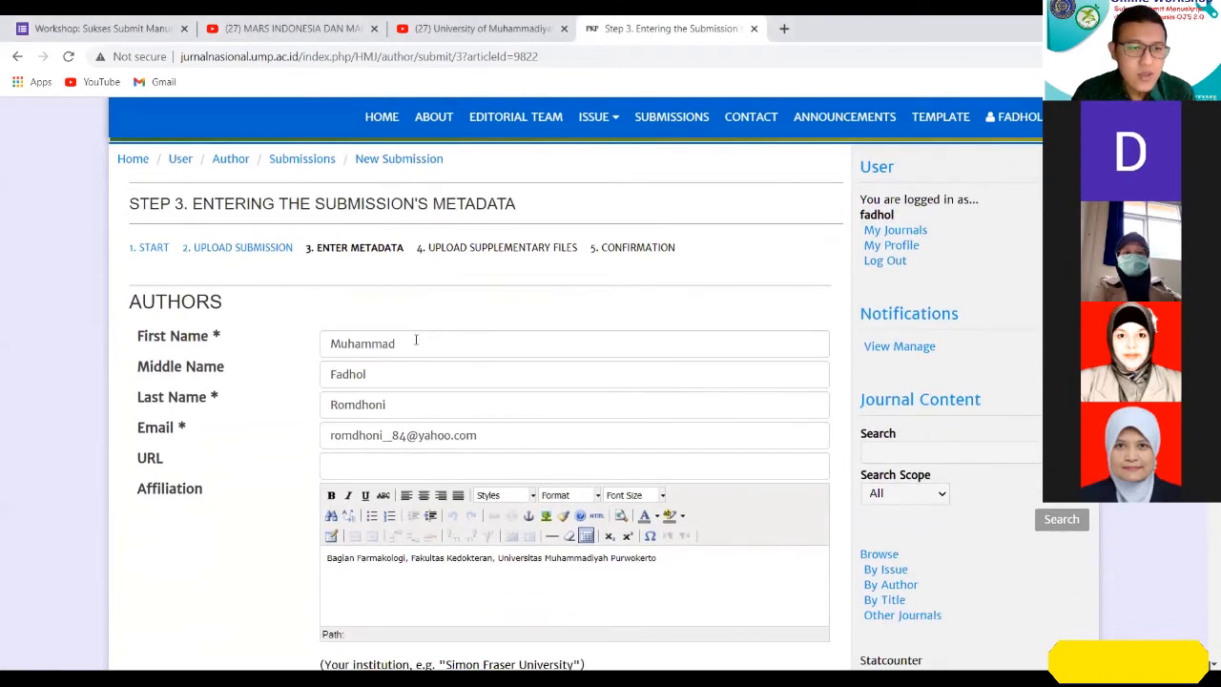
pyautogui.scroll(-1, 424, 348)
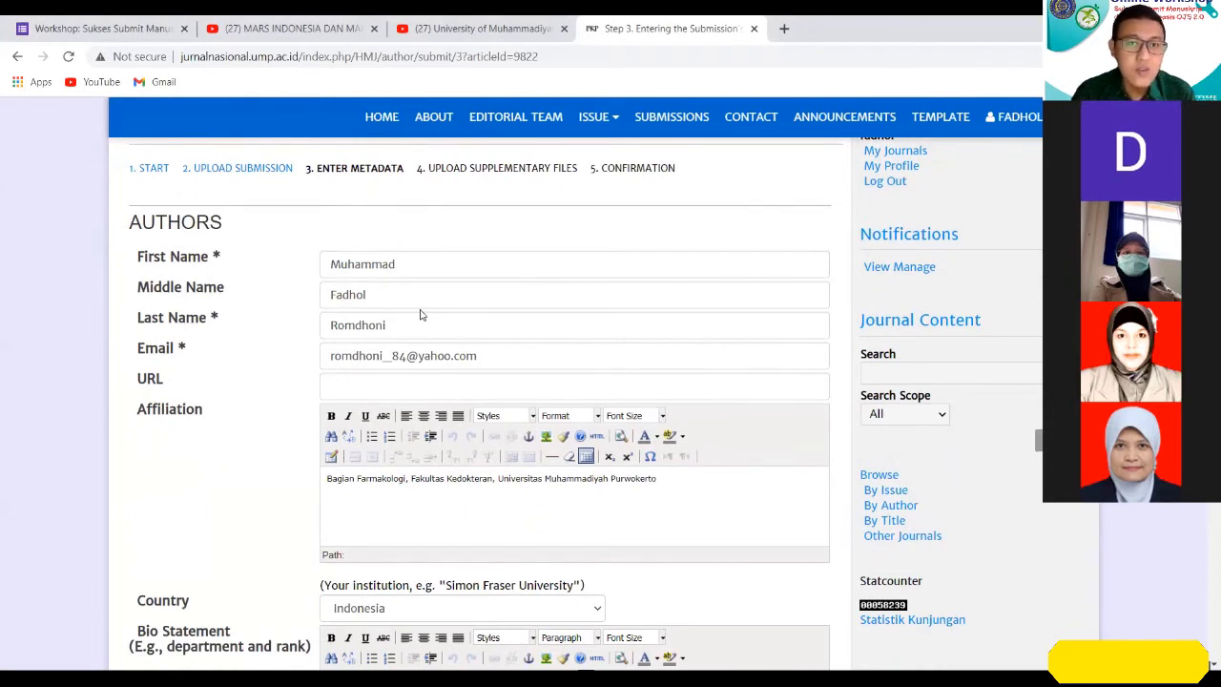
pyautogui.click(620, 267)
pyautogui.write('(a')
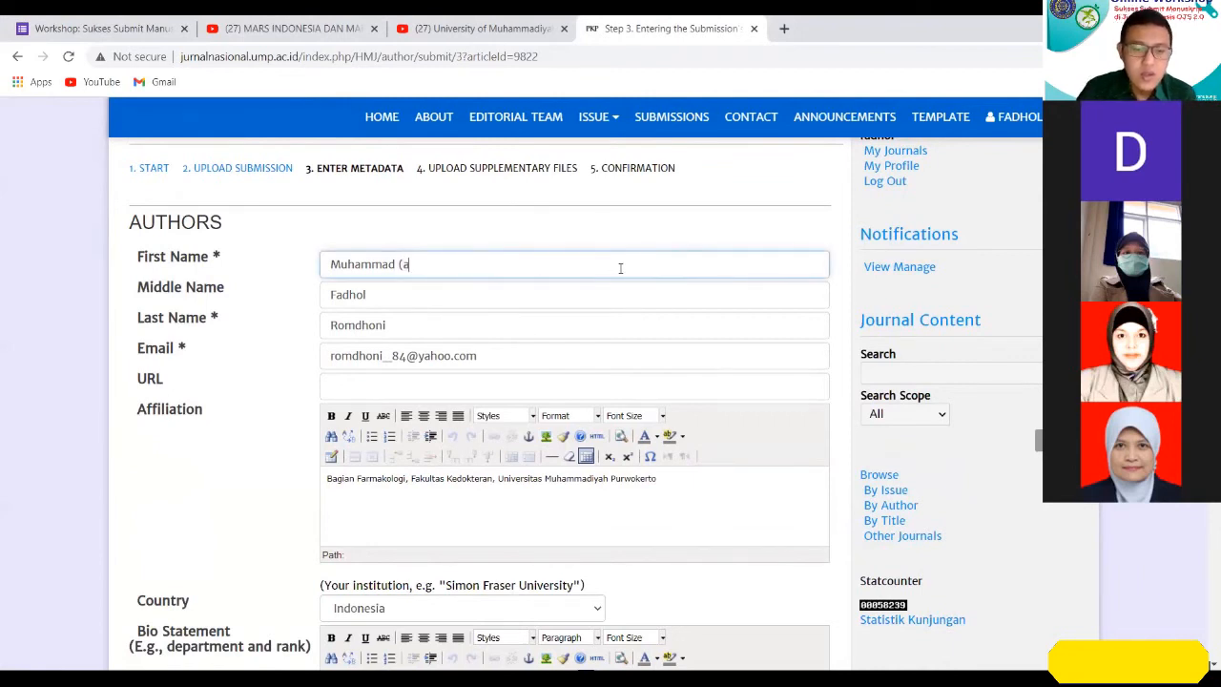
pyautogui.press('BackSpace')
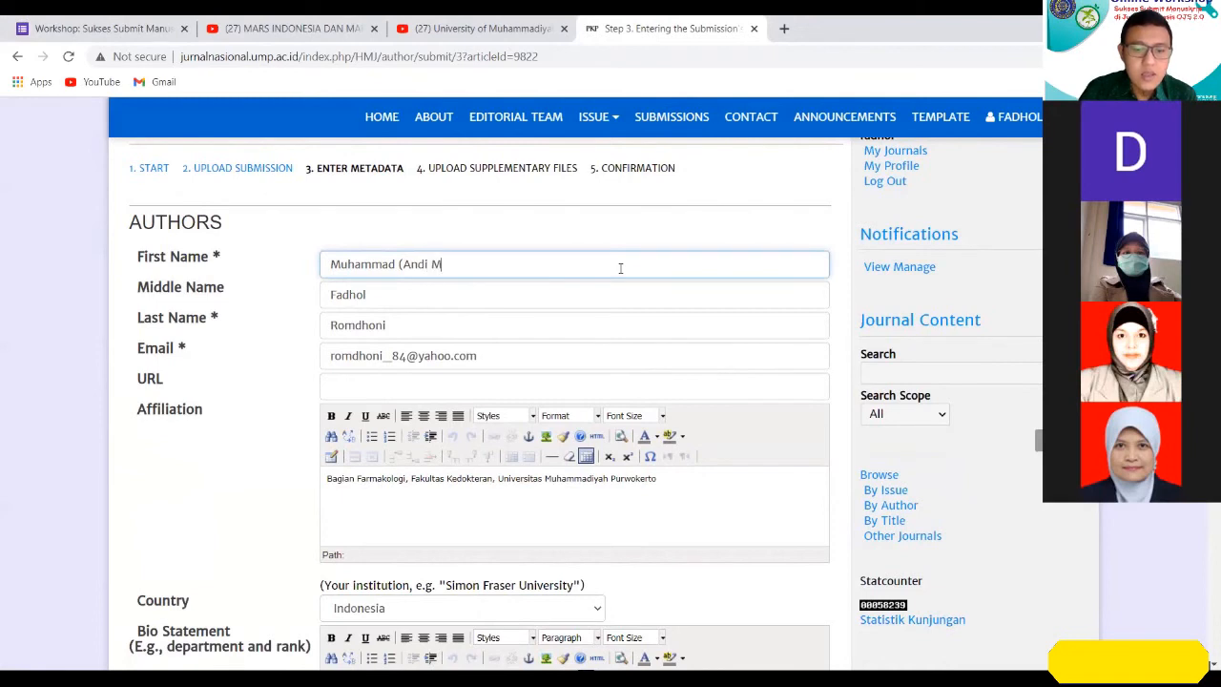
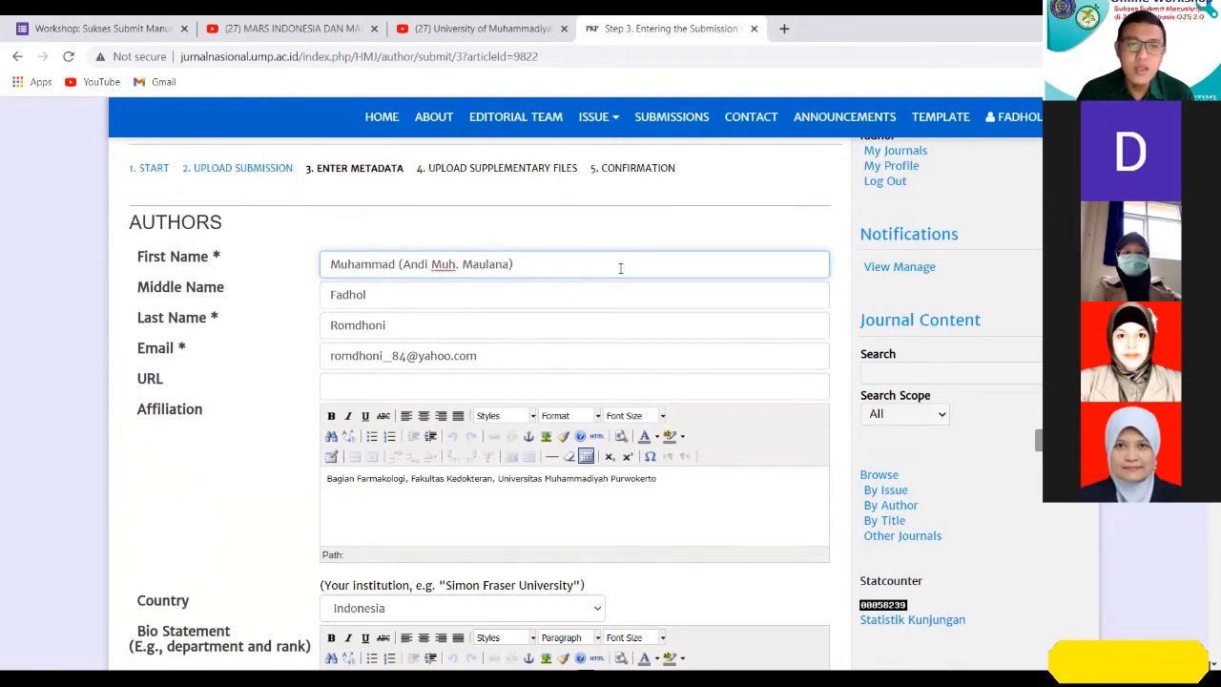
pyautogui.write('ammad')
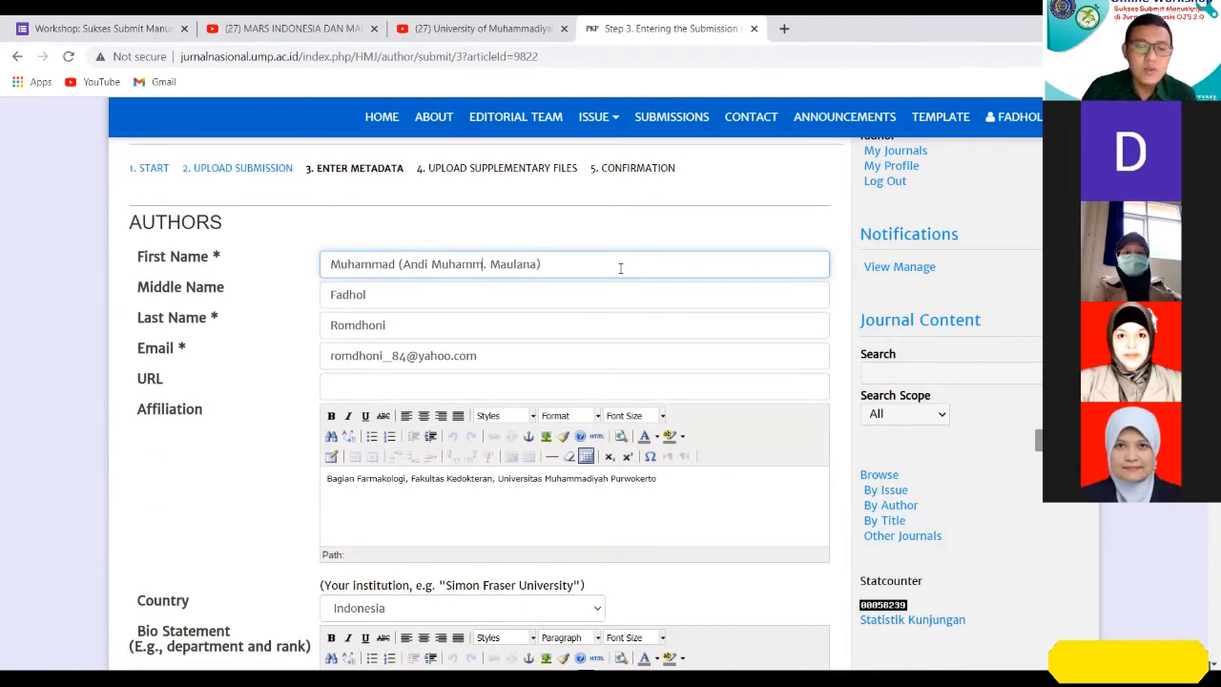
pyautogui.press('Delete')
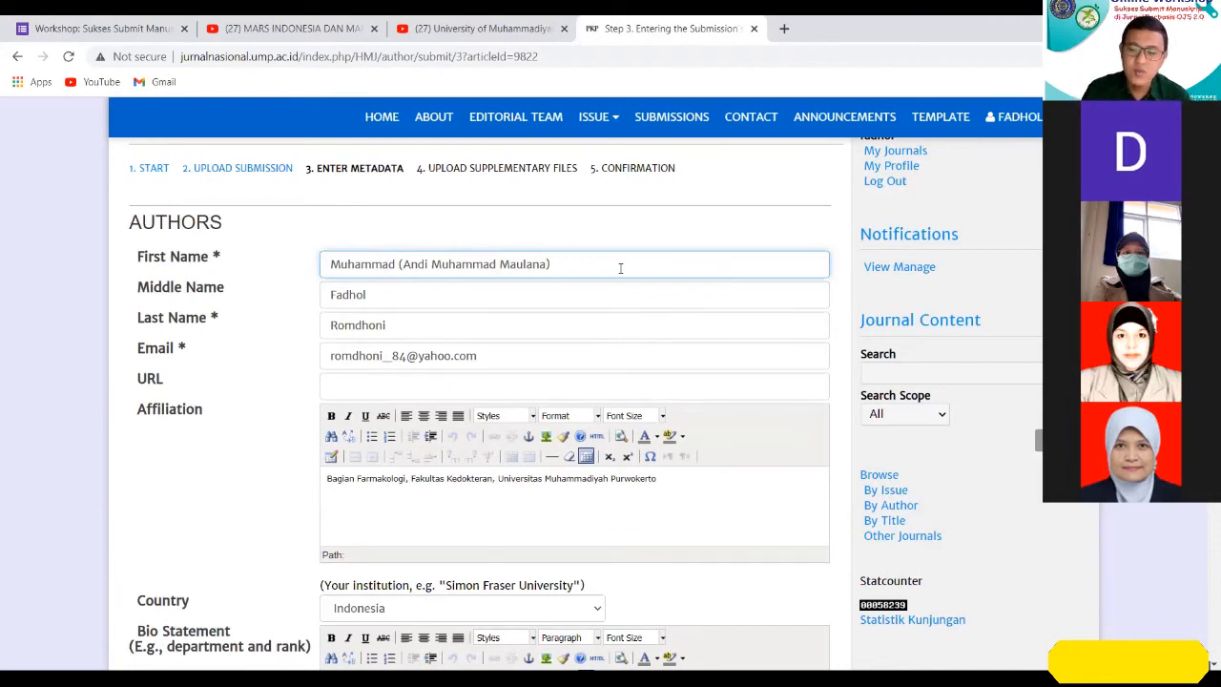
# Replace the parenthesised example with a one-word name repeated twice, and remove the parenthesised text from the First Name field.
pyautogui.press('BackSpace')
pyautogui.press('BackSpace')
pyautogui.press('BackSpace')
pyautogui.hotkey('ctrl', 'Left')
pyautogui.hotkey('ctrl', 'Left')
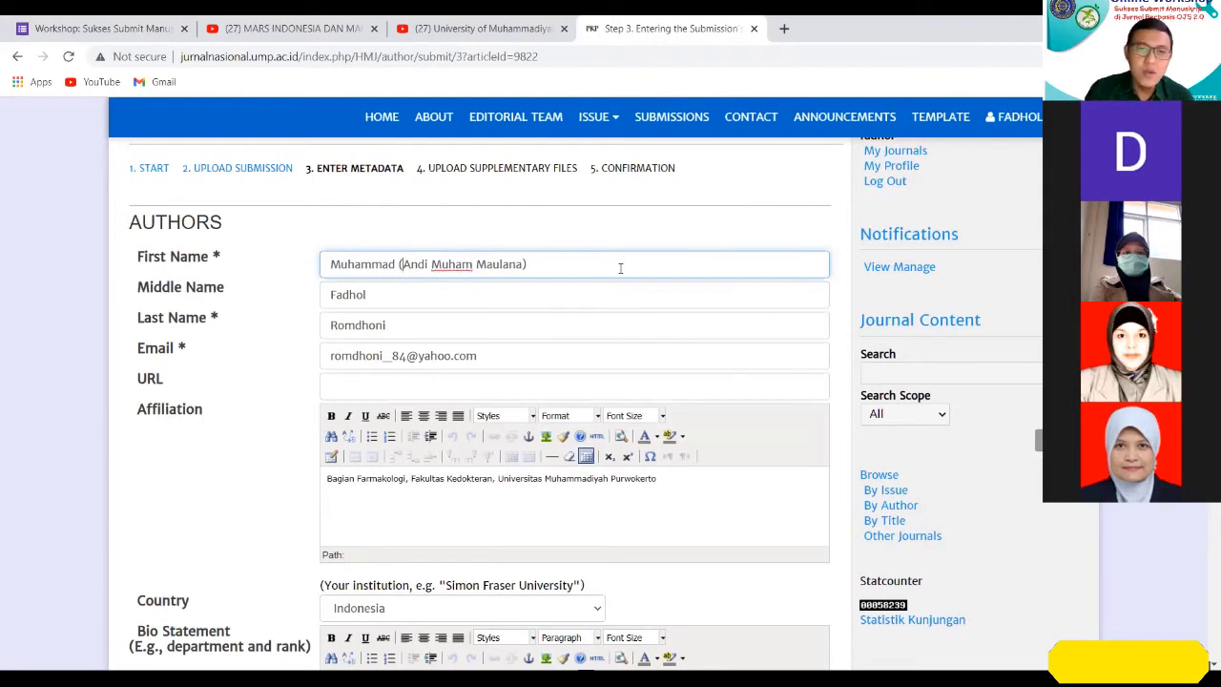
pyautogui.hotkey('ctrl', 'shift', 'Right')
pyautogui.hotkey('ctrl', 'shift', 'Right')
pyautogui.hotkey('ctrl', 'shift', 'Right')
pyautogui.write('Susiya')
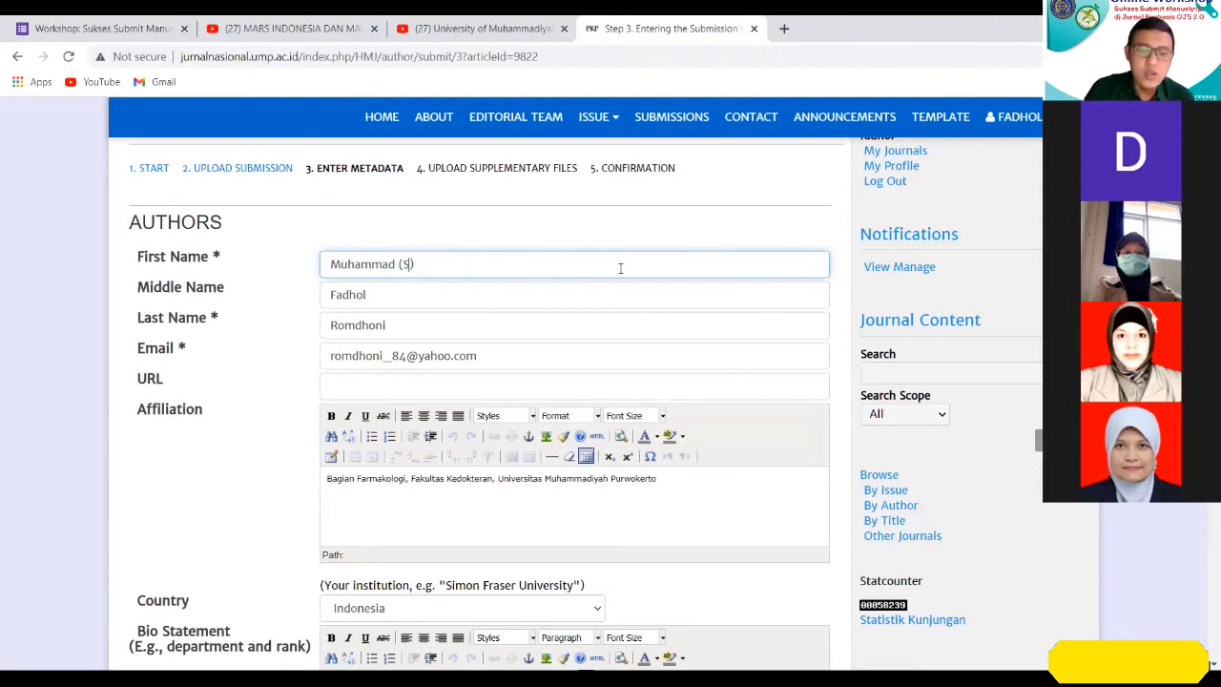
pyautogui.write('di Suyi')
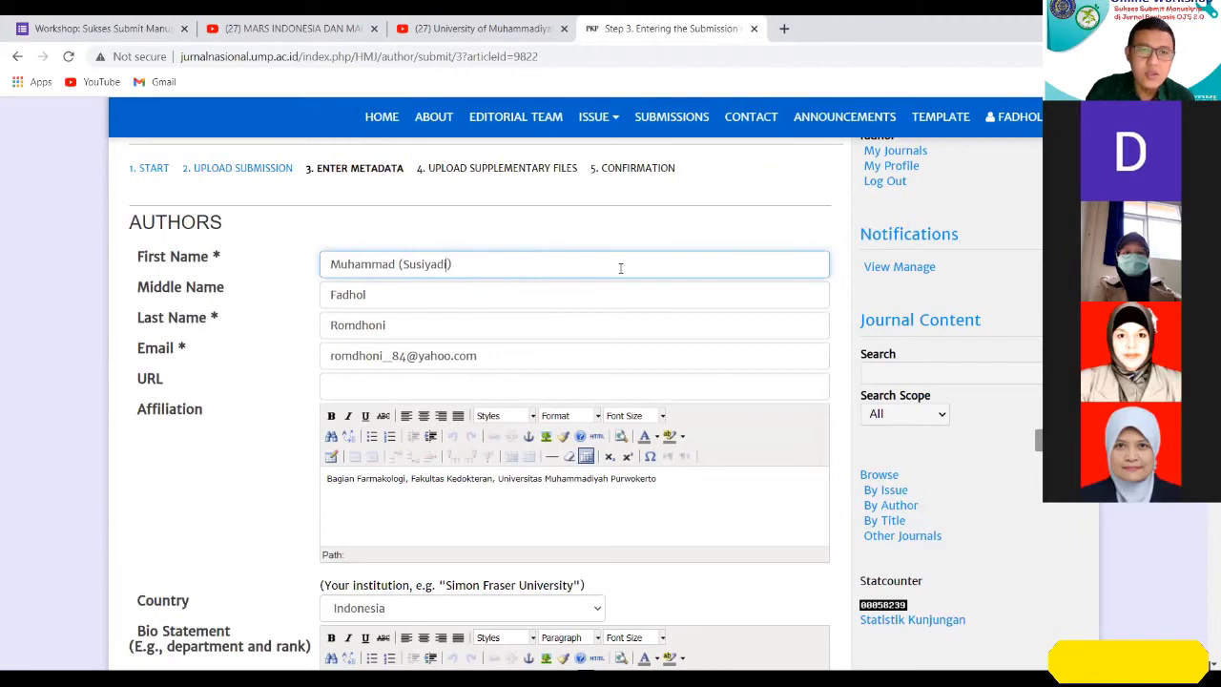
pyautogui.write('da')
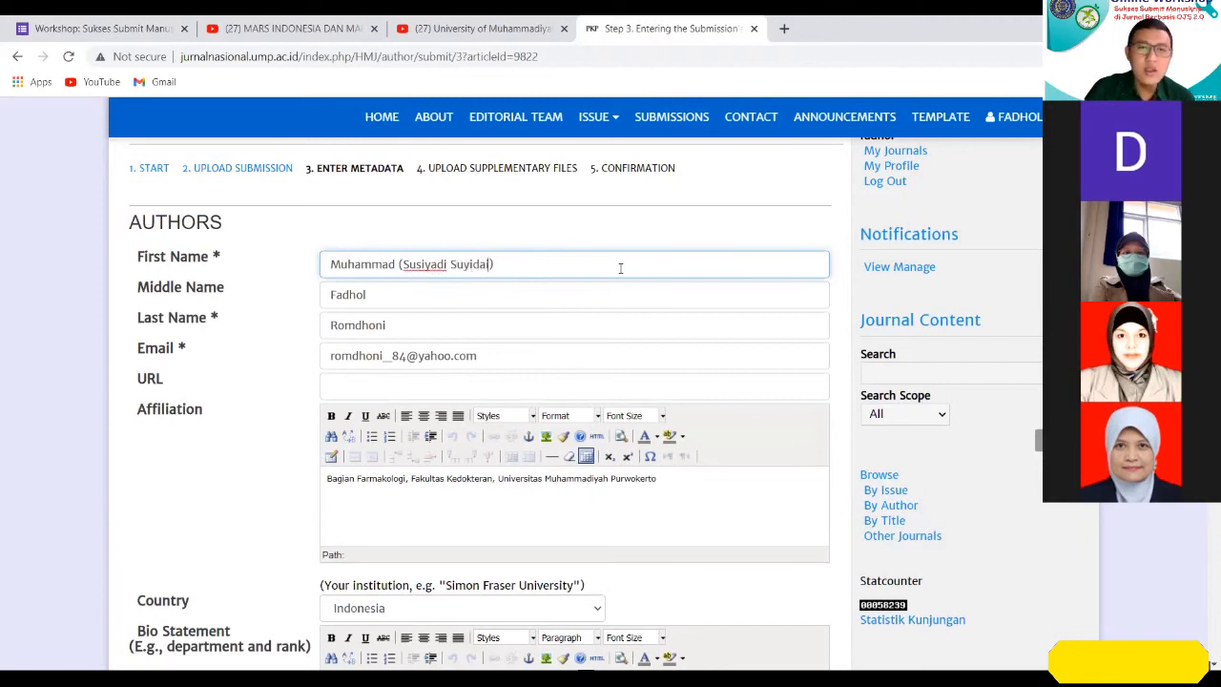
pyautogui.press('BackSpace')
pyautogui.press('BackSpace')
pyautogui.press('BackSpace')
pyautogui.press('BackSpace')
pyautogui.press('BackSpace')
pyautogui.write('siyadi')
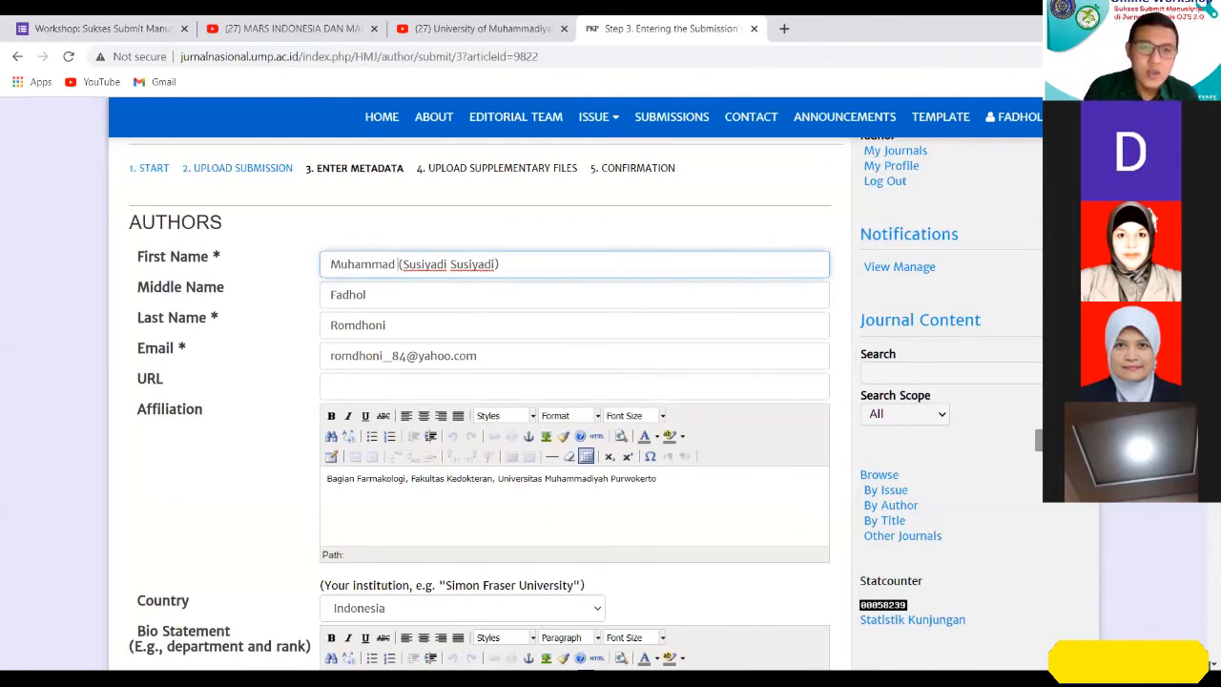
pyautogui.moveTo(398, 265); pyautogui.dragTo(500, 264)
pyautogui.press('BackSpace')
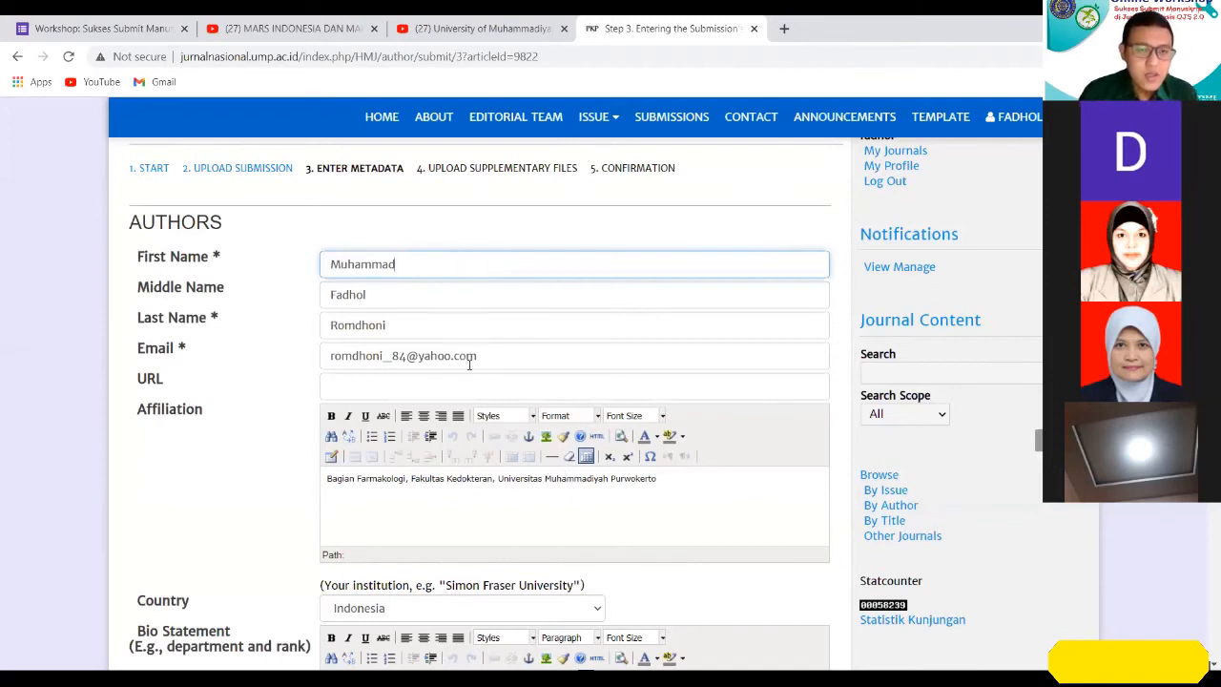
# Review the prefilled author's e-mail, affiliation, country and bio statement fields.
pyautogui.scroll(-1, 468, 354)
pyautogui.click(498, 283)
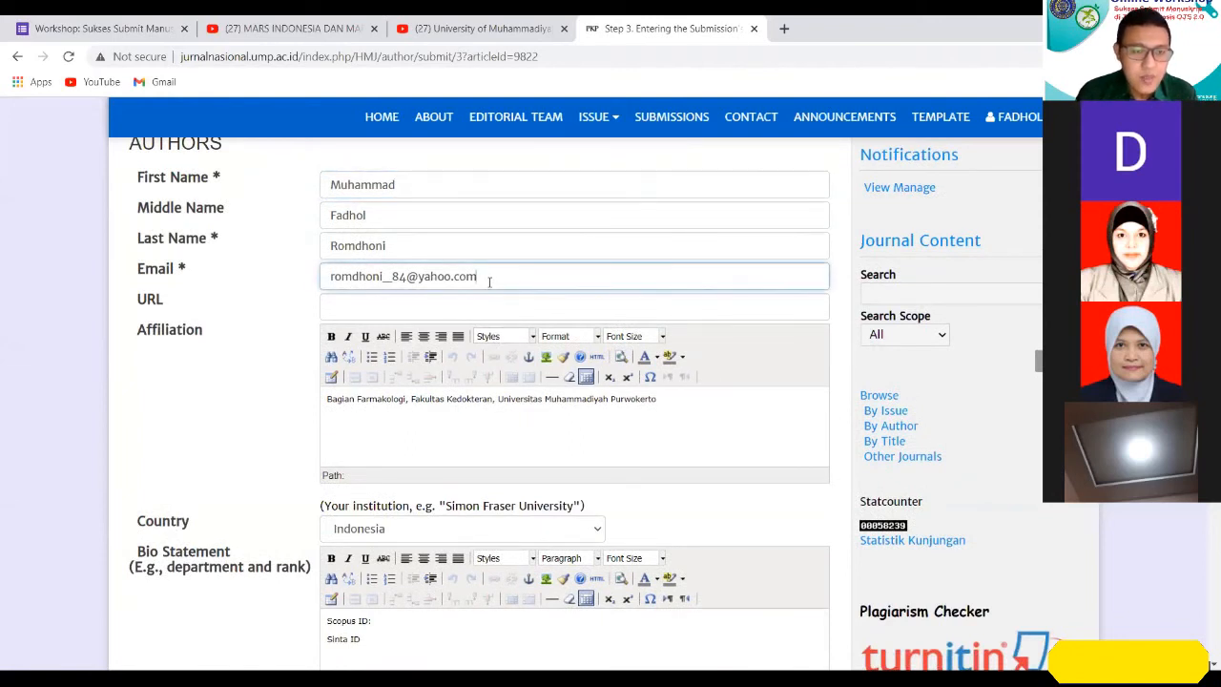
pyautogui.scroll(-1, 489, 281)
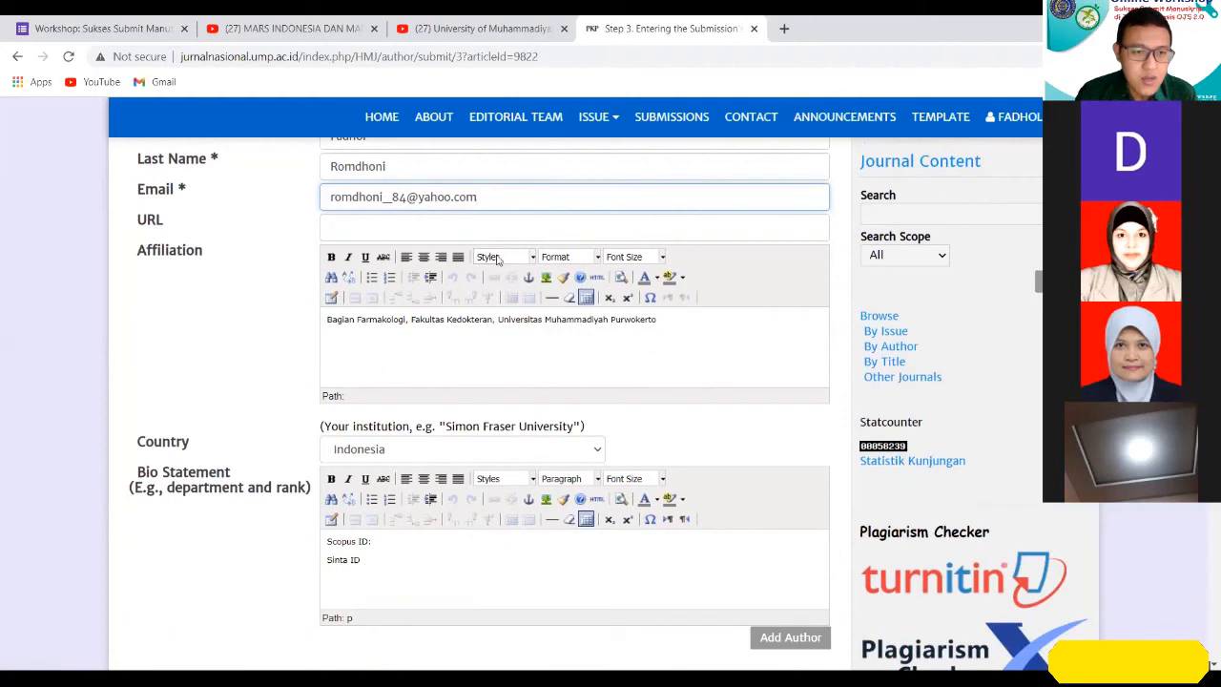
pyautogui.click(440, 340)
pyautogui.scroll(1, 442, 342)
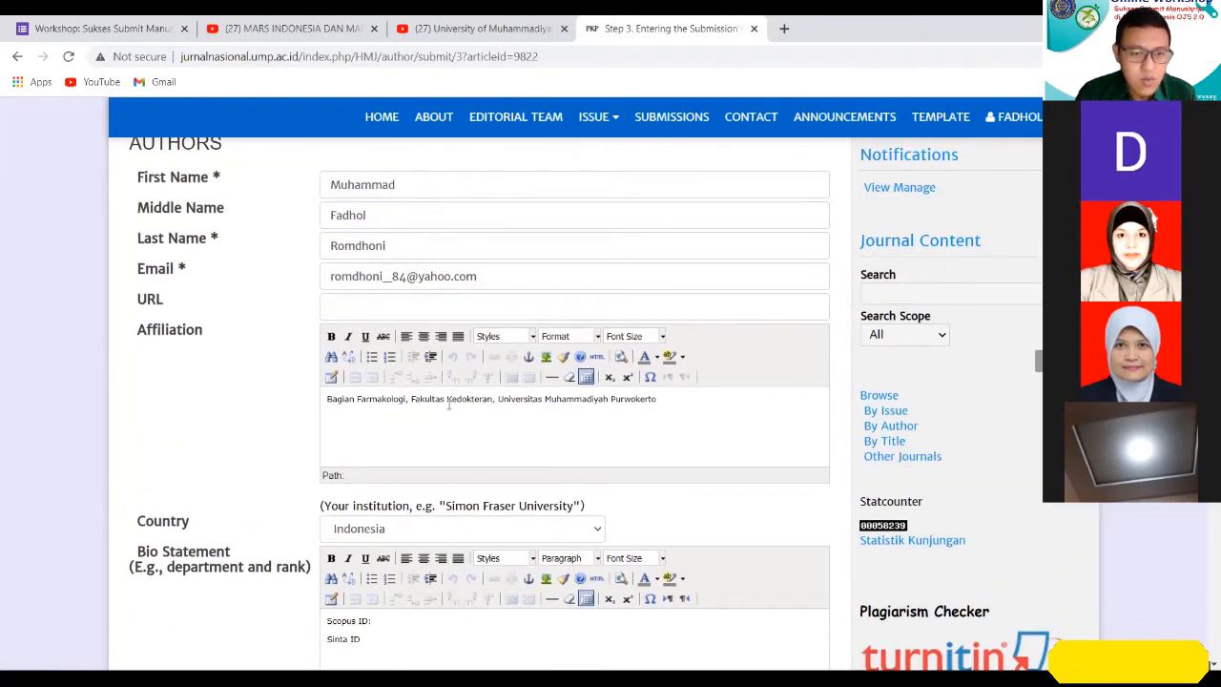
pyautogui.scroll(-2, 469, 403)
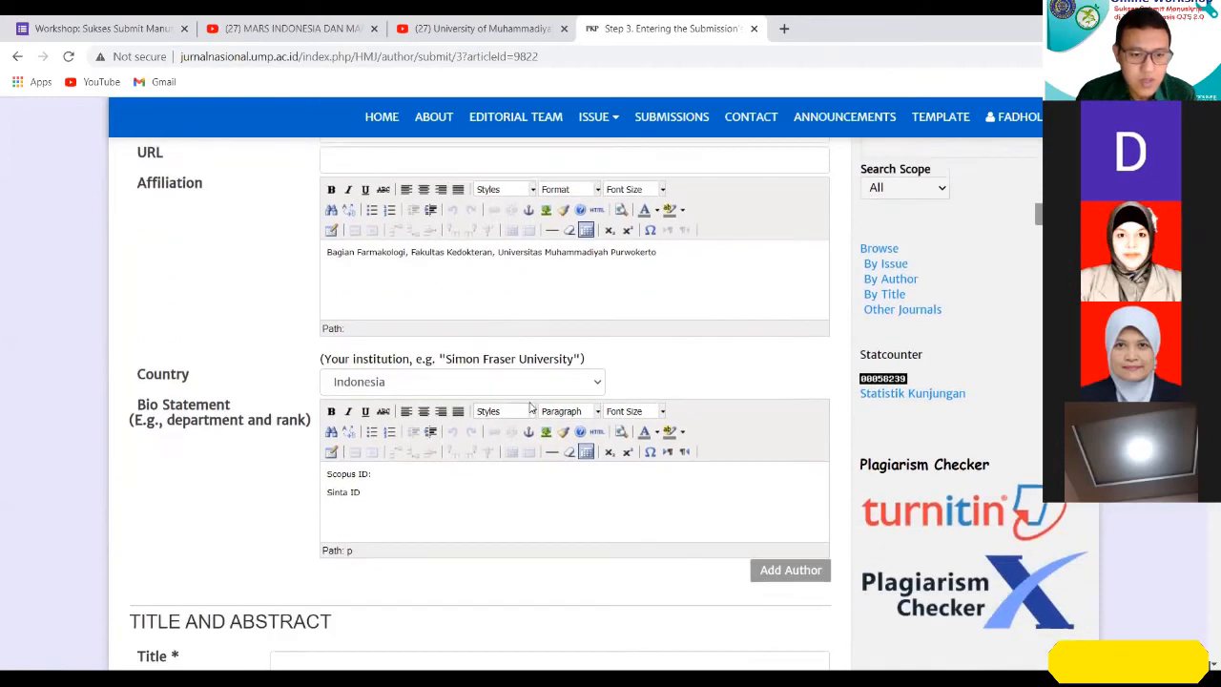
pyautogui.scroll(3, 554, 410)
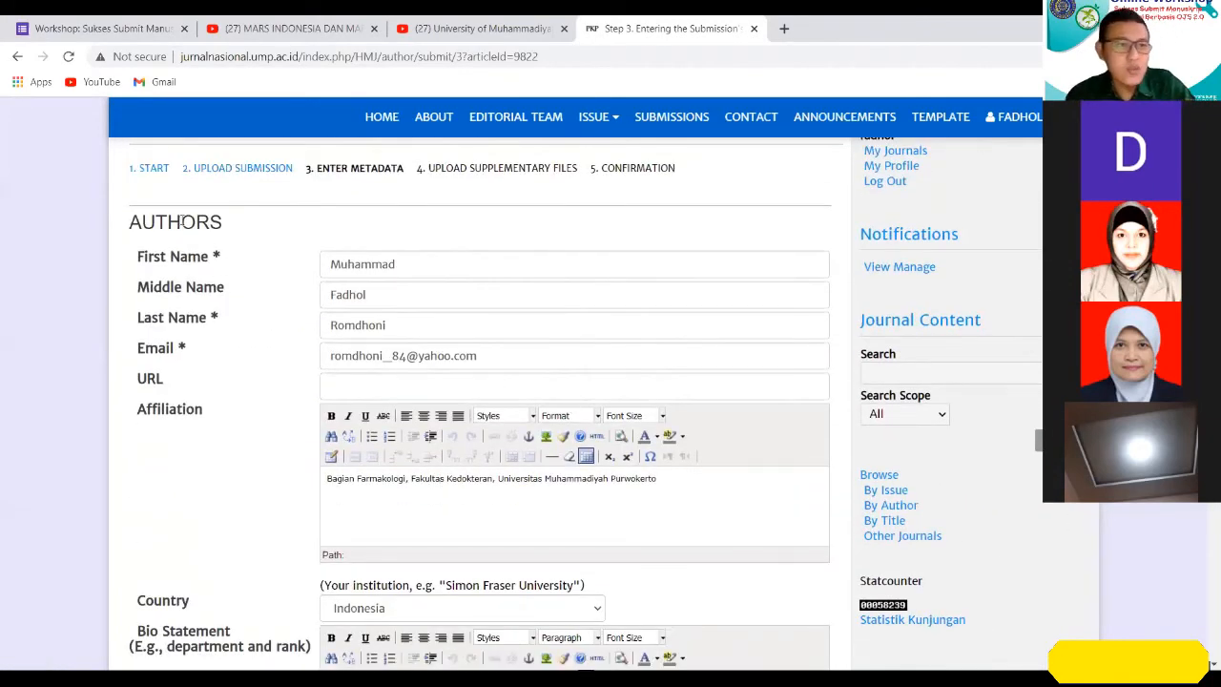
# Examine which fields belong to the Authors section and where the Title and Abstract section begins.
pyautogui.moveTo(130, 221); pyautogui.dragTo(221, 247)
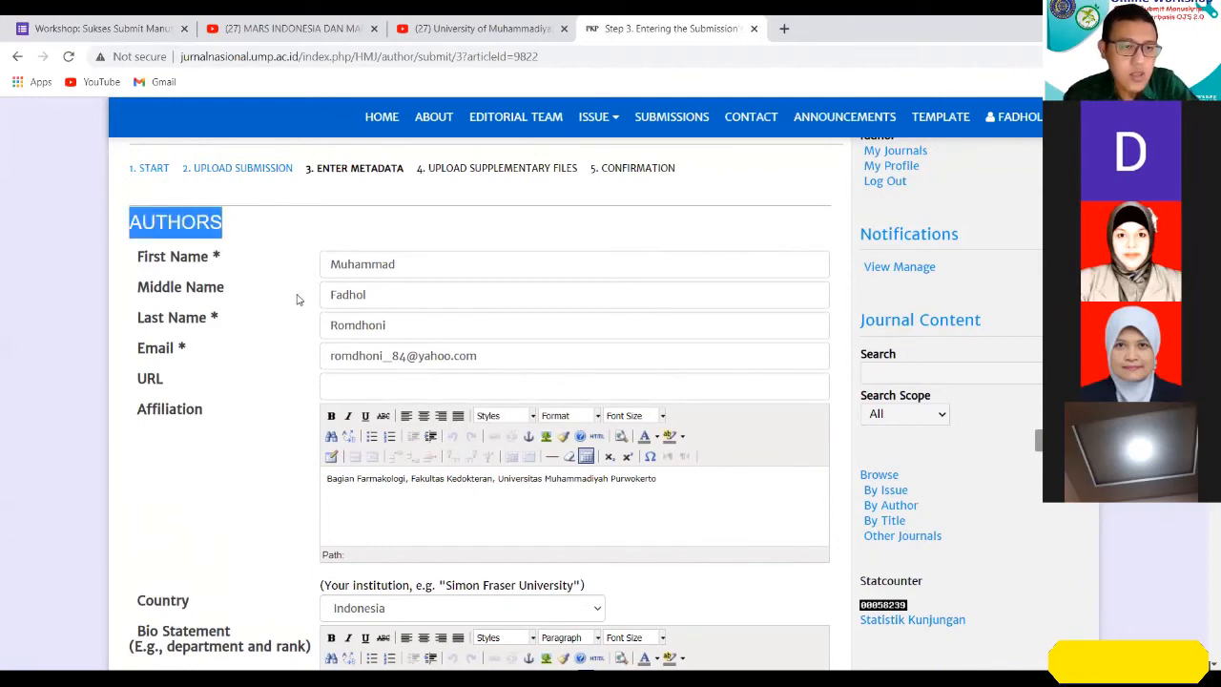
pyautogui.scroll(-3, 297, 299)
pyautogui.scroll(-2, 297, 299)
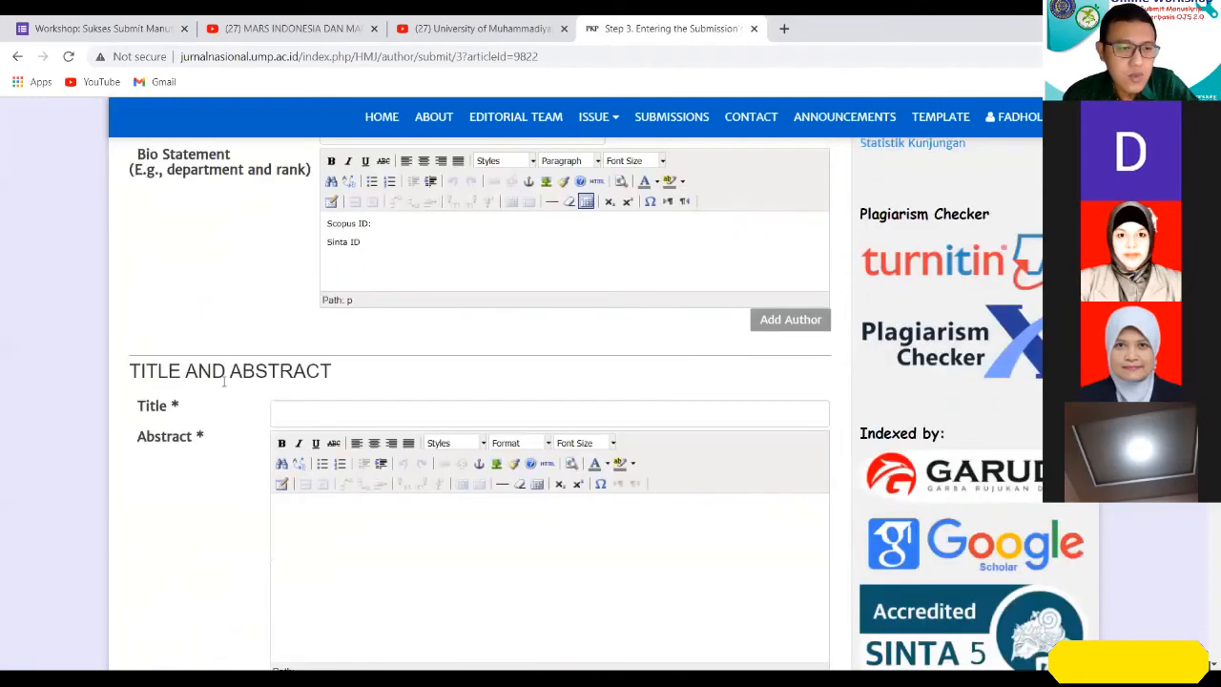
pyautogui.scroll(3, 295, 376)
pyautogui.scroll(4, 294, 376)
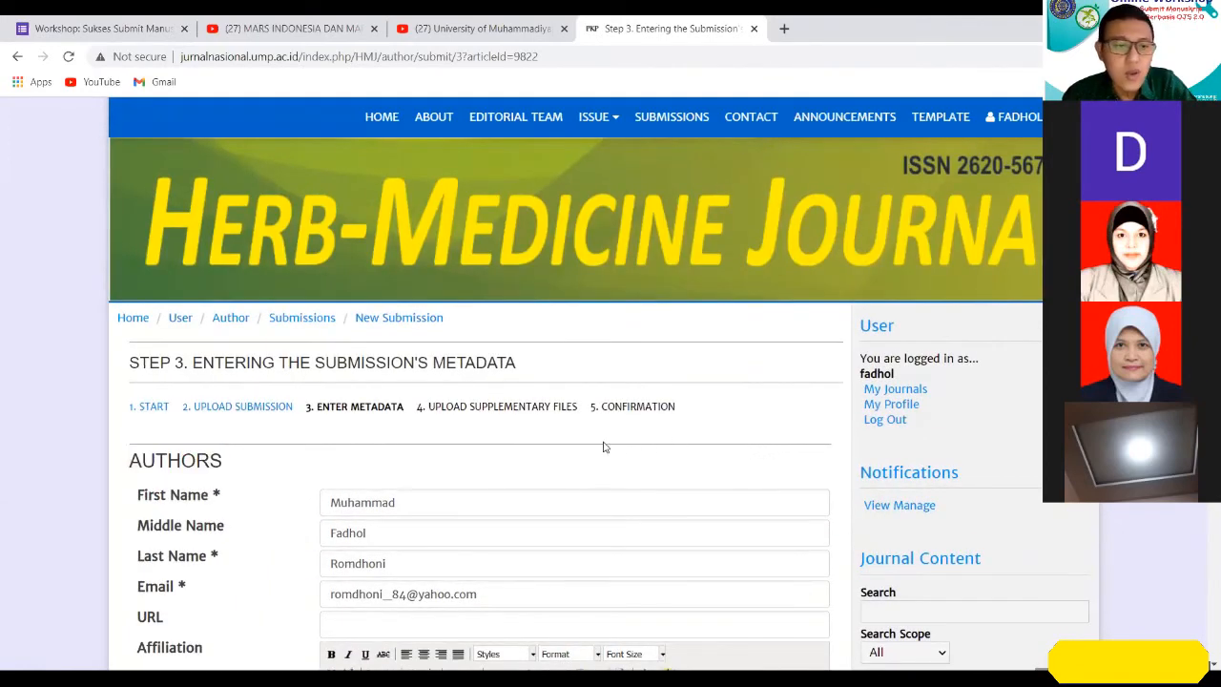
pyautogui.scroll(-1, 485, 445)
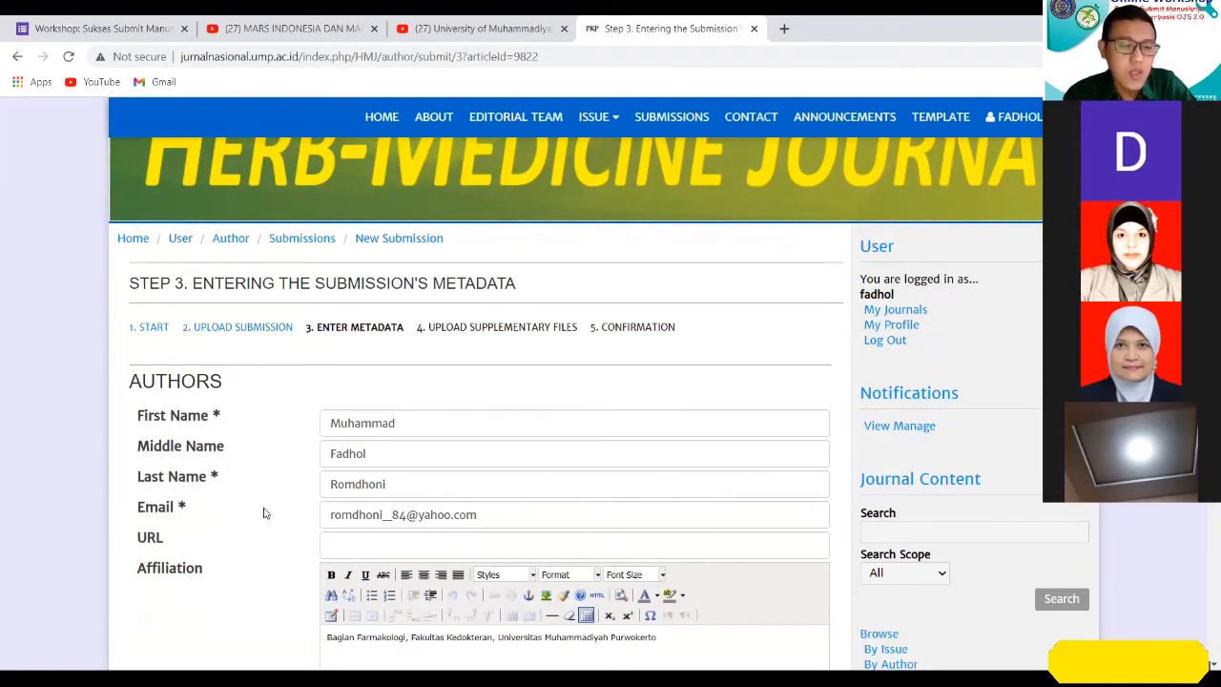
pyautogui.scroll(-1, 272, 498)
pyautogui.scroll(-3, 272, 498)
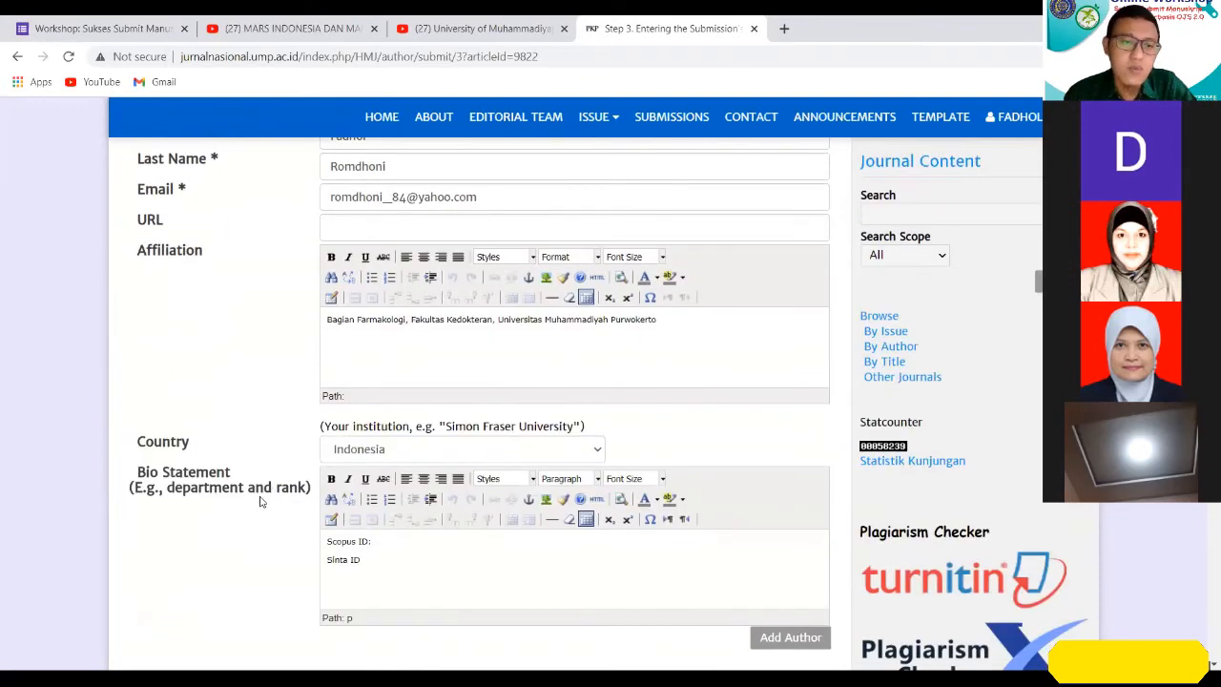
pyautogui.scroll(1, 260, 501)
pyautogui.scroll(-2, 262, 501)
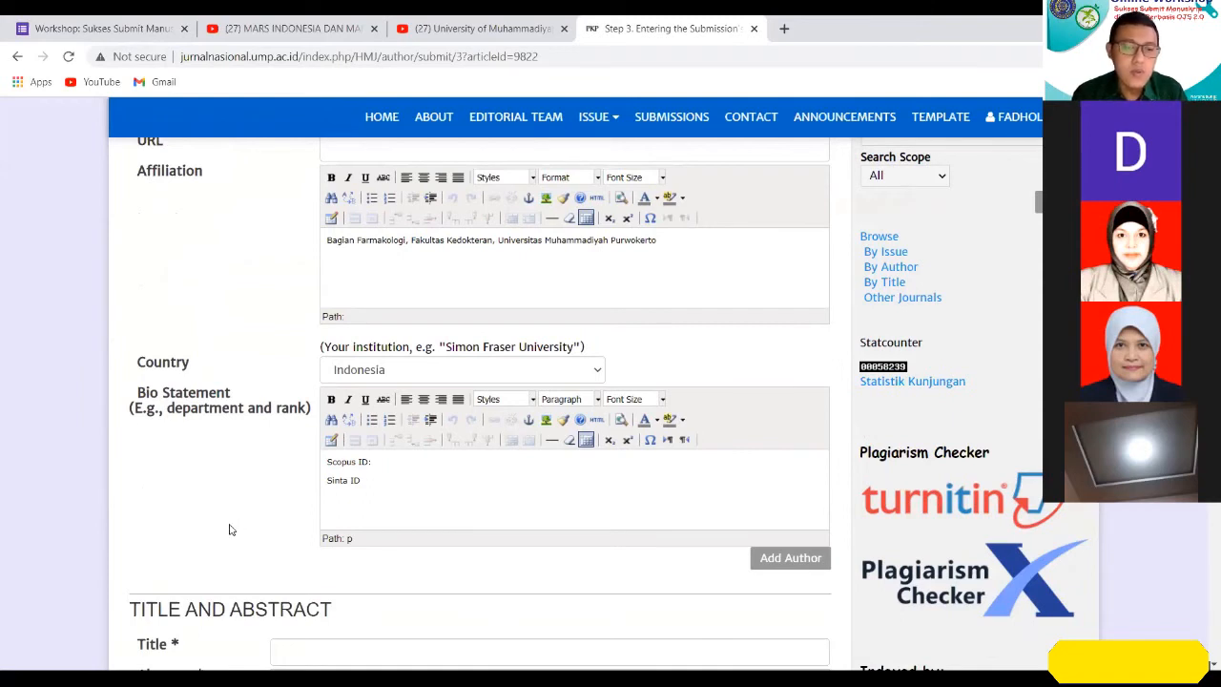
# Add a second, blank author entry below the prefilled author's bio statement.
pyautogui.scroll(-1, 234, 524)
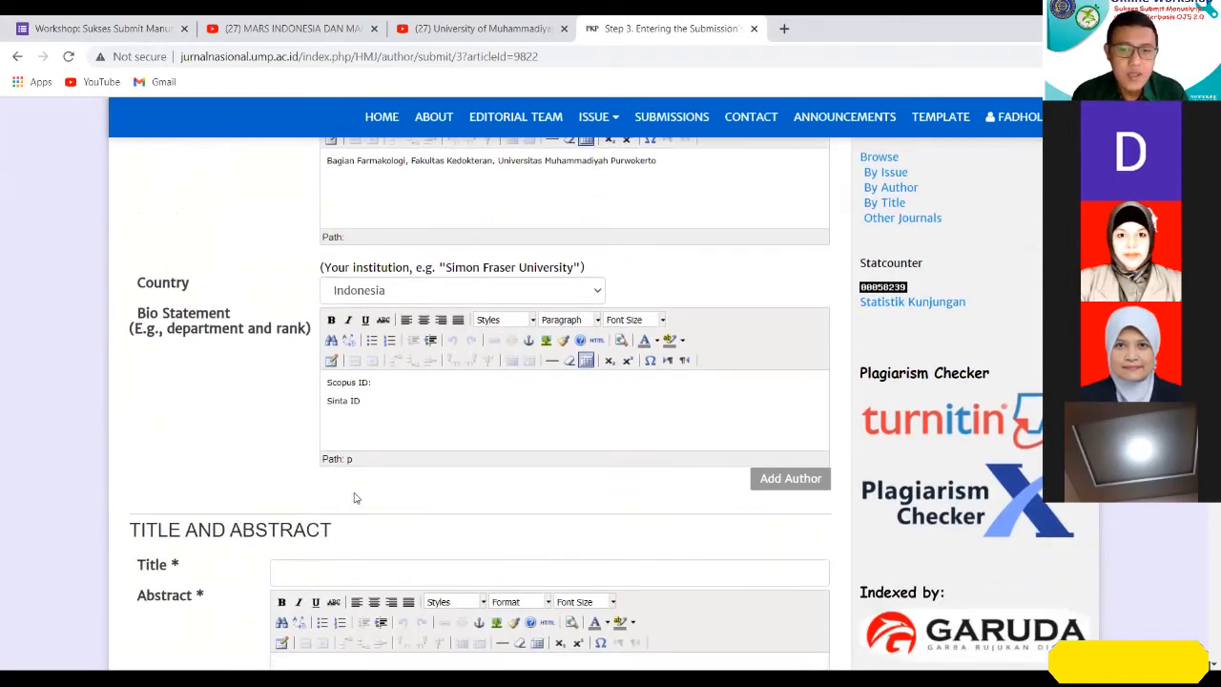
pyautogui.click(791, 480)
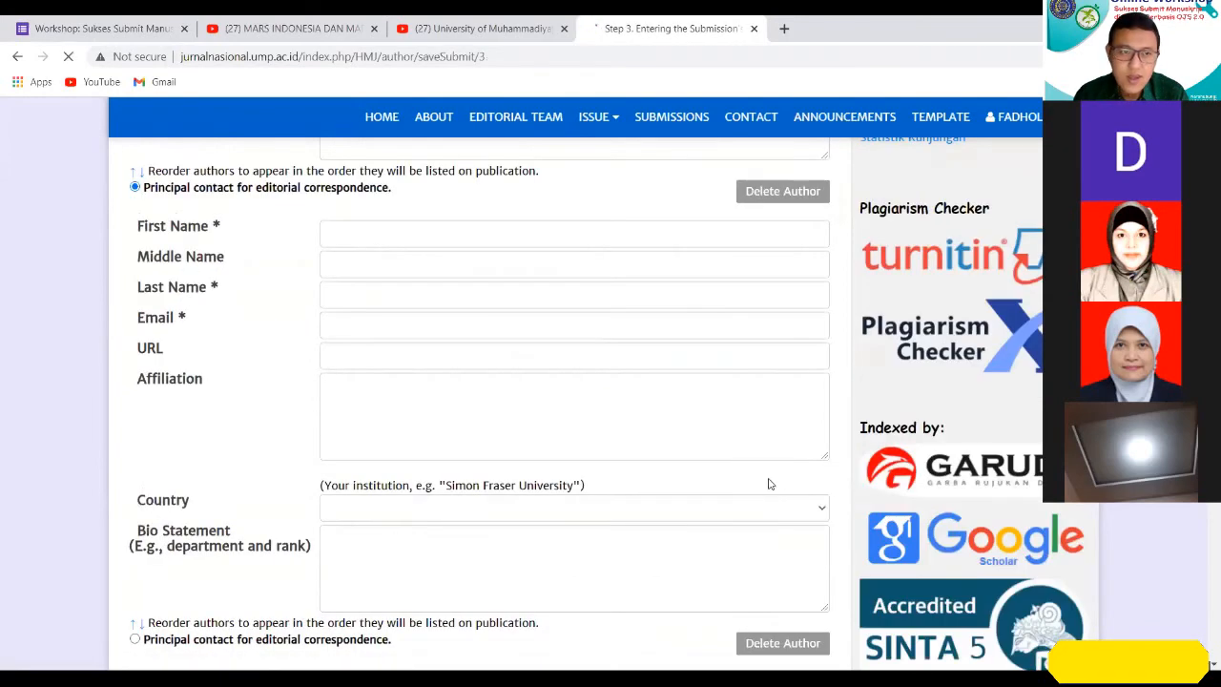
pyautogui.scroll(-1, 496, 418)
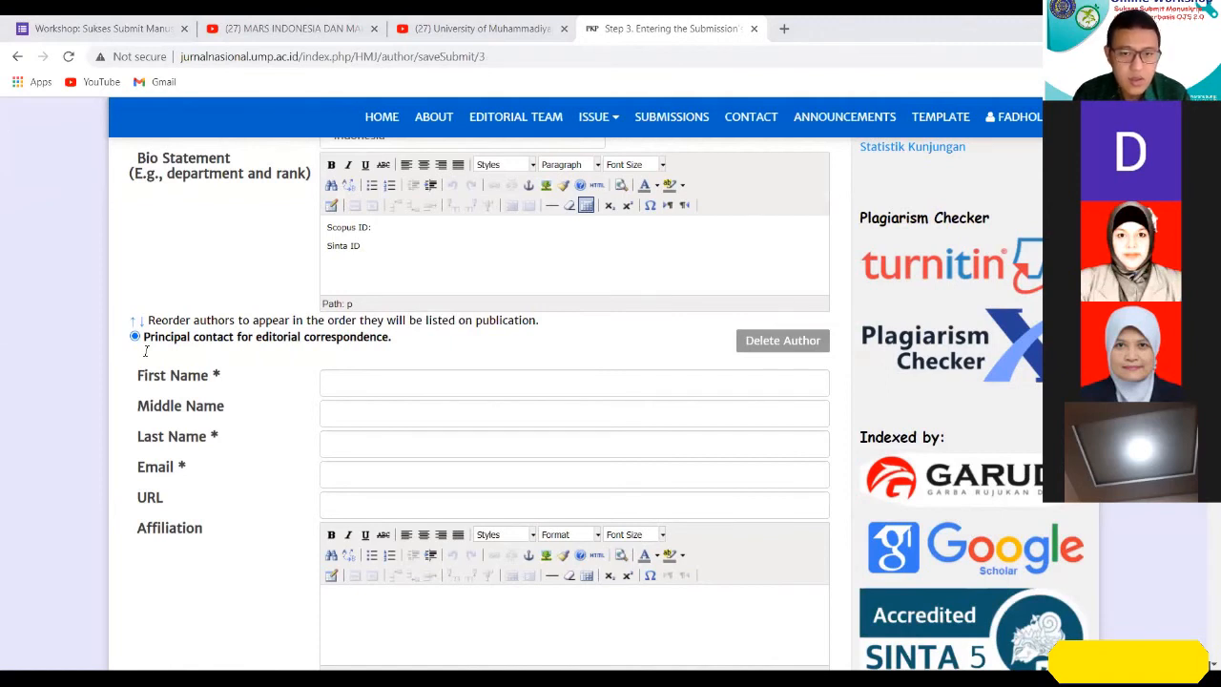
# Paste the second author's full name into the First Name field and move its last two words to Middle Name.
pyautogui.click(683, 377)
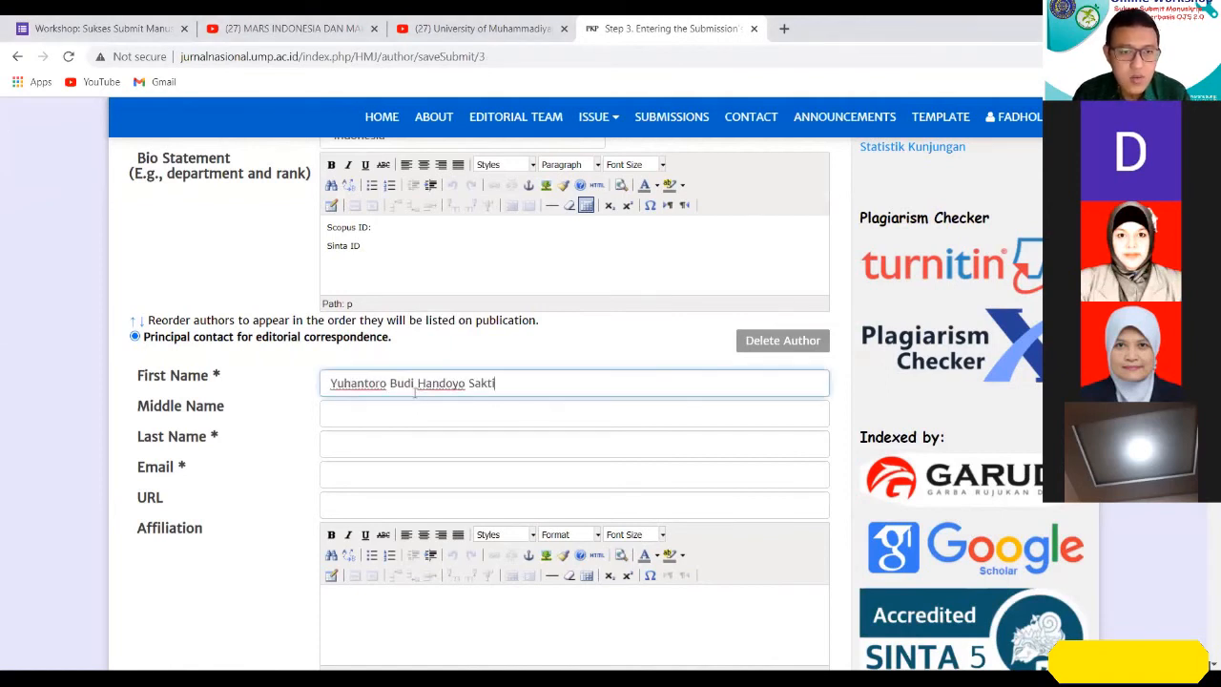
pyautogui.moveTo(391, 383); pyautogui.dragTo(559, 373)
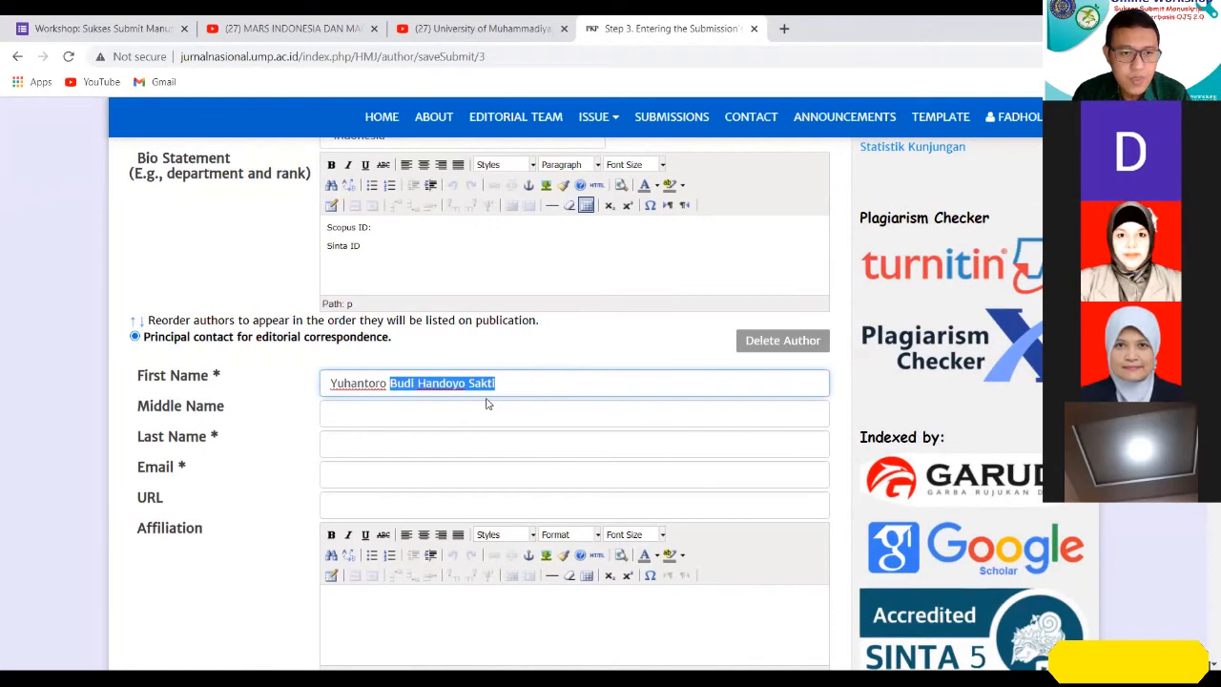
pyautogui.click(420, 383)
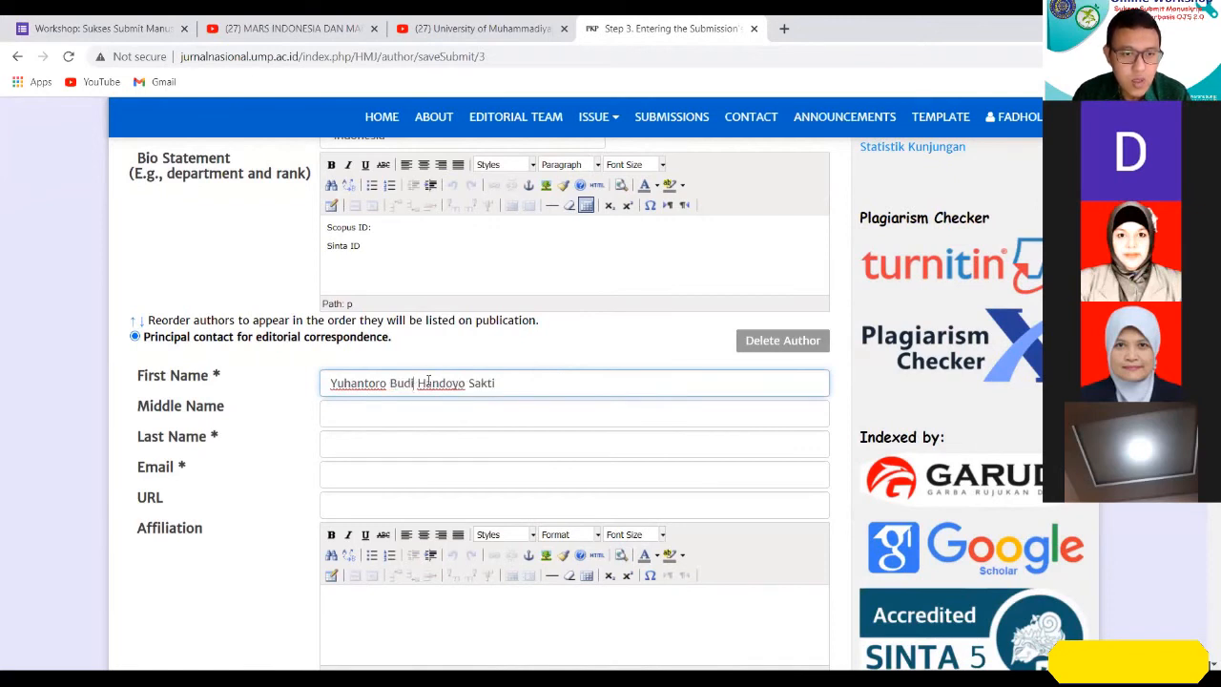
pyautogui.moveTo(417, 383); pyautogui.dragTo(540, 382)
pyautogui.hotkey('ctrl', 'x')
pyautogui.click(442, 417)
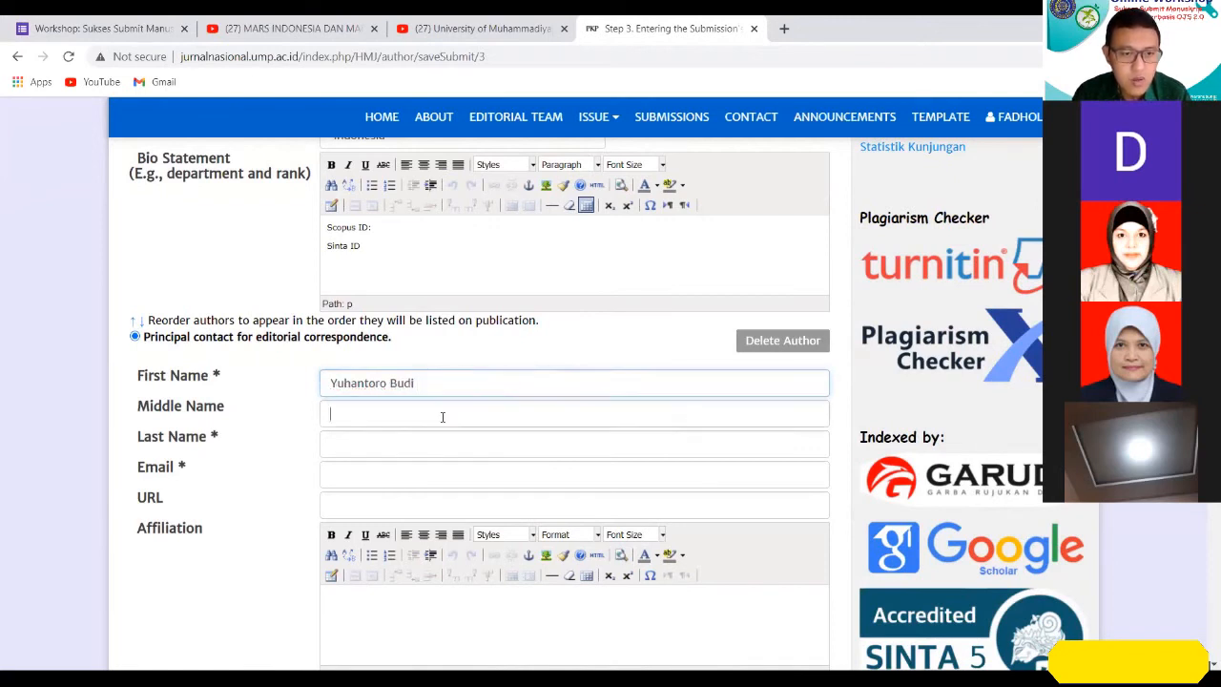
pyautogui.hotkey('ctrl', 'v')
# Move the final word of the second author's middle name into the Last Name field, keeping it there only once.
pyautogui.moveTo(381, 413); pyautogui.dragTo(417, 417)
pyautogui.press('BackSpace')
pyautogui.click(398, 441)
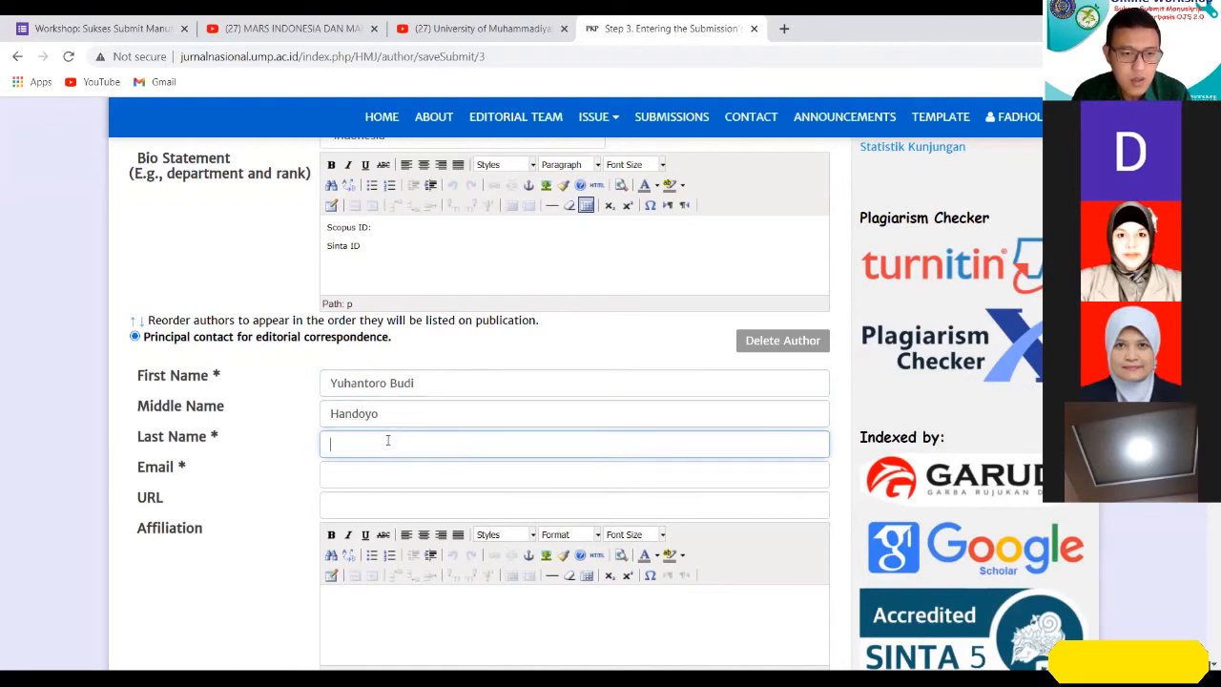
pyautogui.hotkey('ctrl', 'v')
pyautogui.hotkey('ctrl', 'v')
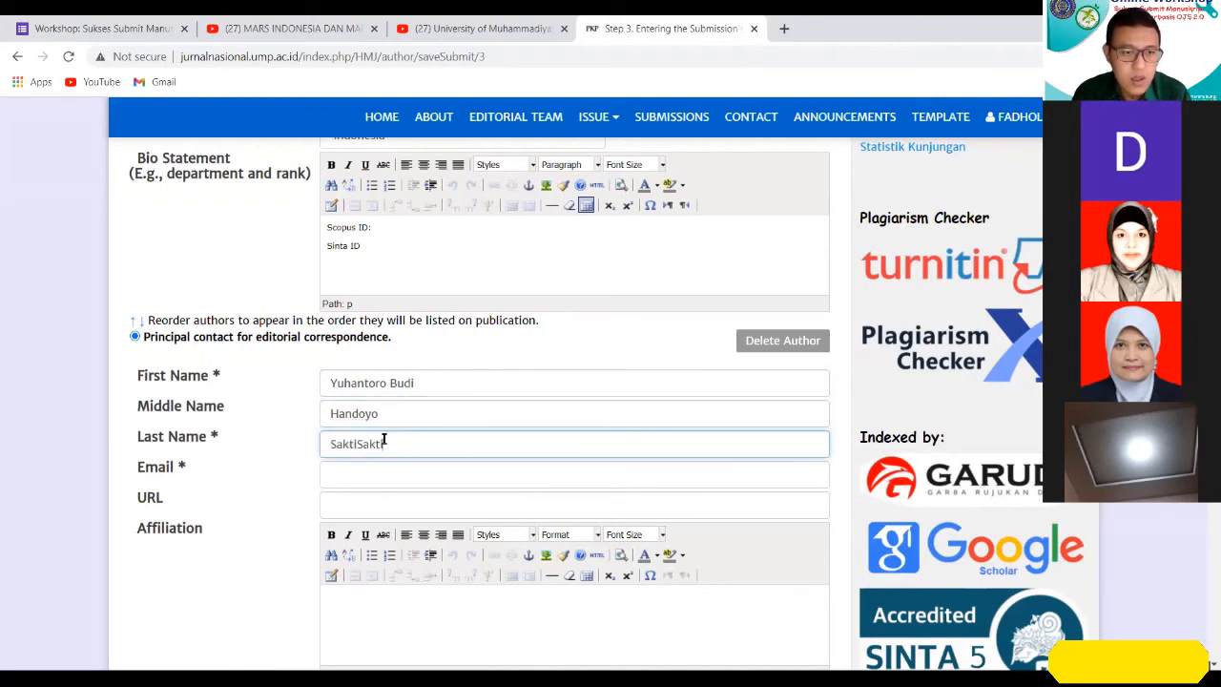
pyautogui.press('BackSpace')
pyautogui.press('BackSpace')
pyautogui.press('BackSpace')
pyautogui.press('BackSpace')
pyautogui.press('BackSpace')
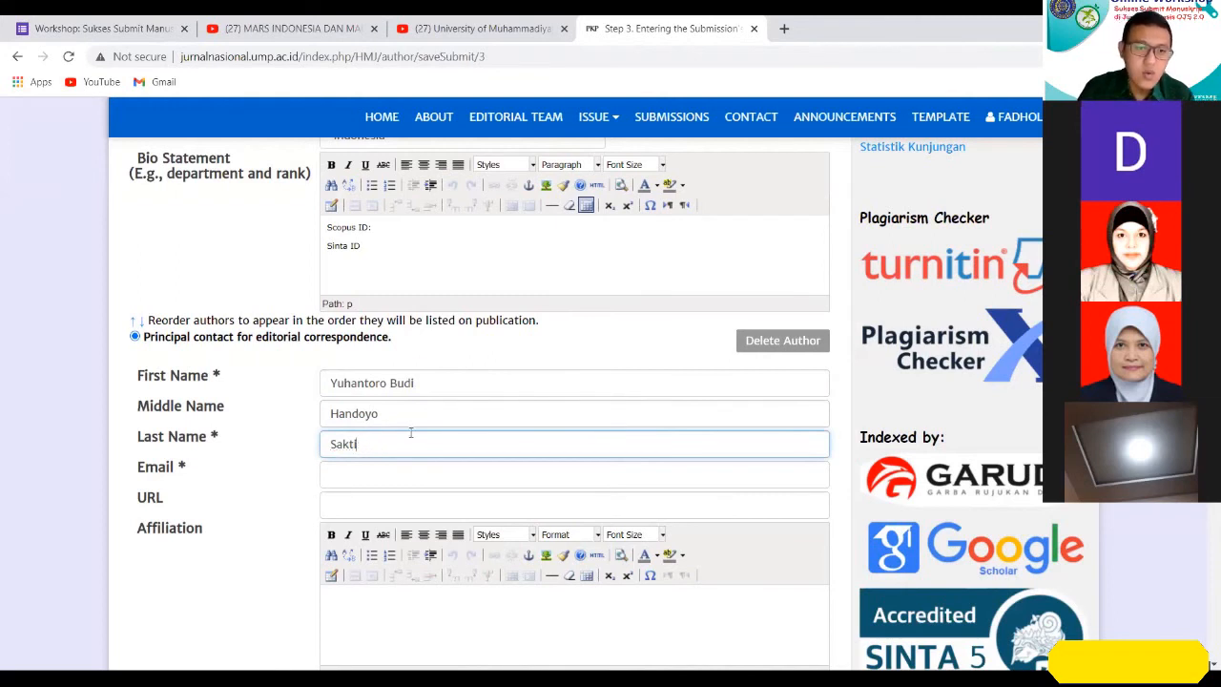
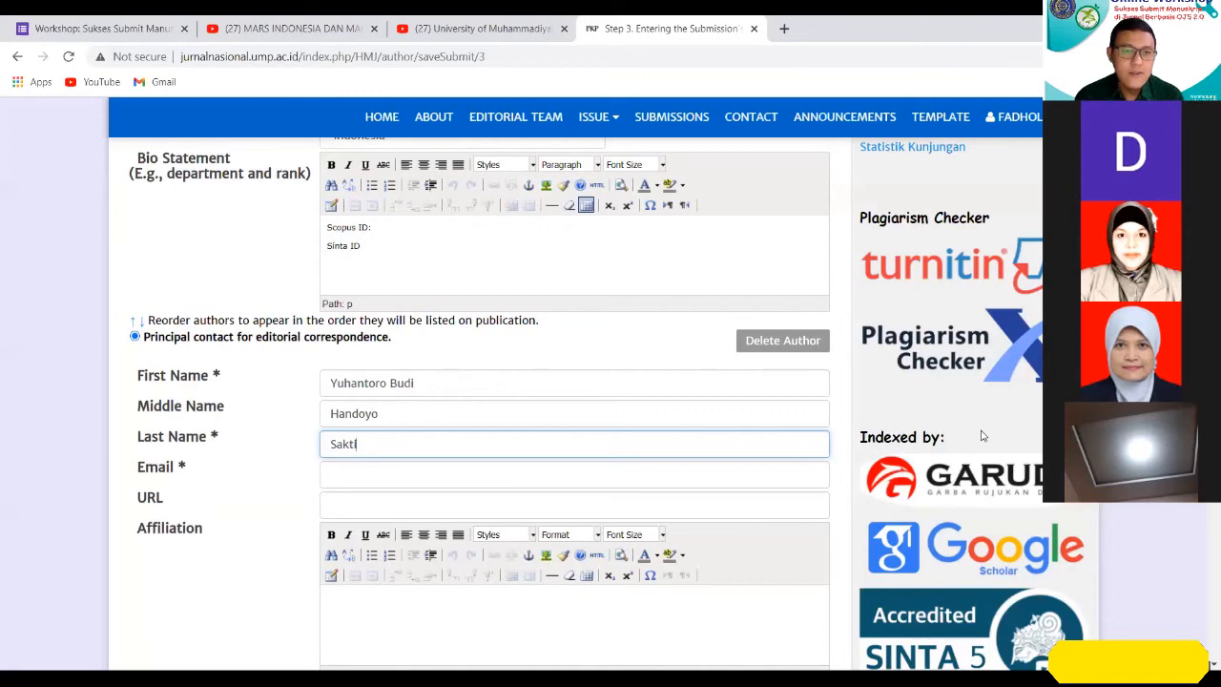
# Copy the first author's e-mail address into the second author's Email field.
pyautogui.click(478, 475)
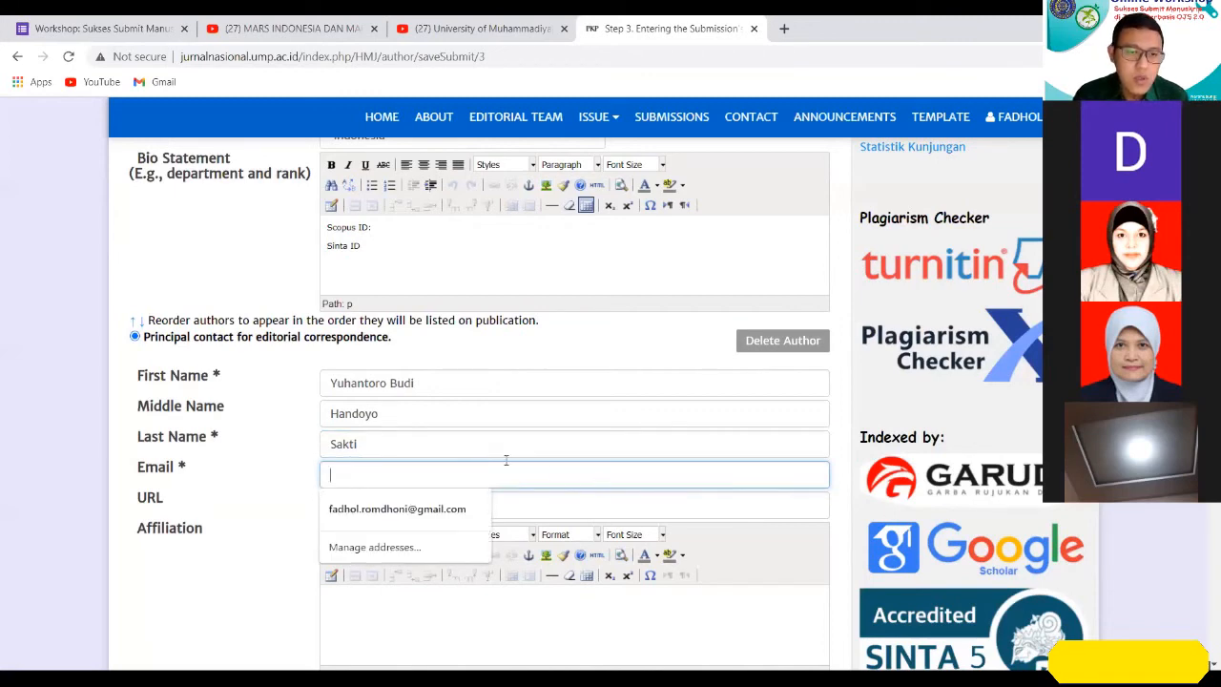
pyautogui.scroll(3, 458, 465)
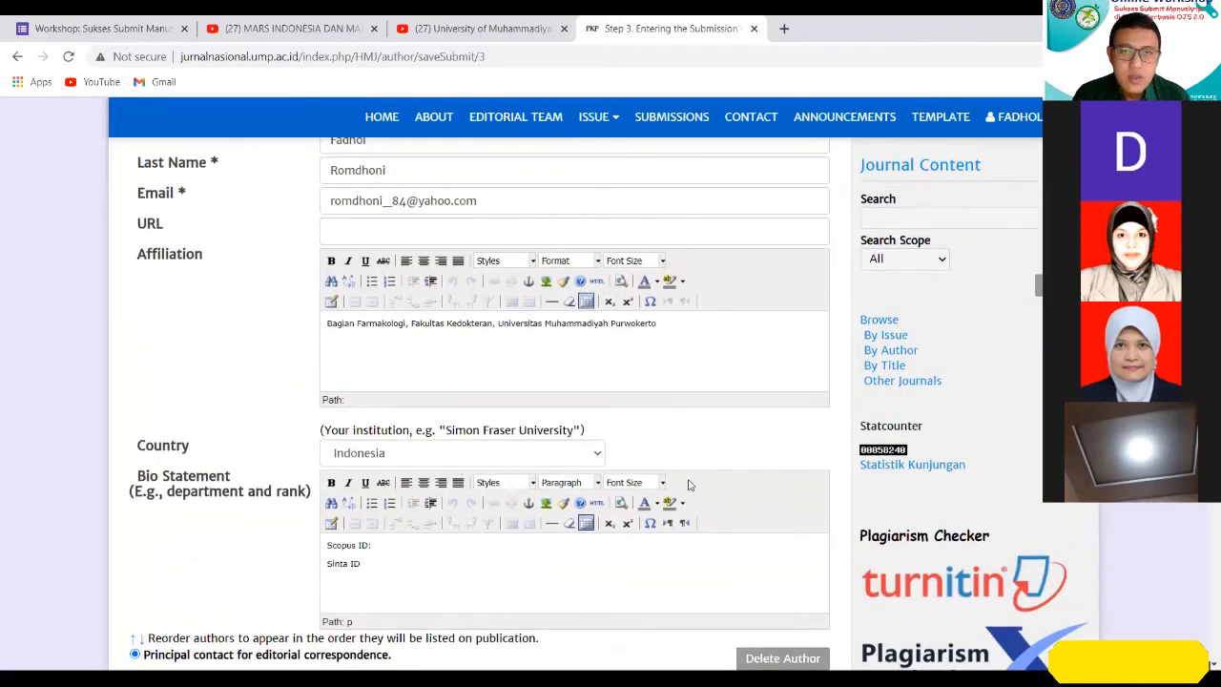
pyautogui.scroll(1, 689, 487)
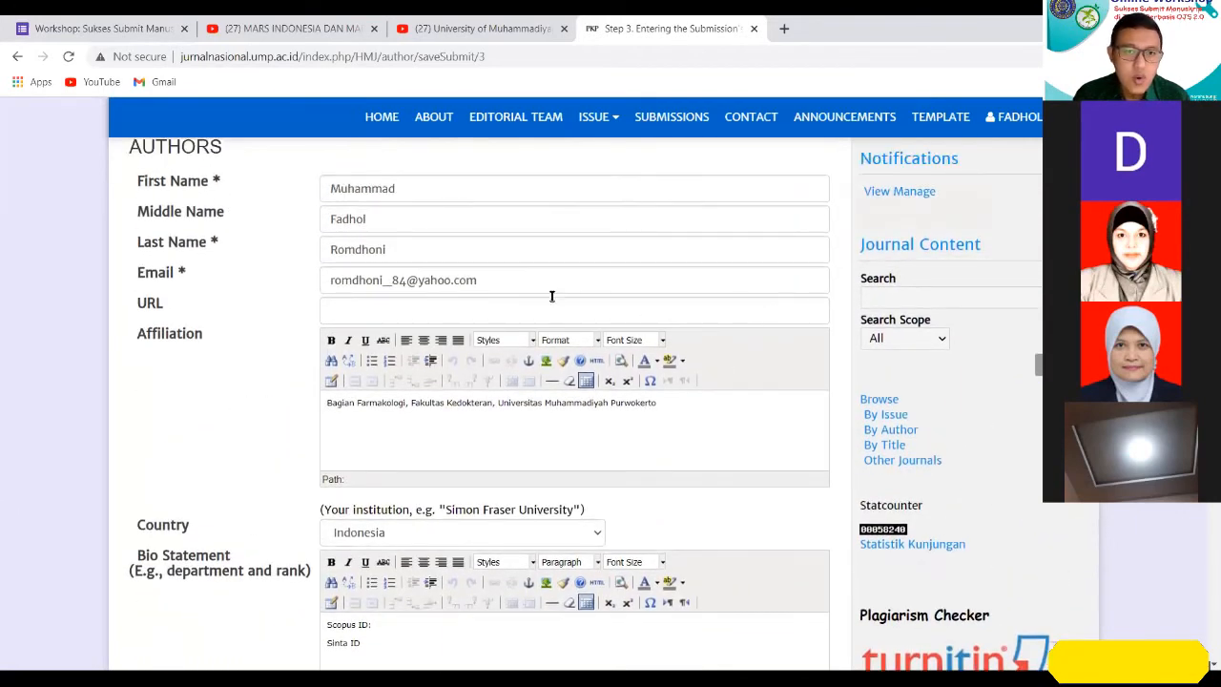
pyautogui.moveTo(554, 284); pyautogui.dragTo(295, 303)
pyautogui.hotkey('ctrl', 'c')
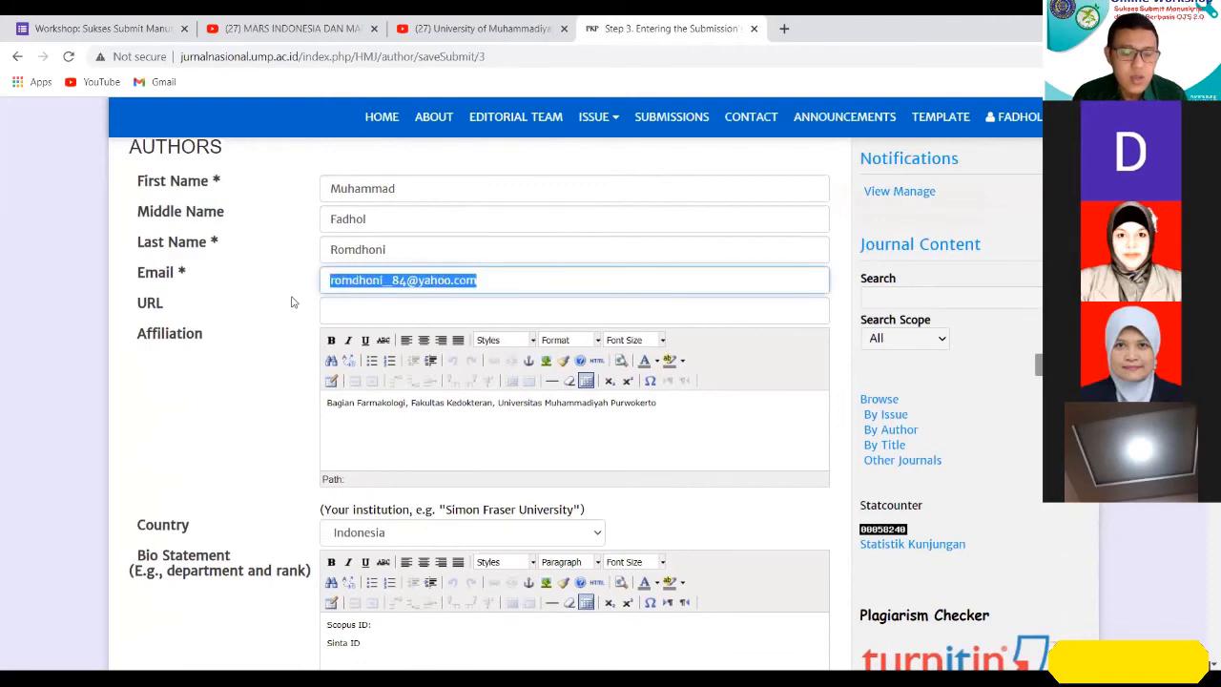
pyautogui.scroll(-4, 526, 414)
pyautogui.scroll(-1, 437, 385)
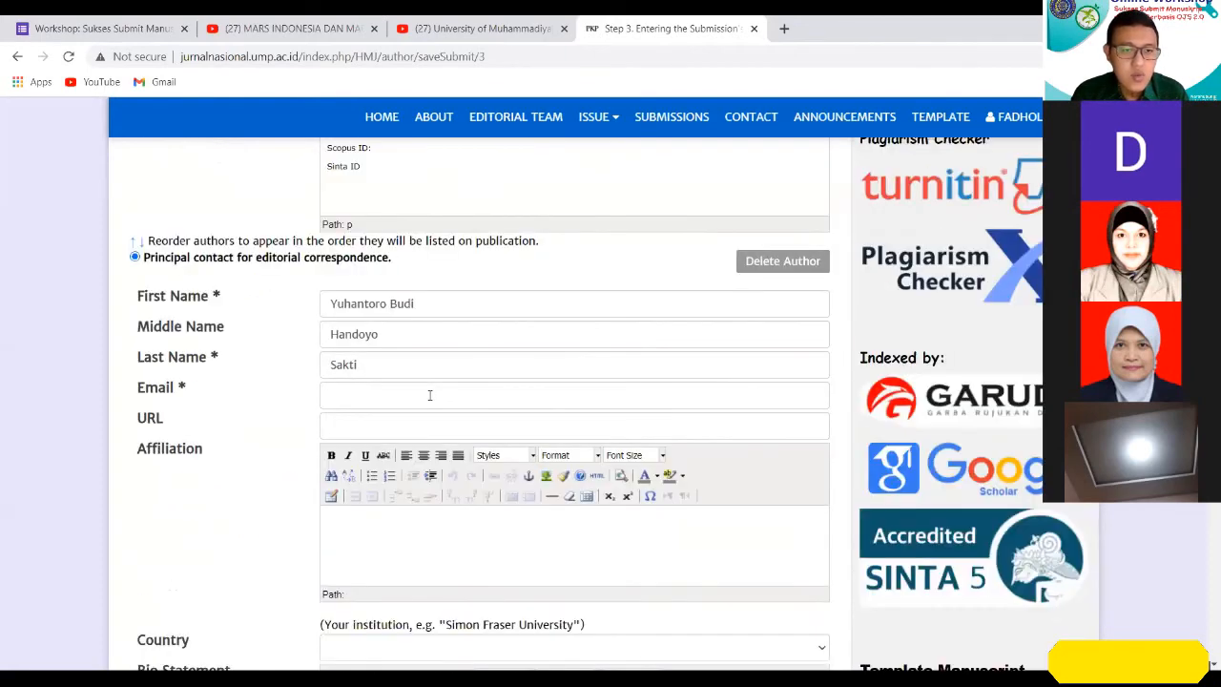
pyautogui.click(429, 395)
pyautogui.hotkey('ctrl', 'v')
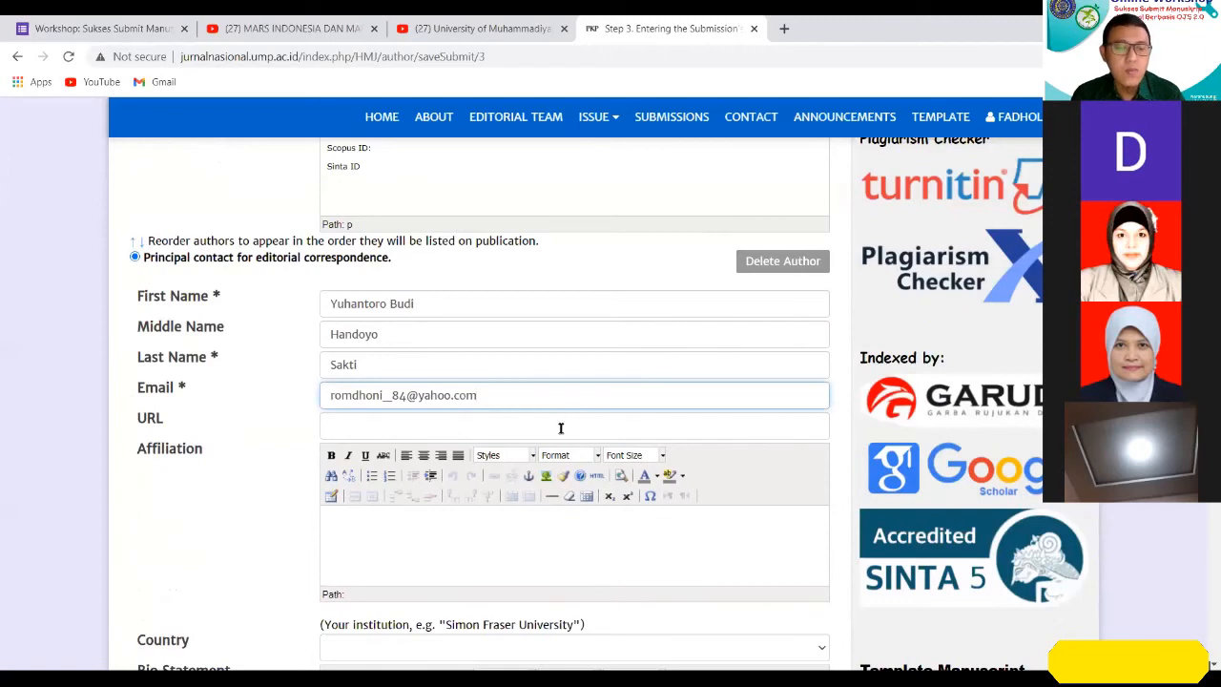
# Set the second author's country to Indonesia.
pyautogui.scroll(-2, 592, 419)
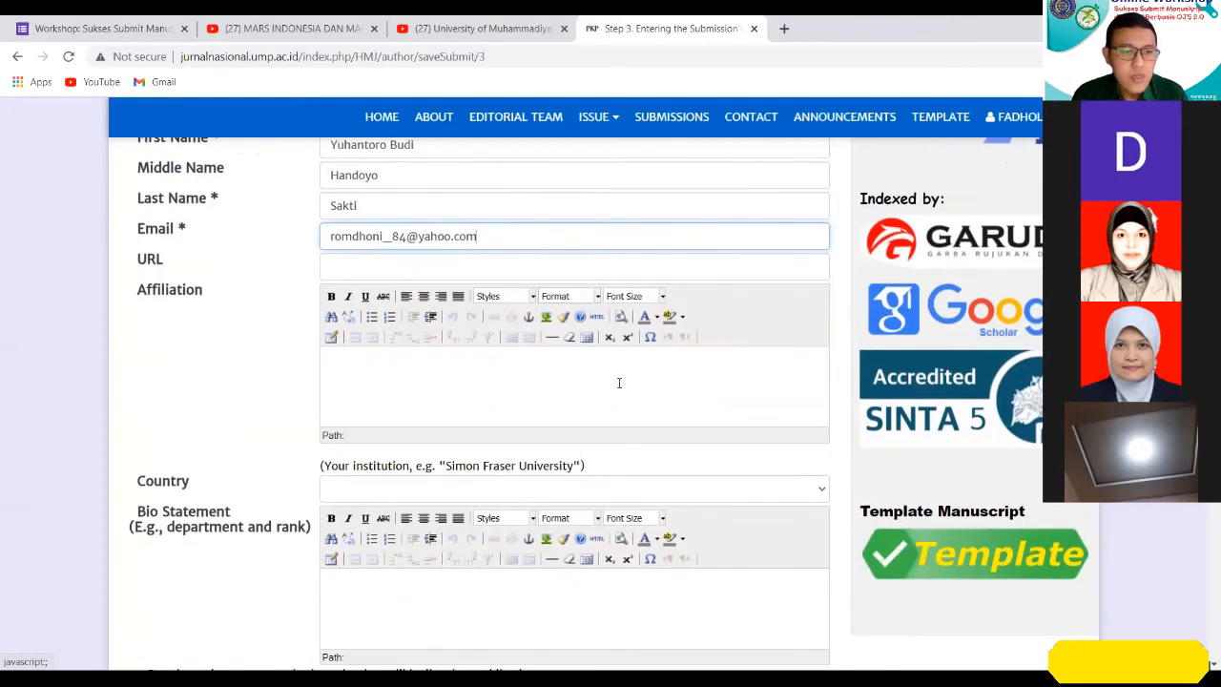
pyautogui.scroll(-1, 646, 438)
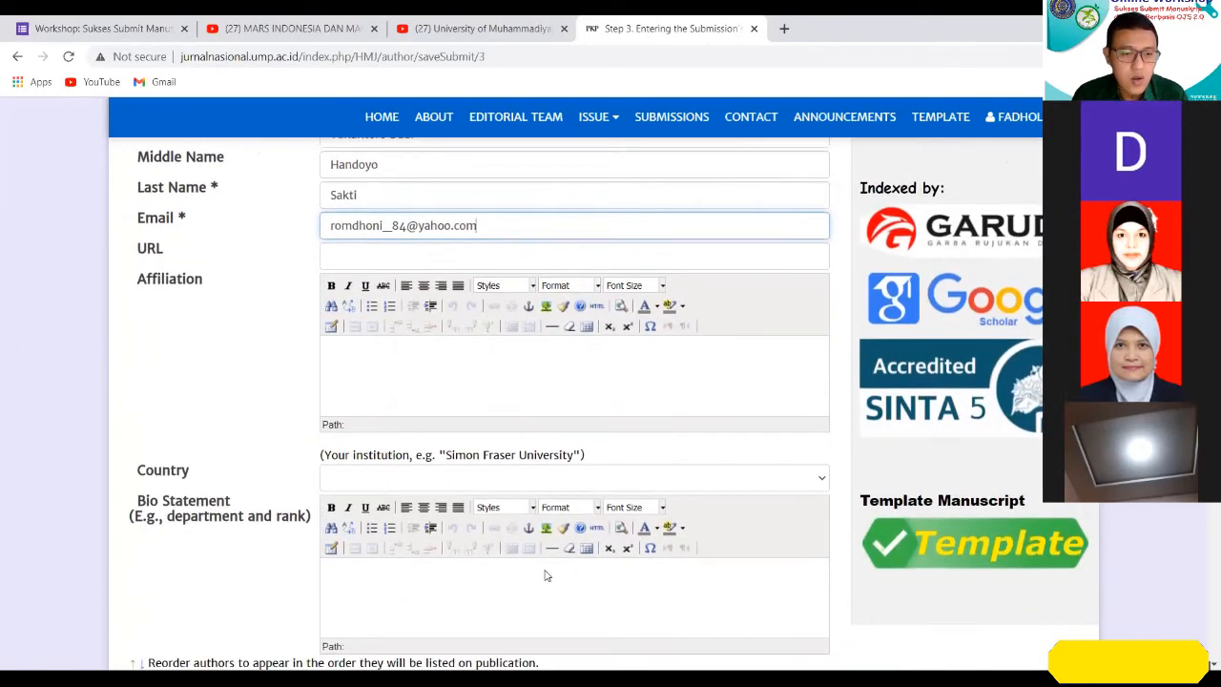
pyautogui.click(657, 412)
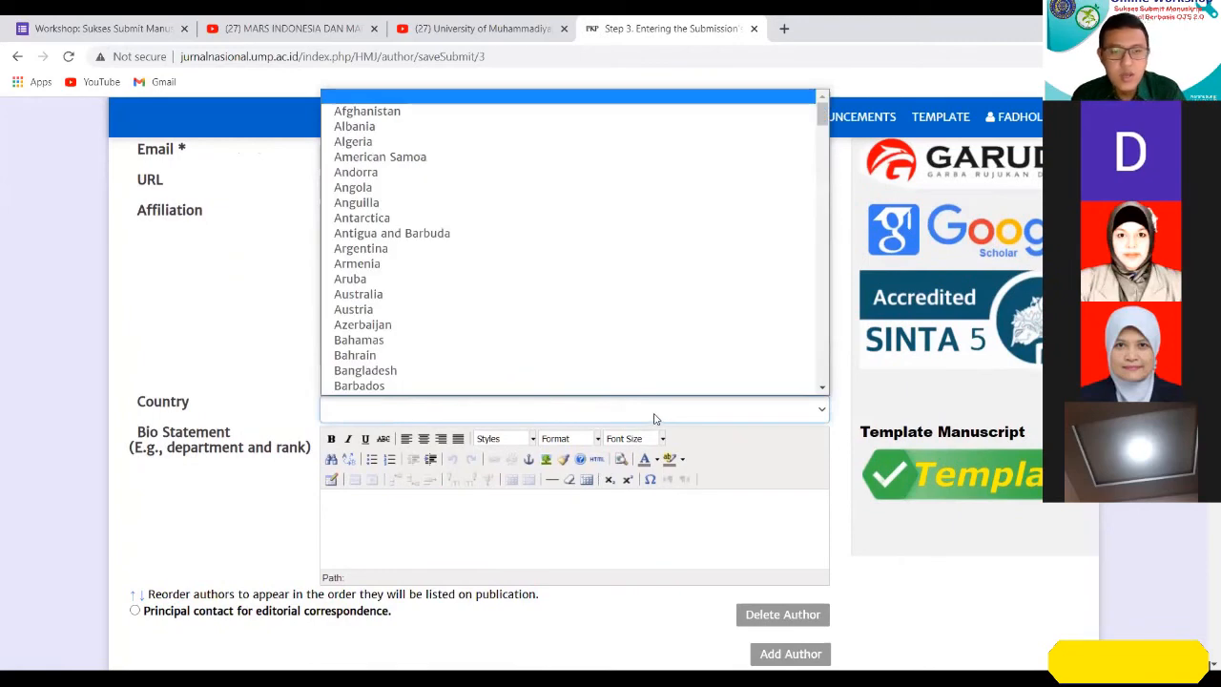
pyautogui.write('india')
pyautogui.press('Down')
pyautogui.press('Return')
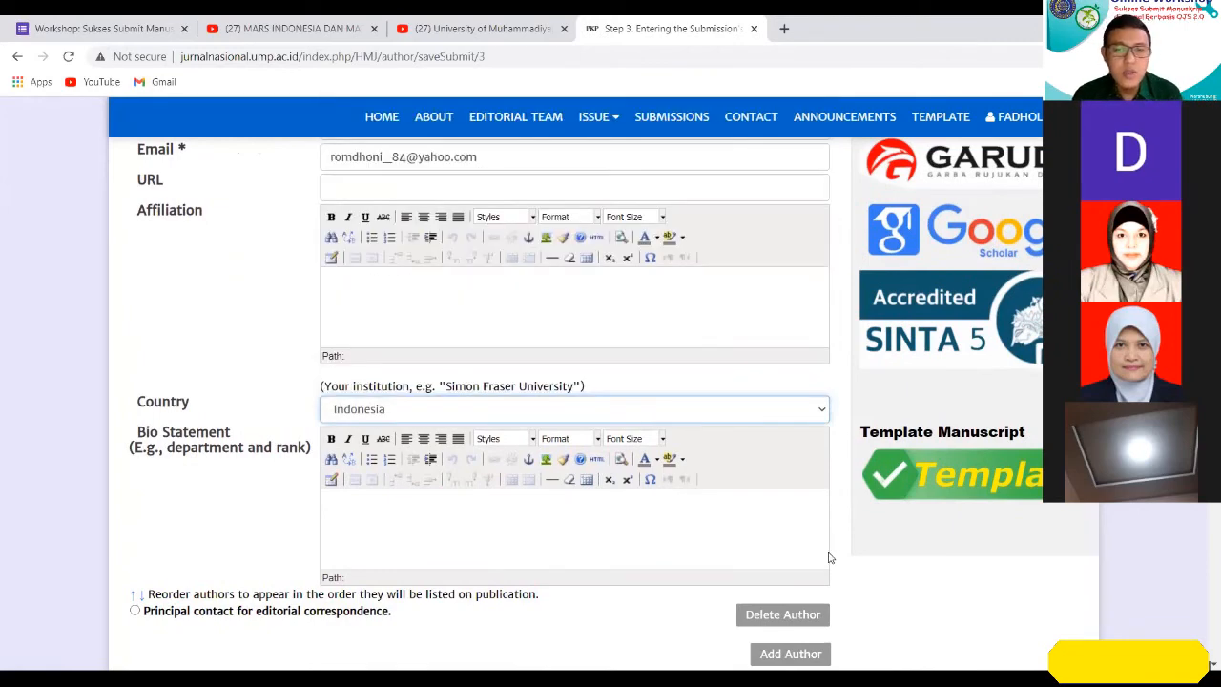
# Add a third author entry below the second author and enter that author's full name in its First Name field.
pyautogui.scroll(-1, 874, 557)
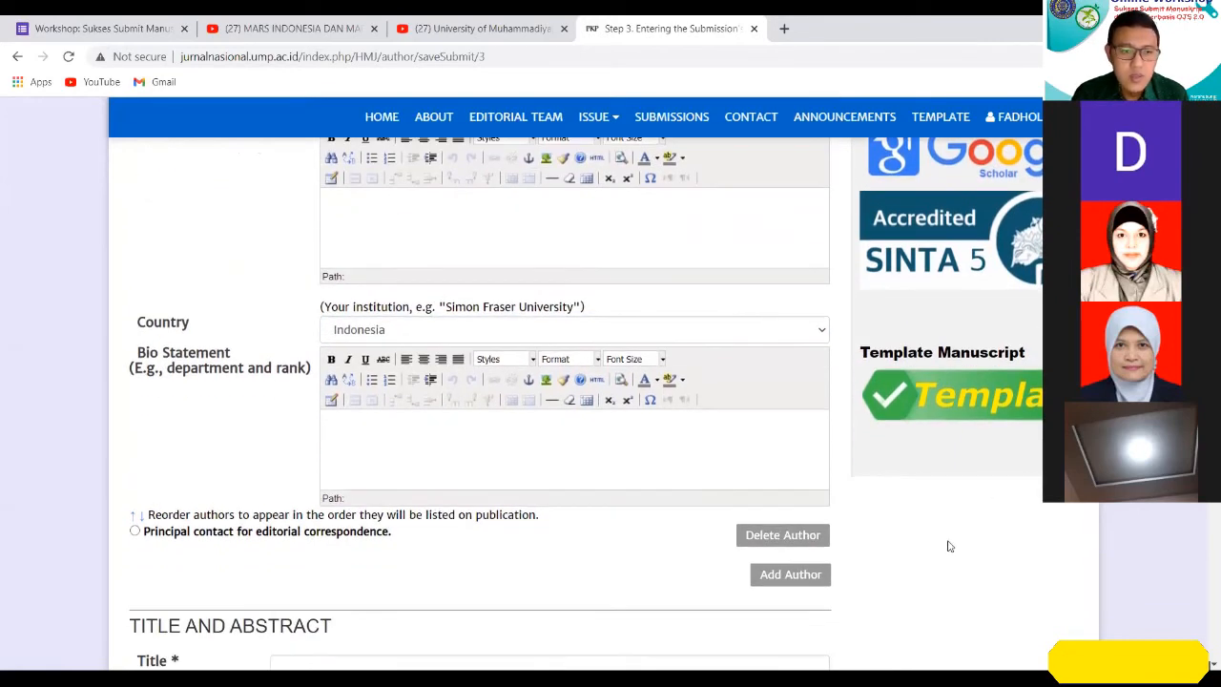
pyautogui.click(775, 576)
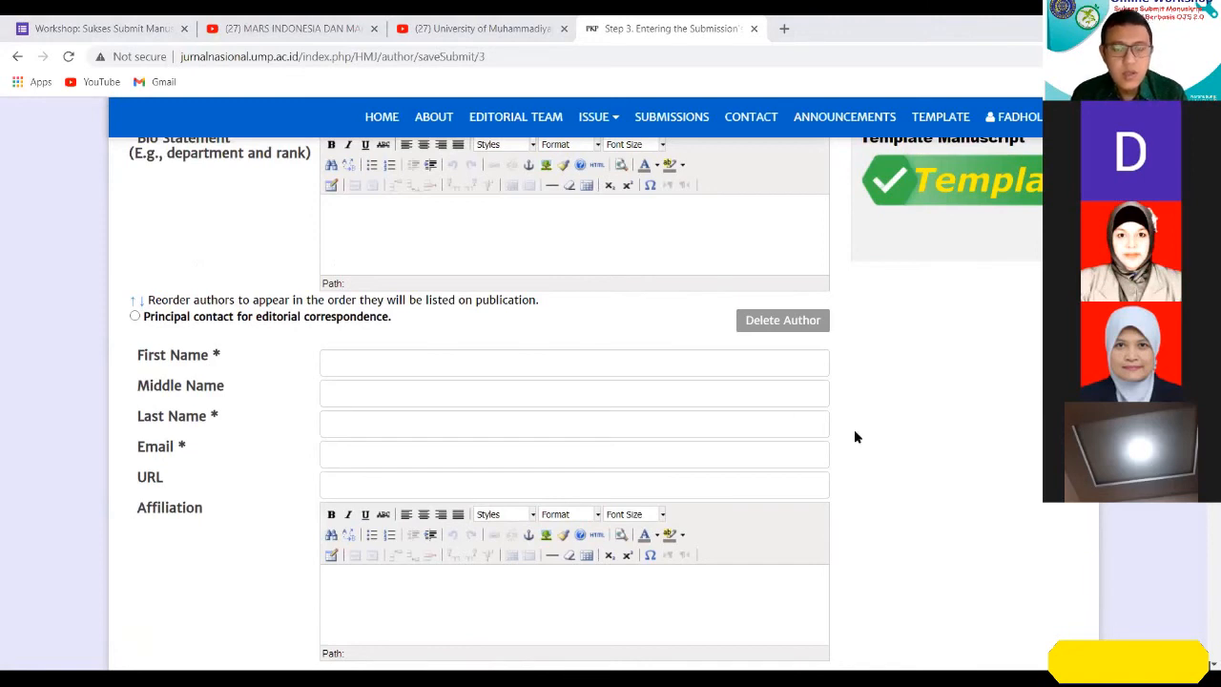
pyautogui.click(414, 353)
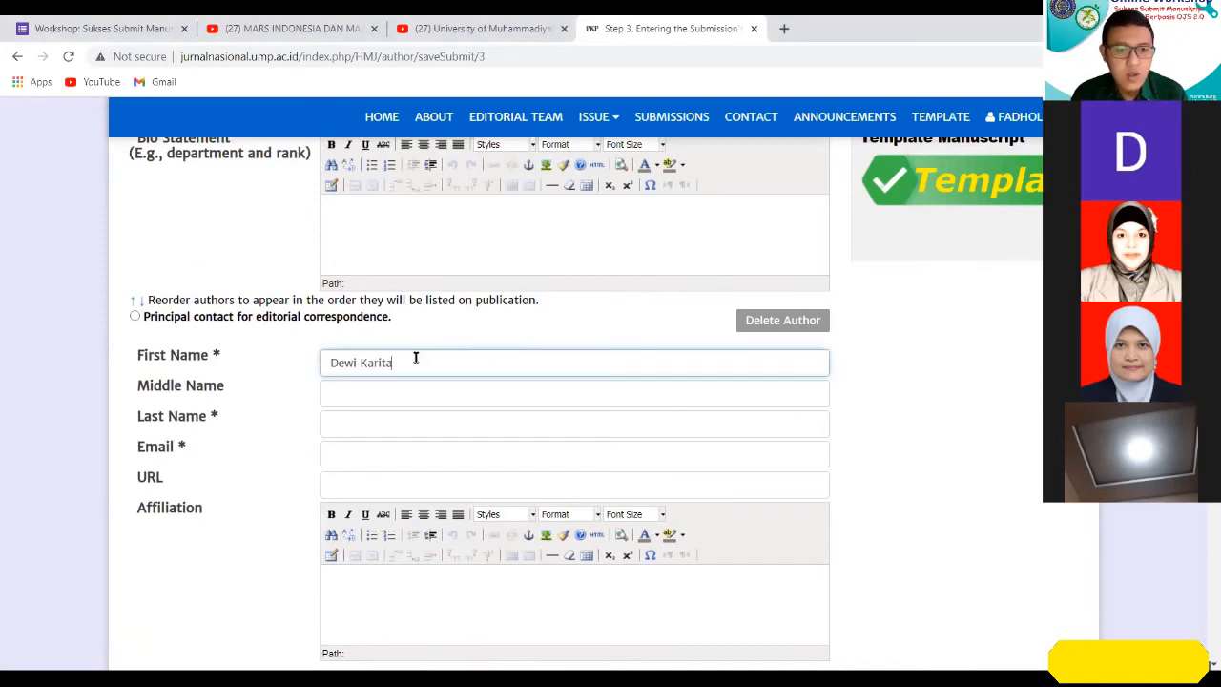
# Move the last word of the third author's first name into the Last Name field, leaving Middle Name blank.
pyautogui.moveTo(359, 363); pyautogui.dragTo(455, 356)
pyautogui.hotkey('ctrl', 'x')
pyautogui.click(410, 426)
pyautogui.hotkey('ctrl', 'v')
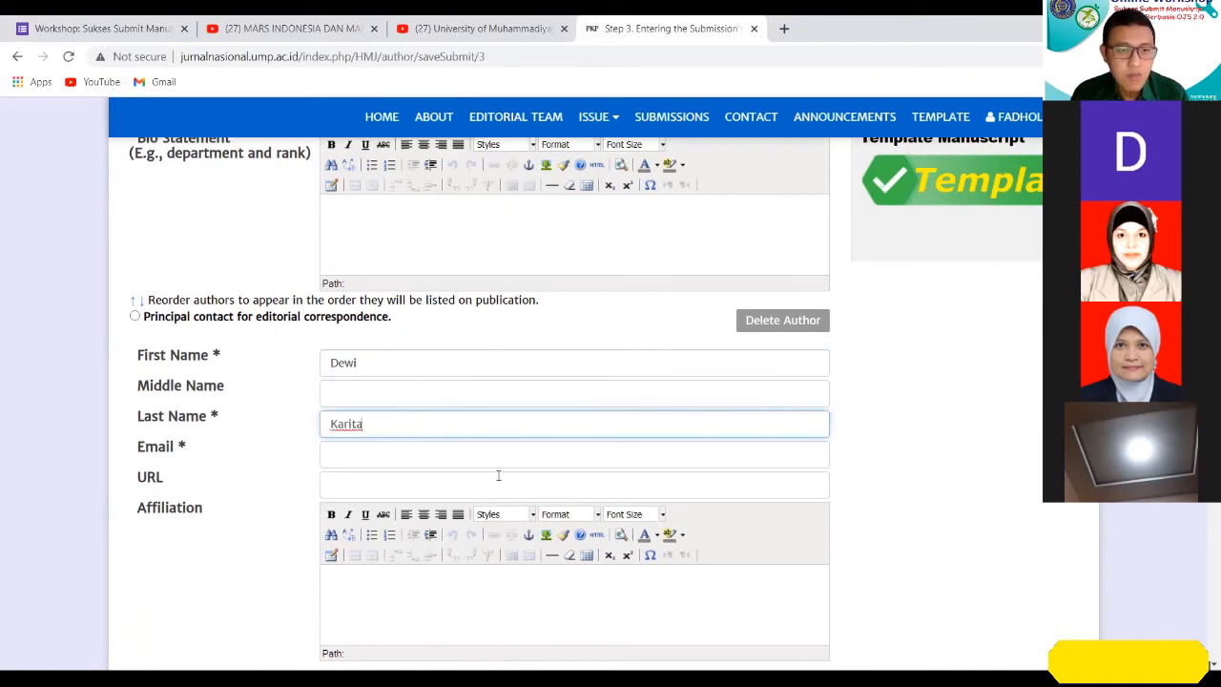
pyautogui.click(366, 394)
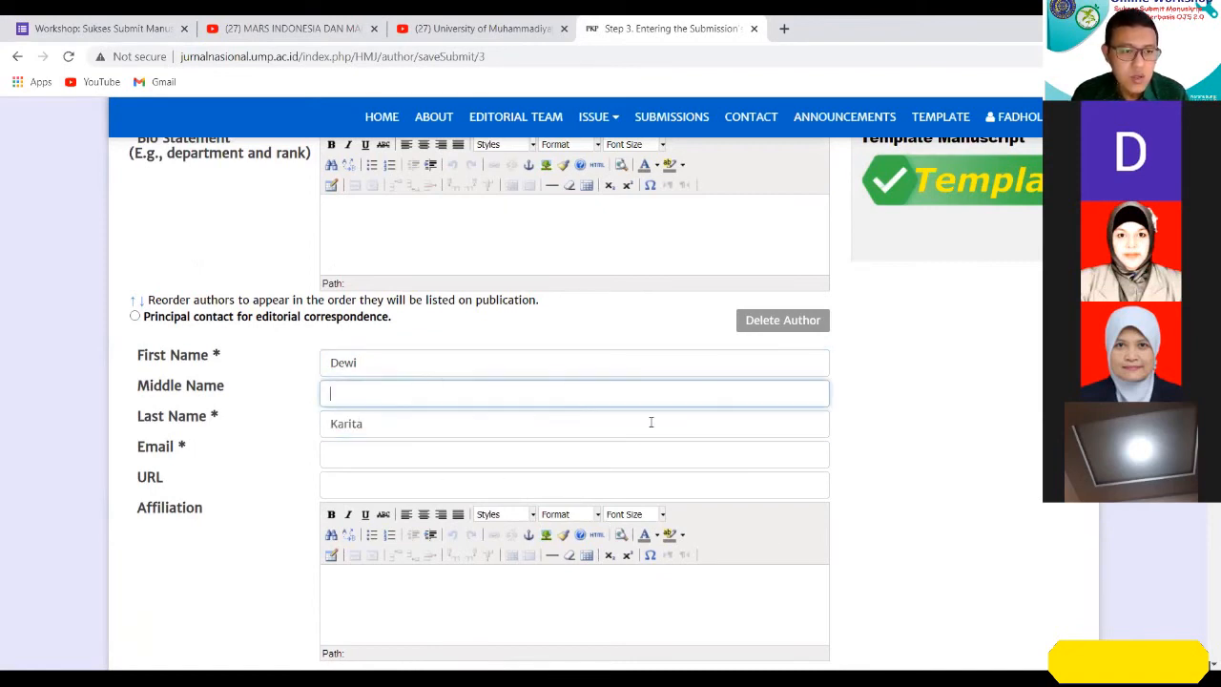
# Copy the second author's e-mail address into the third author's Email field.
pyautogui.click(443, 448)
pyautogui.scroll(3, 456, 449)
pyautogui.scroll(2, 444, 335)
pyautogui.moveTo(480, 264); pyautogui.dragTo(284, 275)
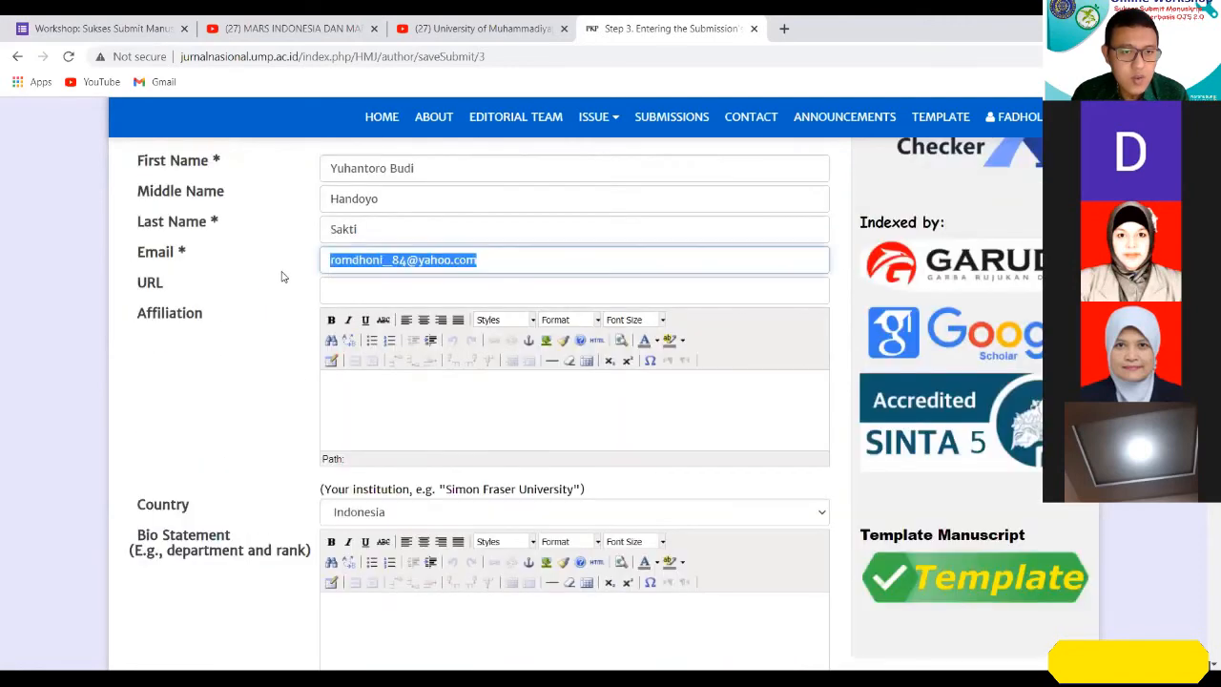
pyautogui.scroll(-3, 443, 372)
pyautogui.scroll(-3, 442, 371)
pyautogui.click(384, 291)
pyautogui.hotkey('ctrl', 'v')
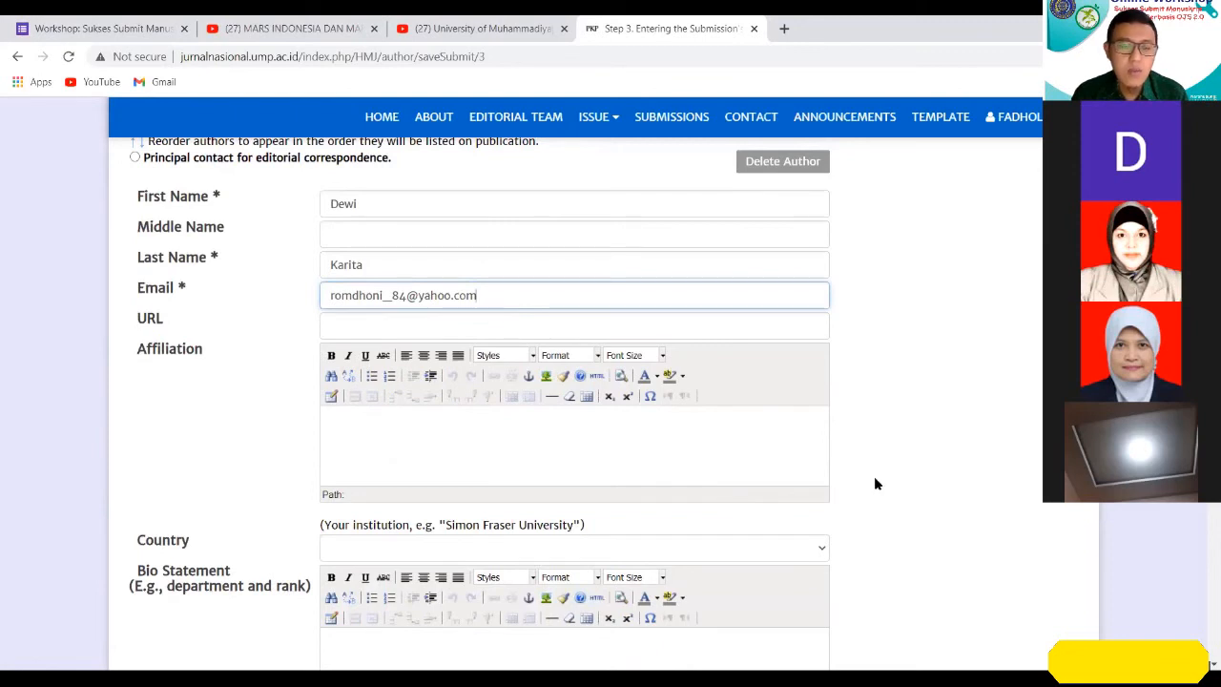
pyautogui.click(861, 423)
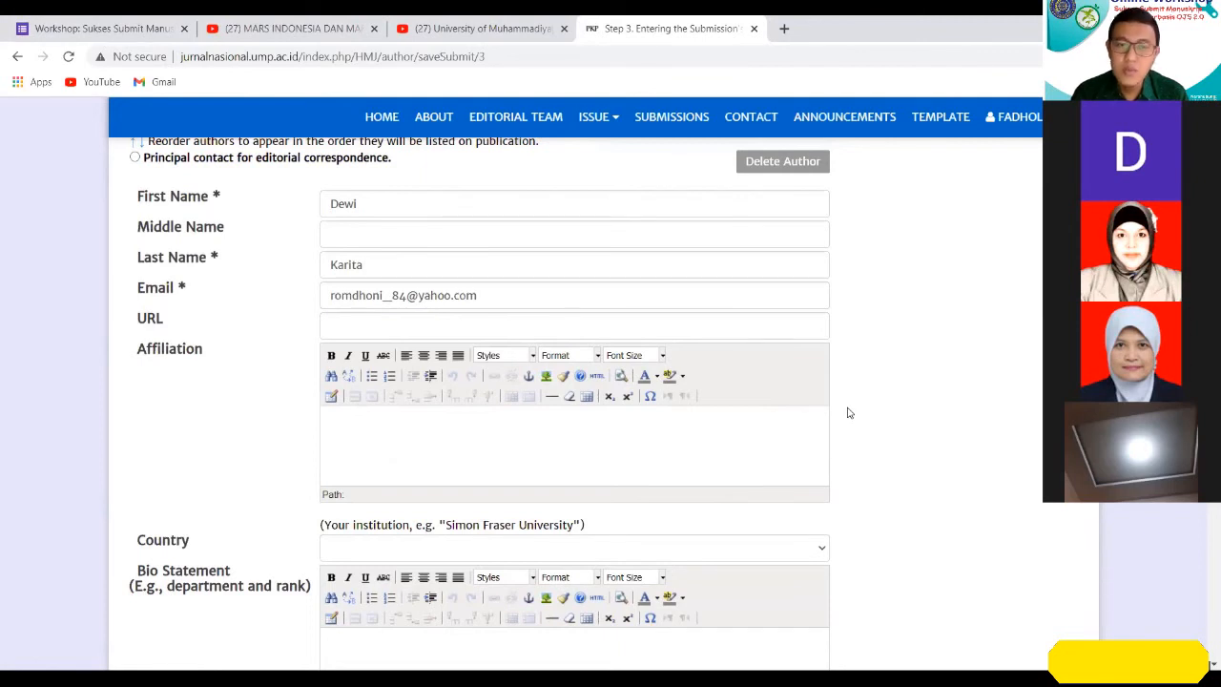
# Set the third author's country to Indonesia.
pyautogui.scroll(-1, 847, 414)
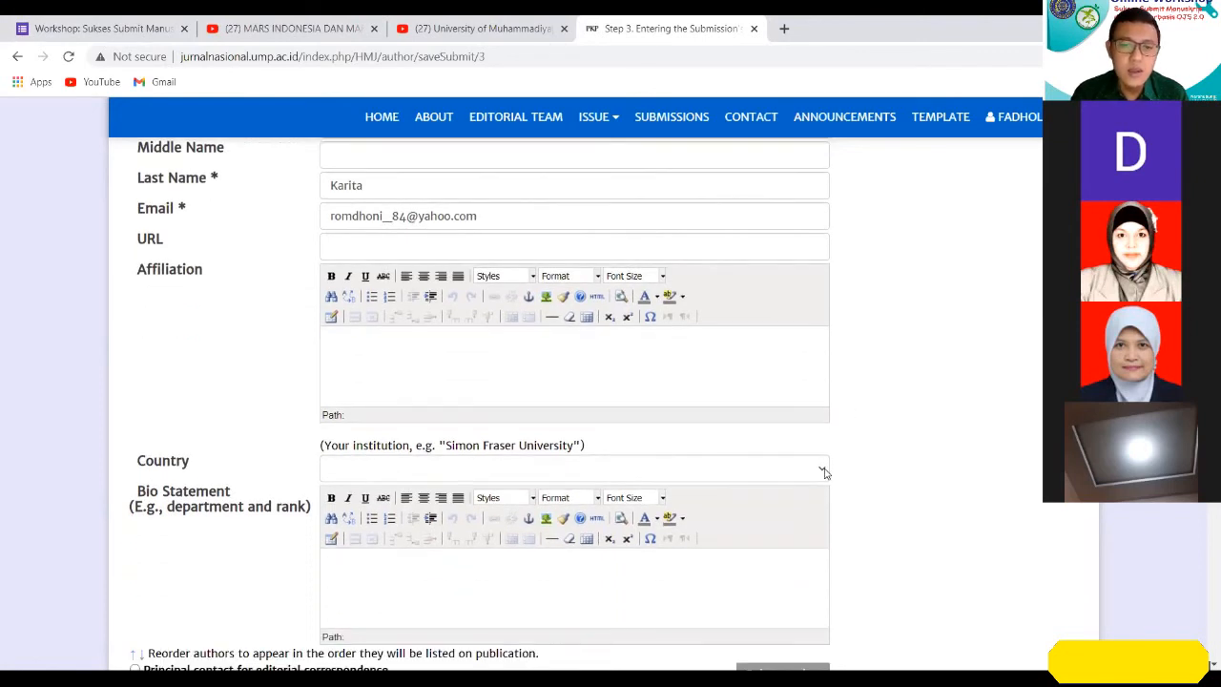
pyautogui.click(823, 467)
pyautogui.write('indo')
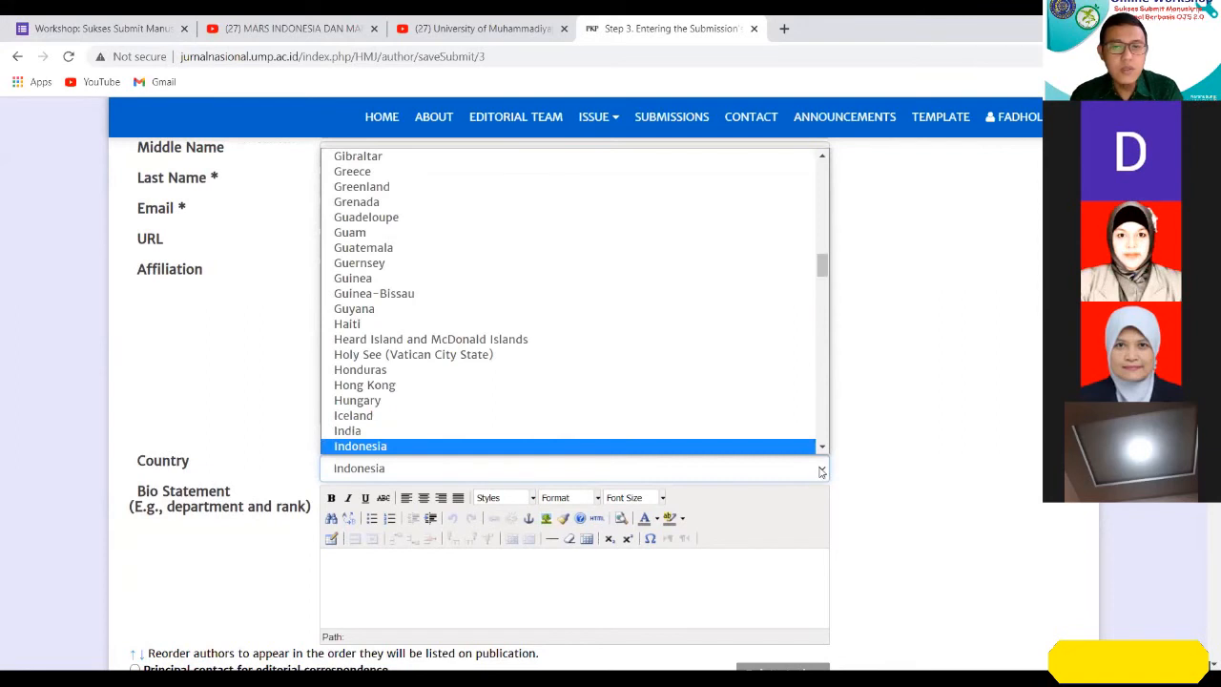
pyautogui.press('Return')
pyautogui.scroll(-1, 886, 491)
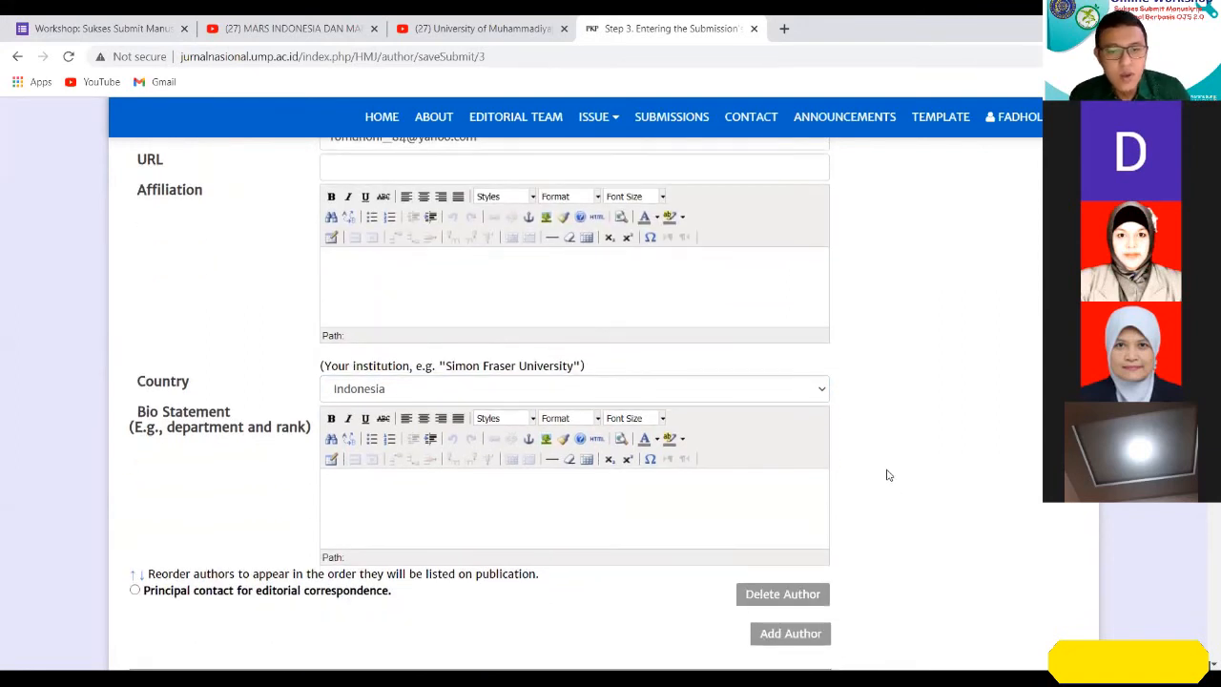
# Review the completed author entries from the third author back to the first, checking names, e-mail, affiliation and country.
pyautogui.scroll(-1, 887, 474)
pyautogui.scroll(2, 887, 469)
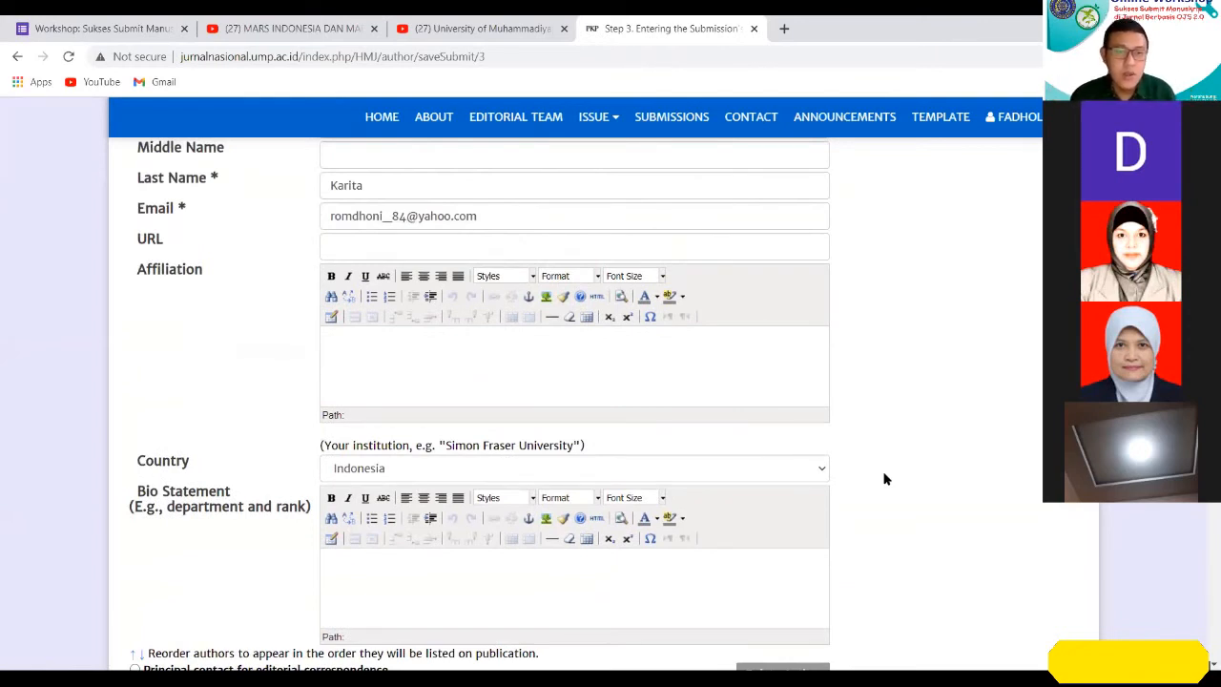
pyautogui.scroll(1, 858, 479)
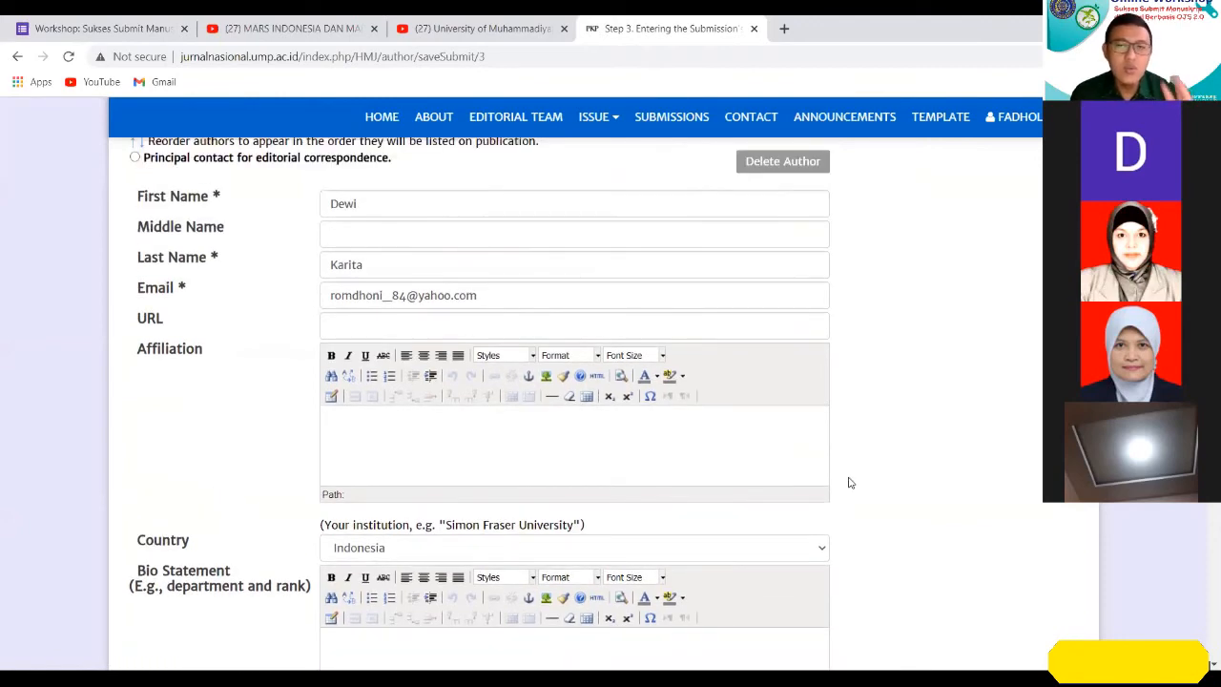
pyautogui.scroll(5, 852, 479)
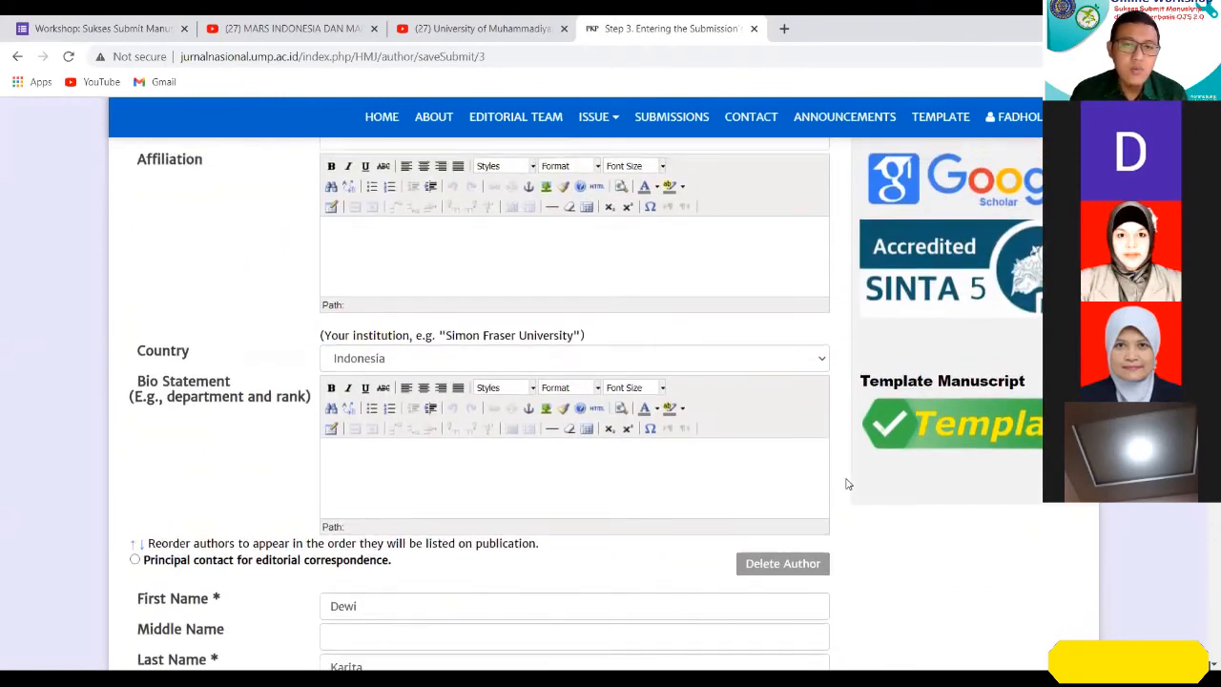
pyautogui.scroll(10, 846, 483)
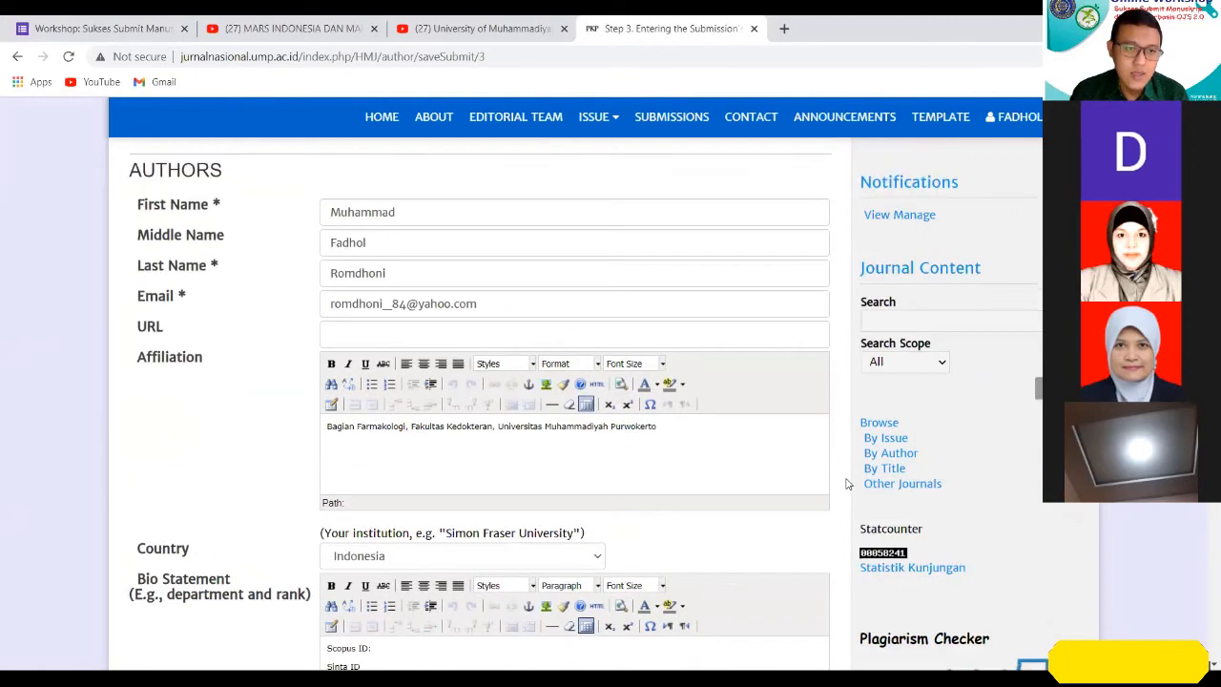
pyautogui.scroll(1, 846, 483)
pyautogui.scroll(-1, 846, 483)
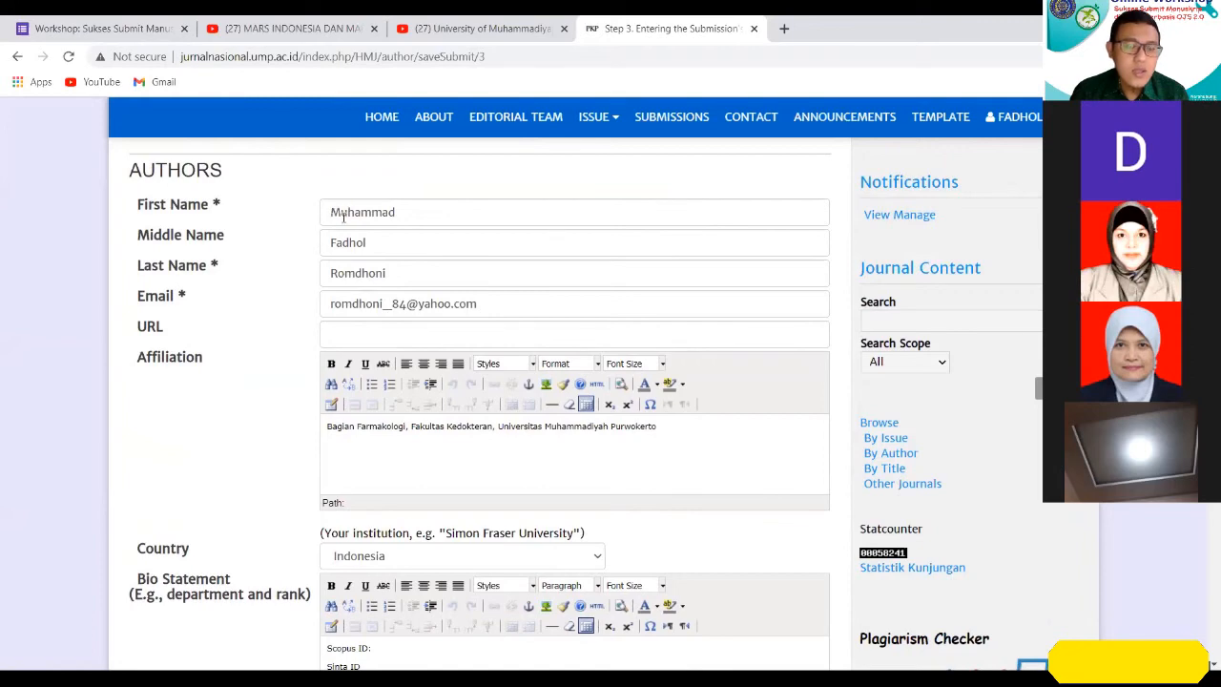
pyautogui.scroll(-1, 398, 239)
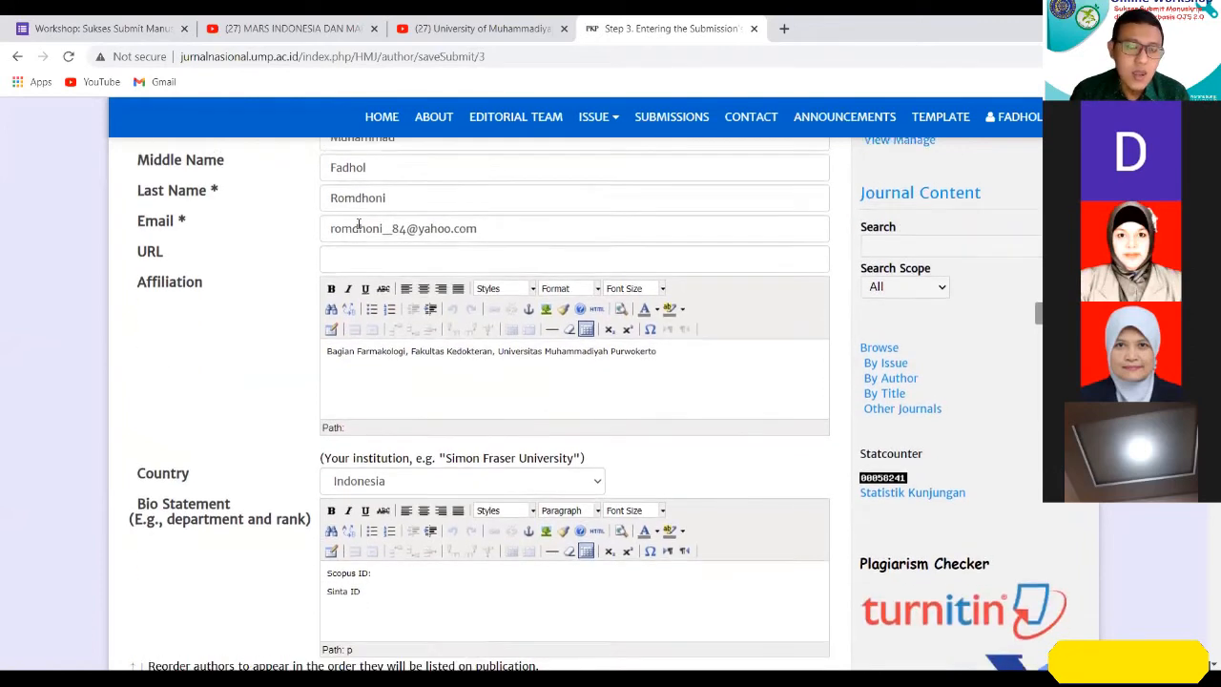
pyautogui.scroll(2, 377, 275)
pyautogui.scroll(-6, 375, 293)
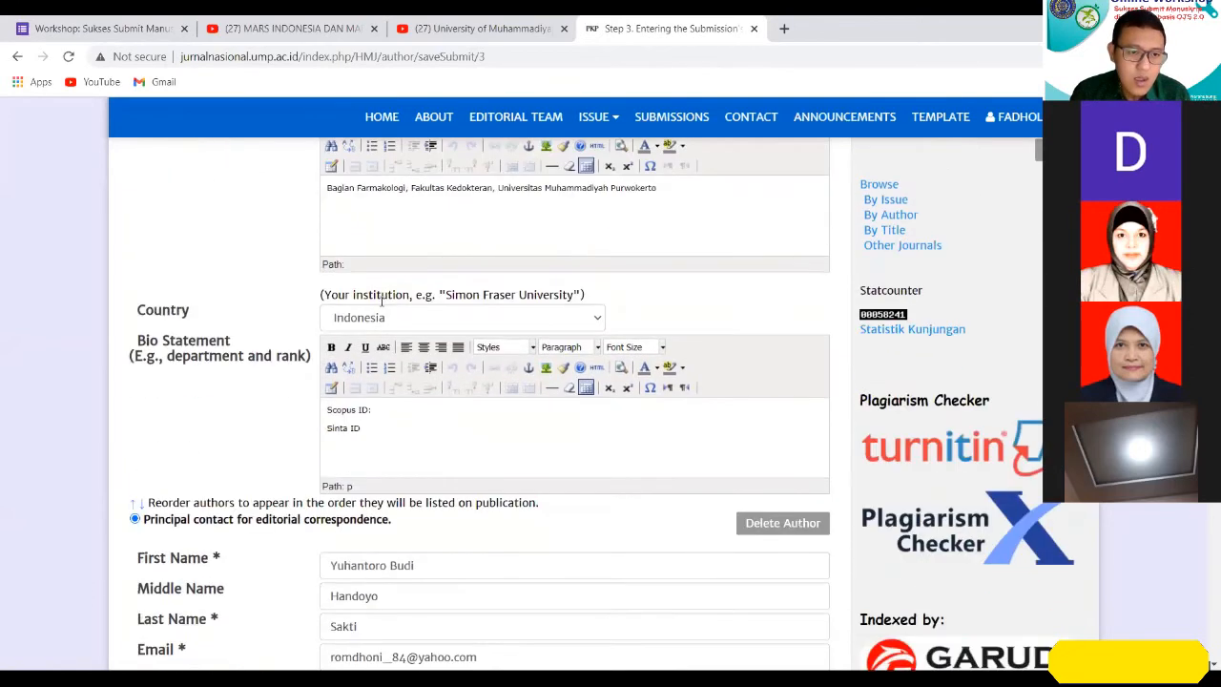
# Compare how the first, middle and last name fields are filled in across the three author entries and check the authors' listed order.
pyautogui.click(349, 331)
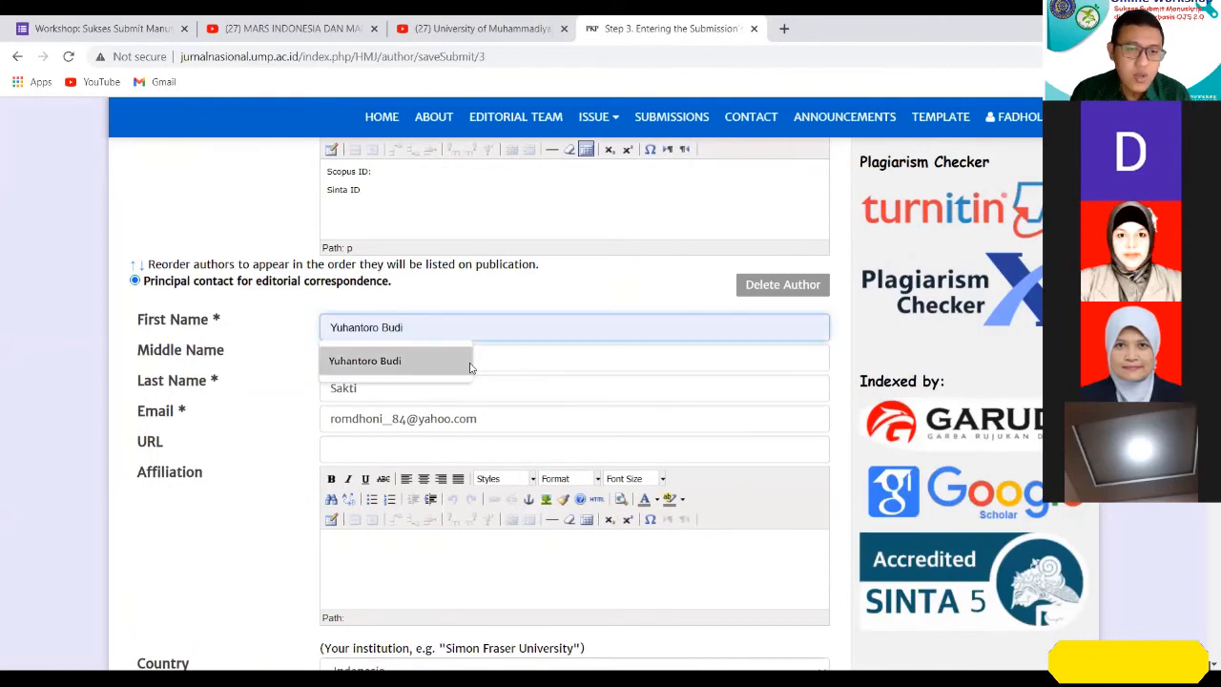
pyautogui.click(559, 385)
pyautogui.scroll(-1, 560, 390)
pyautogui.scroll(-5, 559, 389)
pyautogui.click(371, 444)
pyautogui.click(370, 501)
pyautogui.click(494, 410)
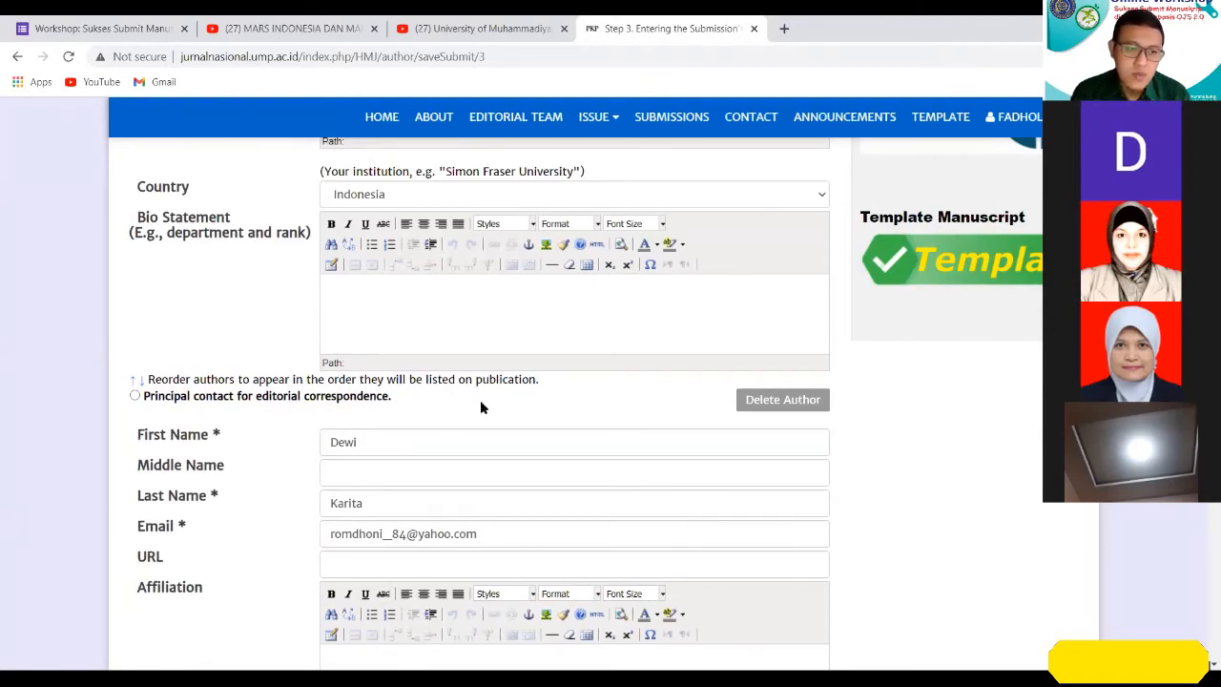
pyautogui.scroll(10, 482, 407)
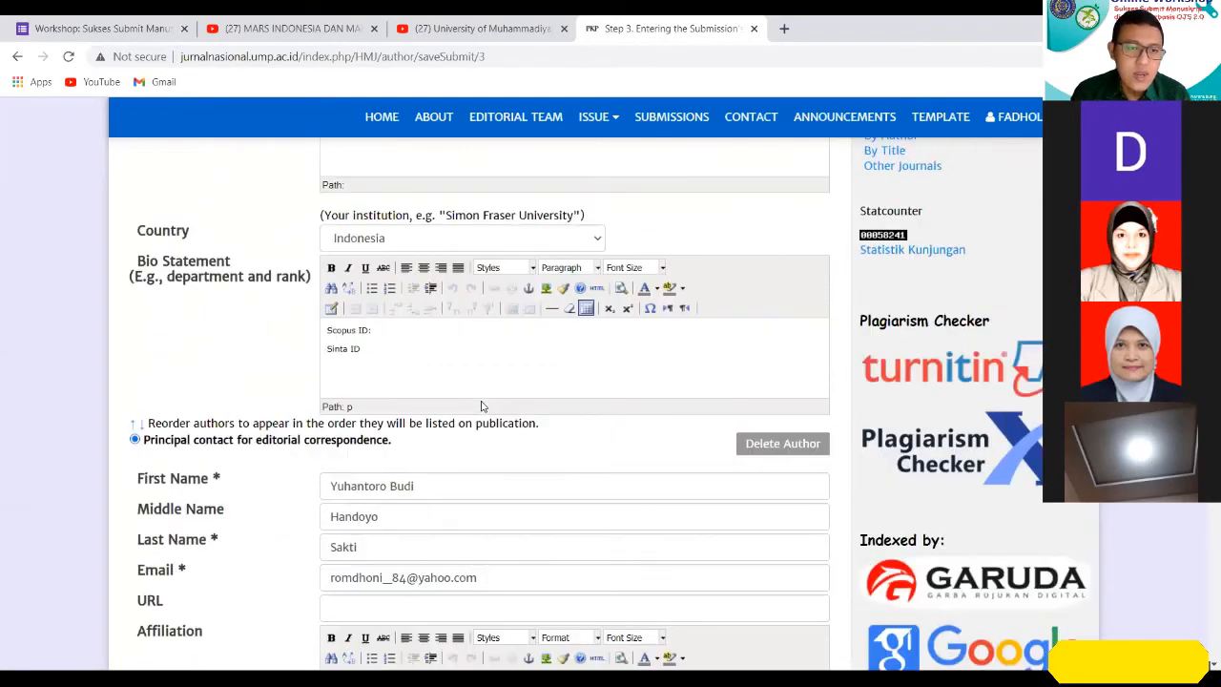
pyautogui.scroll(1, 482, 406)
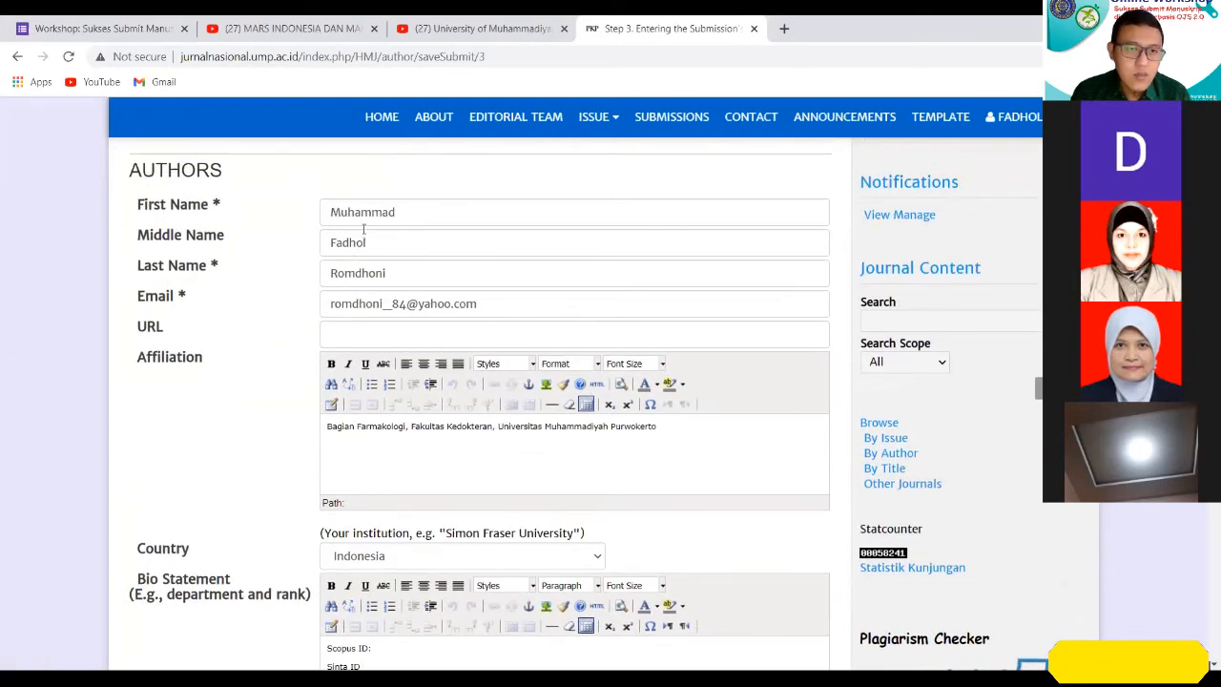
pyautogui.scroll(-5, 365, 238)
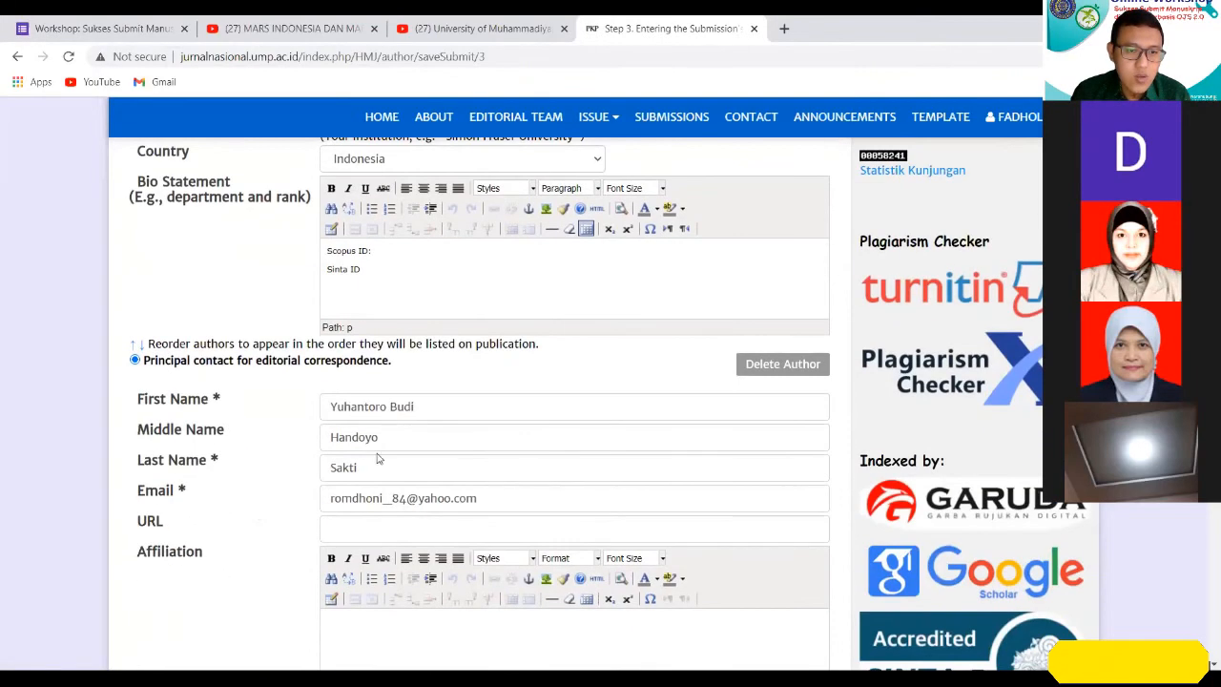
pyautogui.scroll(1, 690, 327)
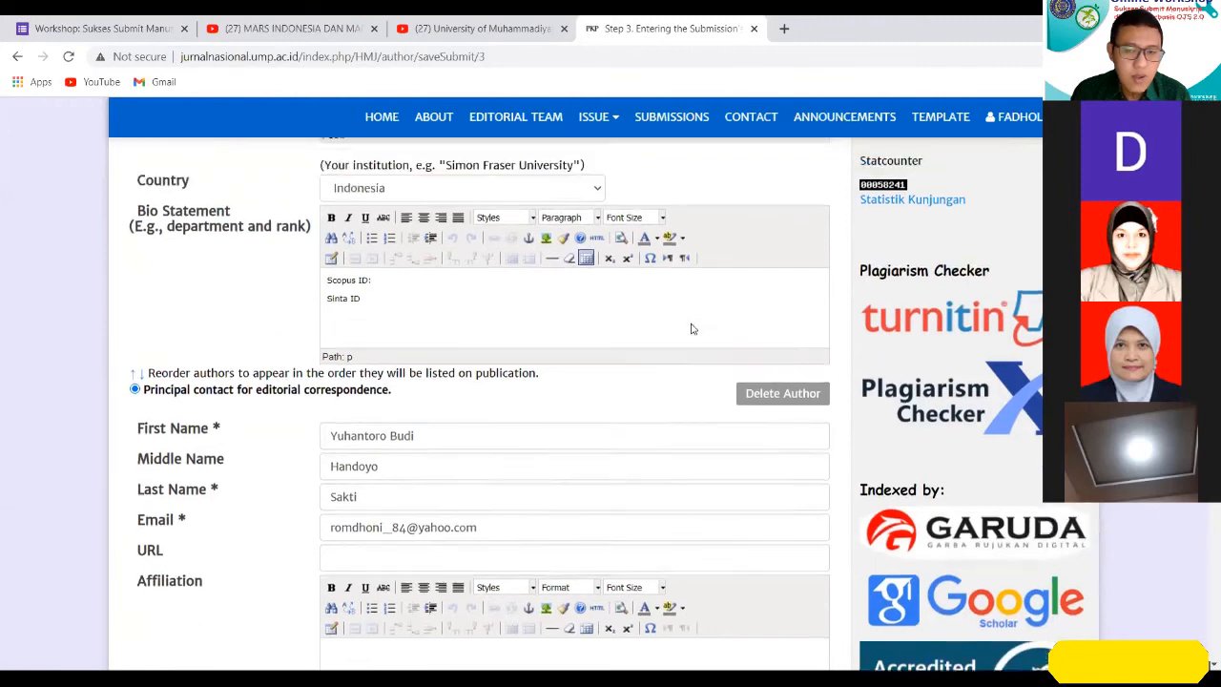
pyautogui.scroll(-2, 690, 327)
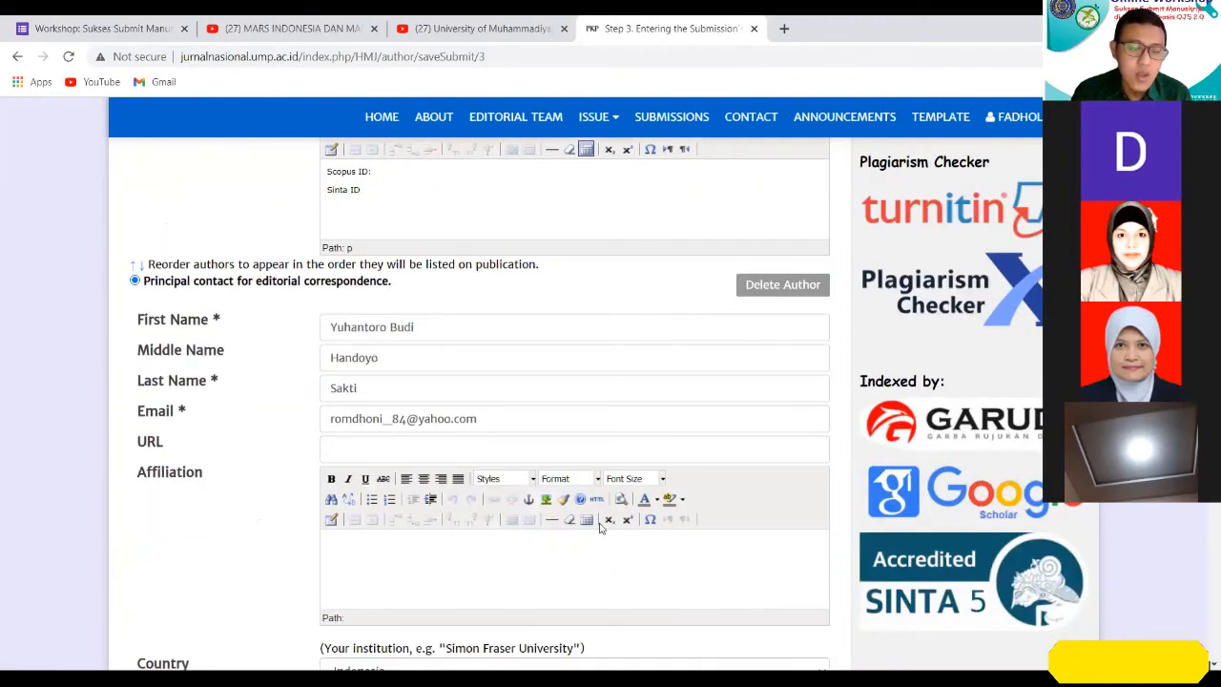
# Try to move the first listed author up in the publication order.
pyautogui.scroll(2, 572, 522)
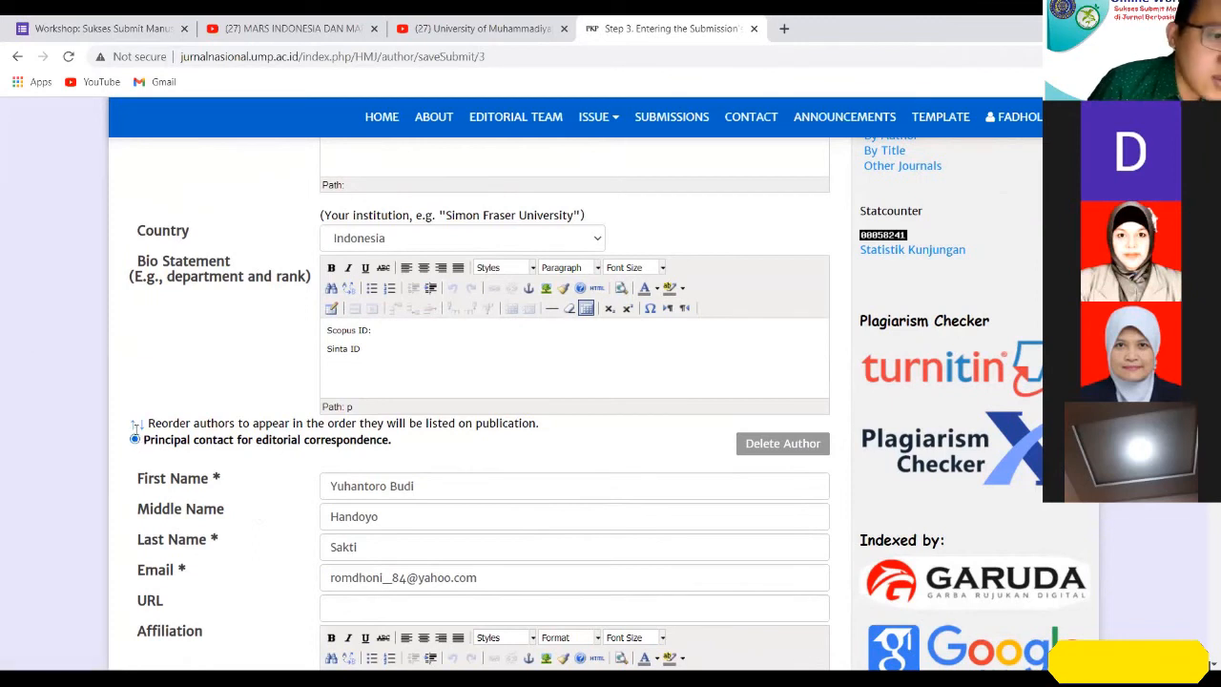
pyautogui.click(134, 430)
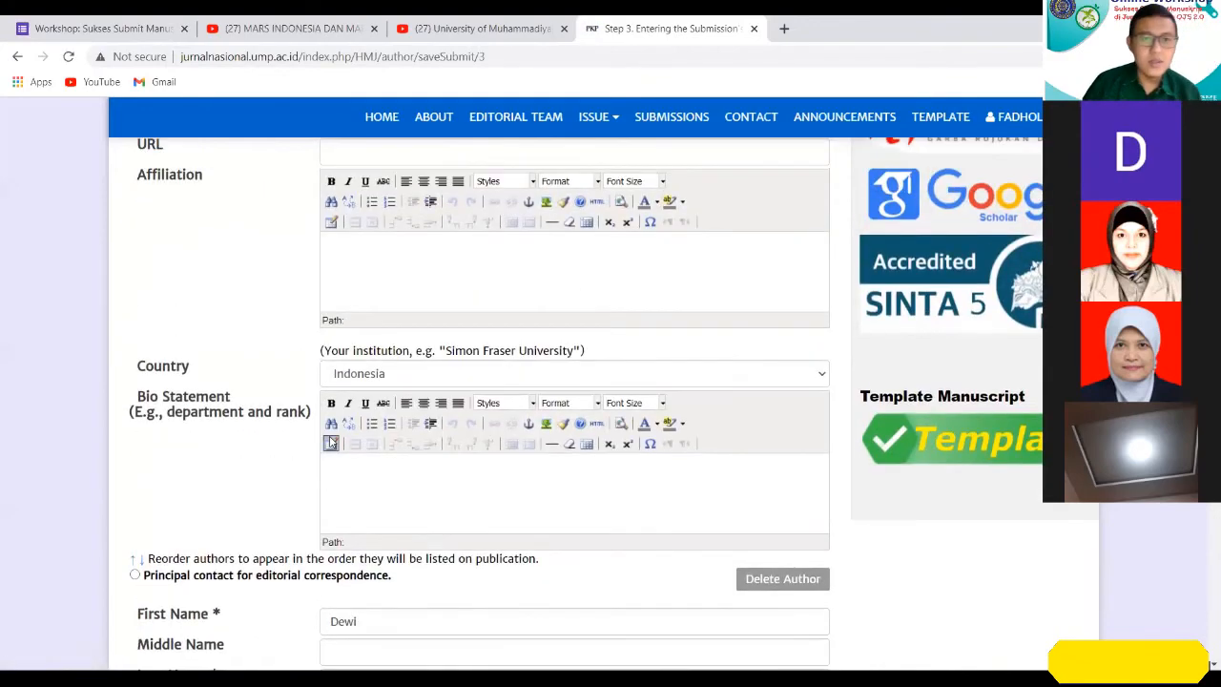
pyautogui.scroll(6, 346, 445)
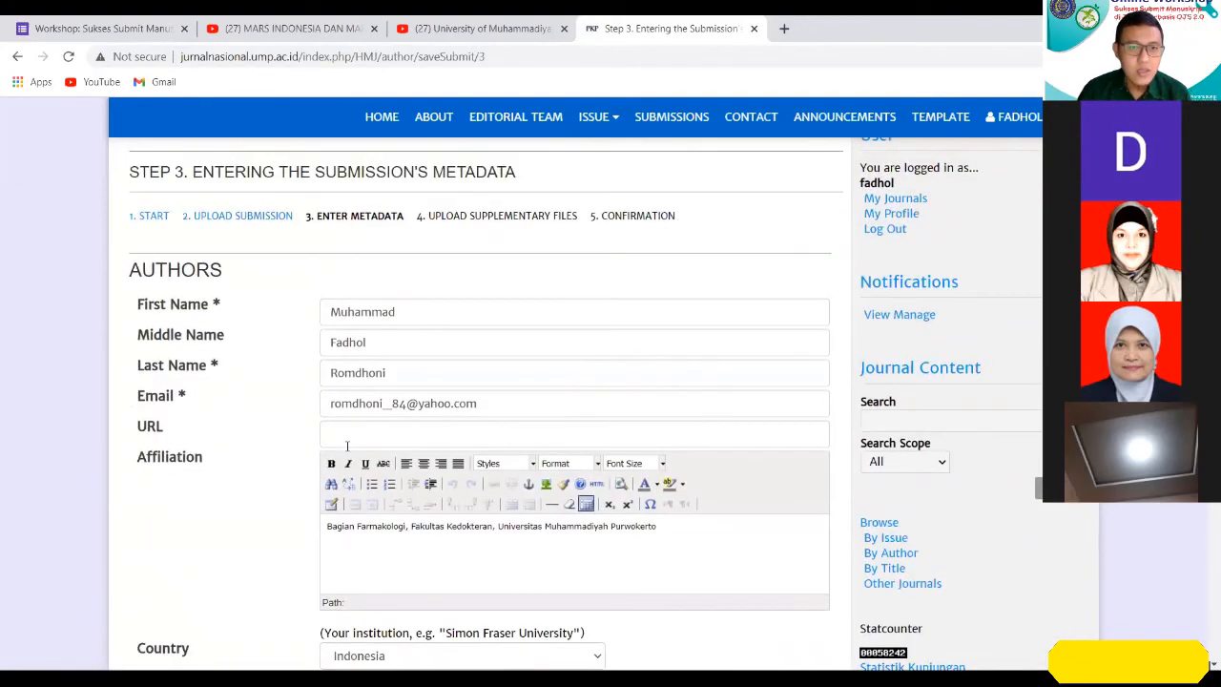
# Move the first listed author down one place in the publication order.
pyautogui.scroll(-3, 347, 445)
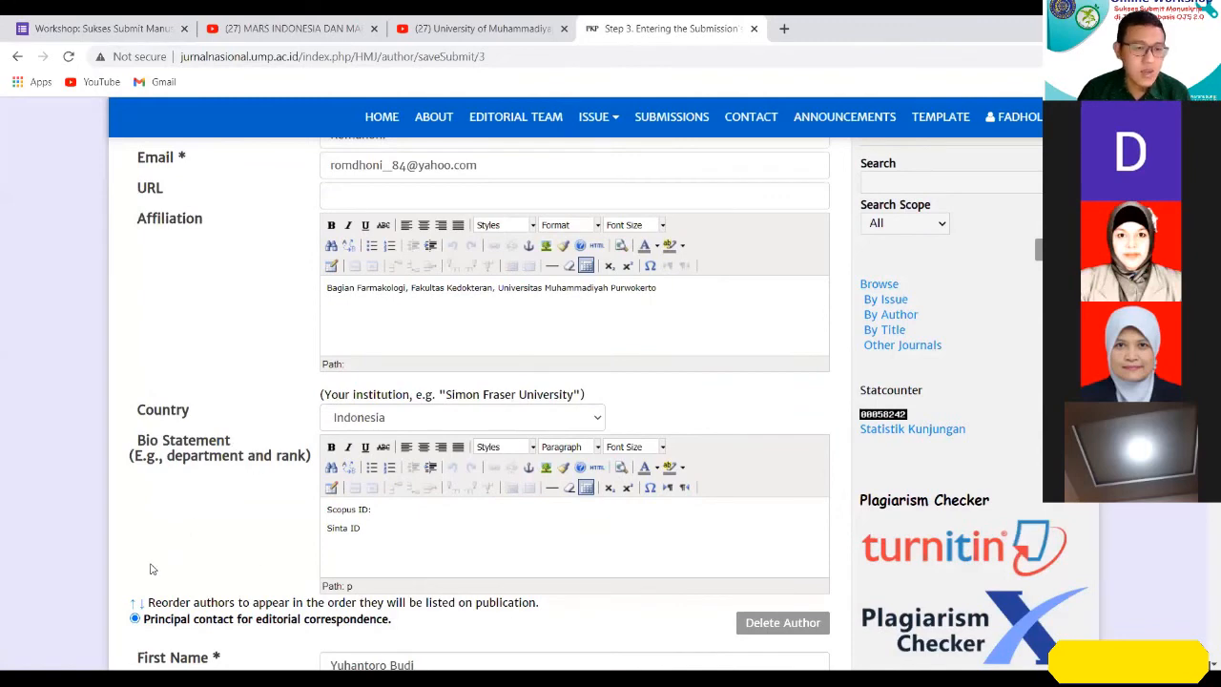
pyautogui.scroll(2, 191, 462)
pyautogui.scroll(-2, 196, 475)
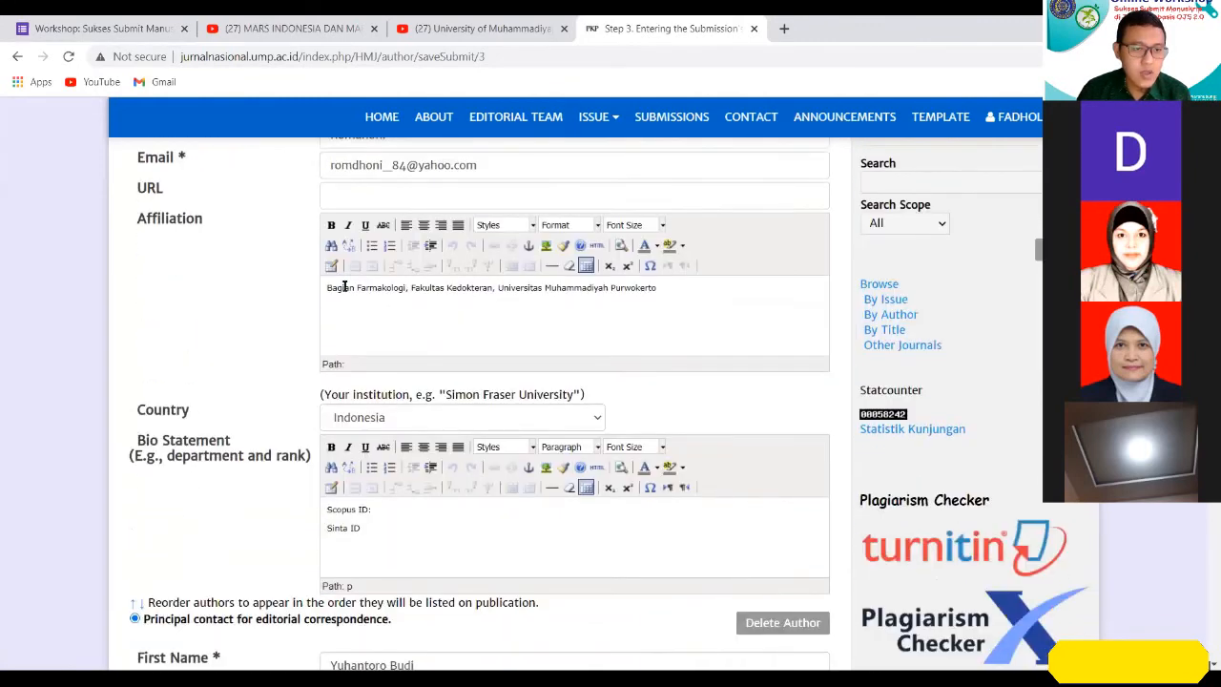
pyautogui.scroll(2, 336, 298)
pyautogui.scroll(-3, 335, 298)
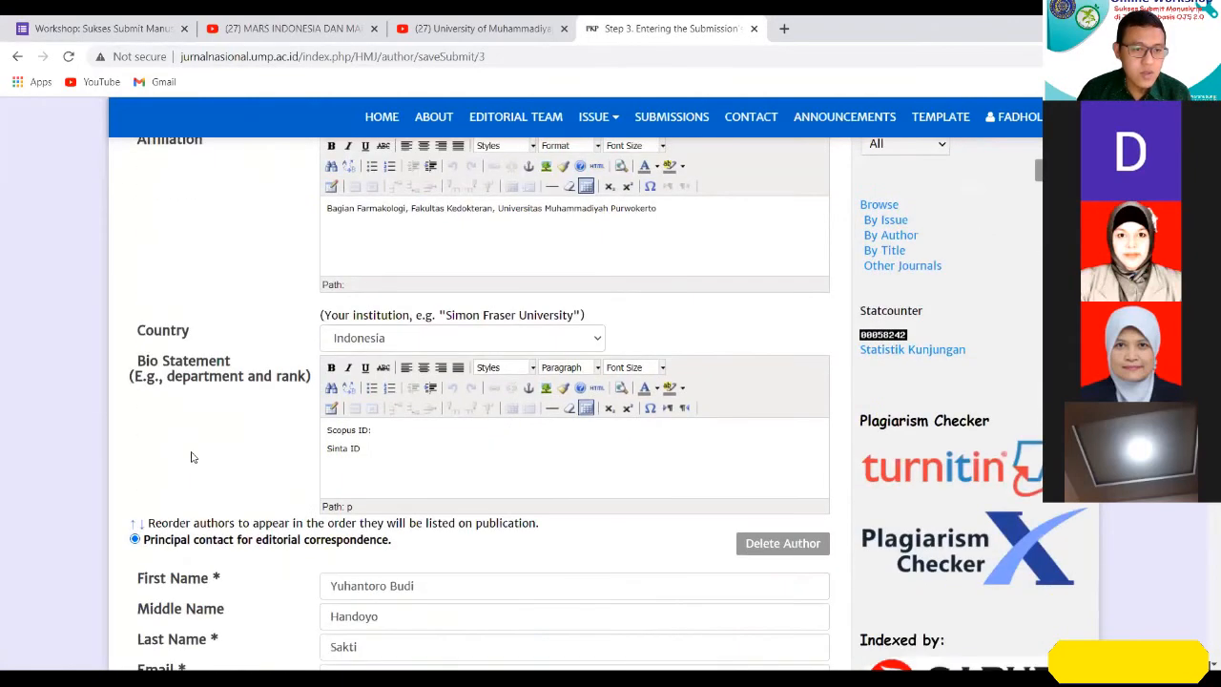
pyautogui.click(140, 529)
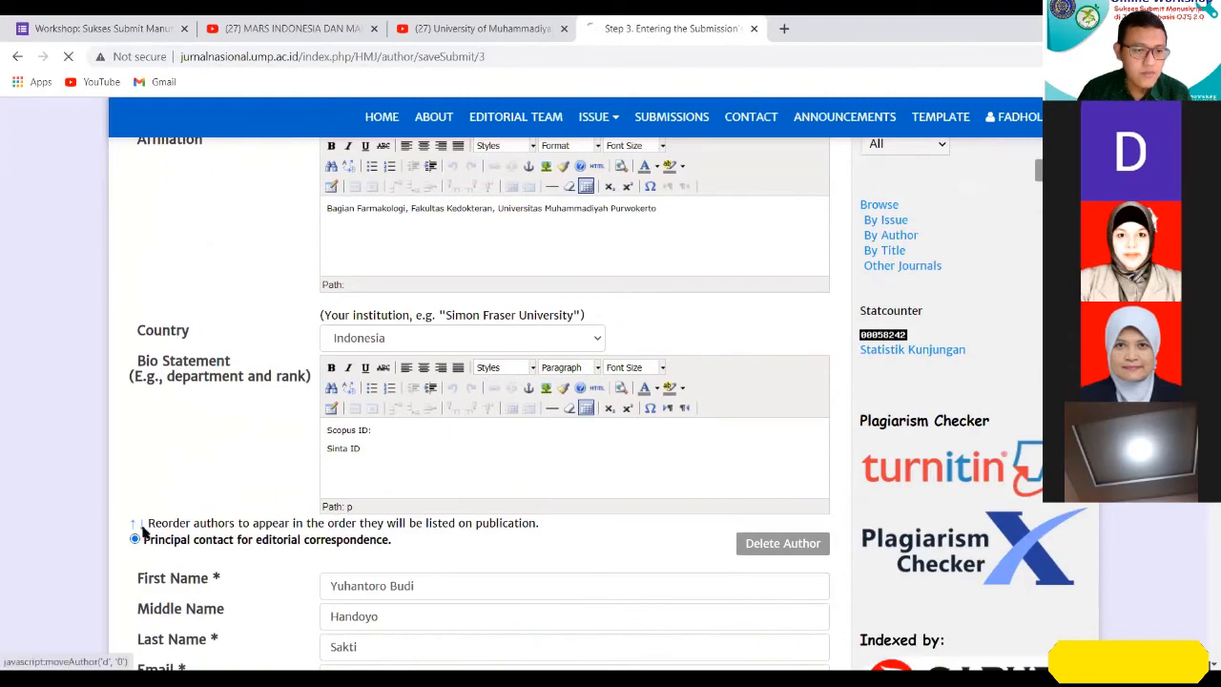
pyautogui.scroll(8, 309, 452)
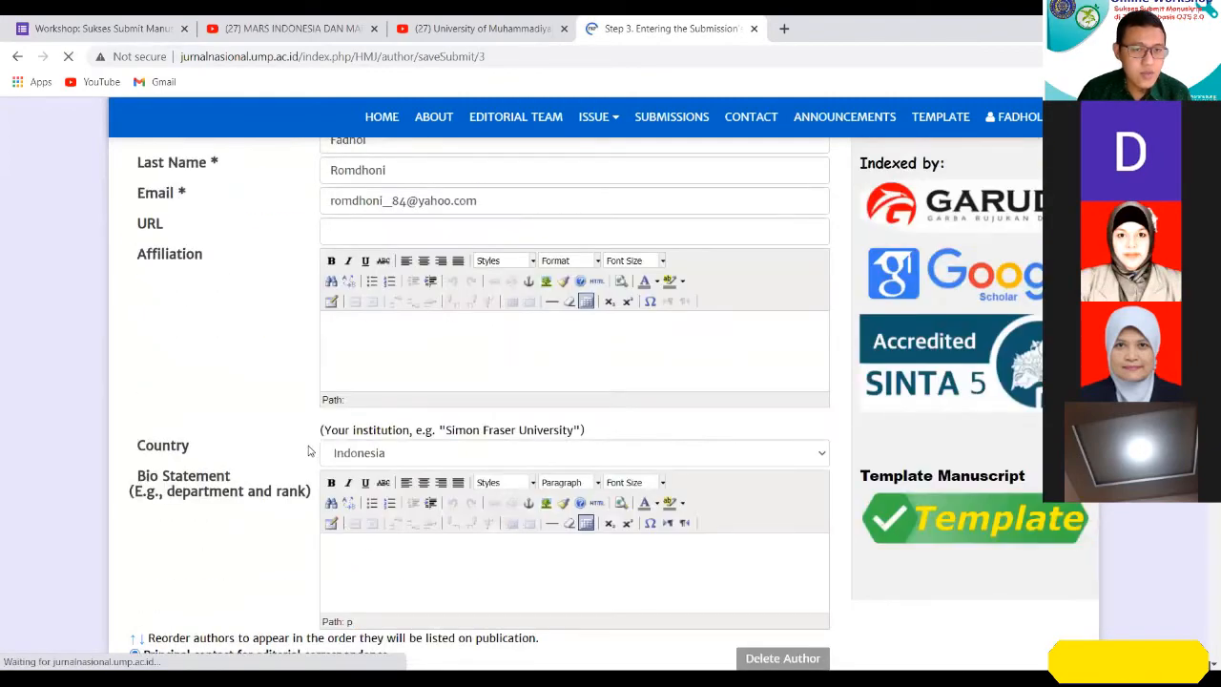
pyautogui.scroll(3, 309, 451)
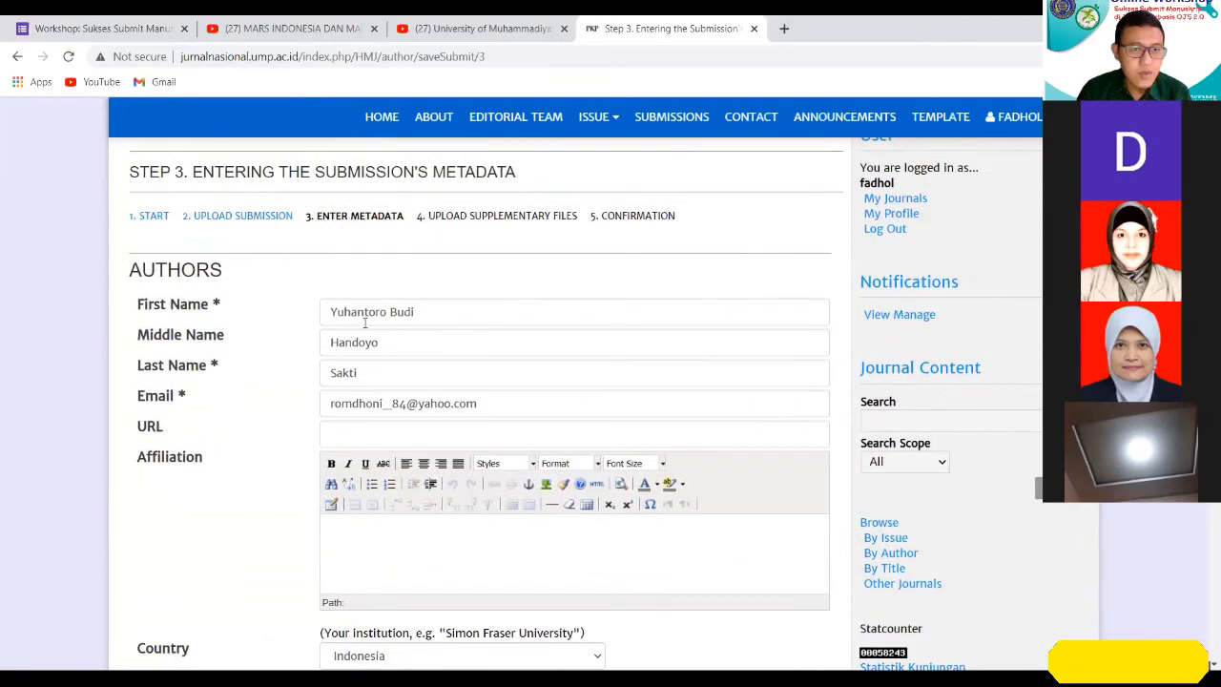
# Review the three author entries in sequence to check their new publication order.
pyautogui.scroll(2, 286, 344)
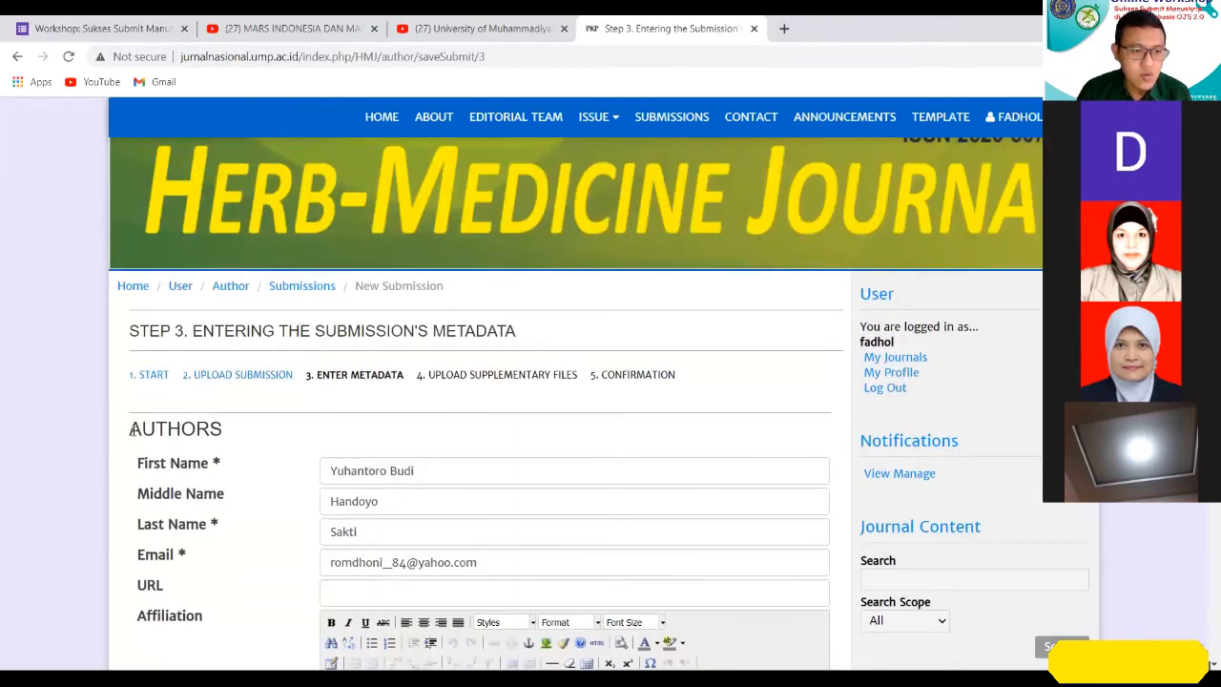
pyautogui.scroll(-2, 183, 457)
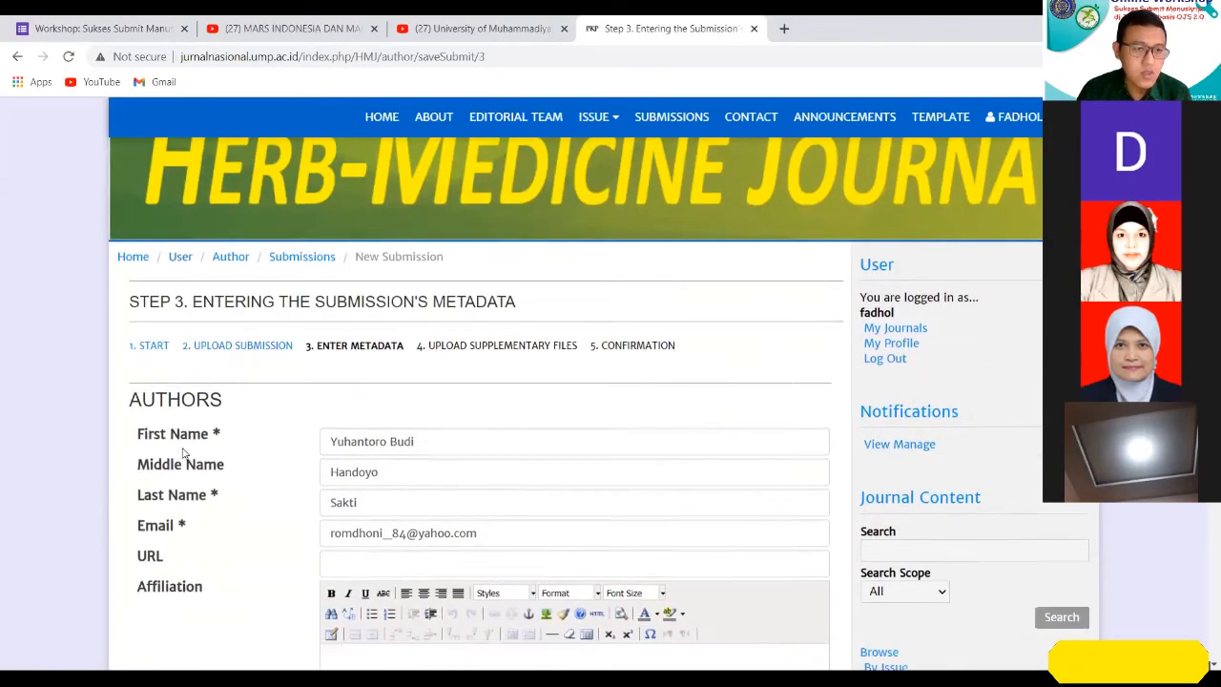
pyautogui.doubleClick(357, 312)
pyautogui.scroll(-3, 324, 332)
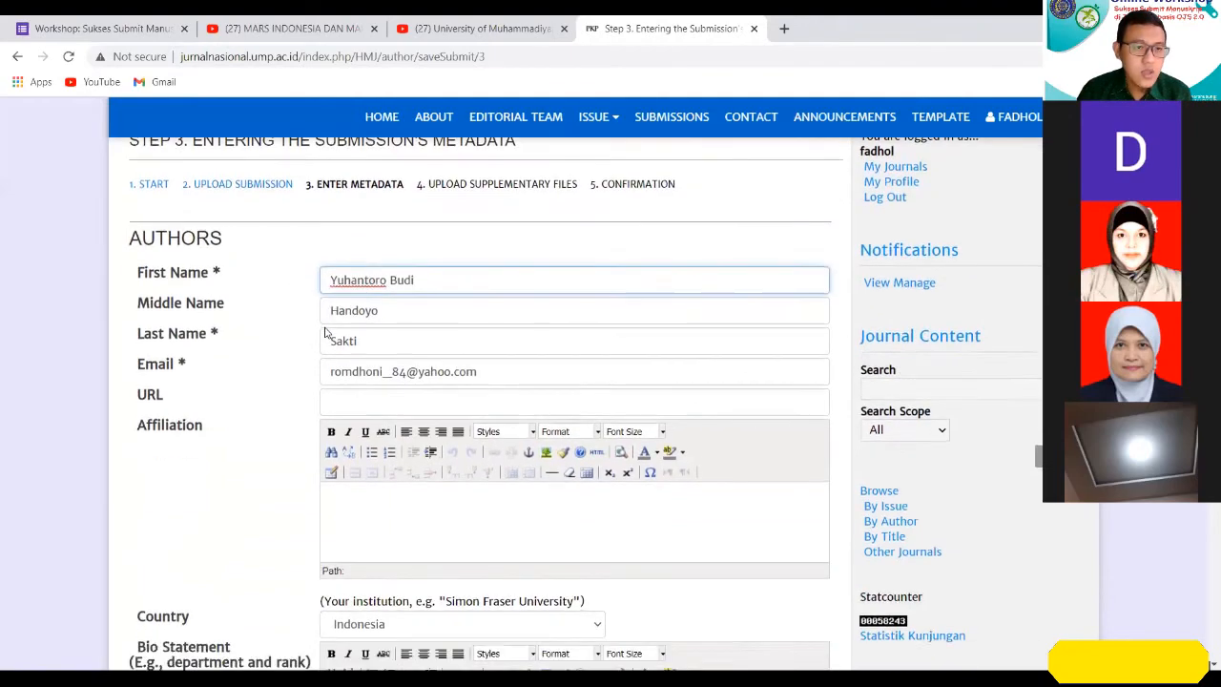
pyautogui.scroll(-5, 324, 332)
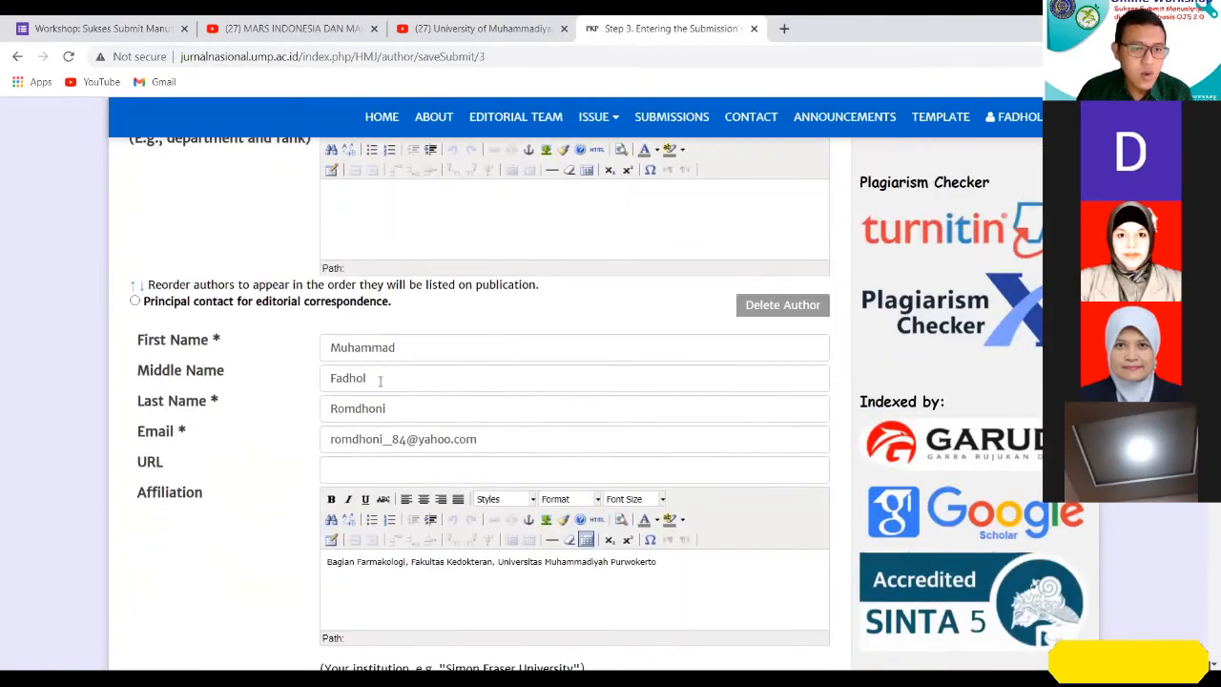
pyautogui.scroll(-5, 368, 334)
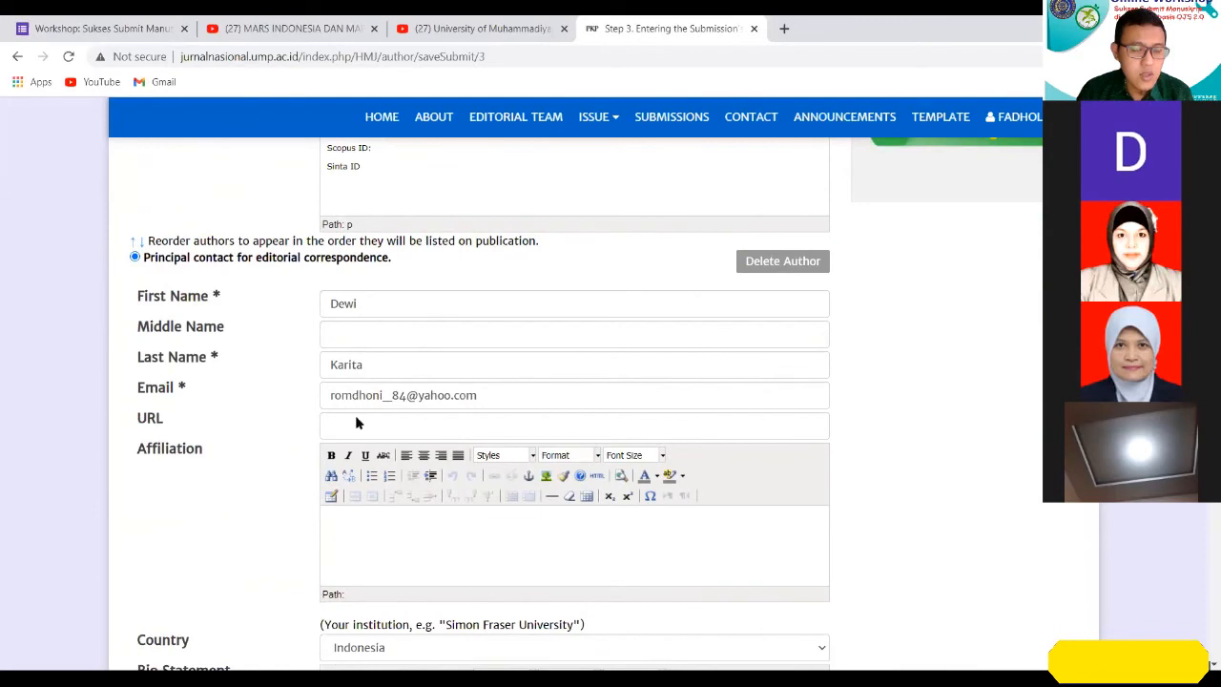
pyautogui.scroll(-3, 364, 512)
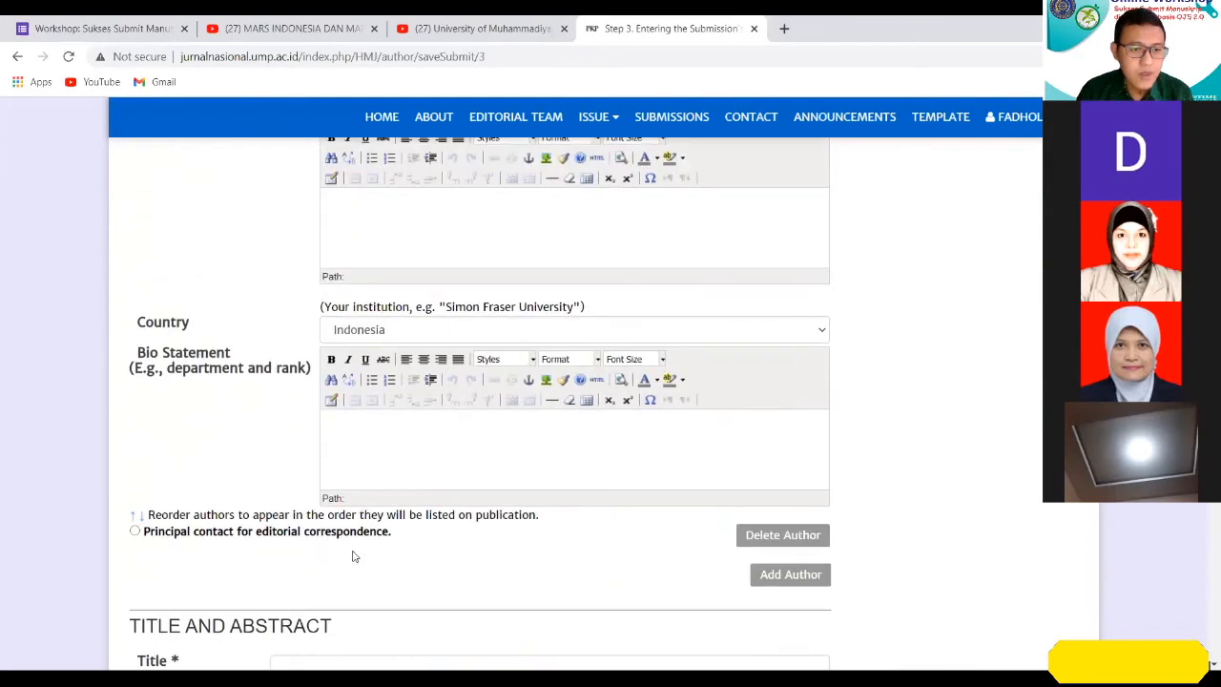
pyautogui.scroll(5, 353, 556)
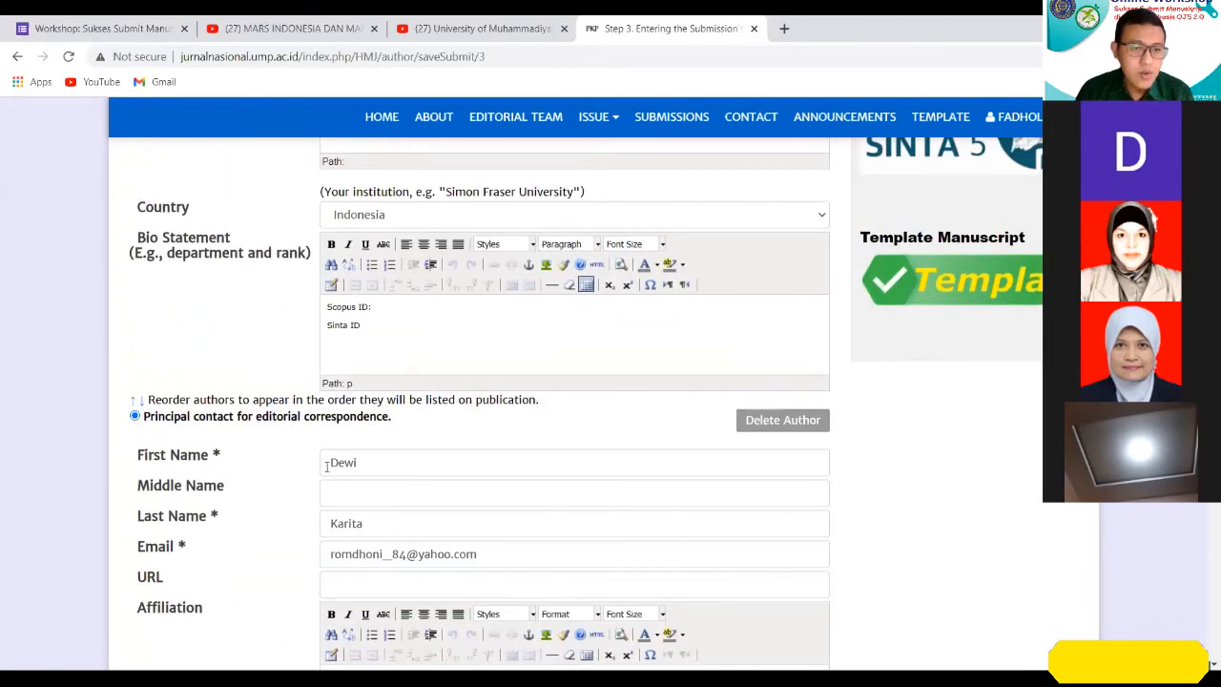
pyautogui.scroll(1, 506, 405)
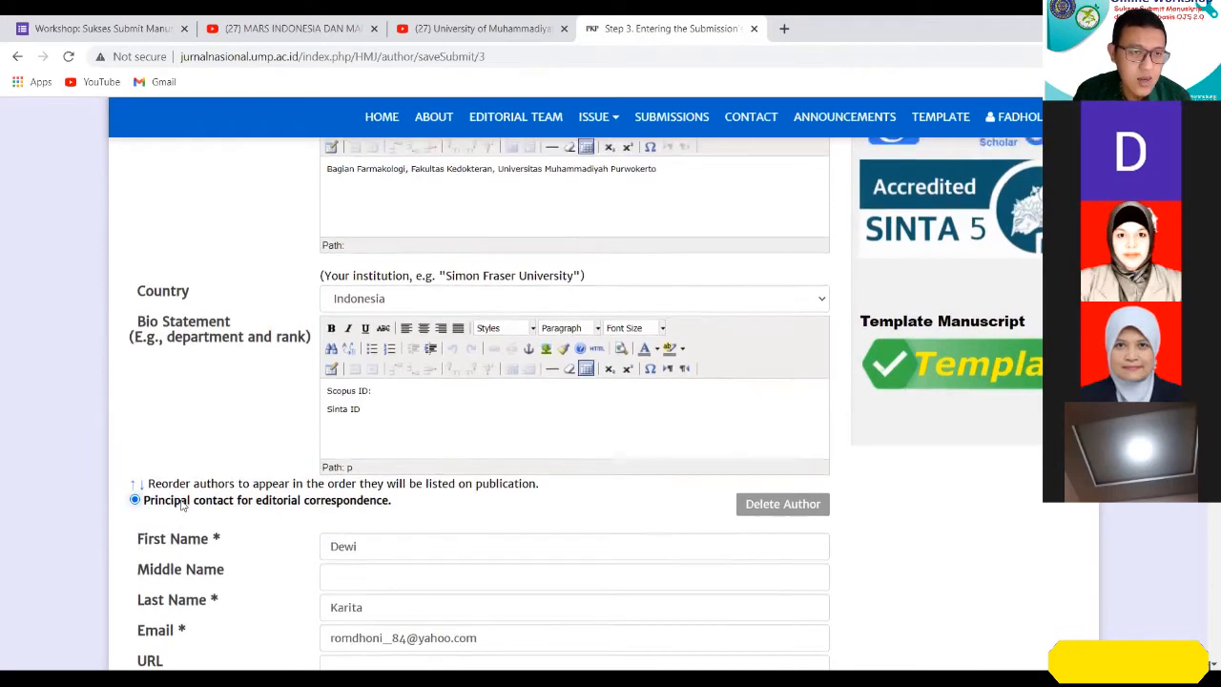
# Make the first listed author the principal contact for editorial correspondence.
pyautogui.scroll(3, 181, 501)
pyautogui.scroll(2, 183, 502)
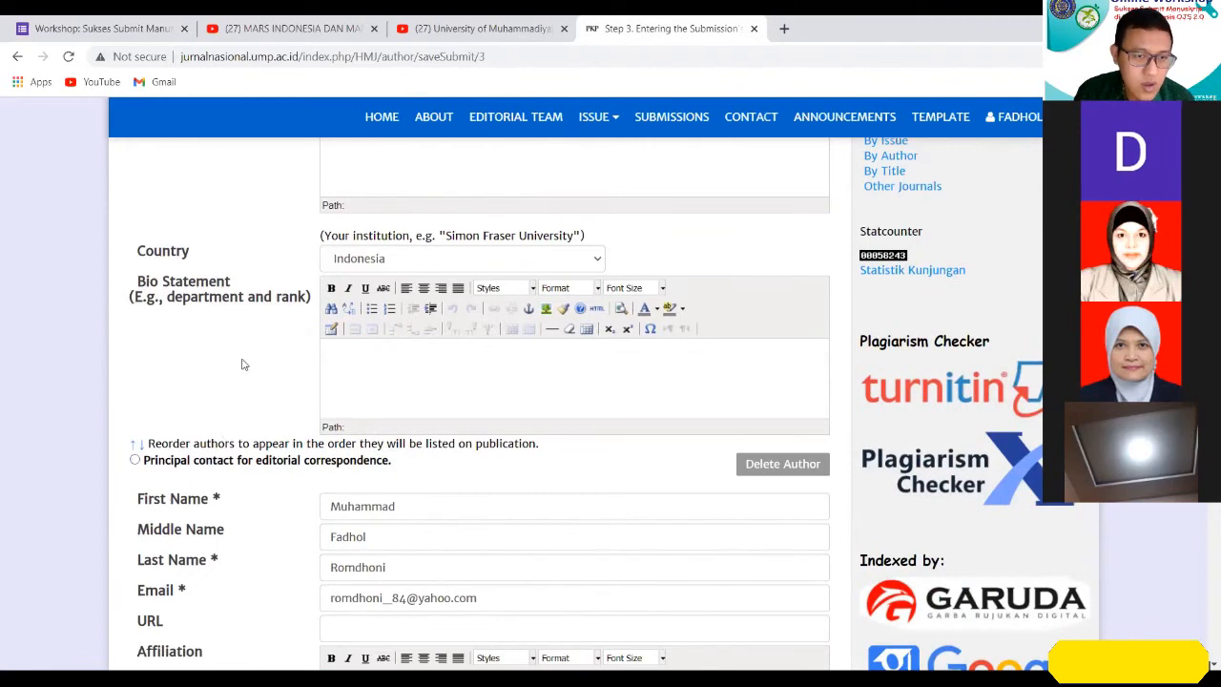
pyautogui.scroll(2, 238, 372)
pyautogui.scroll(-1, 242, 362)
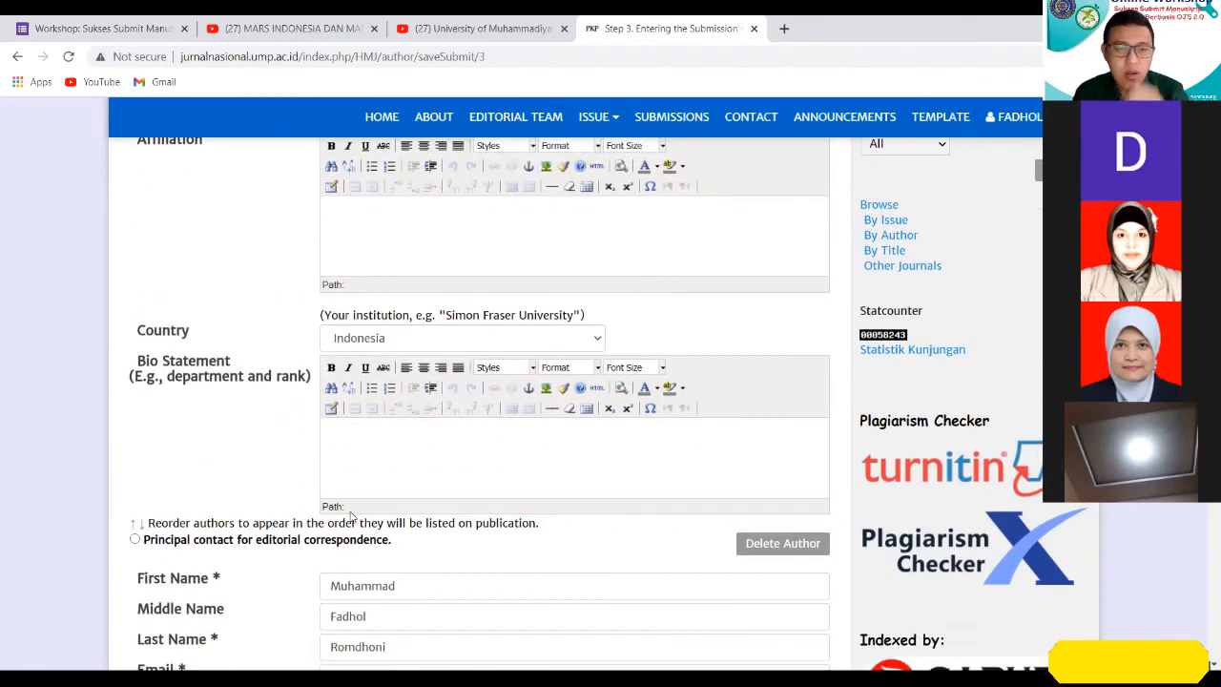
pyautogui.click(135, 540)
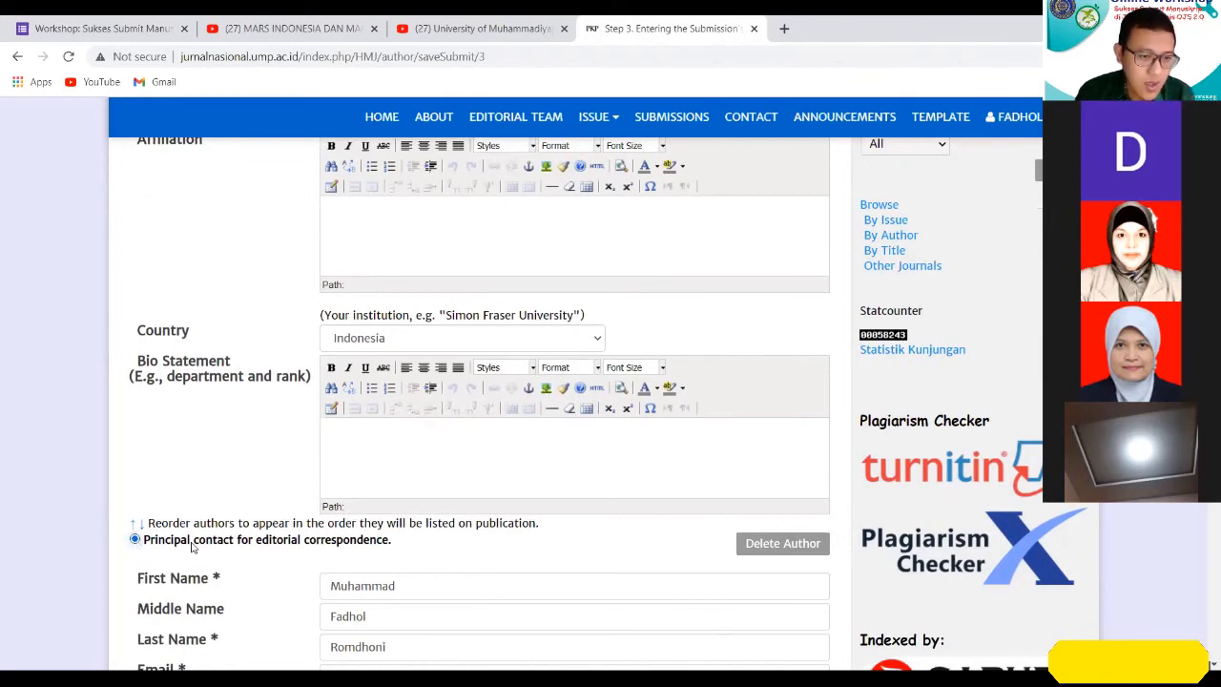
# Set the second listed author as the principal contact for editorial correspondence.
pyautogui.scroll(-7, 191, 546)
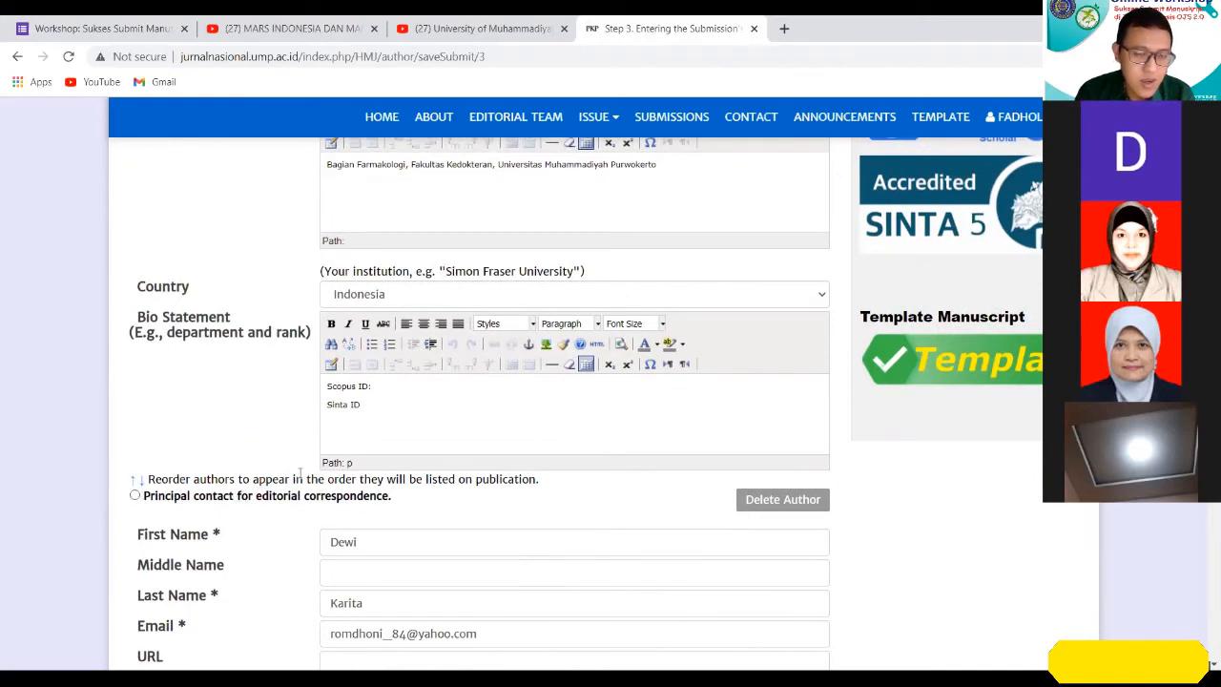
pyautogui.scroll(3, 299, 468)
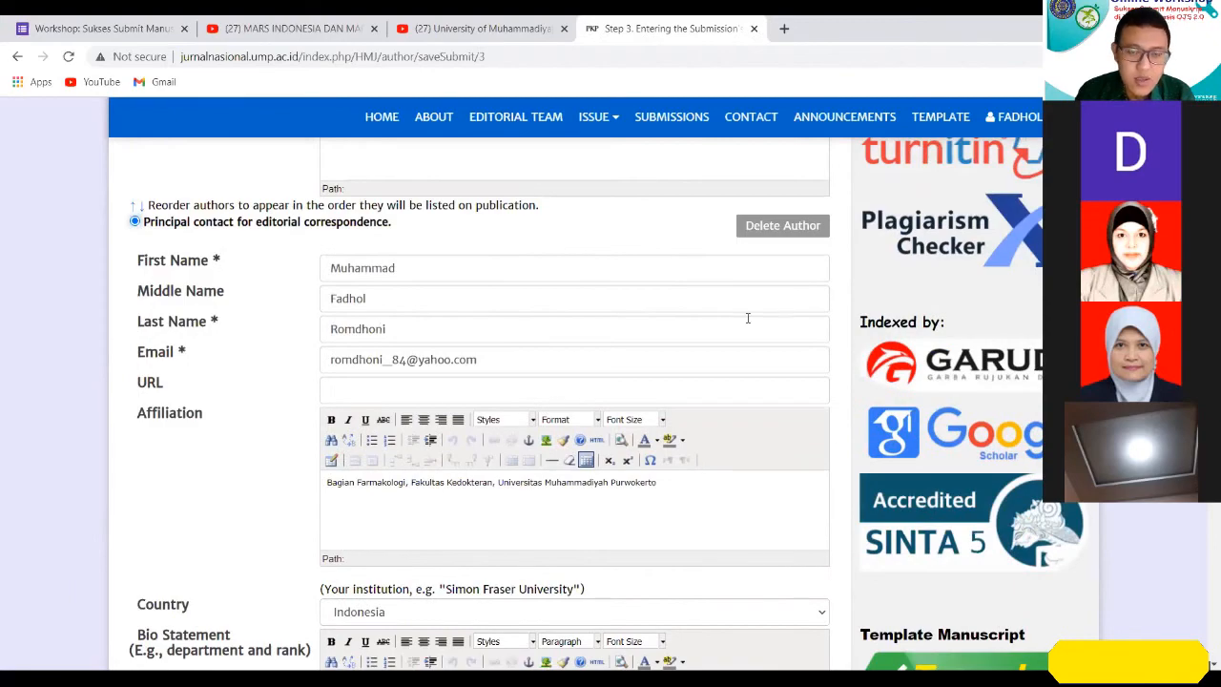
pyautogui.scroll(-3, 748, 317)
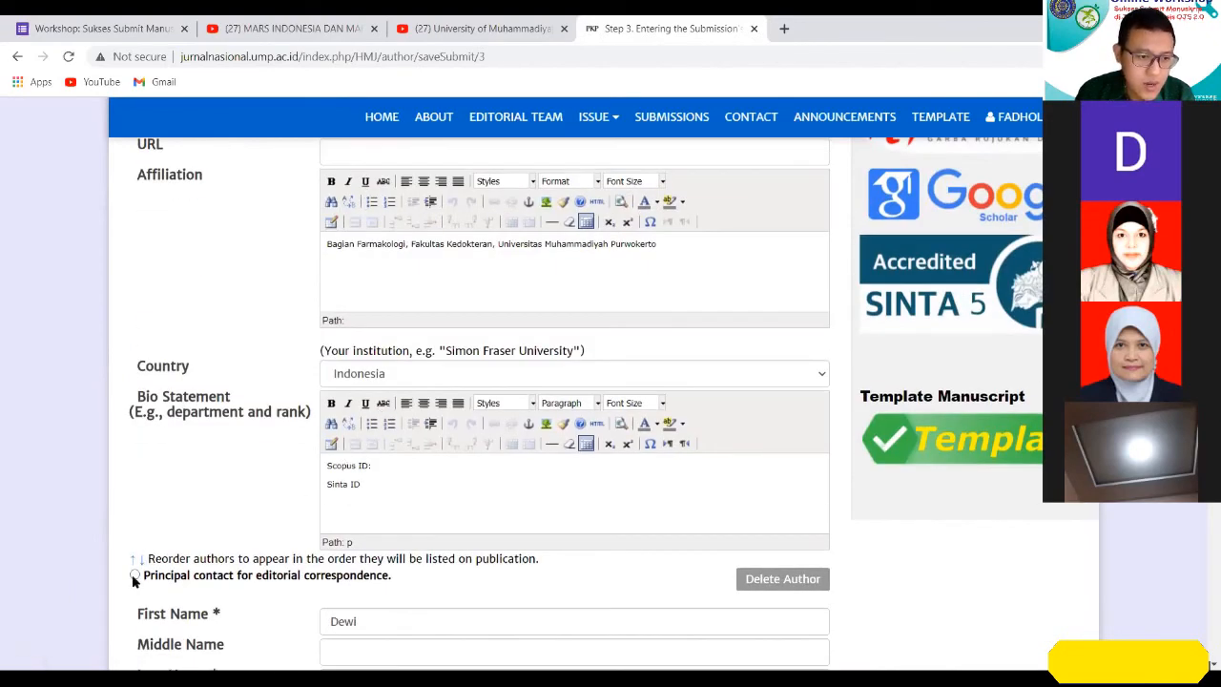
pyautogui.click(134, 575)
pyautogui.scroll(4, 612, 510)
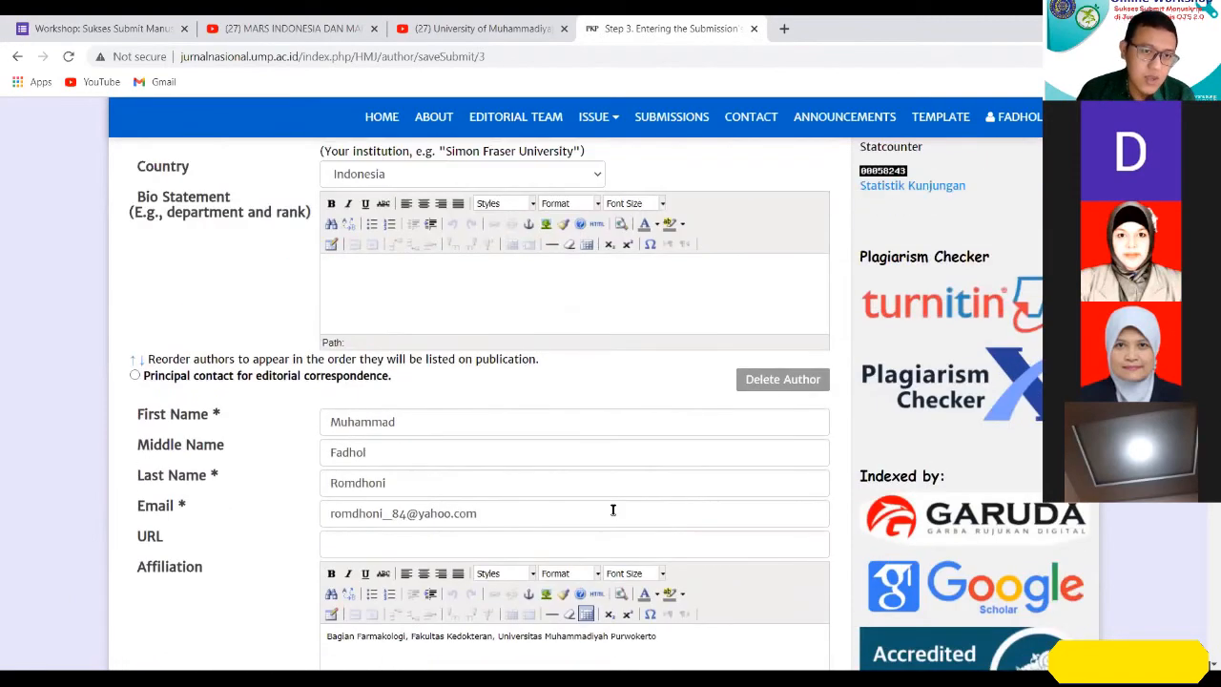
# Review all three author entries, checking which one is the principal contact and what each name, e-mail and affiliation field contains.
pyautogui.scroll(4, 613, 510)
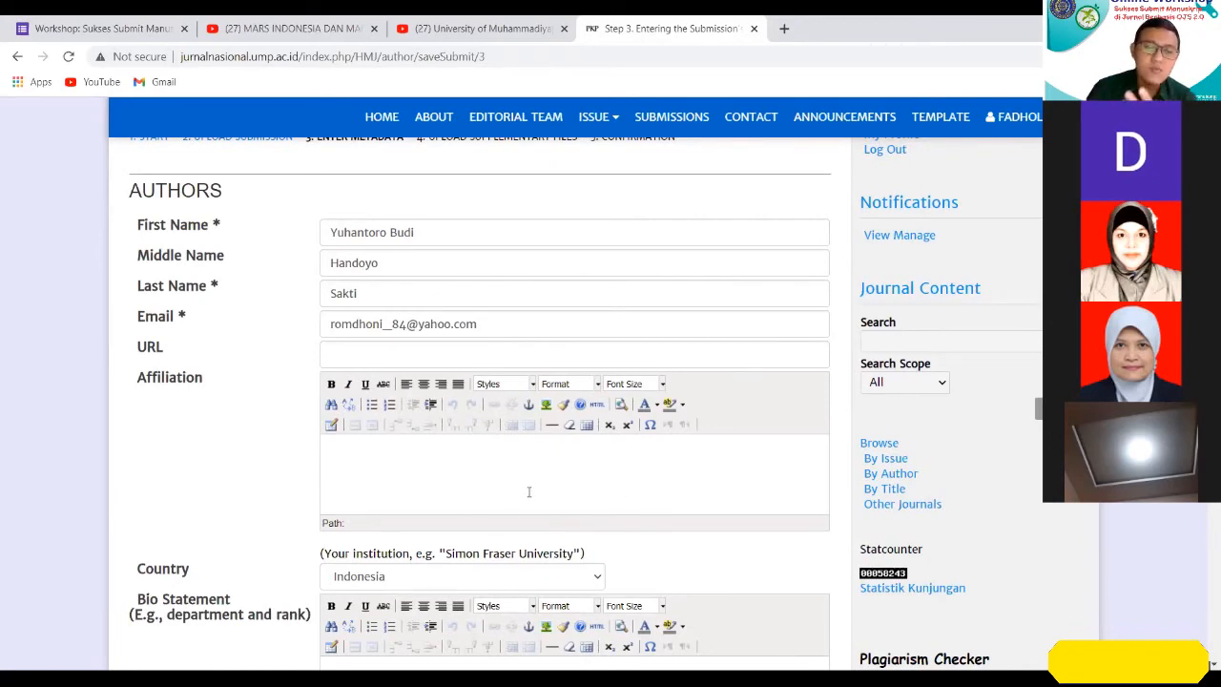
pyautogui.scroll(-4, 529, 491)
pyautogui.scroll(-5, 391, 303)
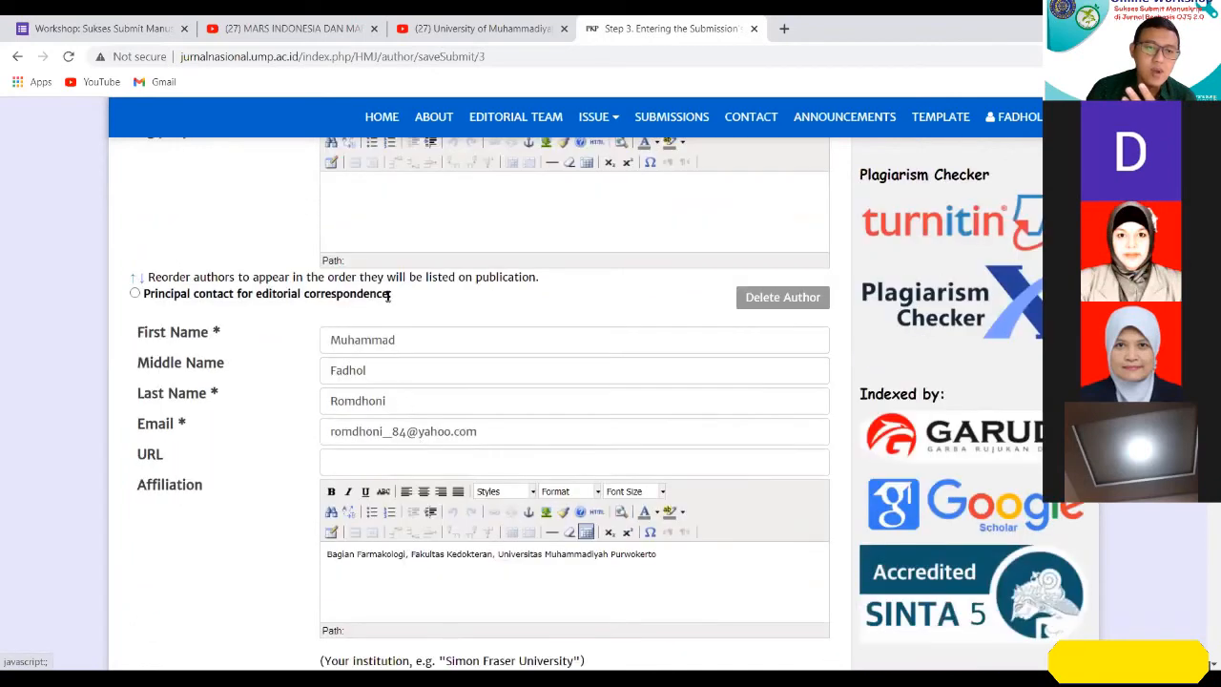
pyautogui.scroll(-2, 392, 304)
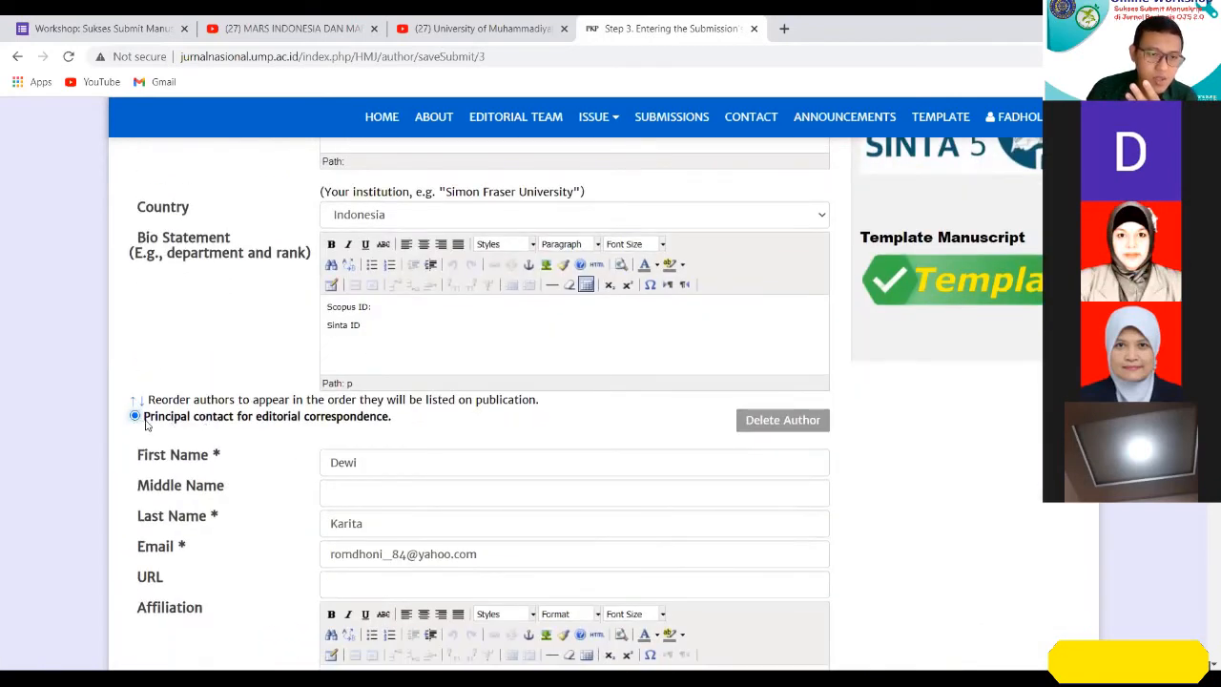
pyautogui.scroll(-1, 387, 496)
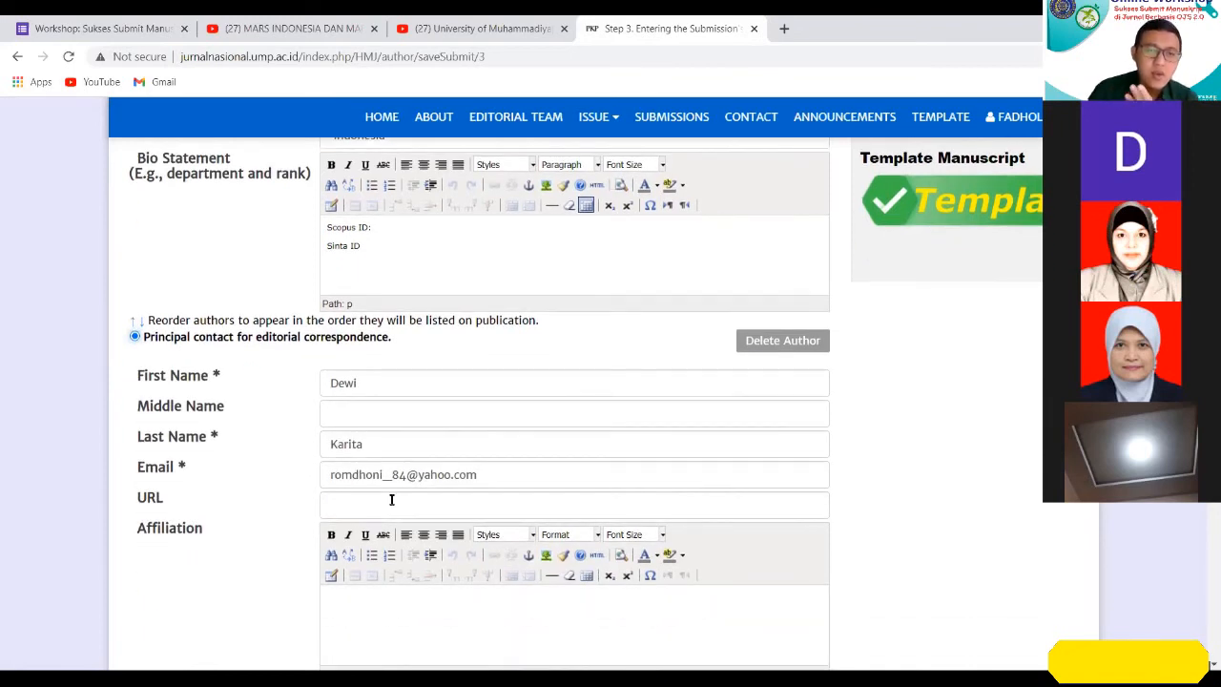
pyautogui.scroll(-2, 425, 503)
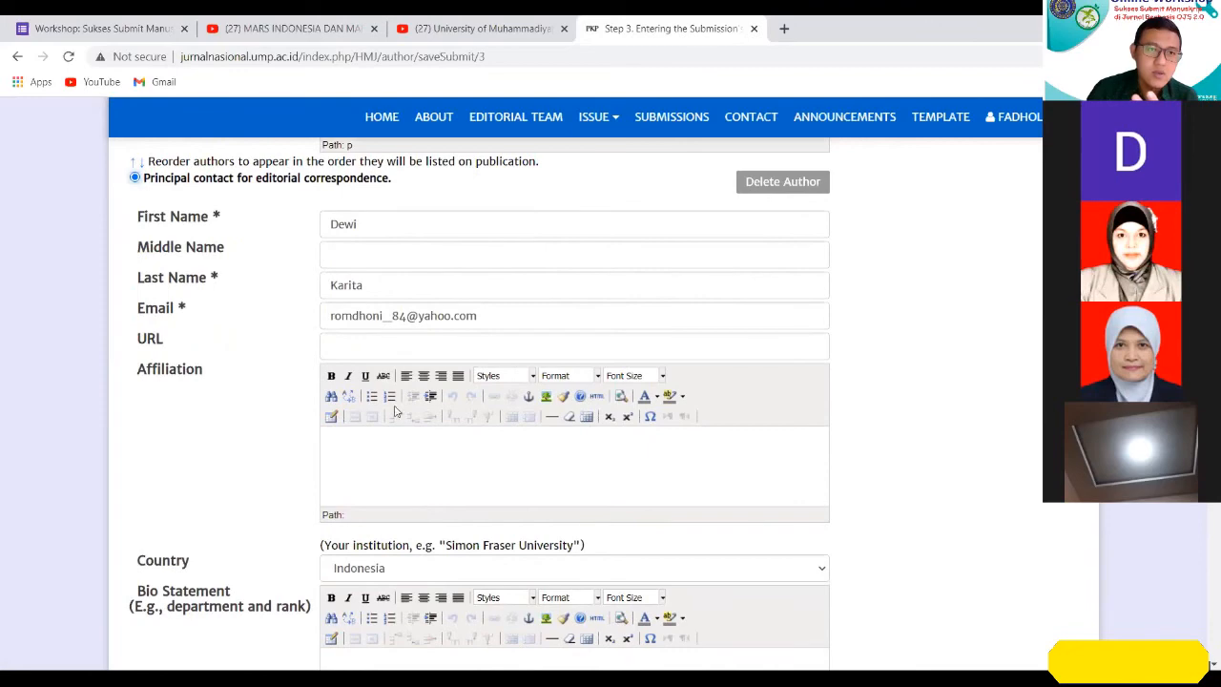
pyautogui.scroll(-5, 391, 277)
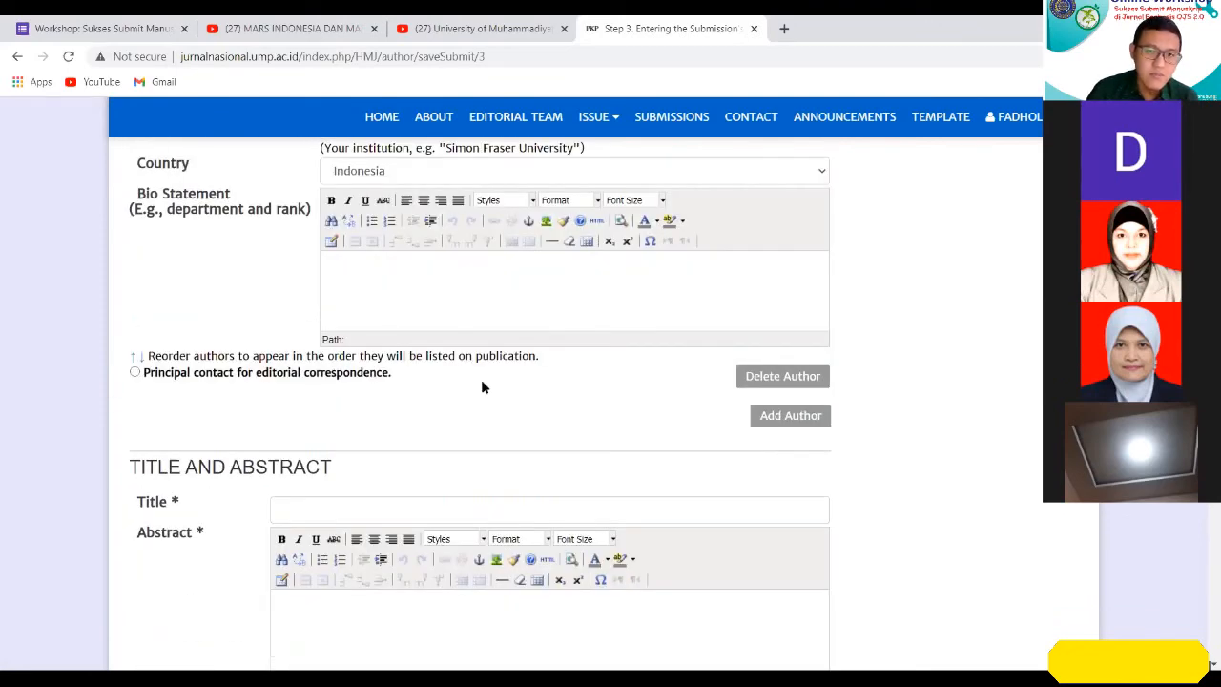
pyautogui.scroll(2, 481, 387)
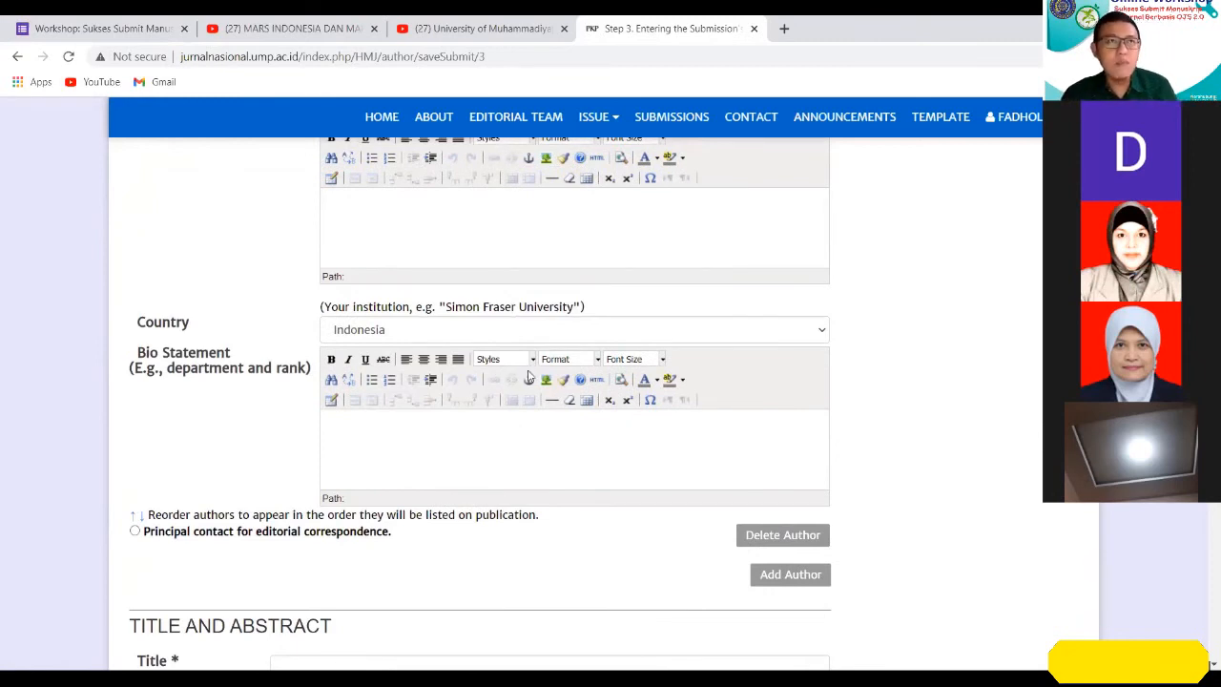
pyautogui.scroll(3, 530, 374)
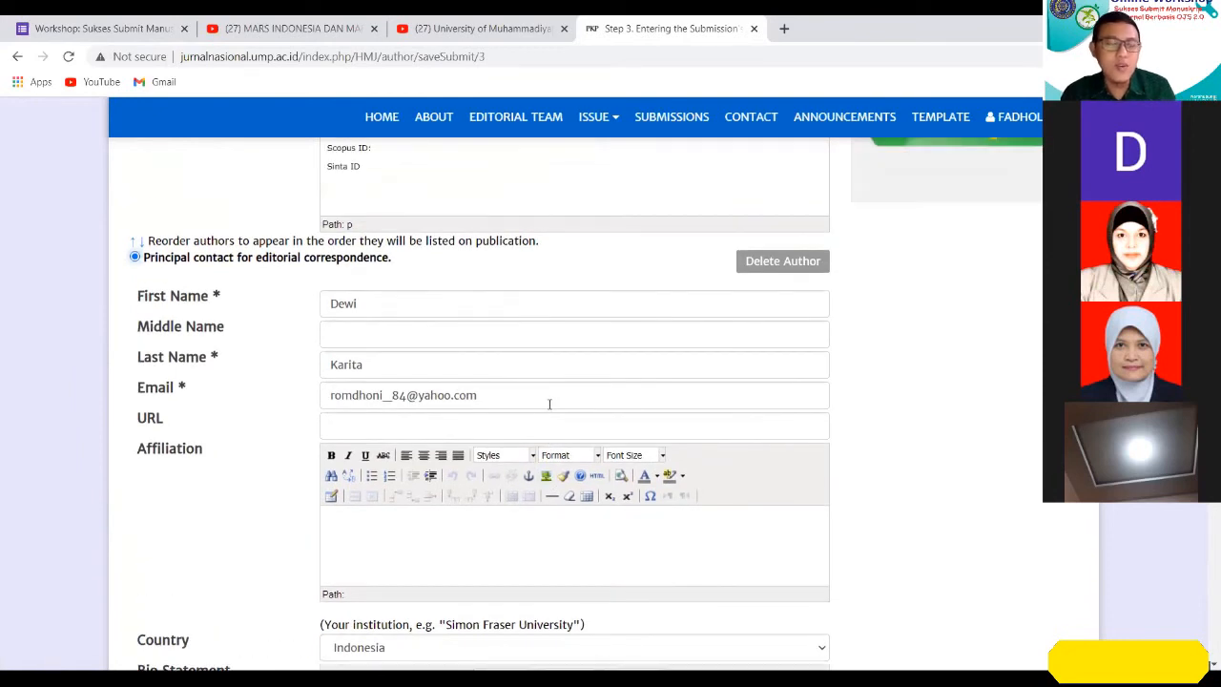
pyautogui.scroll(1, 550, 404)
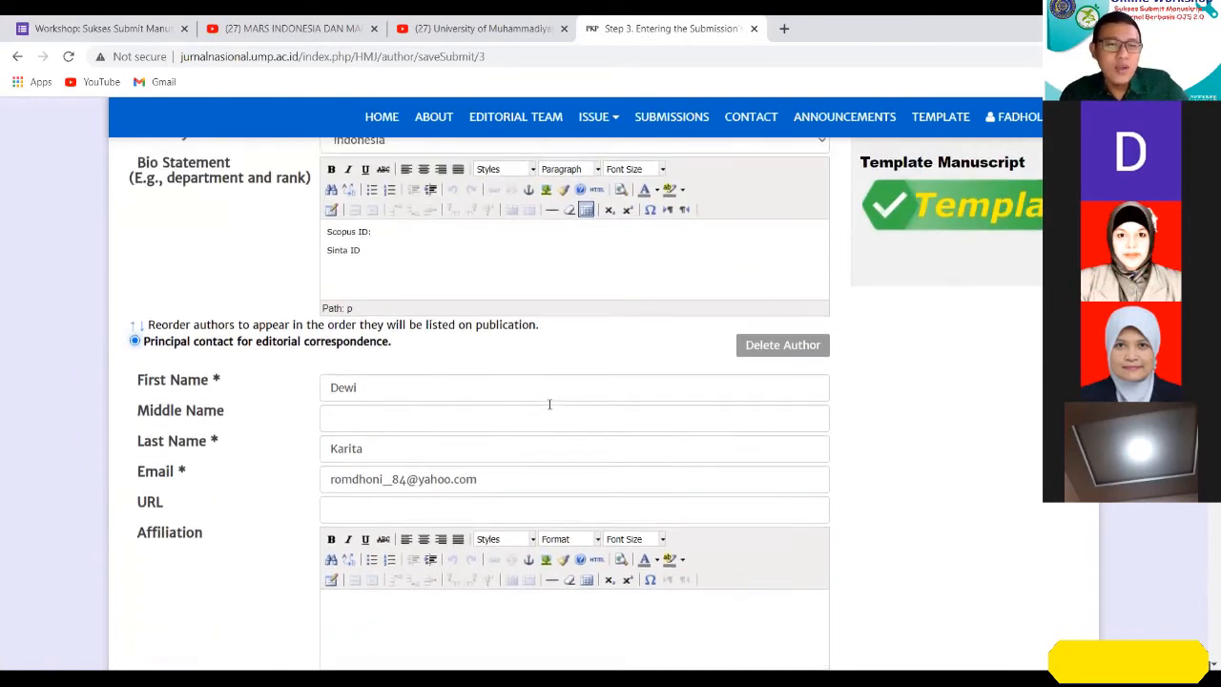
pyautogui.scroll(1, 548, 401)
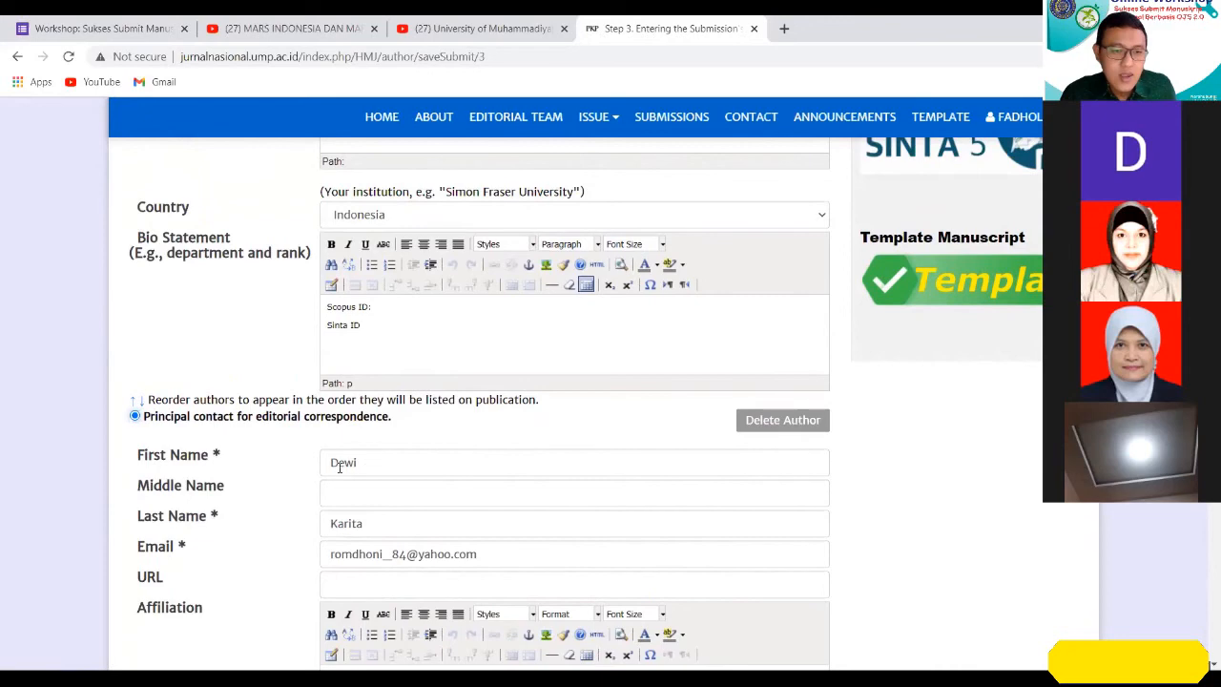
pyautogui.scroll(7, 584, 573)
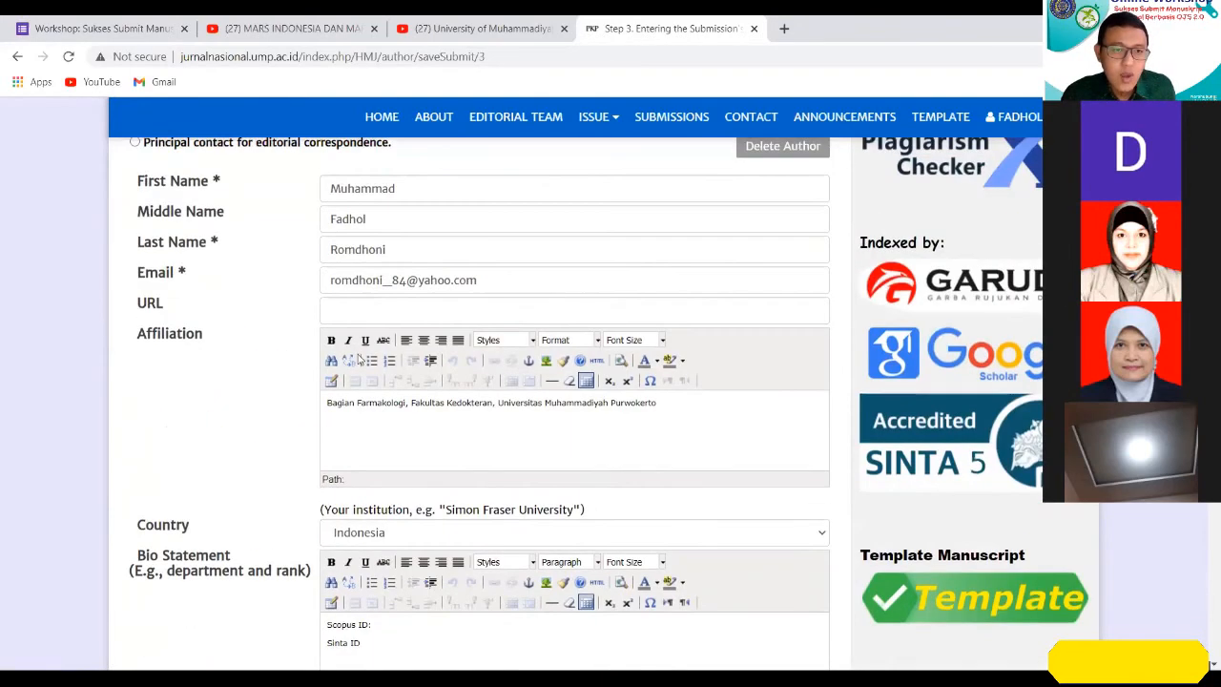
# Recheck the first two author entries and the order and principal contact settings below each of them.
pyautogui.scroll(5, 451, 353)
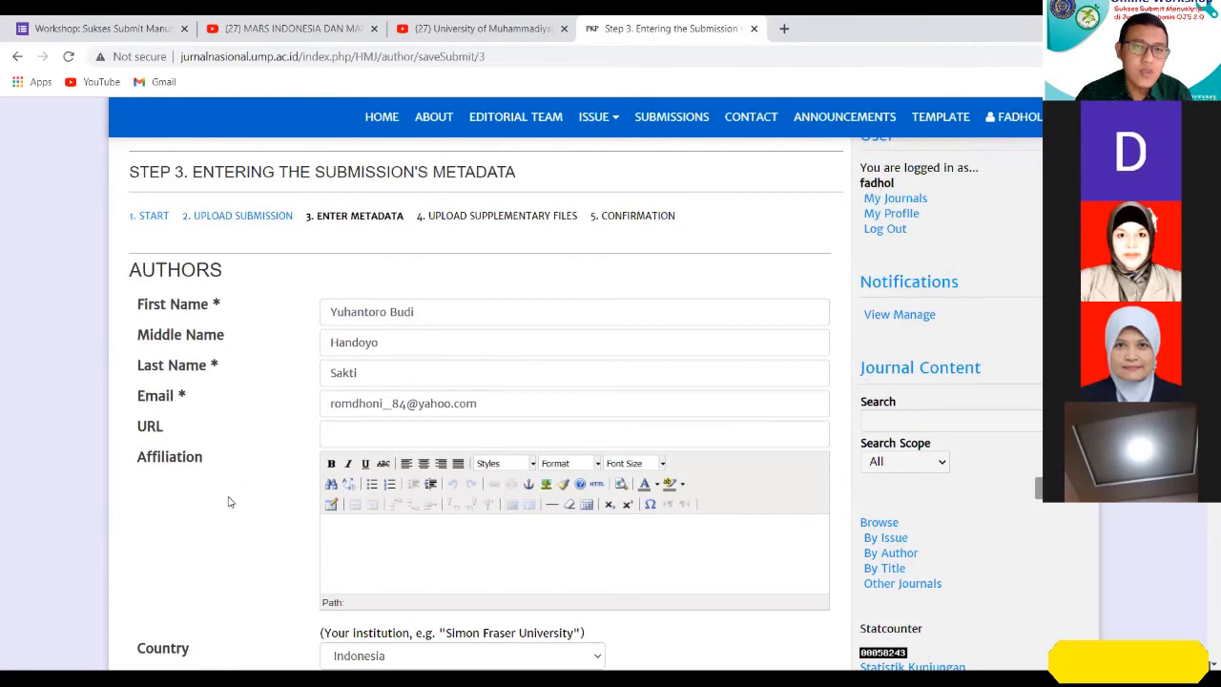
pyautogui.scroll(-1, 229, 502)
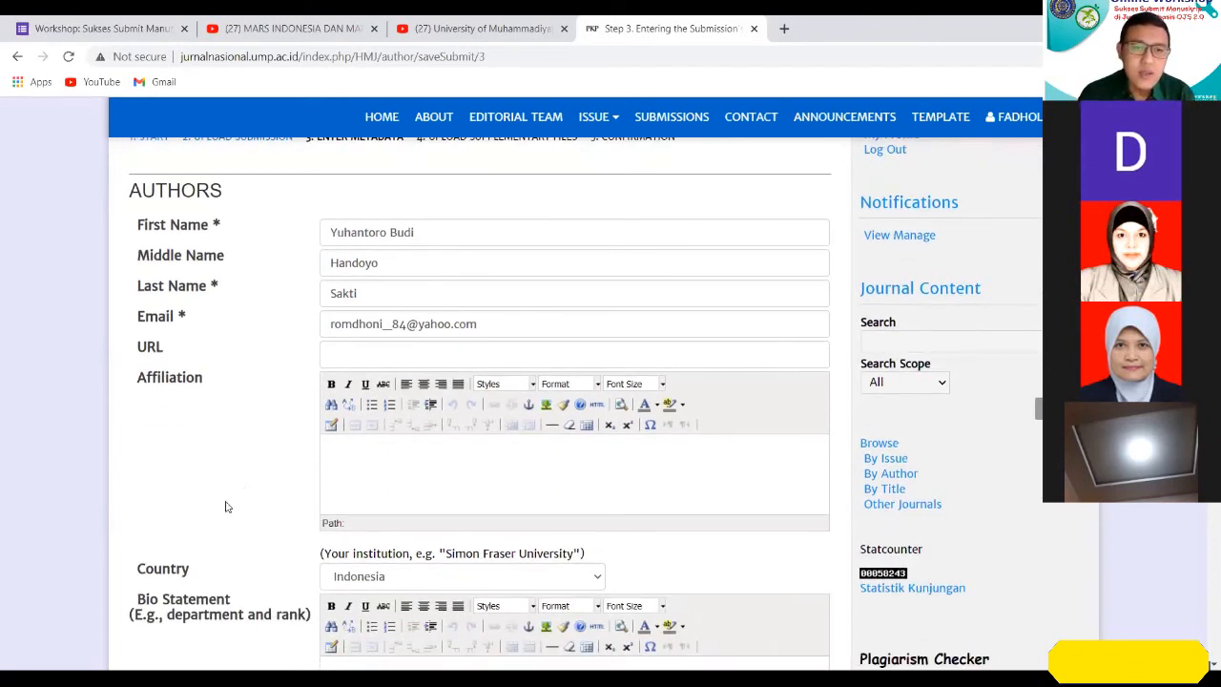
pyautogui.scroll(-5, 225, 506)
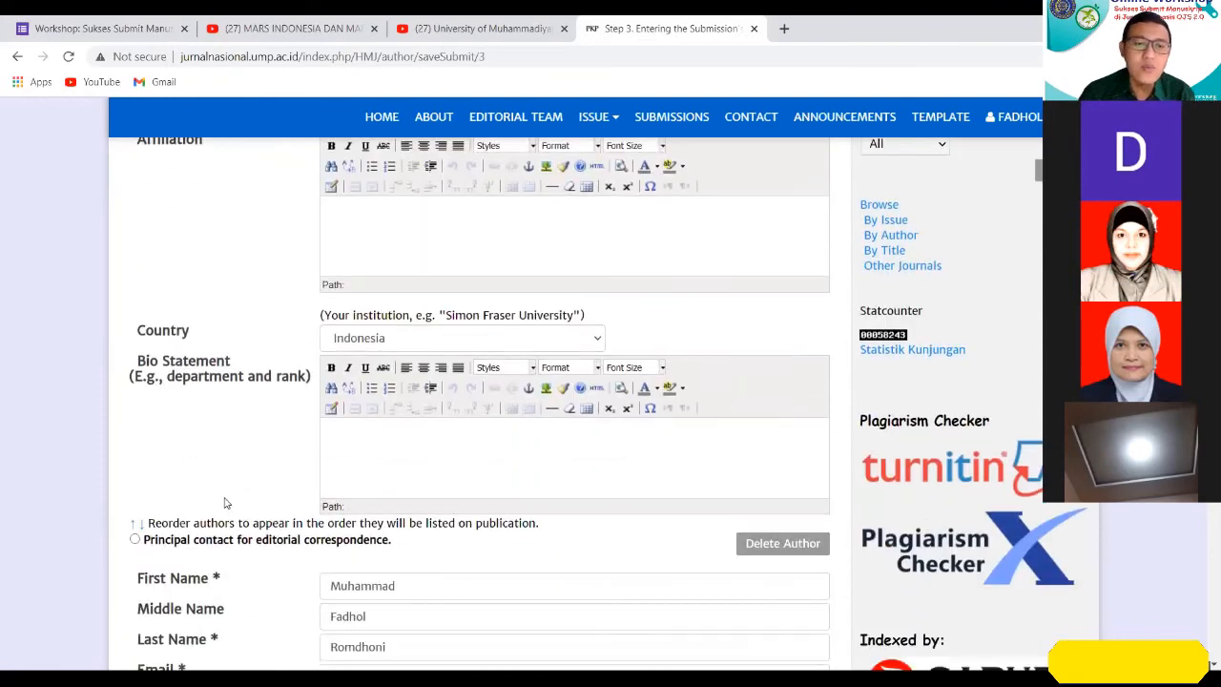
pyautogui.scroll(-2, 224, 498)
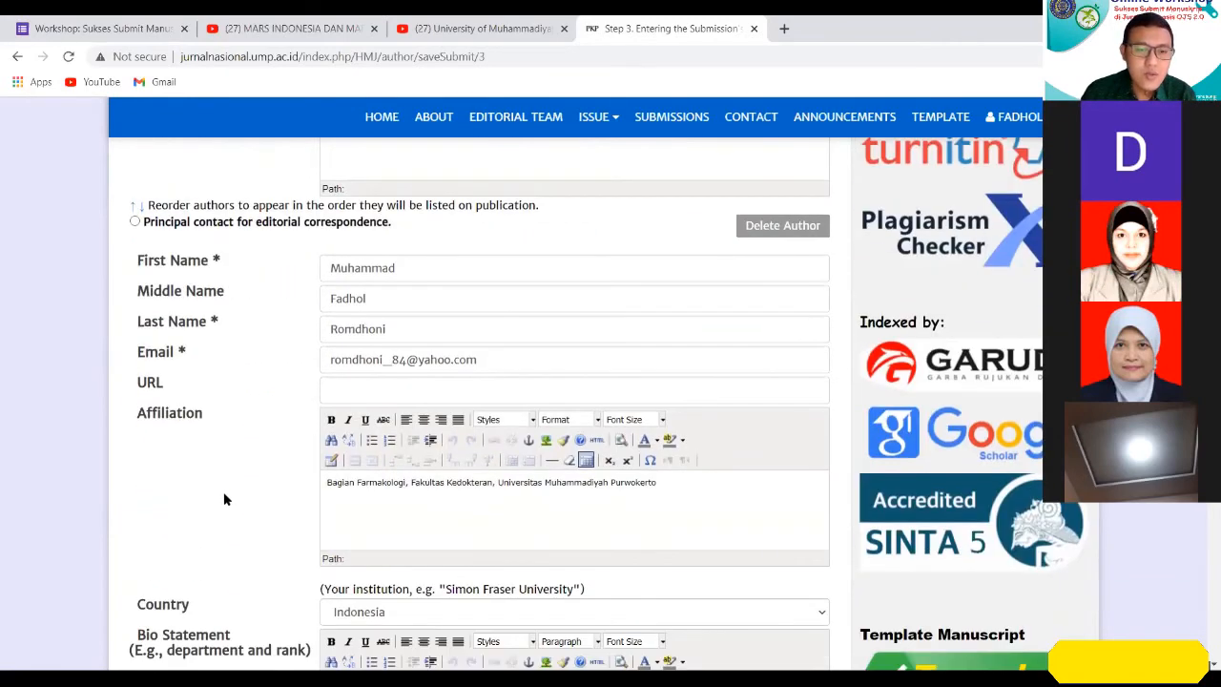
pyautogui.scroll(2, 224, 498)
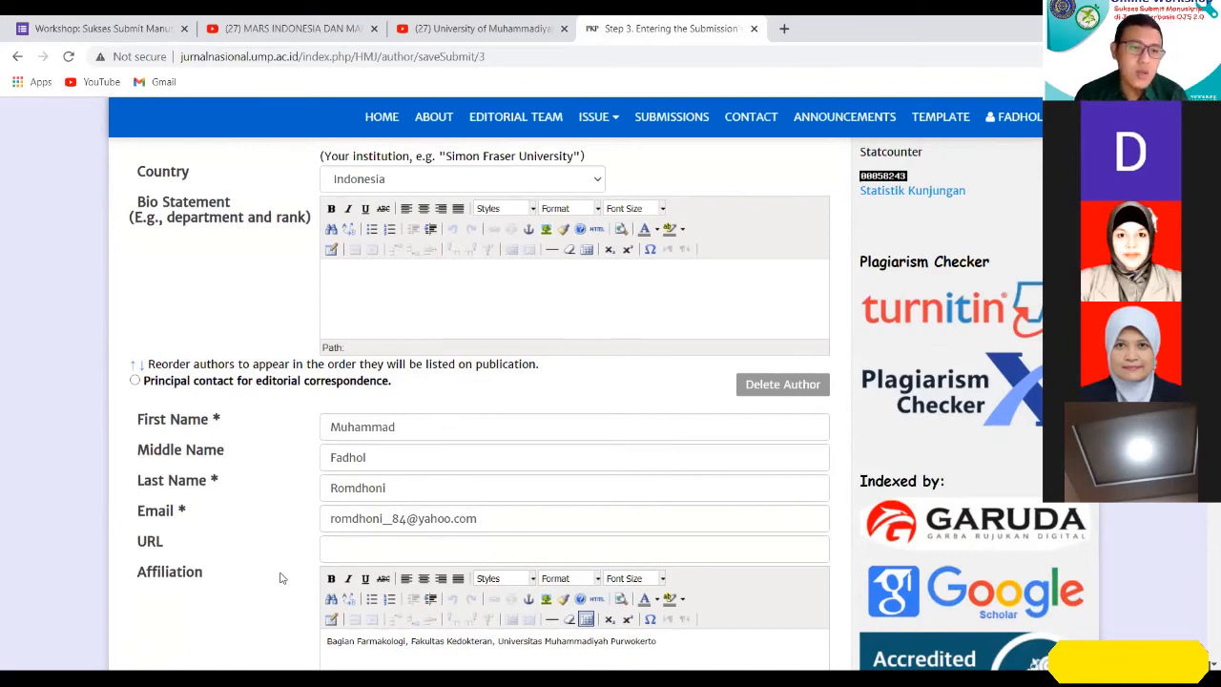
pyautogui.scroll(1, 279, 577)
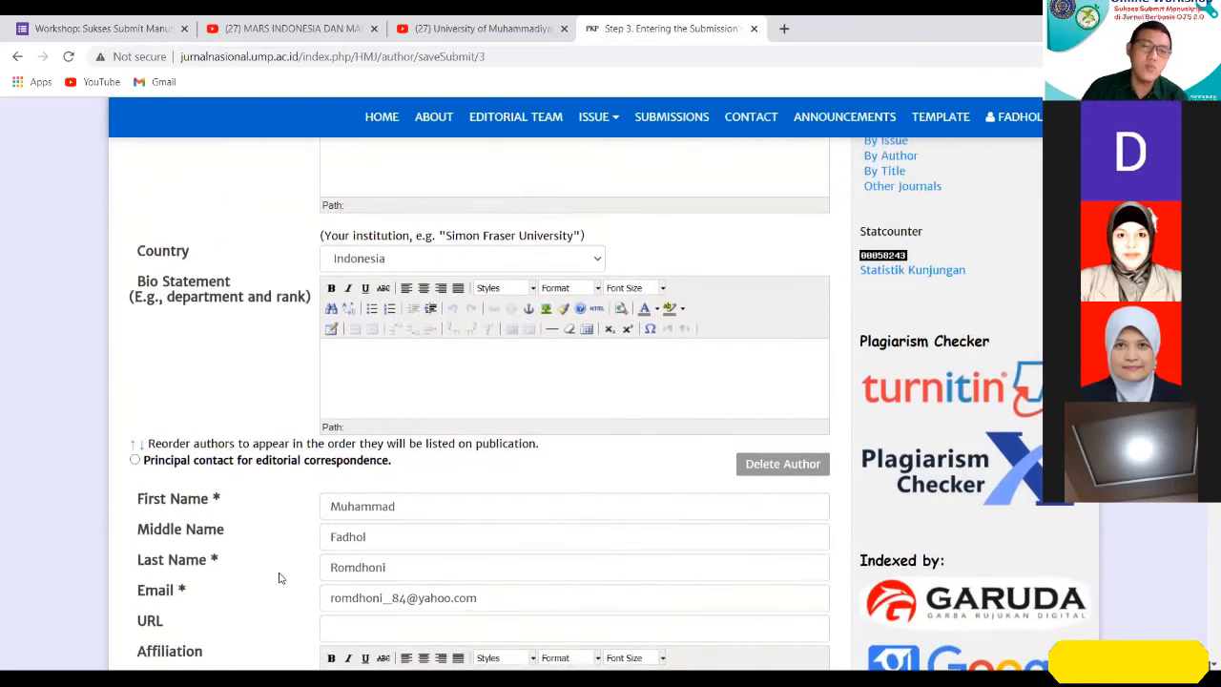
pyautogui.scroll(-3, 280, 578)
pyautogui.scroll(-5, 243, 608)
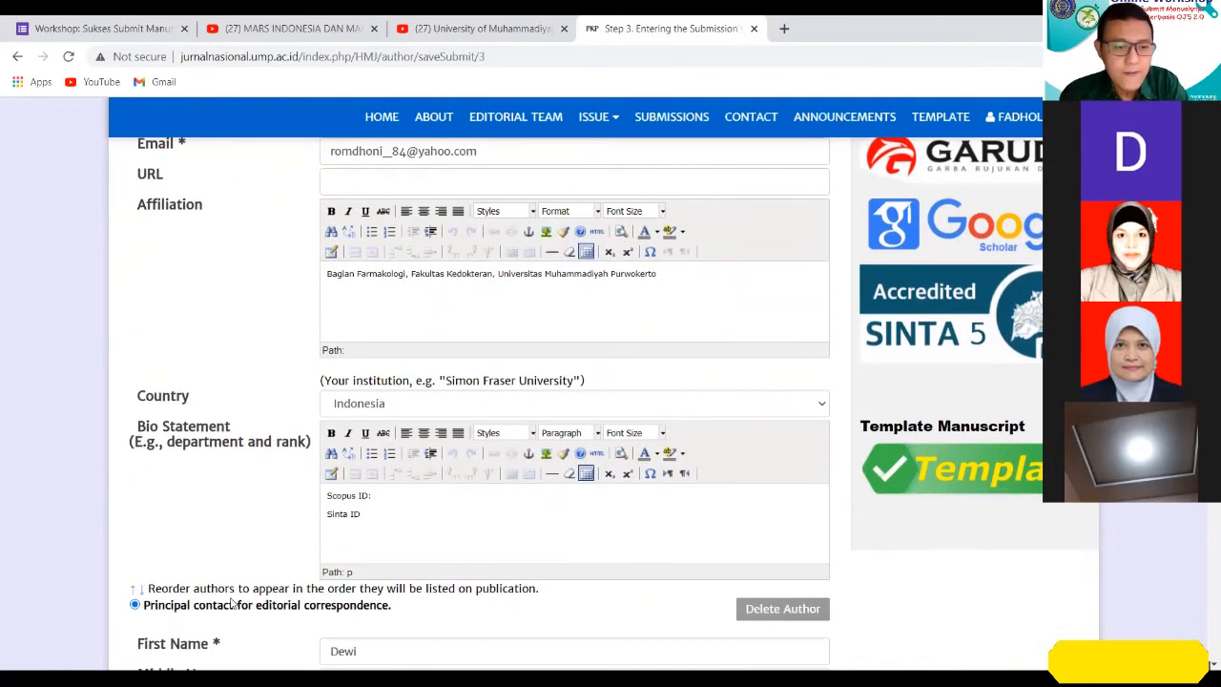
# Paste the manuscript title "Awal Mula dan Rutinitas Bersepeda Tidak Mempengaruhi Indeks Massa Tubuh (IMT)" into the Title field.
pyautogui.scroll(-4, 231, 603)
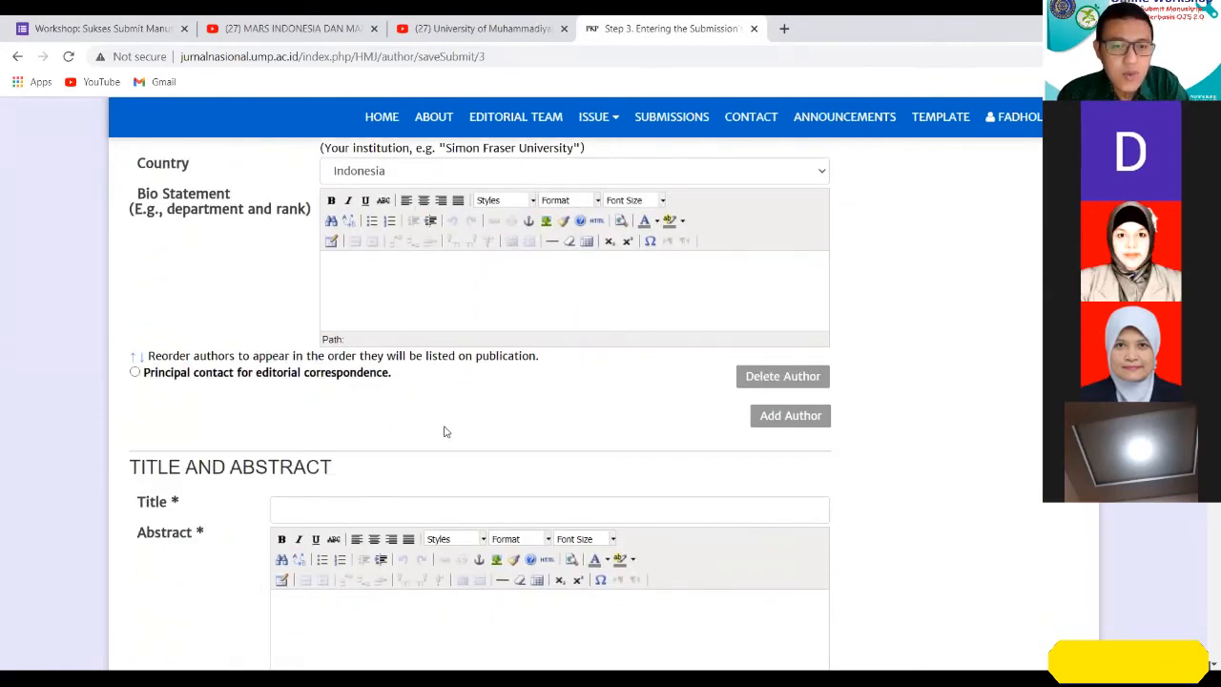
pyautogui.scroll(-2, 443, 432)
pyautogui.click(368, 343)
pyautogui.scroll(-1, 369, 345)
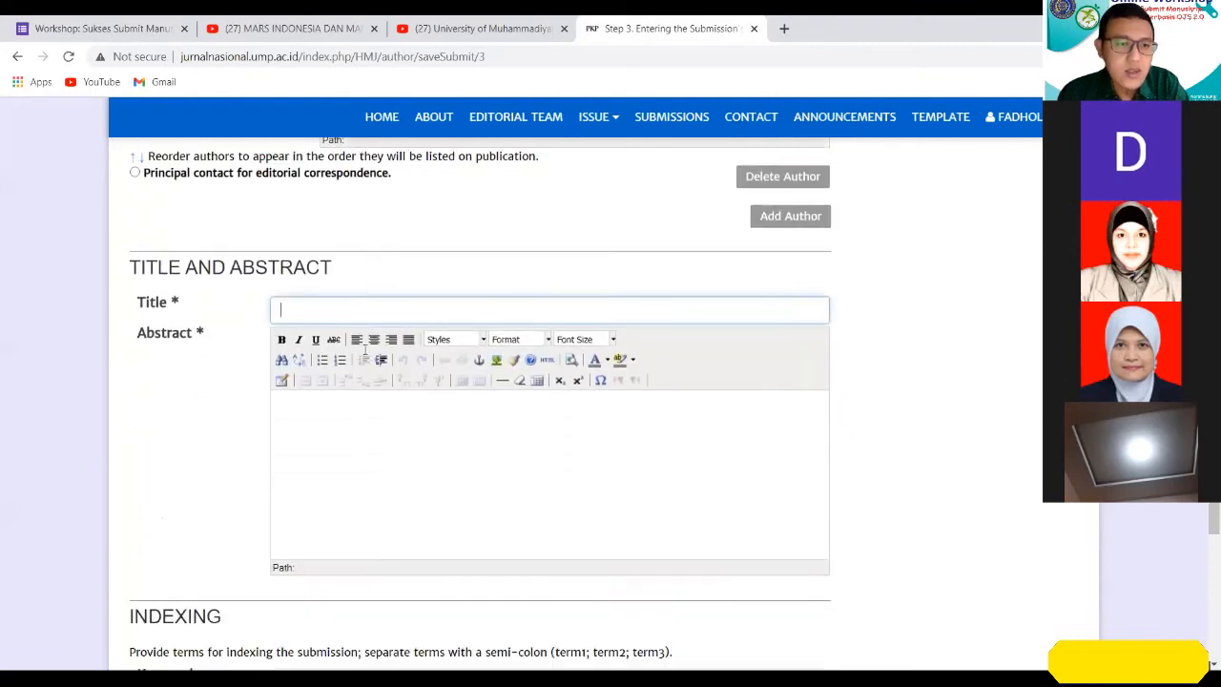
pyautogui.hotkey('alt', 'Tab')
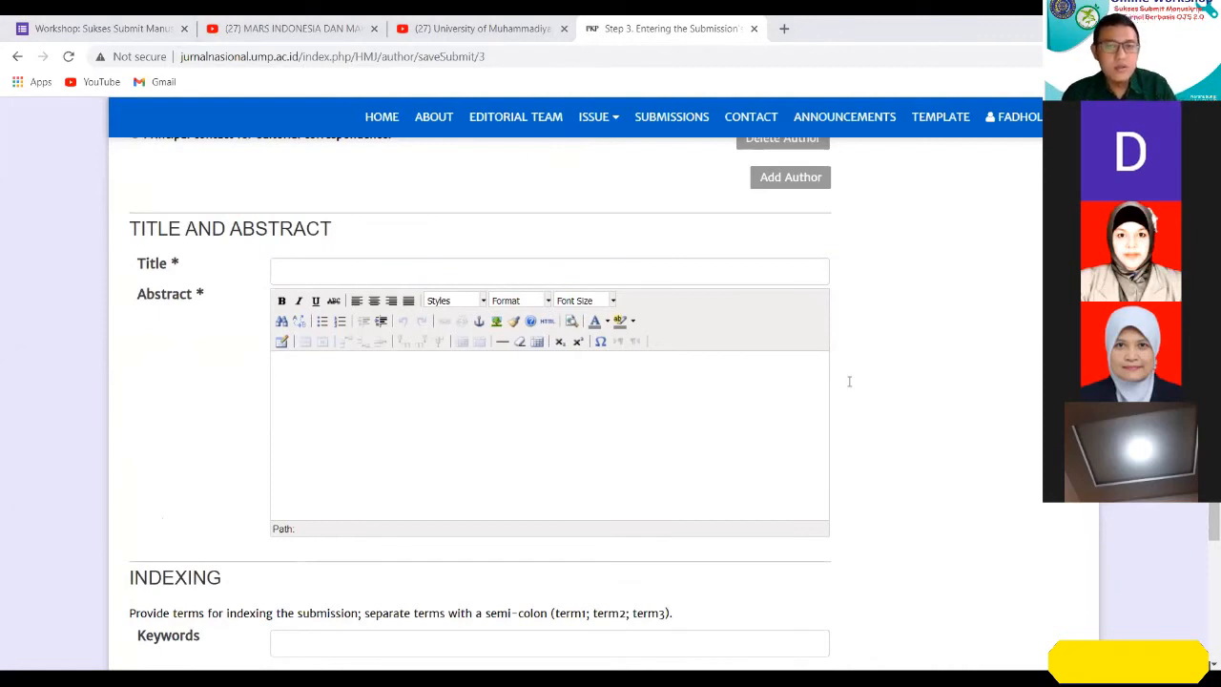
pyautogui.click(797, 275)
pyautogui.write('Awal Mula dan Rutinitas Bersepeda Tidak Mempengaruhi  Indeks Massa Tubuh (IMT)')
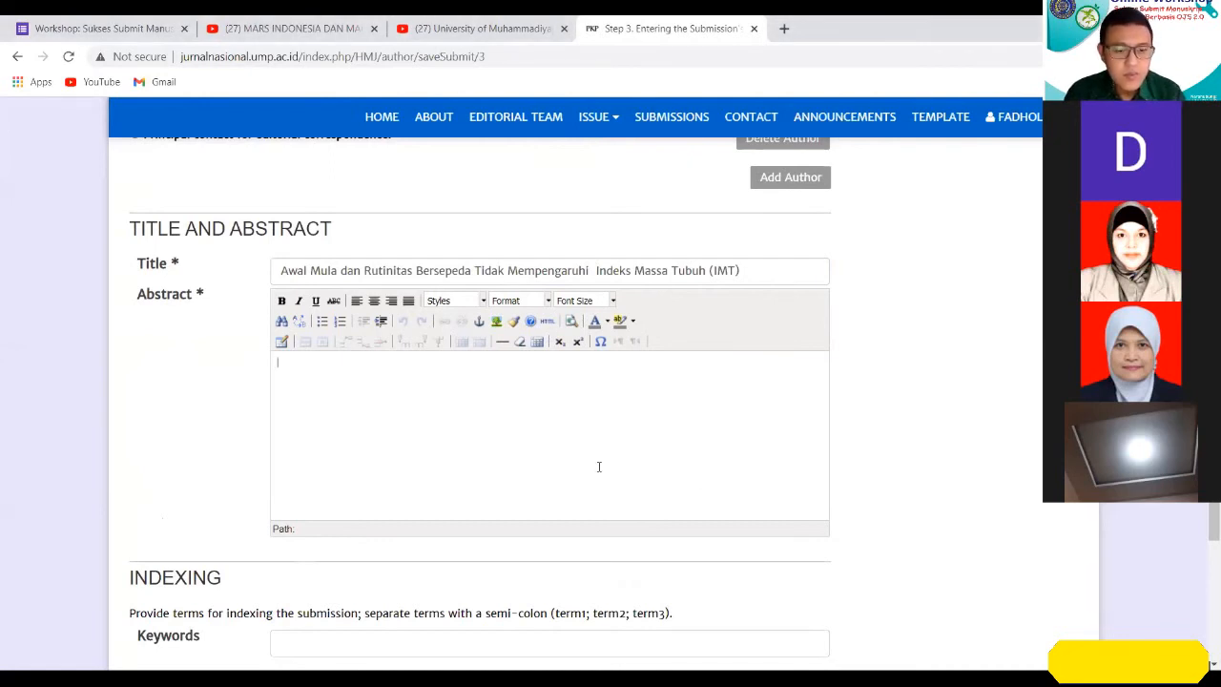
# Fill the Abstract field with the English abstract followed by the Indonesian abstract as a separate paragraph, and check the pasted text.
pyautogui.write('Research in Semarang 9.1% and 10.6% of children aged 6-7 years, suffered from overweight and obesity, with the ratio of boys are higher than girls. Lifestyle changes is the first step to regulate body mass index back to normal. Healthy active lifestyle is now being campaigned, one of exercises that recently famous is biking. This research is to find out the relationship between time baseline with IMT and biking routine with IMT. This study is a one group survey without a control design. The method used in this study is a cross sectional survey. Respondents are biker who agreed to participated in this study. This study was conducted of 173 respondents. Non-parametric statistical analysis test using Kolmogorov smirnov (alternative test of chi square reasons the data does not meet the requirements). Data on the relationship between time baseline and BMI was p = 0.654 (p> 0.05), shows that time baseline is not related with body mass index (BMI) values. Furthermore, the relationship of biking routines with BMI was p = 0.376 (p> 0.05), which is not related between biking routines and body mass index (BMI) values. In conclusion, that time baseline and biking routines have no relationship to the body mass index value, as one of obesity indicator.')
pyautogui.press('Return')
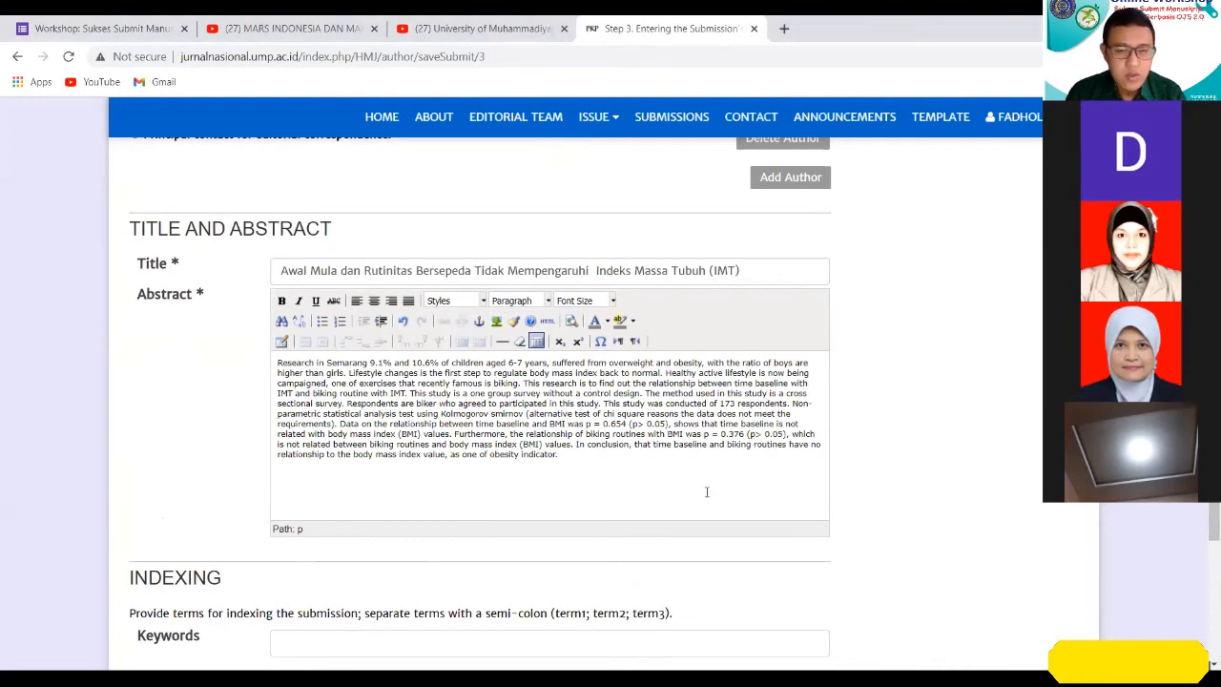
pyautogui.hotkey('ctrl', 'v')
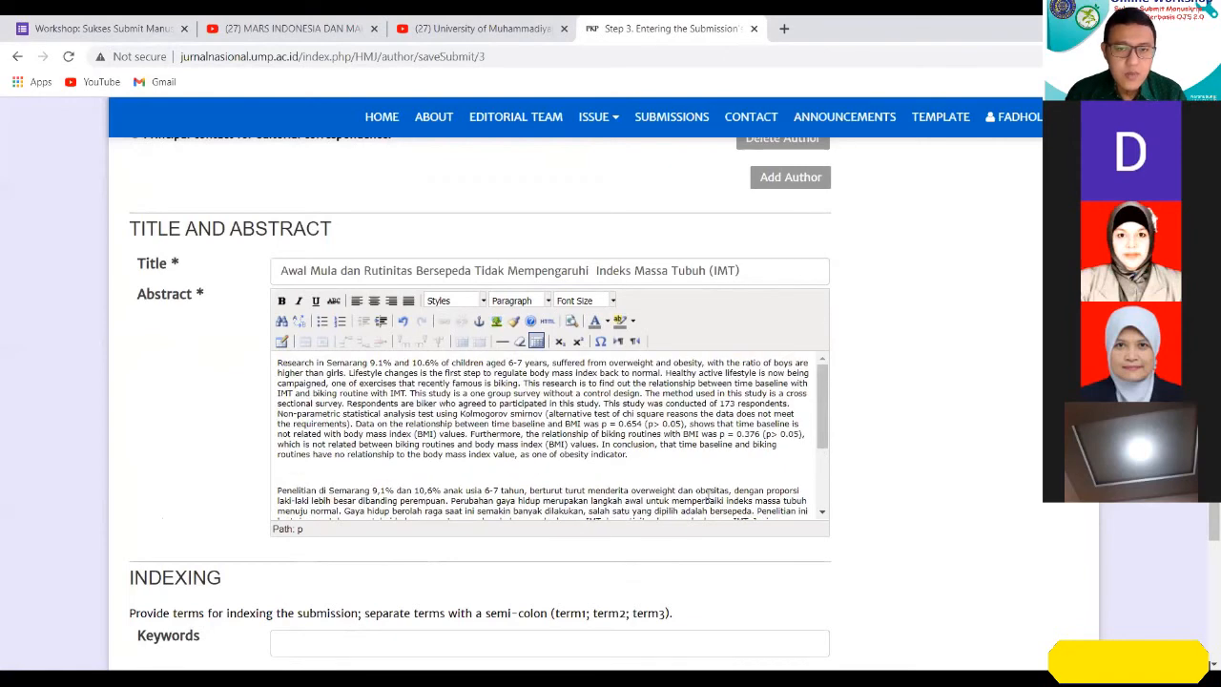
pyautogui.scroll(-3, 707, 492)
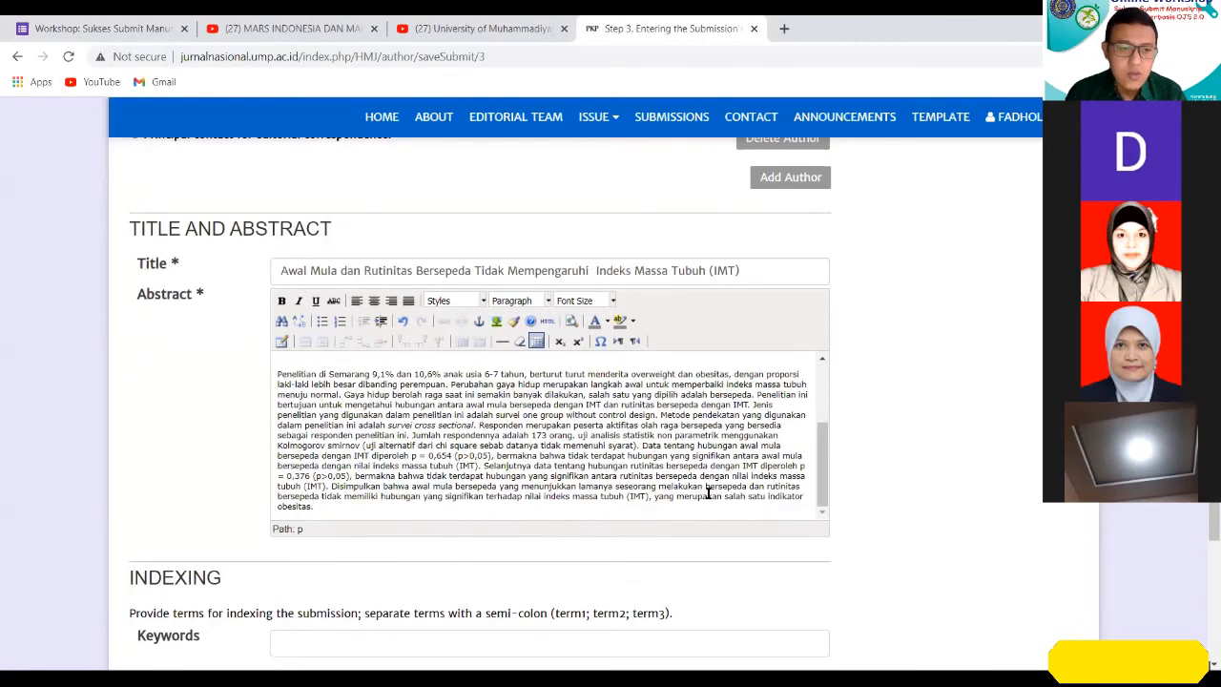
pyautogui.scroll(3, 707, 492)
pyautogui.scroll(-3, 752, 487)
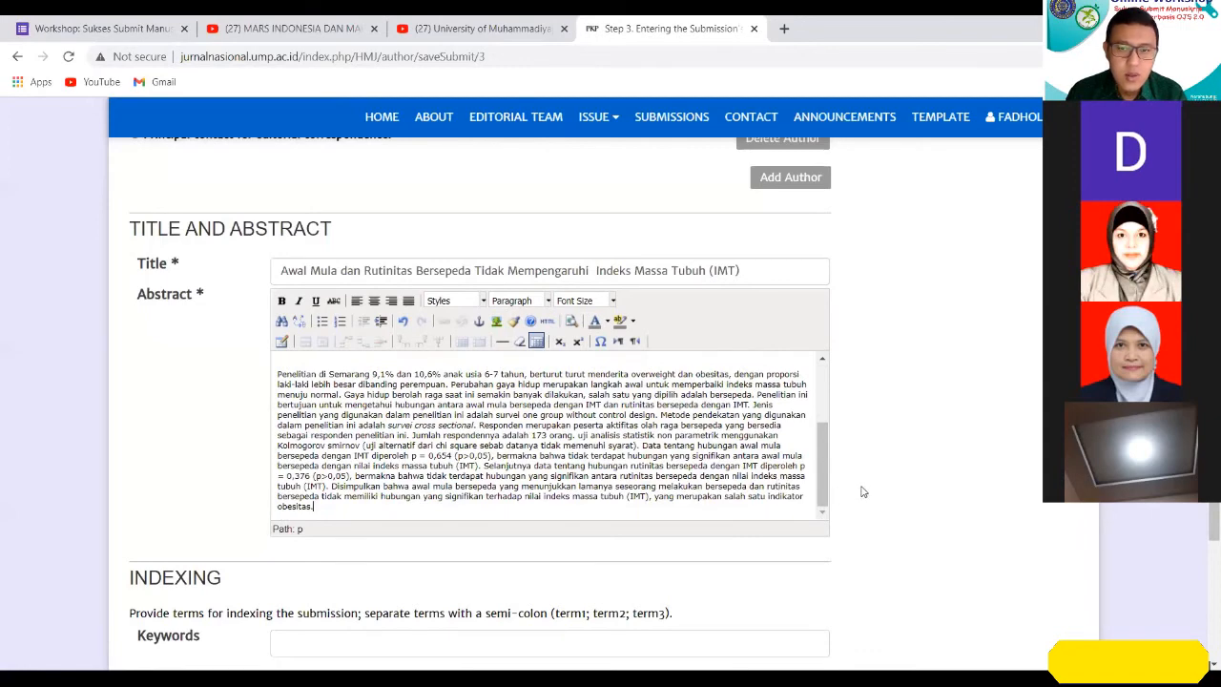
# Copy the manuscript's keywords "bersepeda, indeks massa tubuh (IMT), berolah raga" into the Keywords field under Indexing.
pyautogui.scroll(-1, 877, 486)
pyautogui.scroll(-2, 676, 349)
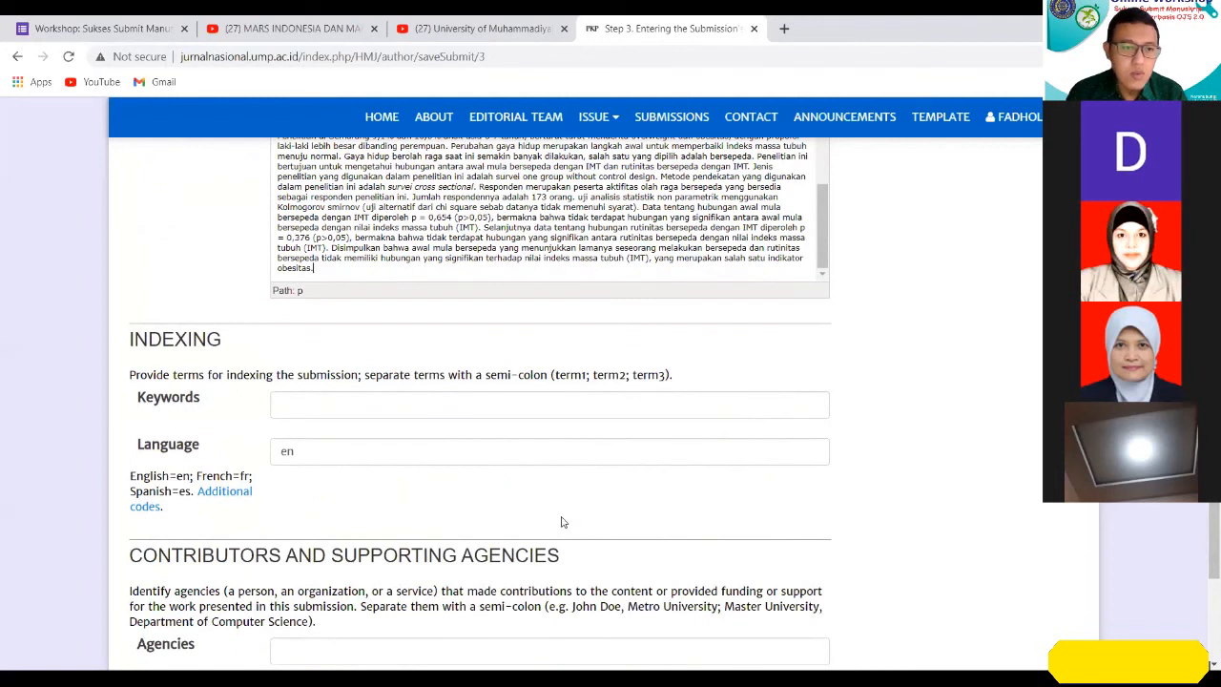
pyautogui.click(358, 406)
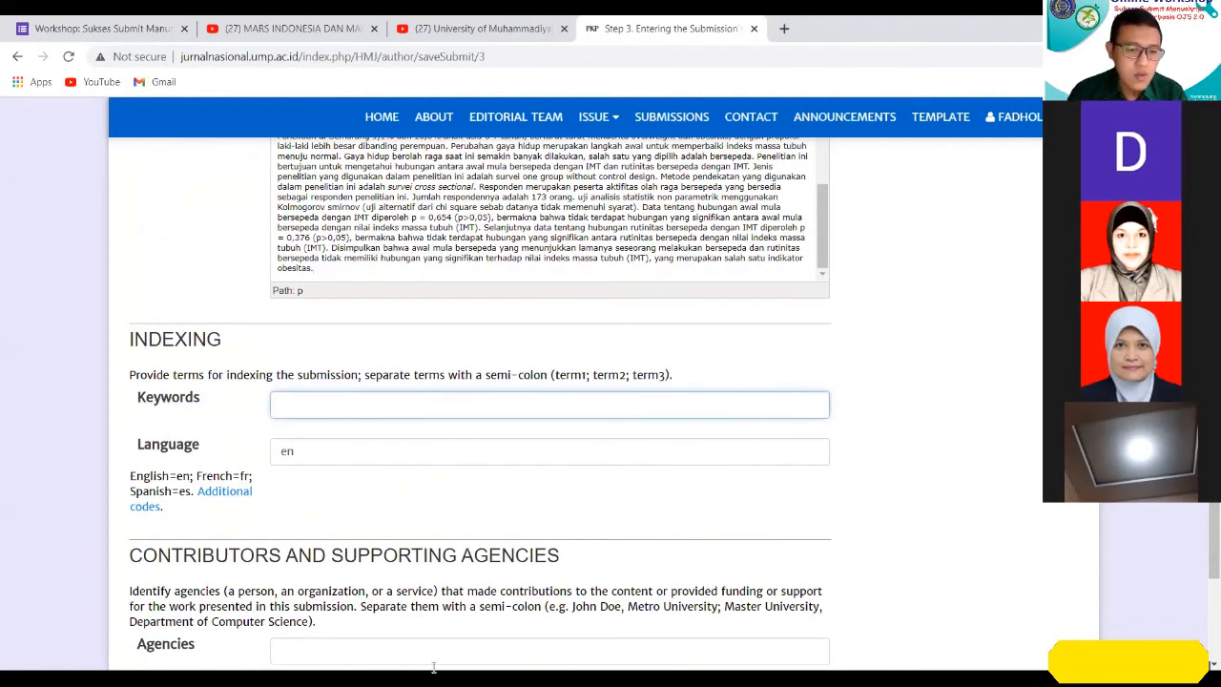
pyautogui.hotkey('alt', 'Tab')
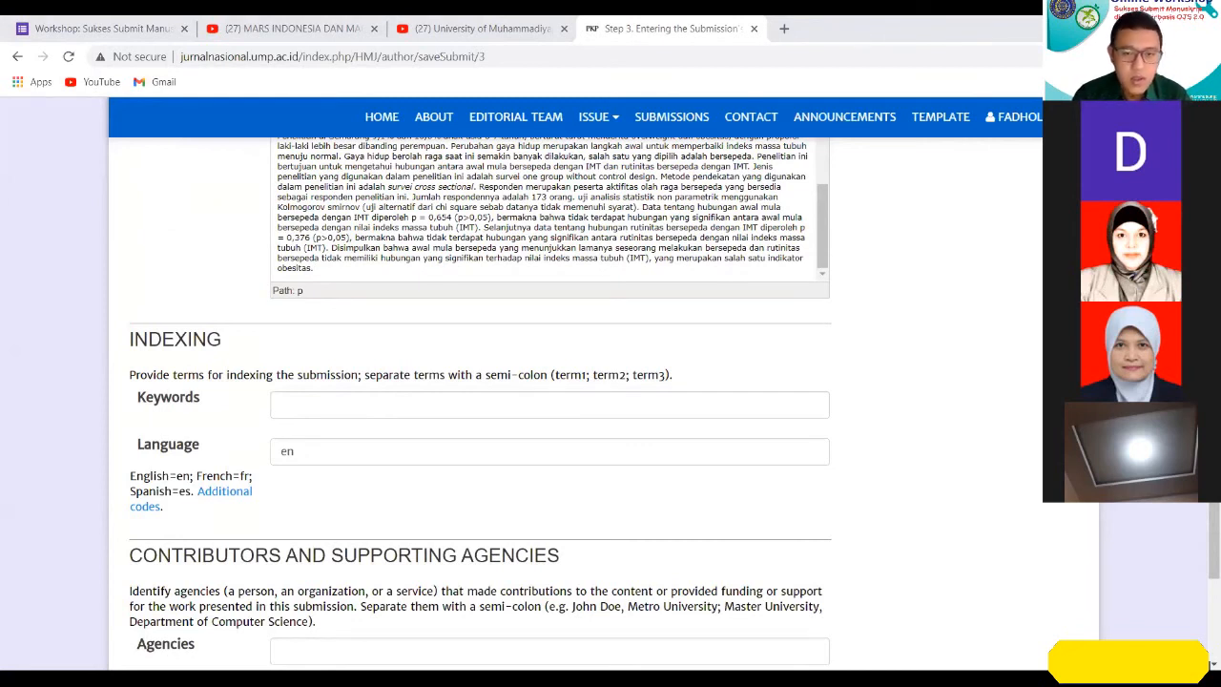
pyautogui.click(383, 410)
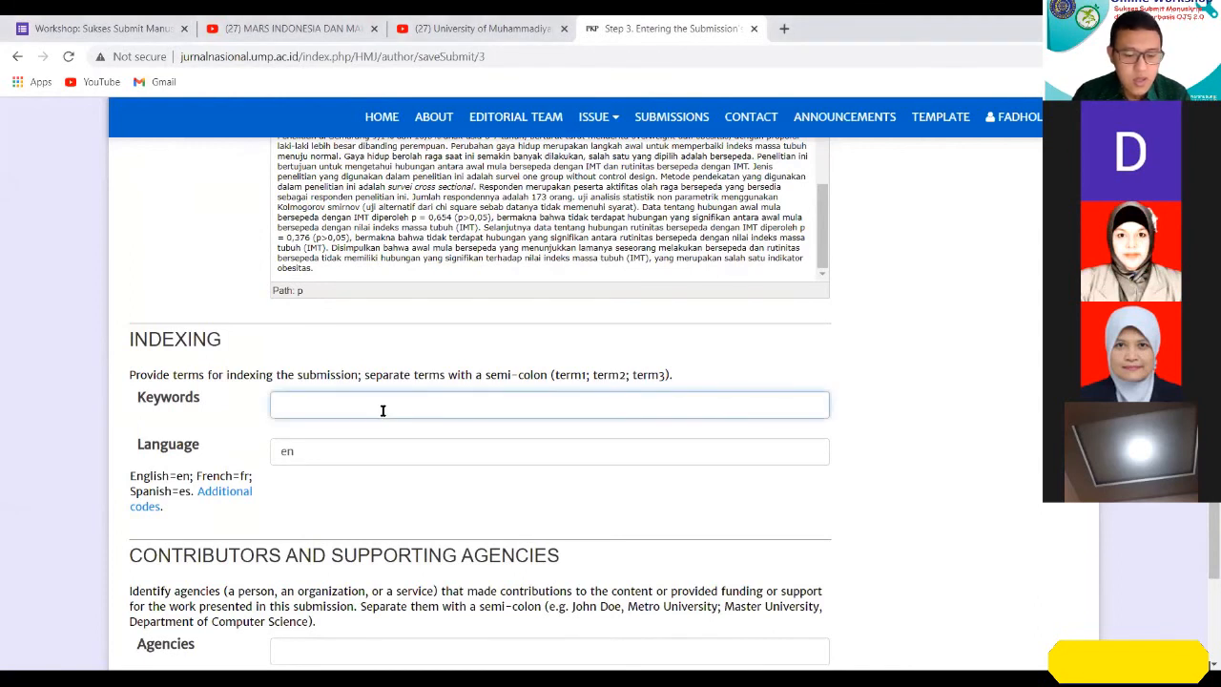
pyautogui.write('bersepeda, indeks massa tubuh (IMT), berolah raga')
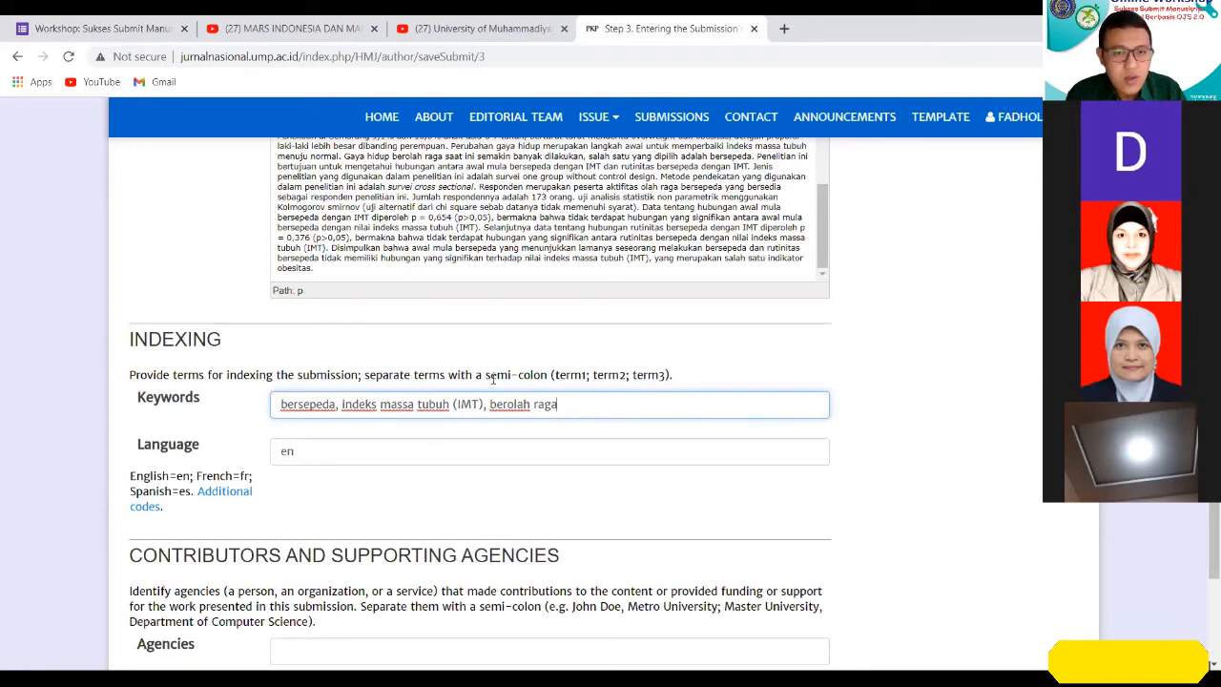
# Replace the commas between the keywords with semi-colons, following the required term1; term2; term3 format.
pyautogui.click(587, 376)
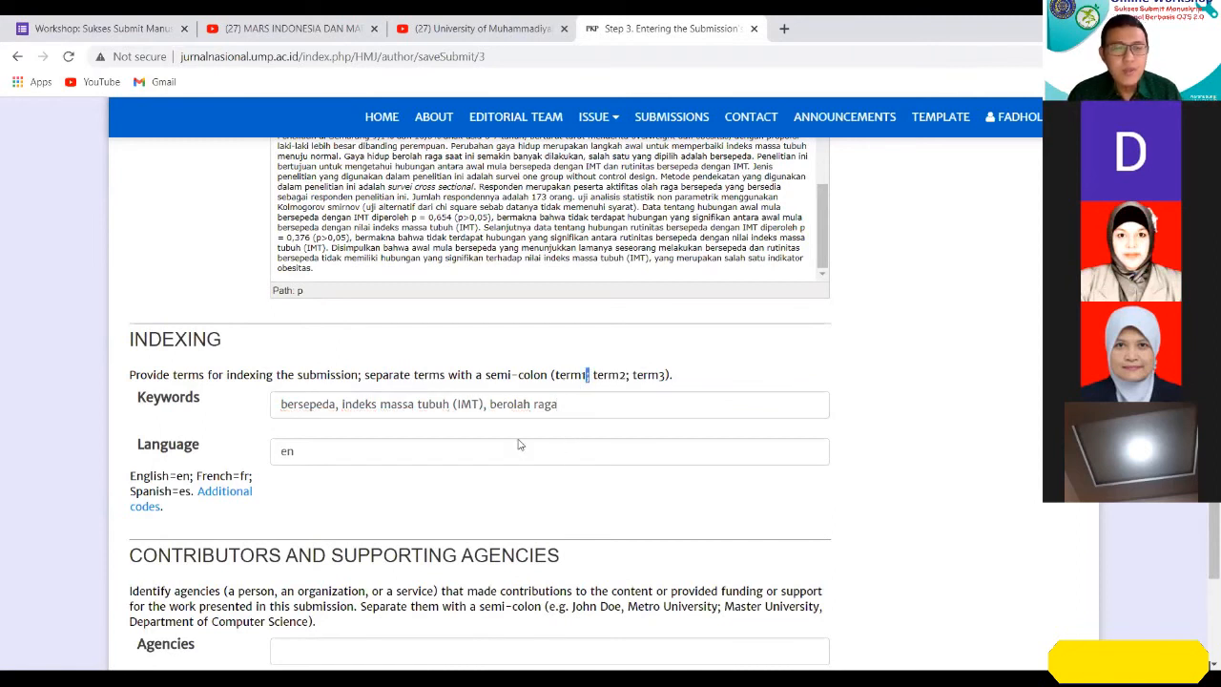
pyautogui.click(339, 405)
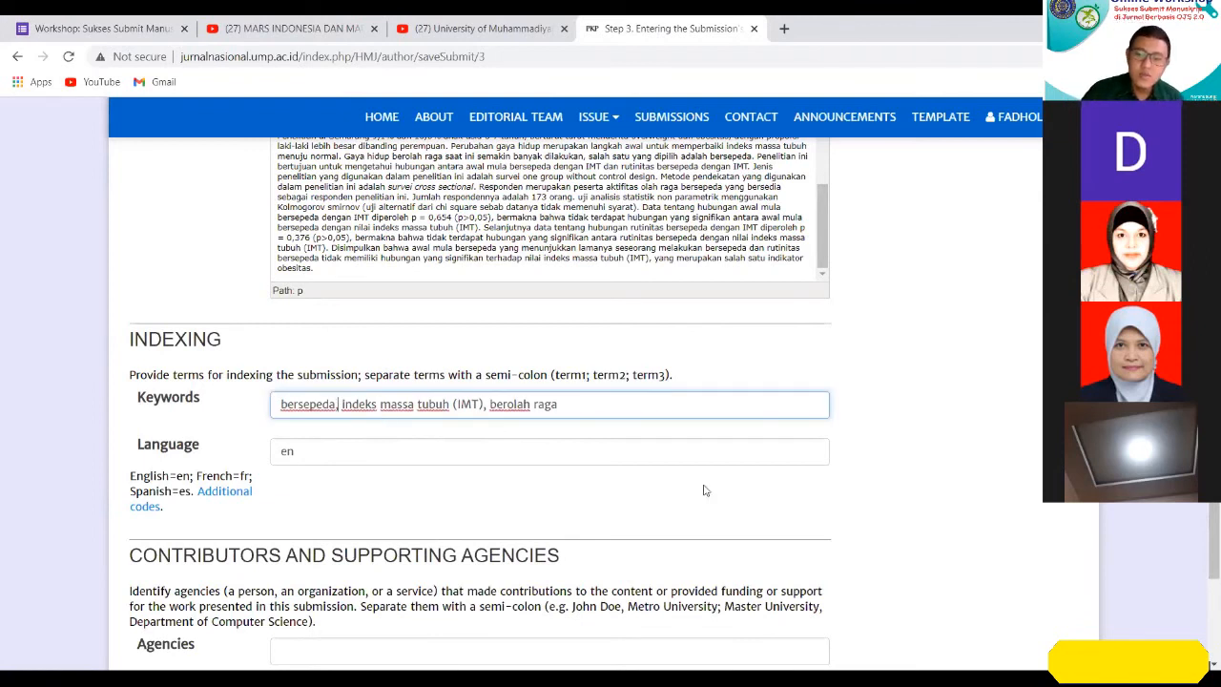
pyautogui.press('BackSpace')
pyautogui.write(';')
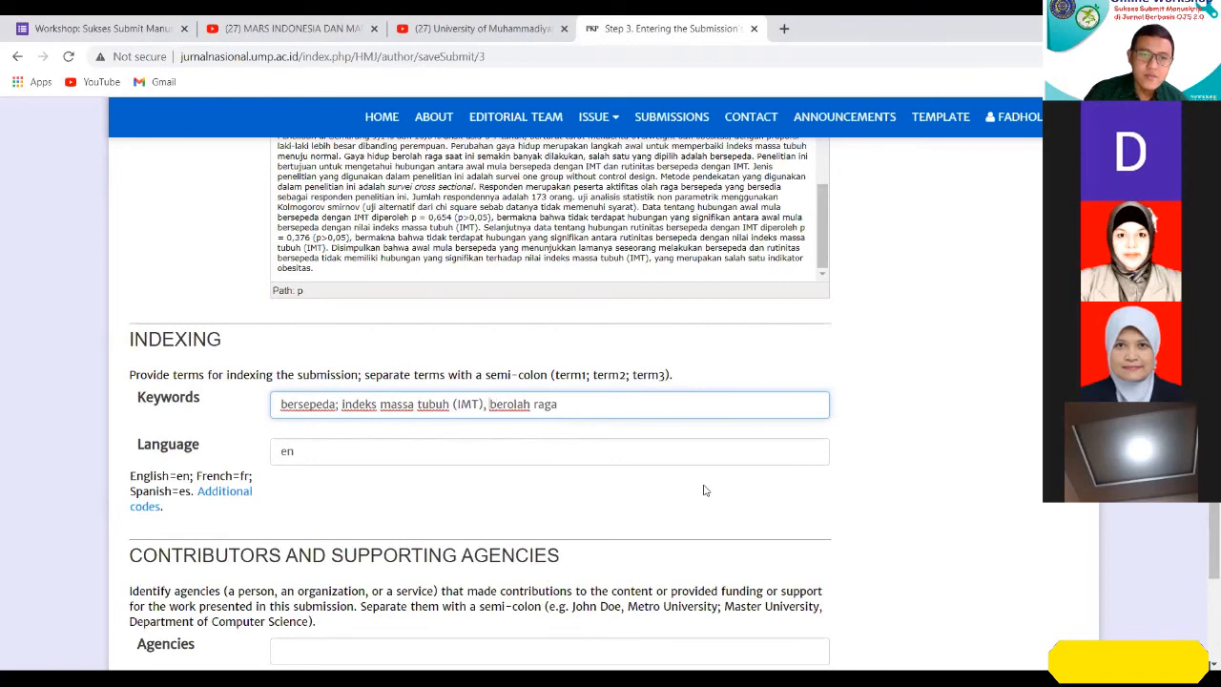
pyautogui.press('BackSpace')
pyautogui.write(';')
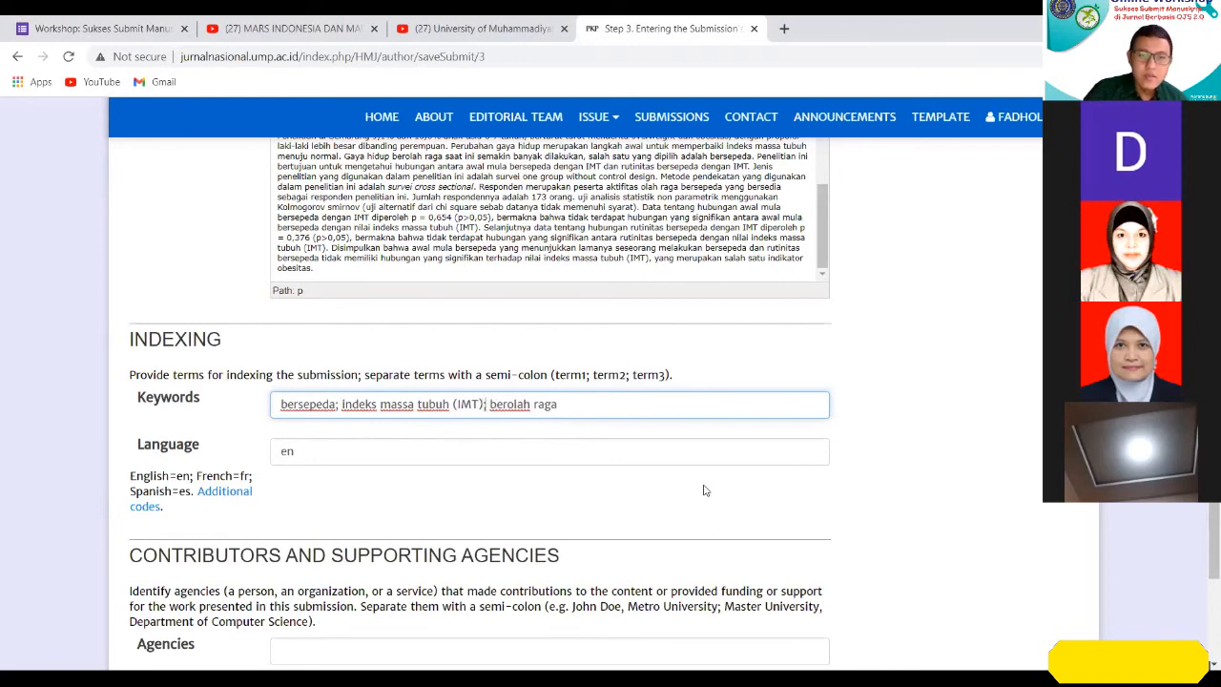
# Review the Language code and the Agencies field for contributors and supporting agencies.
pyautogui.click(325, 455)
pyautogui.scroll(-1, 297, 493)
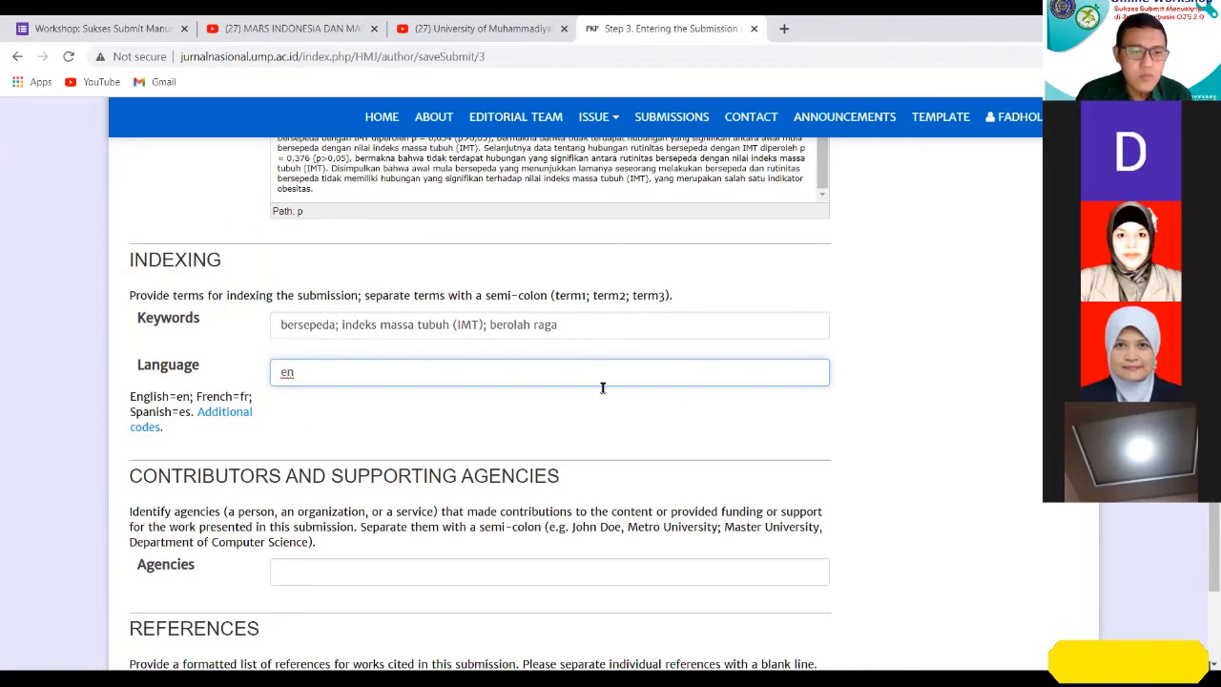
pyautogui.click(616, 420)
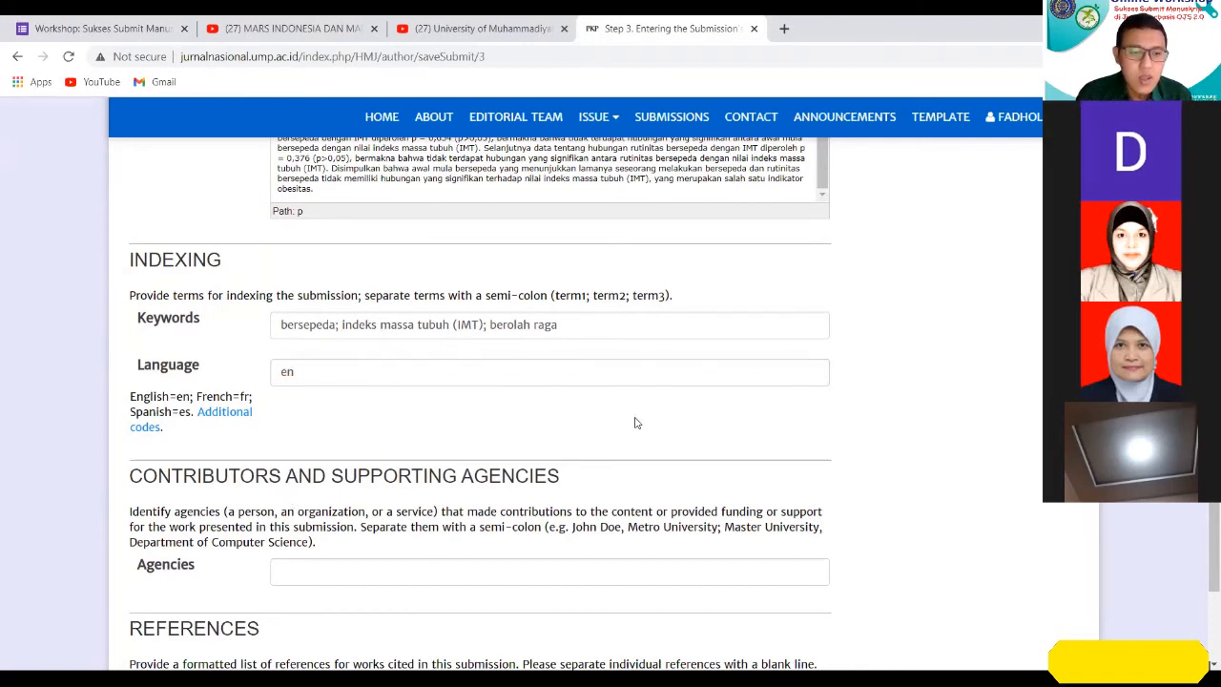
pyautogui.scroll(-2, 636, 422)
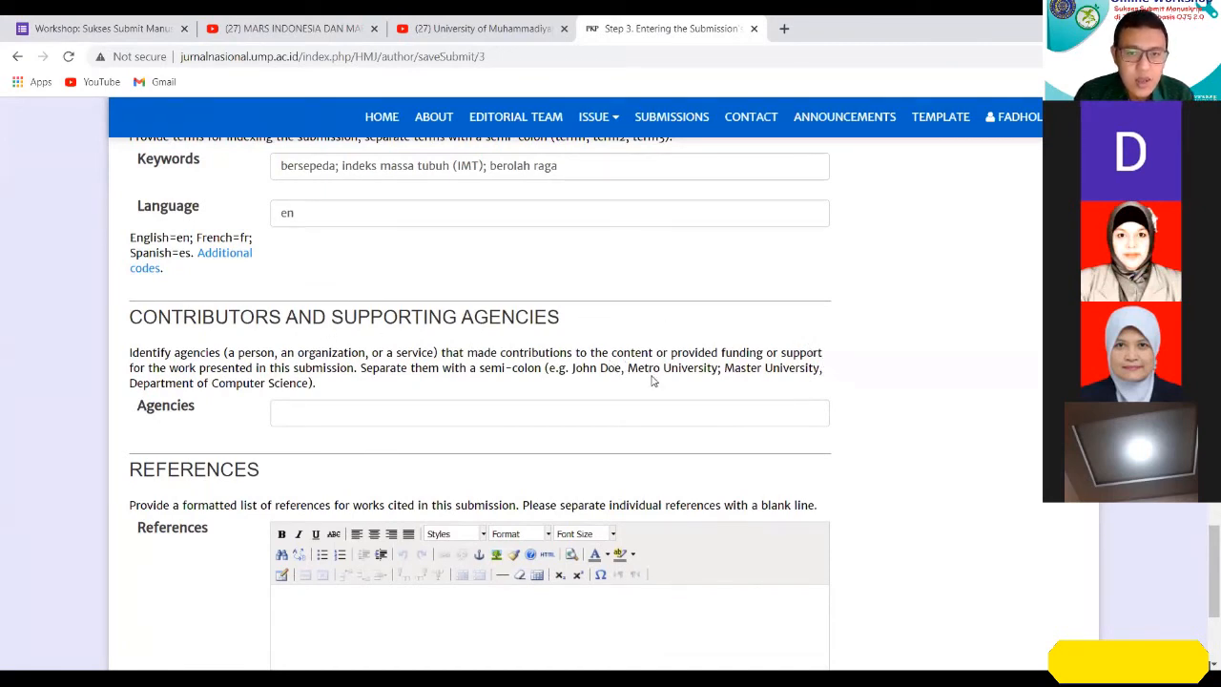
pyautogui.click(379, 405)
# Paste the manuscript's numbered reference list into the References field, then save the metadata and continue to Step 4.
pyautogui.scroll(-3, 709, 503)
pyautogui.click(447, 372)
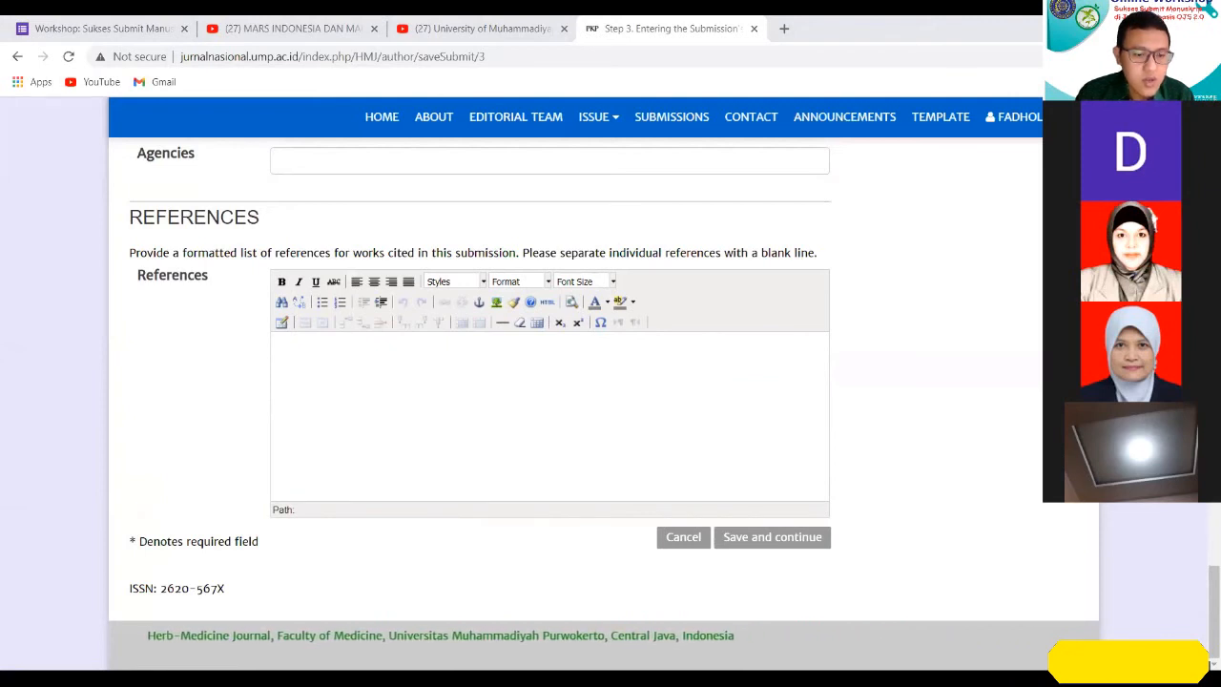
pyautogui.click(697, 373)
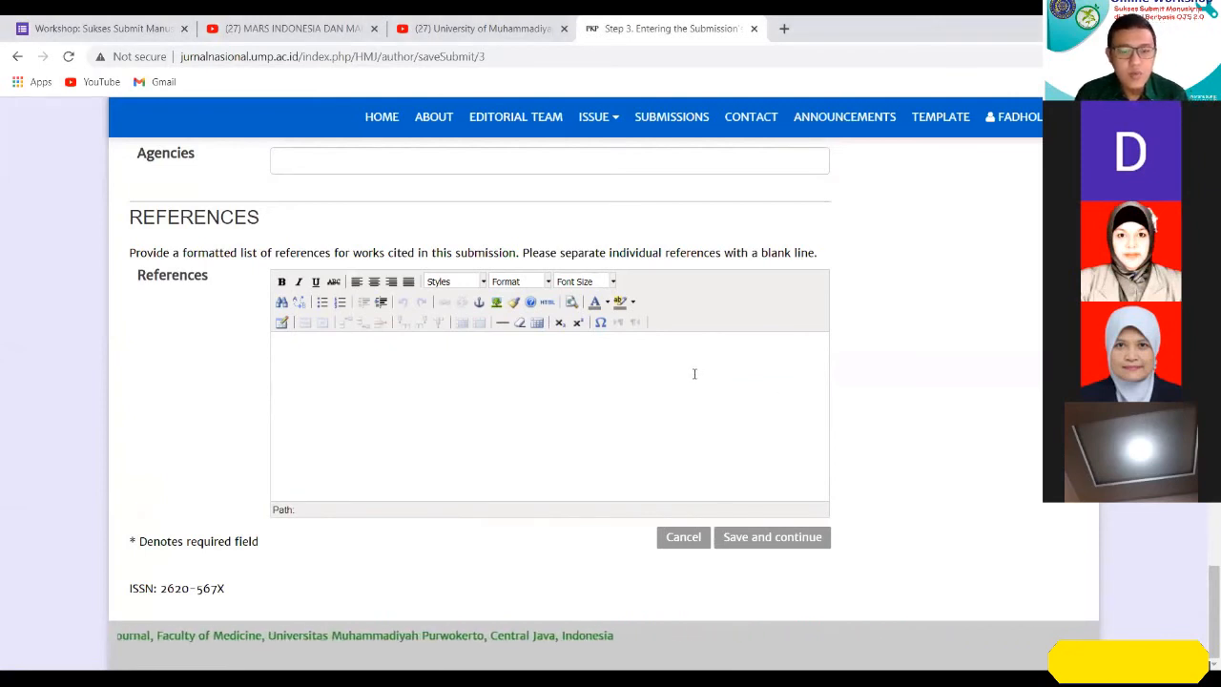
pyautogui.hotkey('ctrl', 'v')
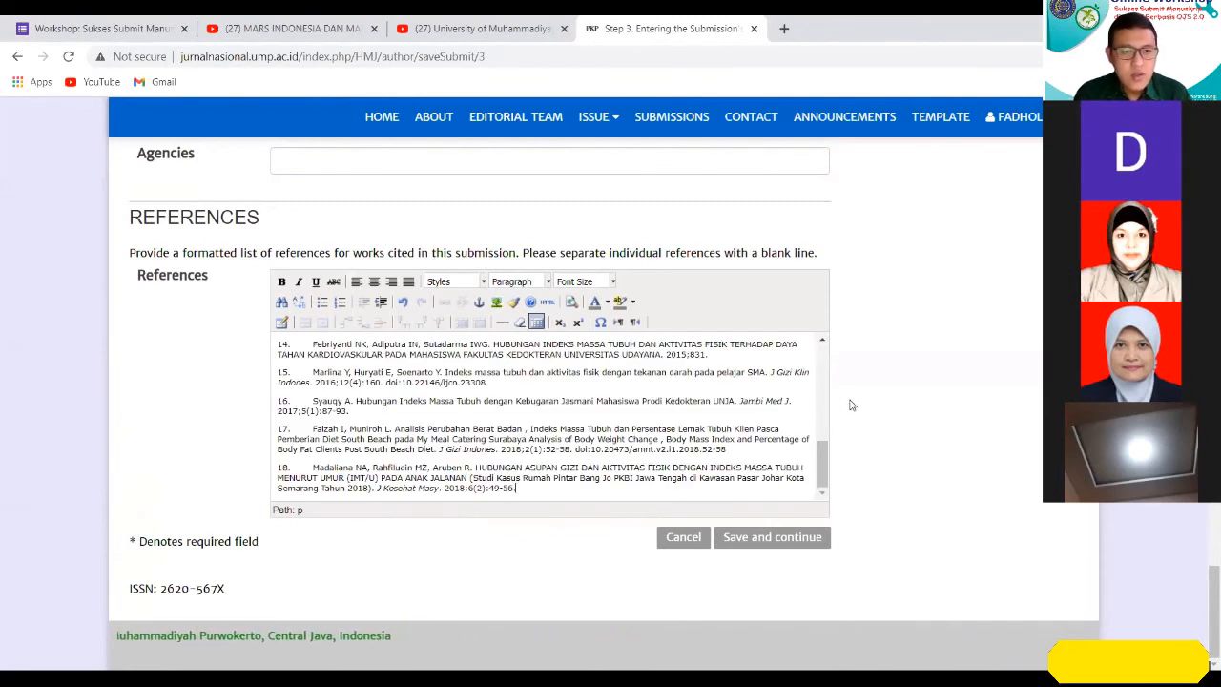
pyautogui.click(773, 540)
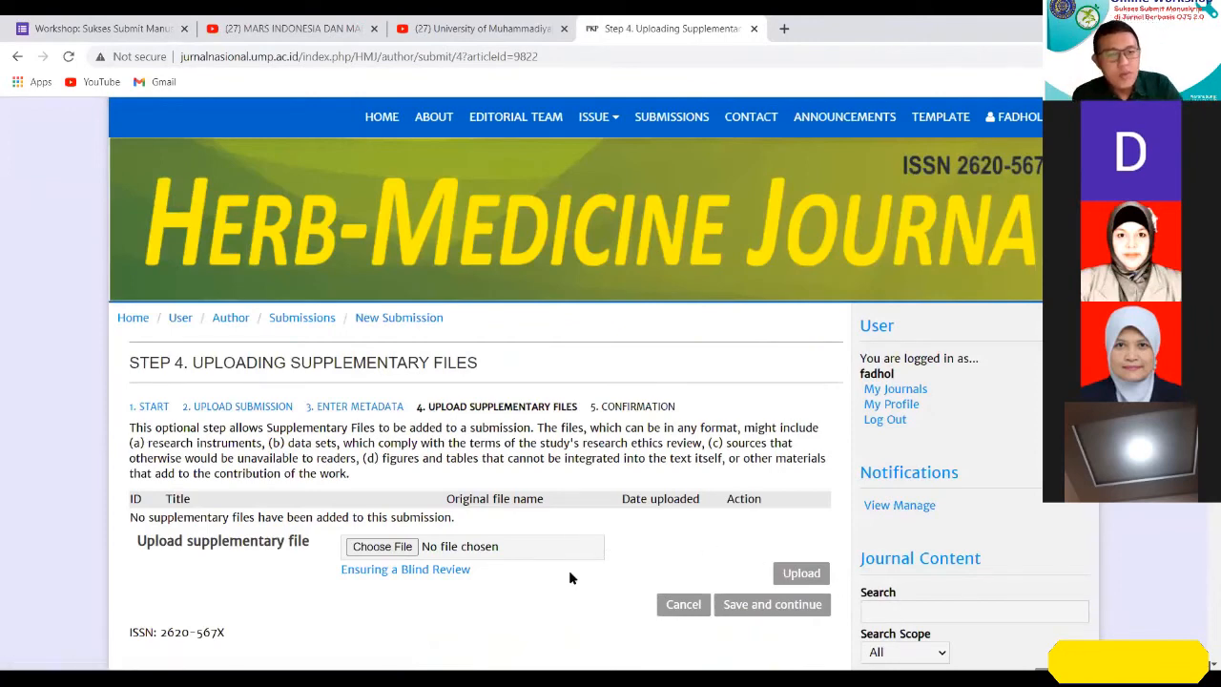
# Choose "contoh manuskrip.doc" from the WS Publikasi Ilmiah folder and upload it as a supplementary file.
pyautogui.scroll(-1, 412, 592)
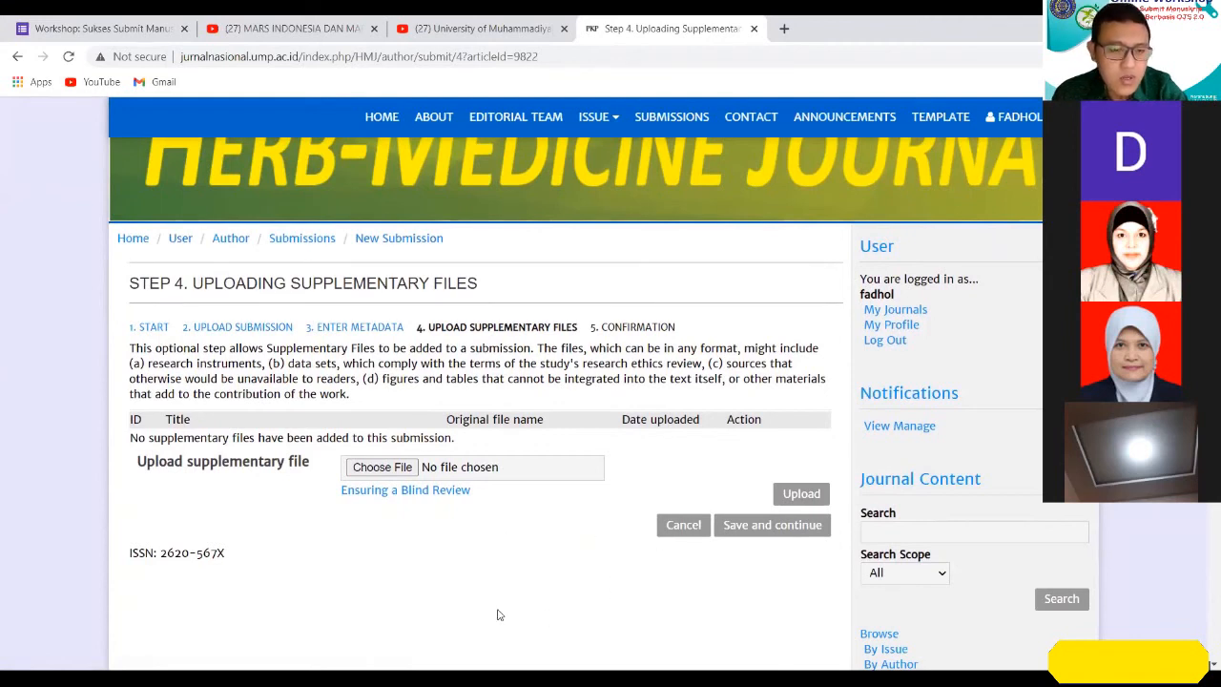
pyautogui.click(382, 468)
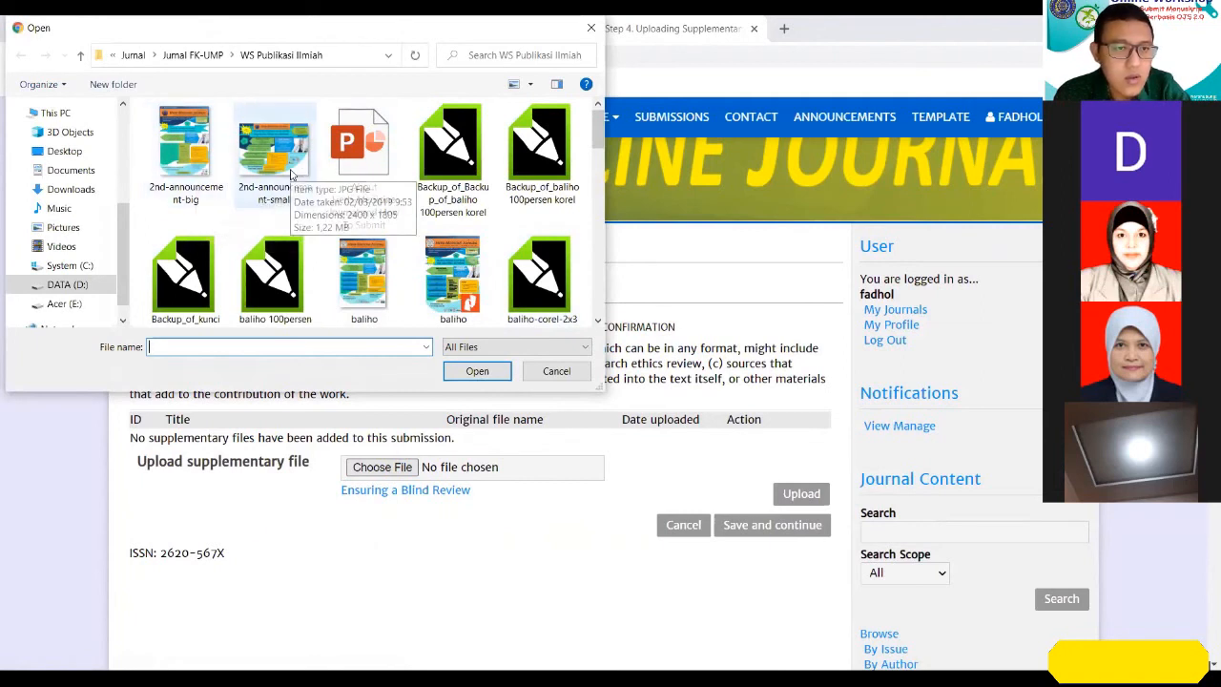
pyautogui.scroll(-3, 329, 236)
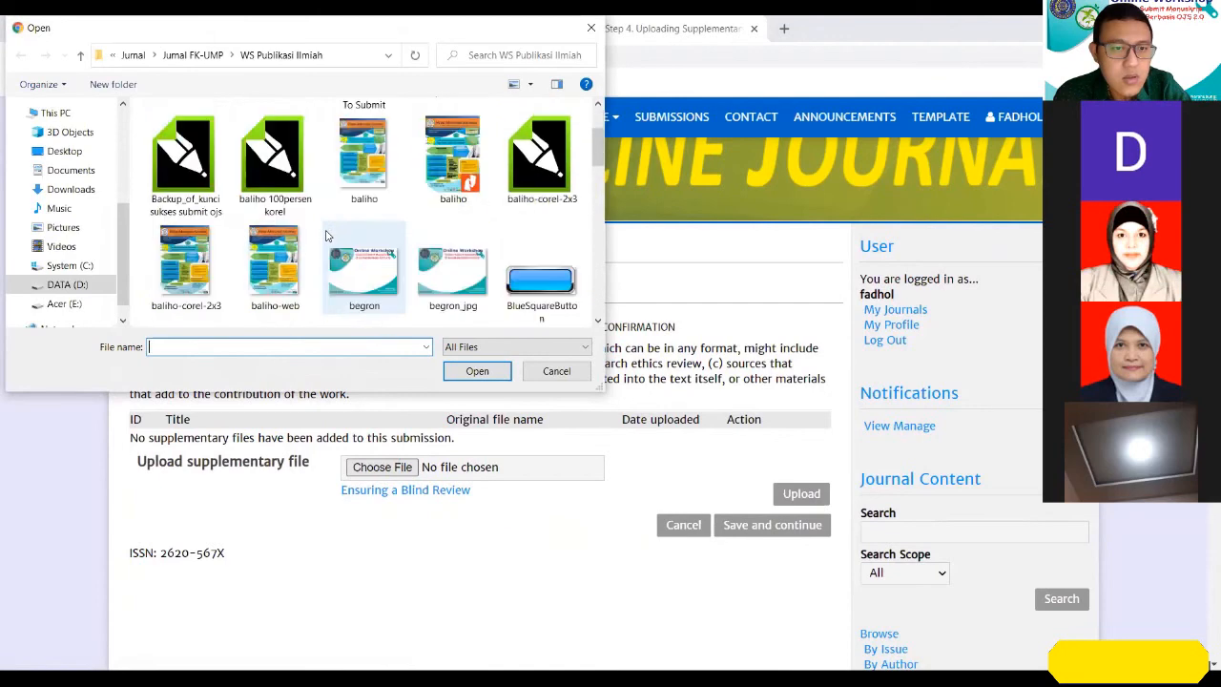
pyautogui.click(362, 158)
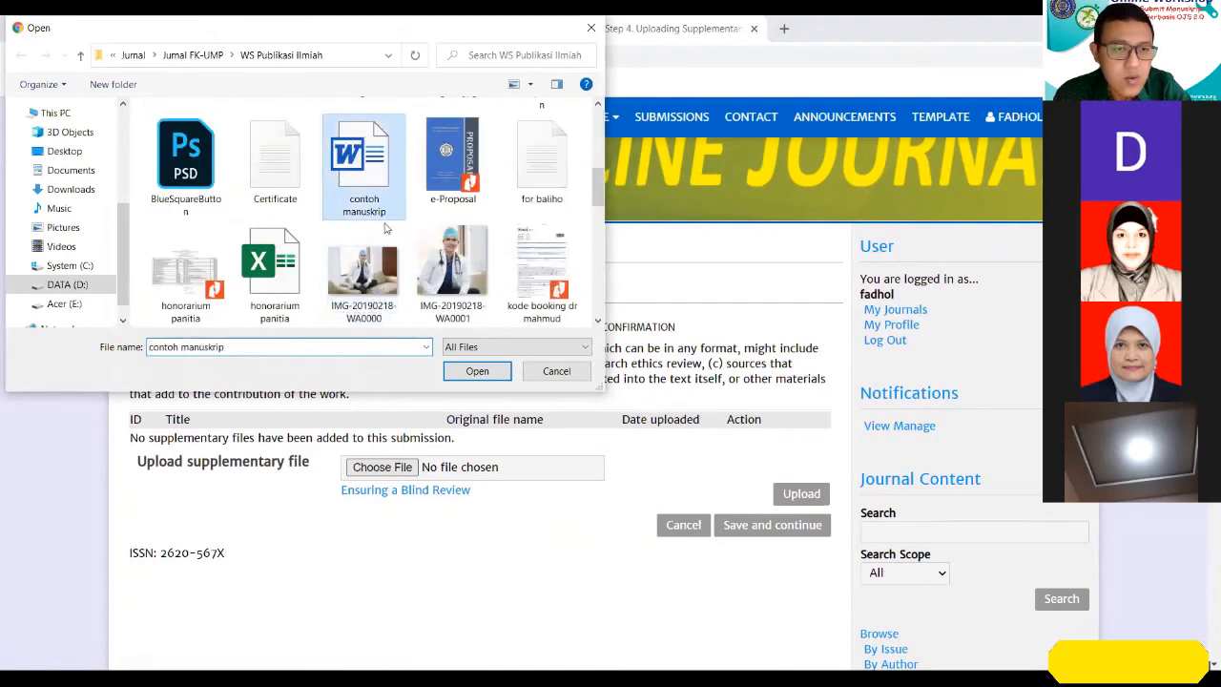
pyautogui.click(478, 370)
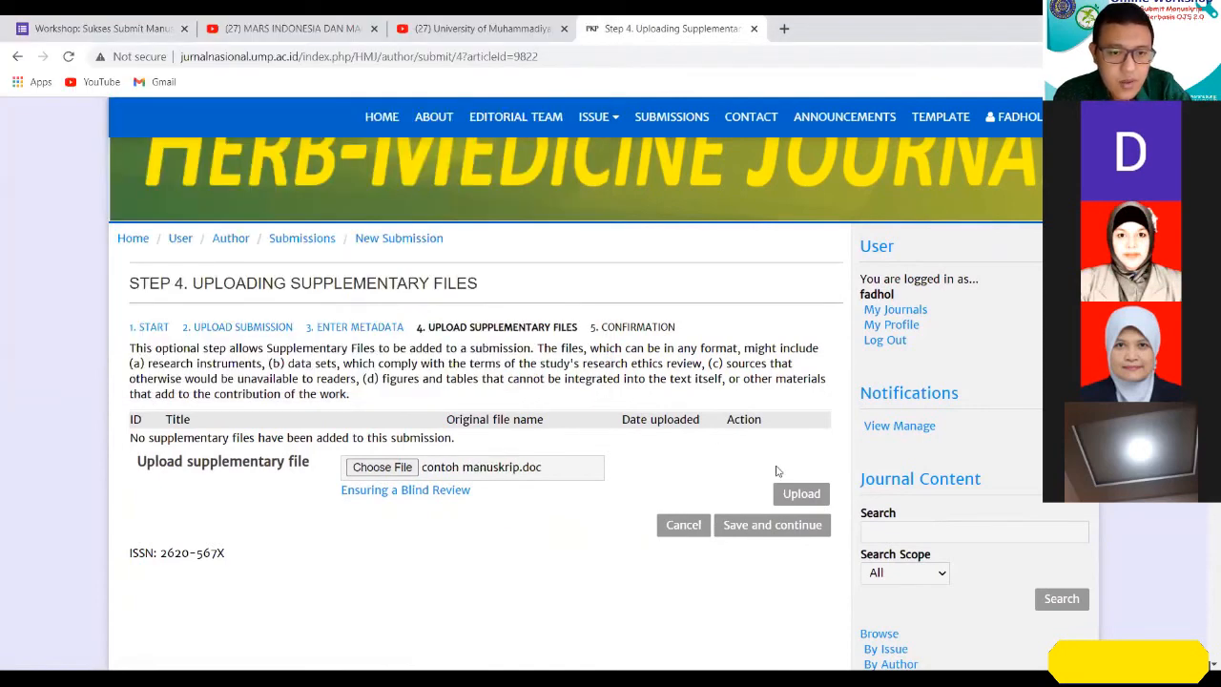
pyautogui.click(817, 496)
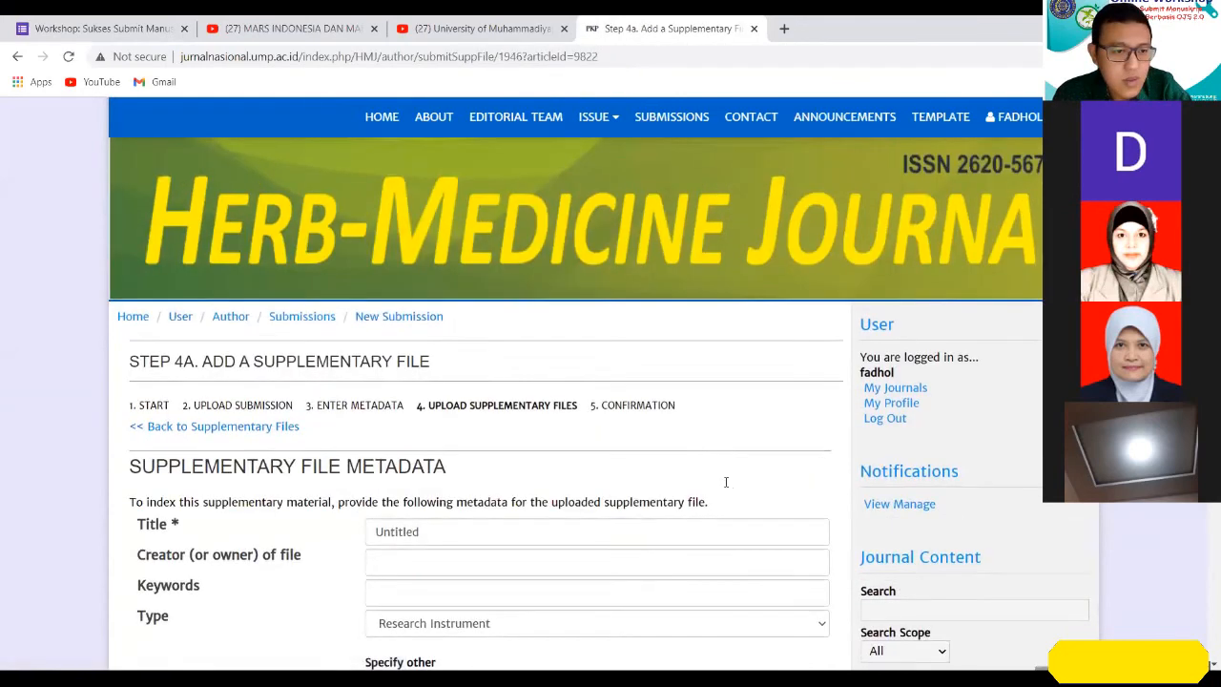
# Replace the supplementary file's default title with "Etichal Clearance".
pyautogui.scroll(-3, 725, 482)
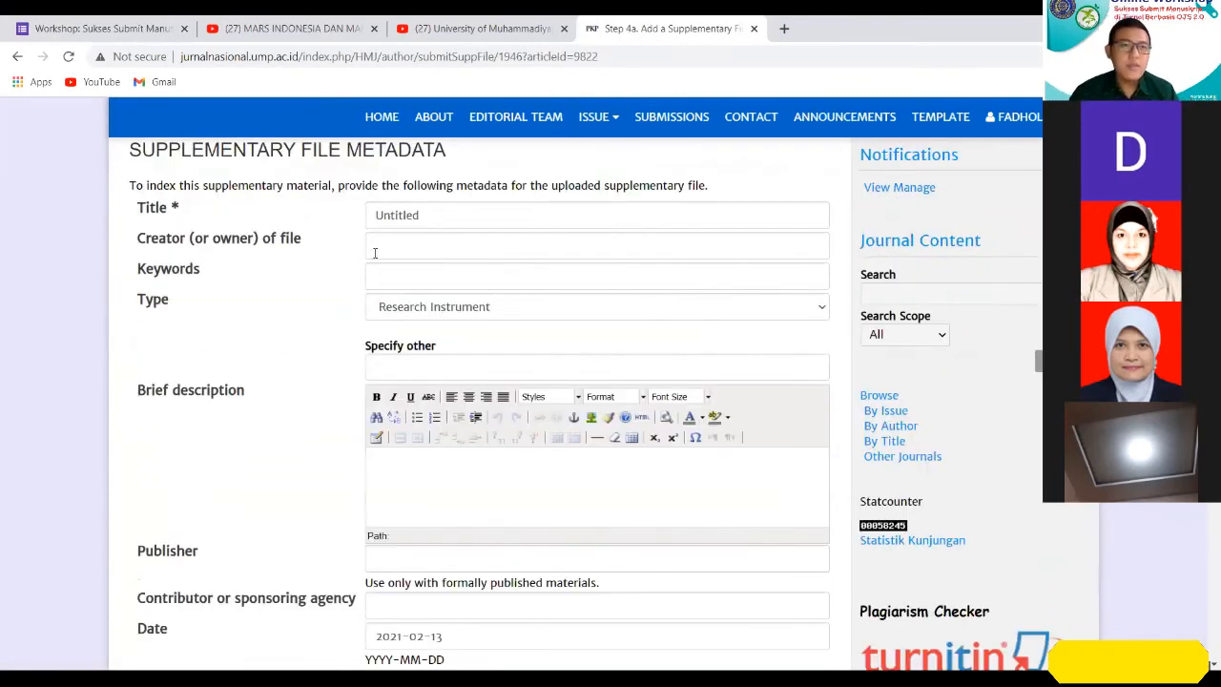
pyautogui.doubleClick(428, 215)
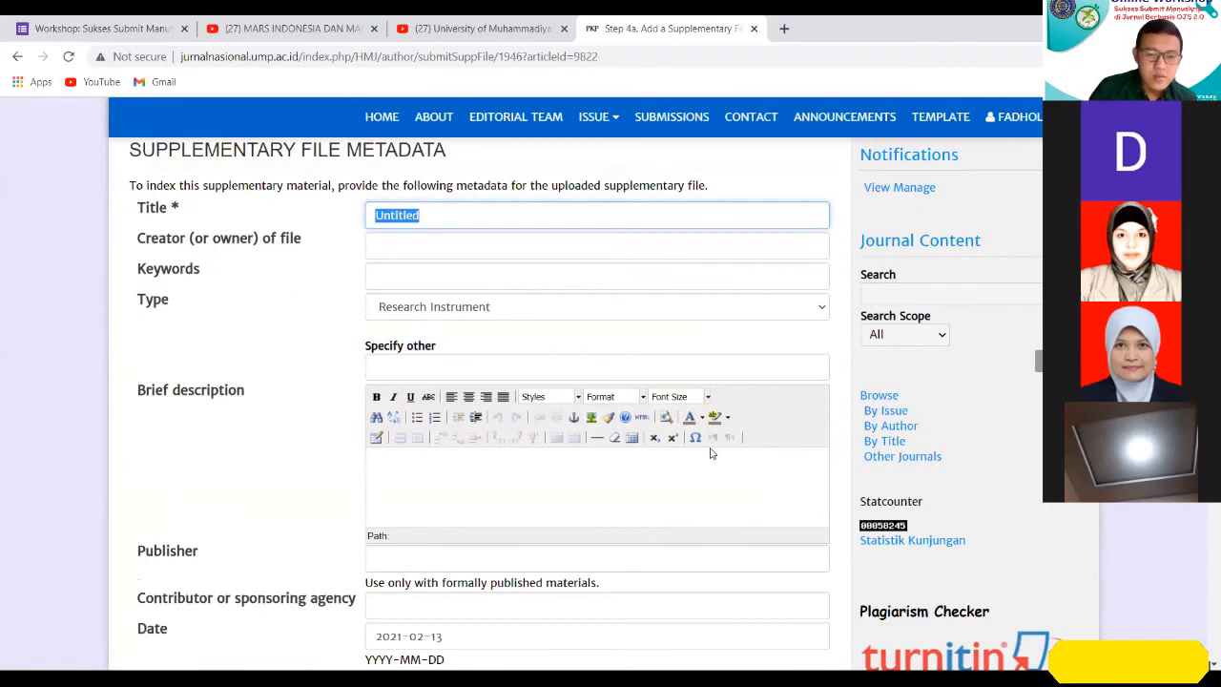
pyautogui.write('Etichal Clea')
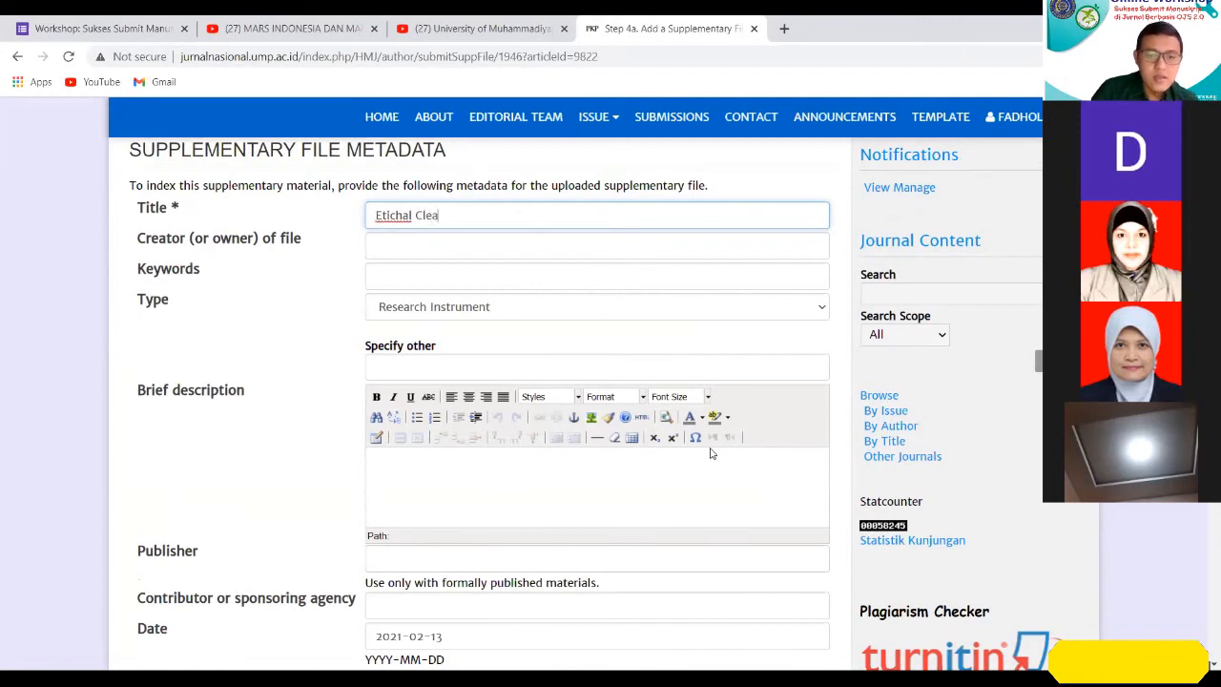
pyautogui.write('rance')
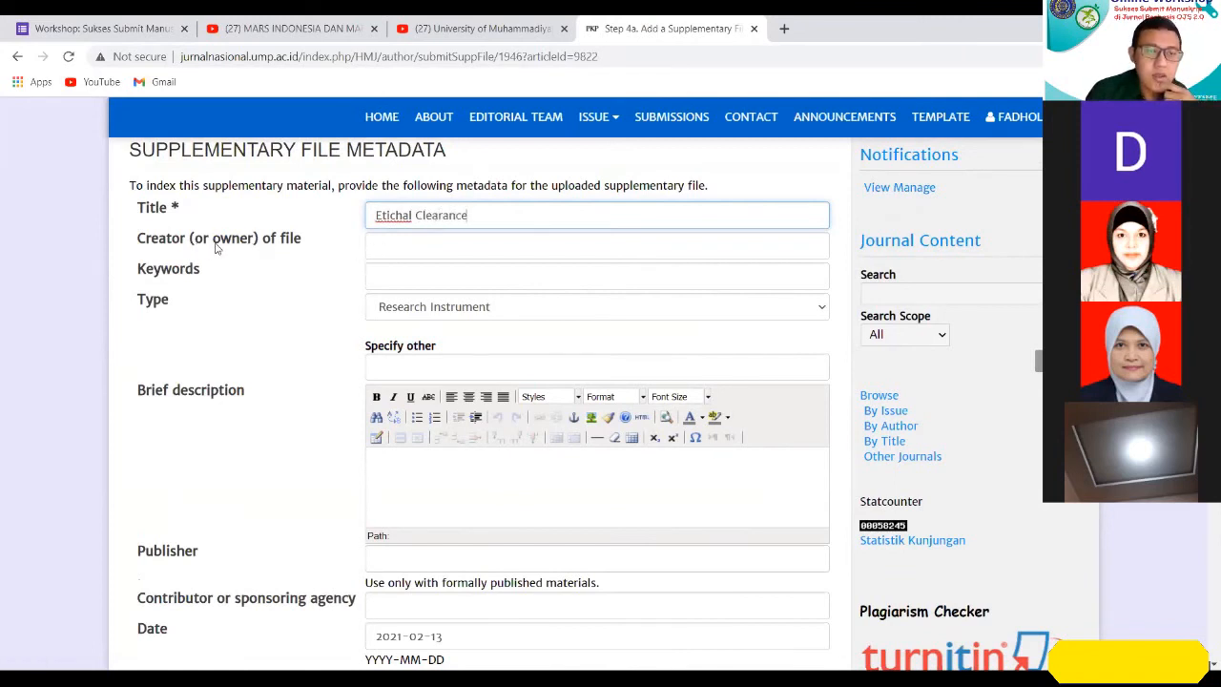
# Fill the supplementary file's Keywords with the previously entered suggestion "bersepeda; indeks massa tubuh (IMT); berolah raga".
pyautogui.click(396, 245)
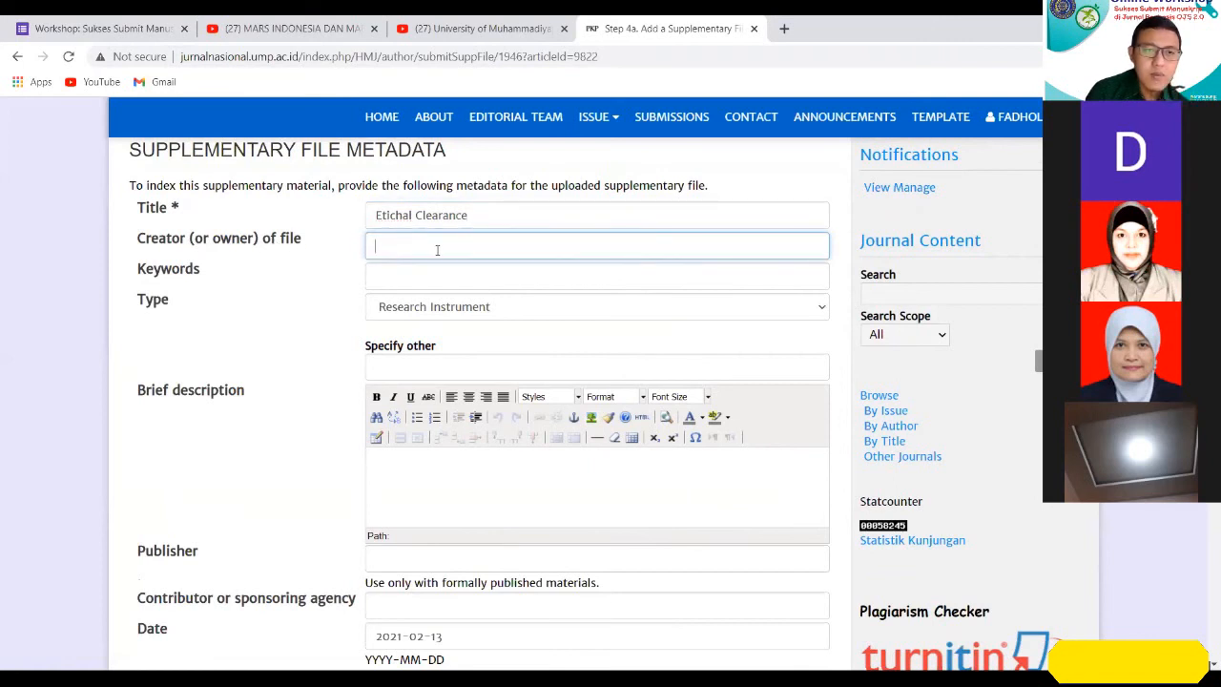
pyautogui.click(534, 285)
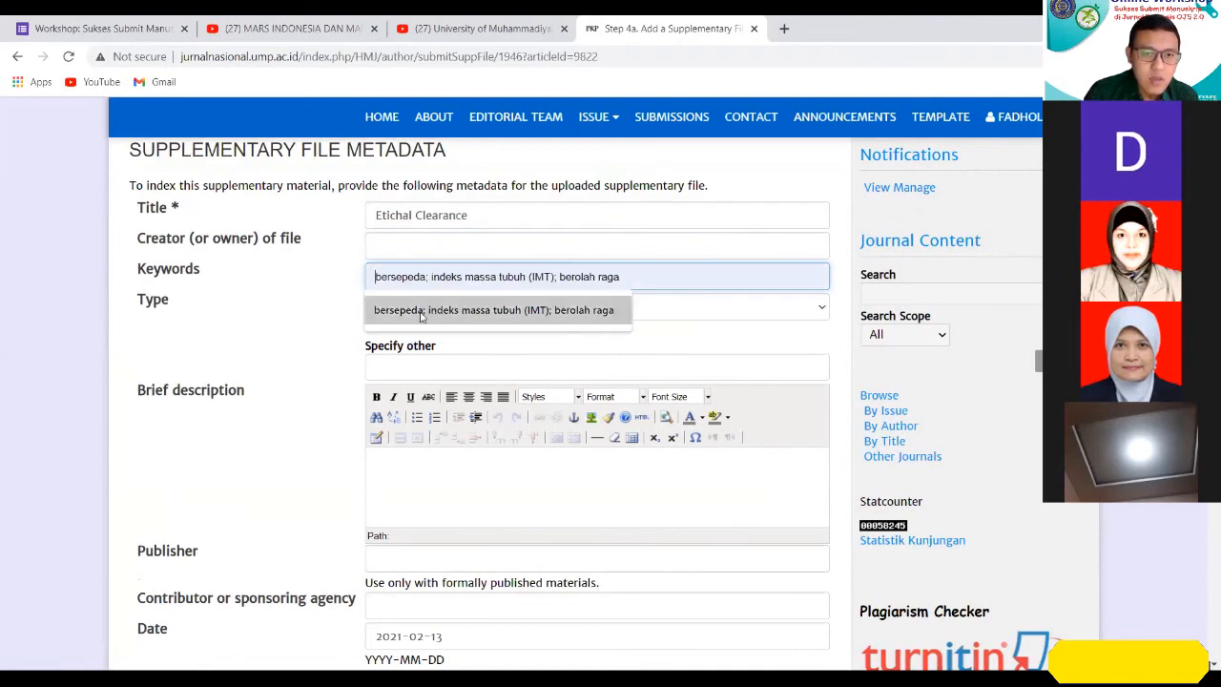
pyautogui.click(591, 303)
pyautogui.click(321, 325)
# Set the supplementary file's type to Other and specify it as "etik".
pyautogui.click(492, 313)
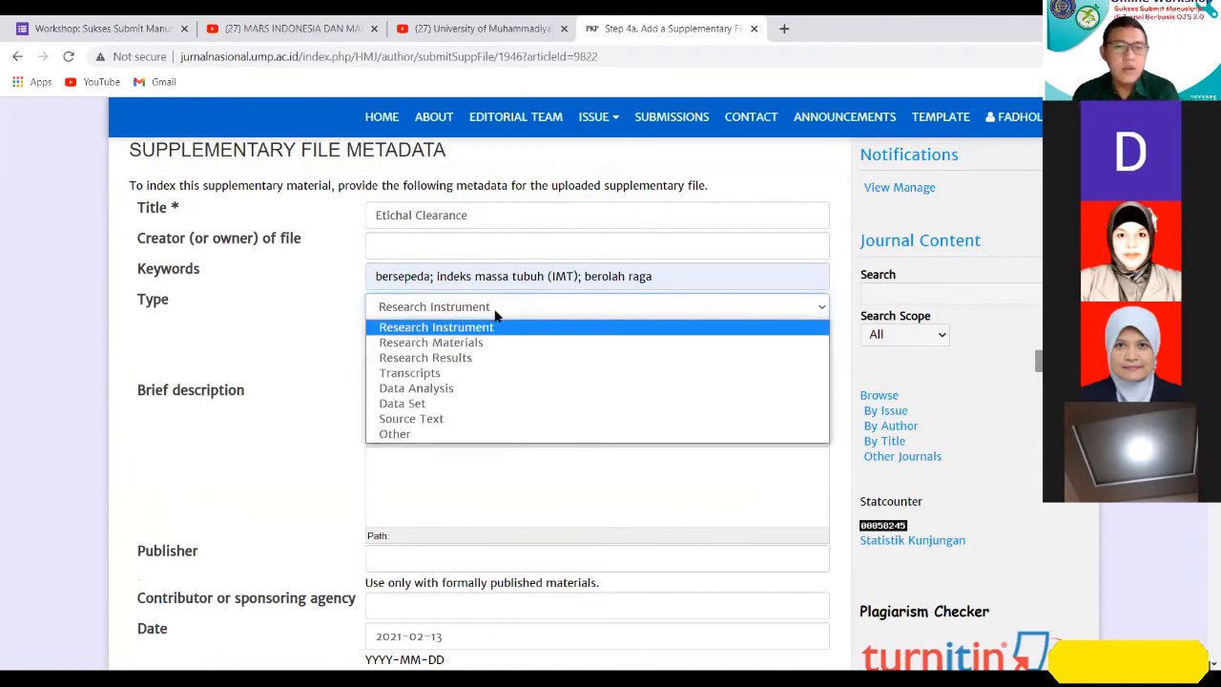
pyautogui.click(458, 433)
pyautogui.click(538, 366)
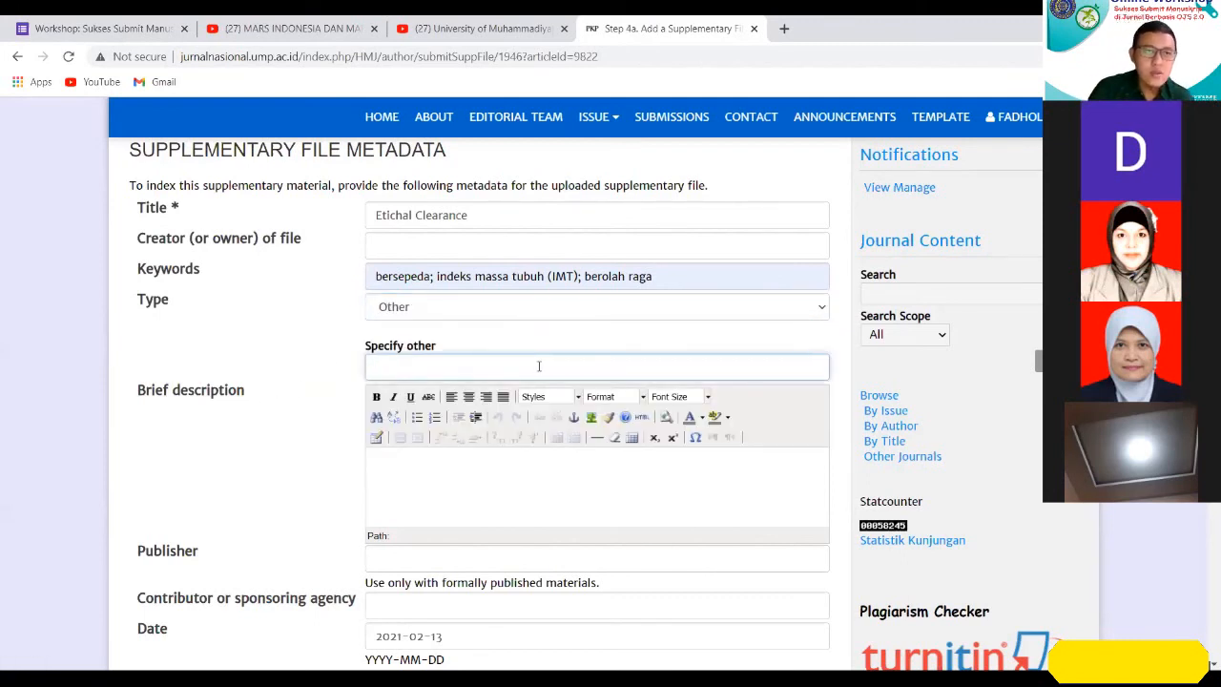
pyautogui.write('etik')
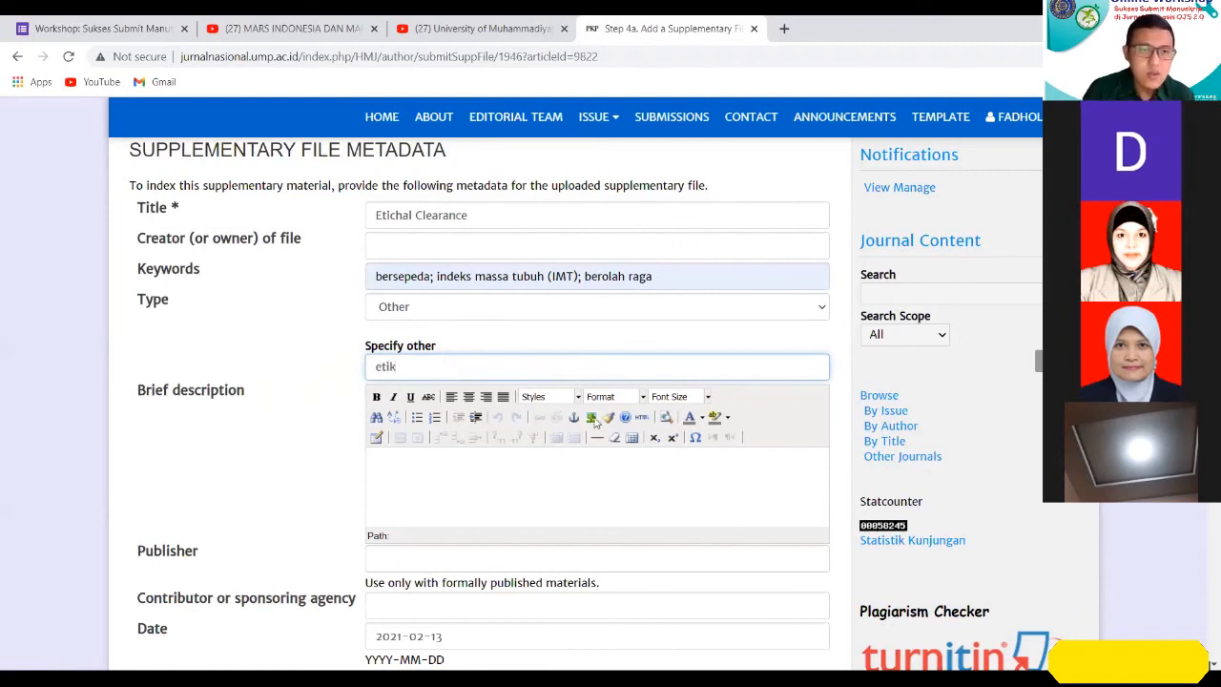
pyautogui.click(580, 477)
# Enter "en" as the supplementary file's language.
pyautogui.scroll(-1, 580, 468)
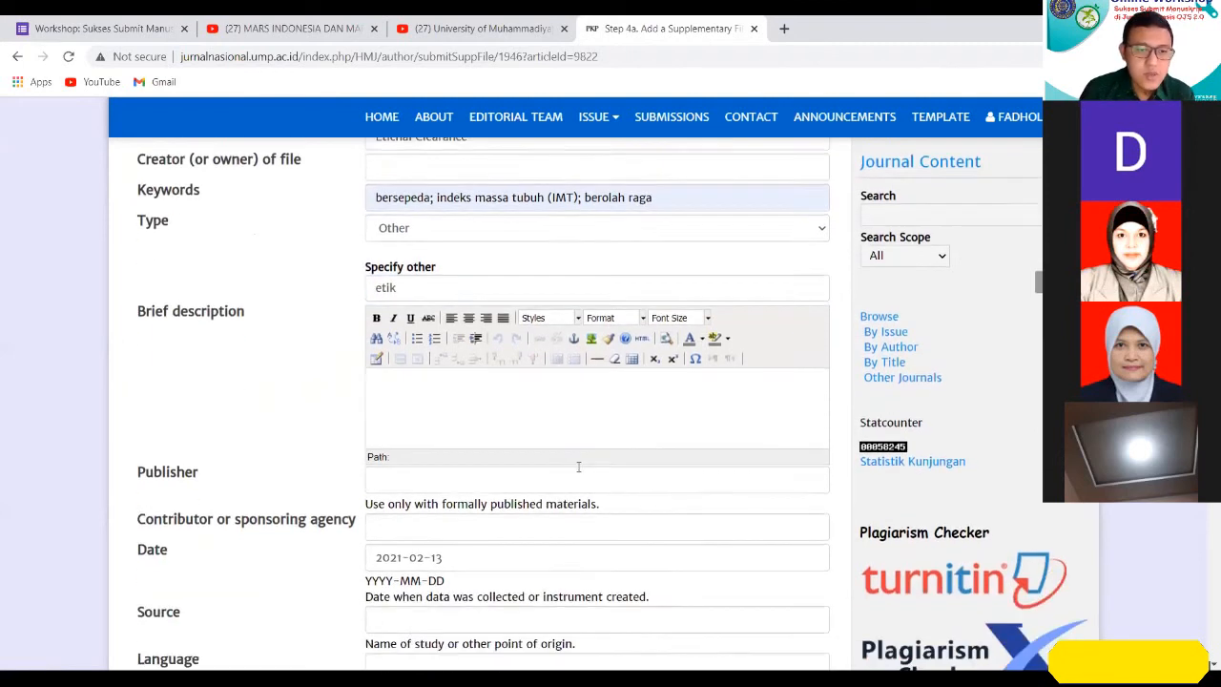
pyautogui.scroll(-1, 668, 410)
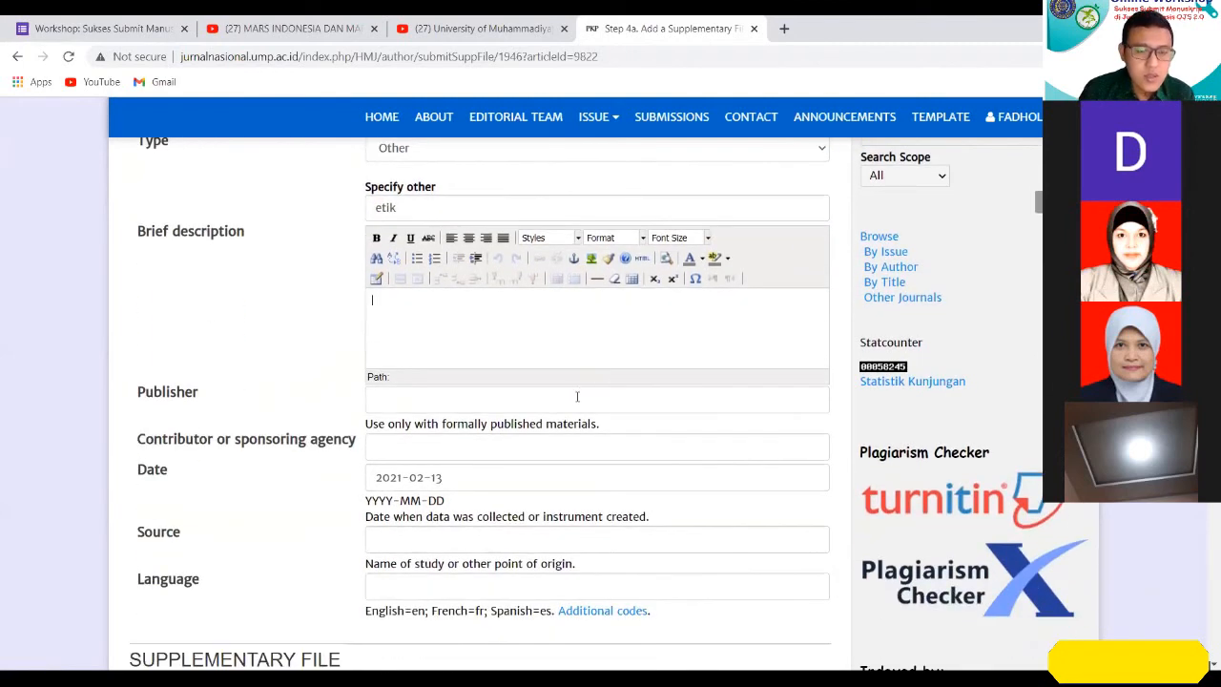
pyautogui.scroll(-1, 500, 477)
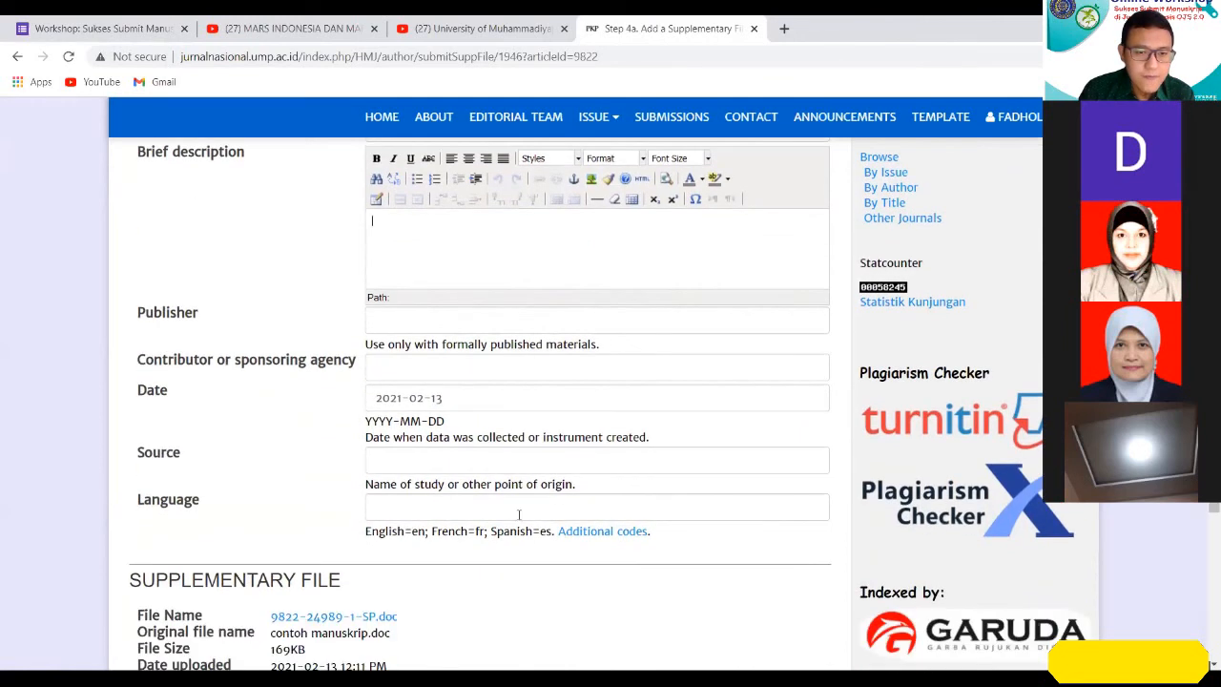
pyautogui.click(505, 513)
pyautogui.write('en')
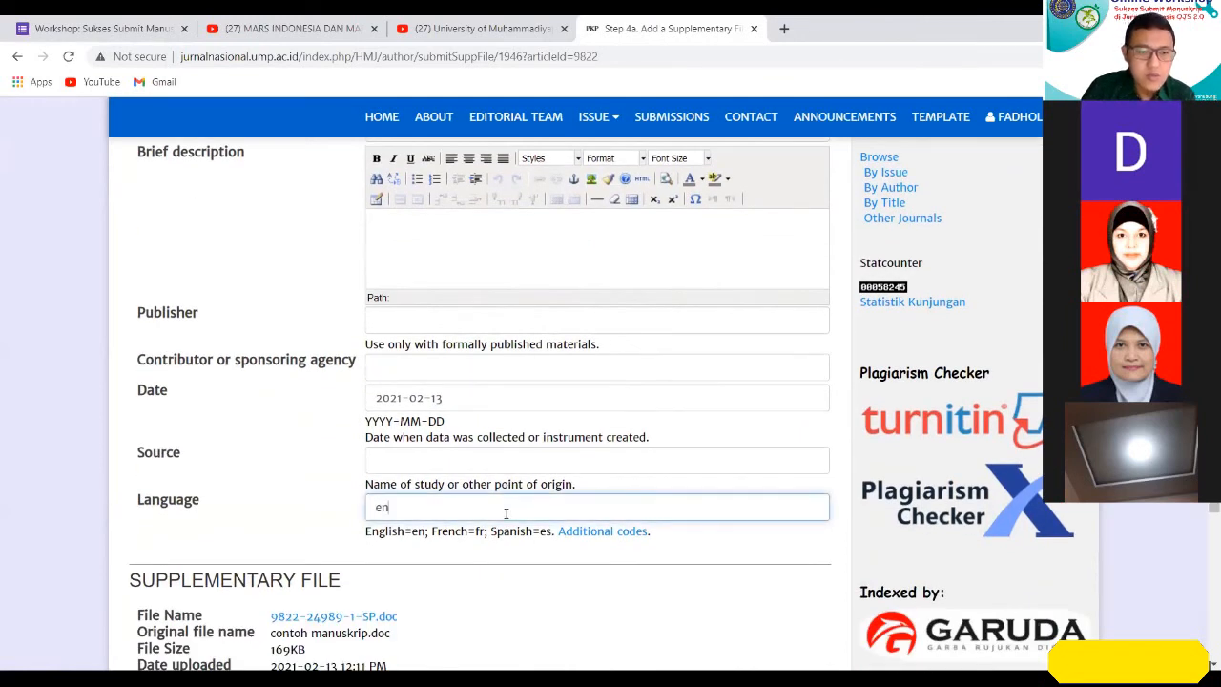
pyautogui.click(535, 596)
# Review the completed supplementary file metadata, then save it and return to the Step 4 file list.
pyautogui.scroll(-3, 535, 597)
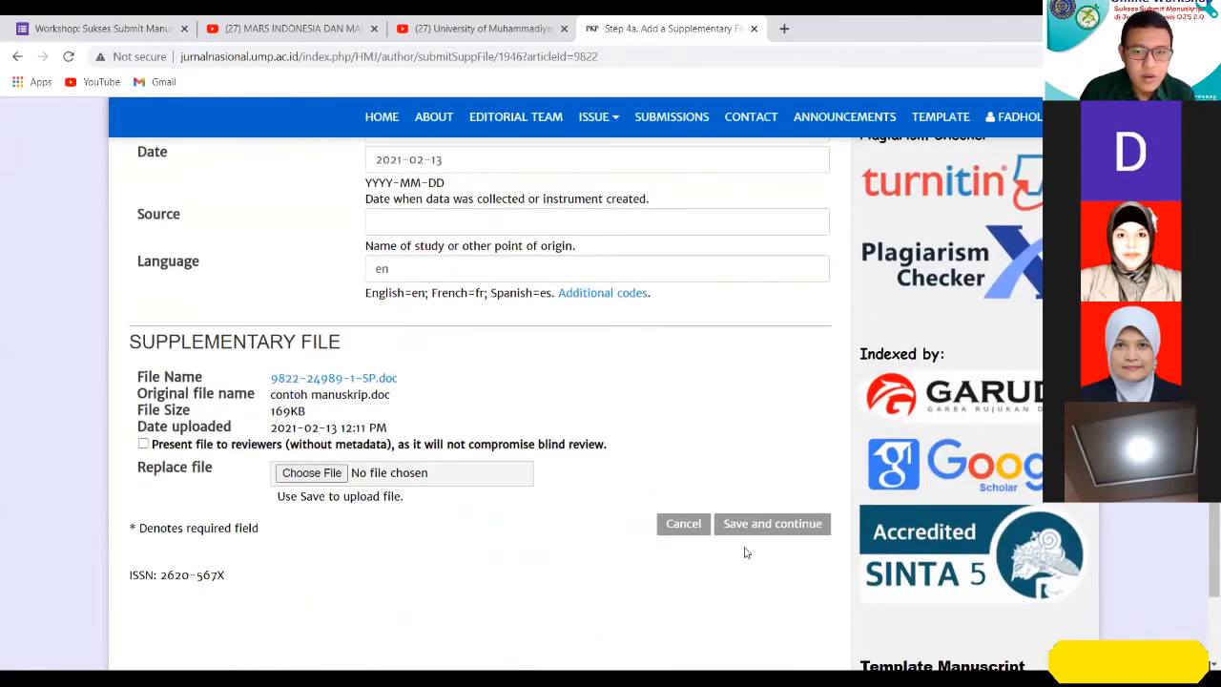
pyautogui.scroll(8, 648, 536)
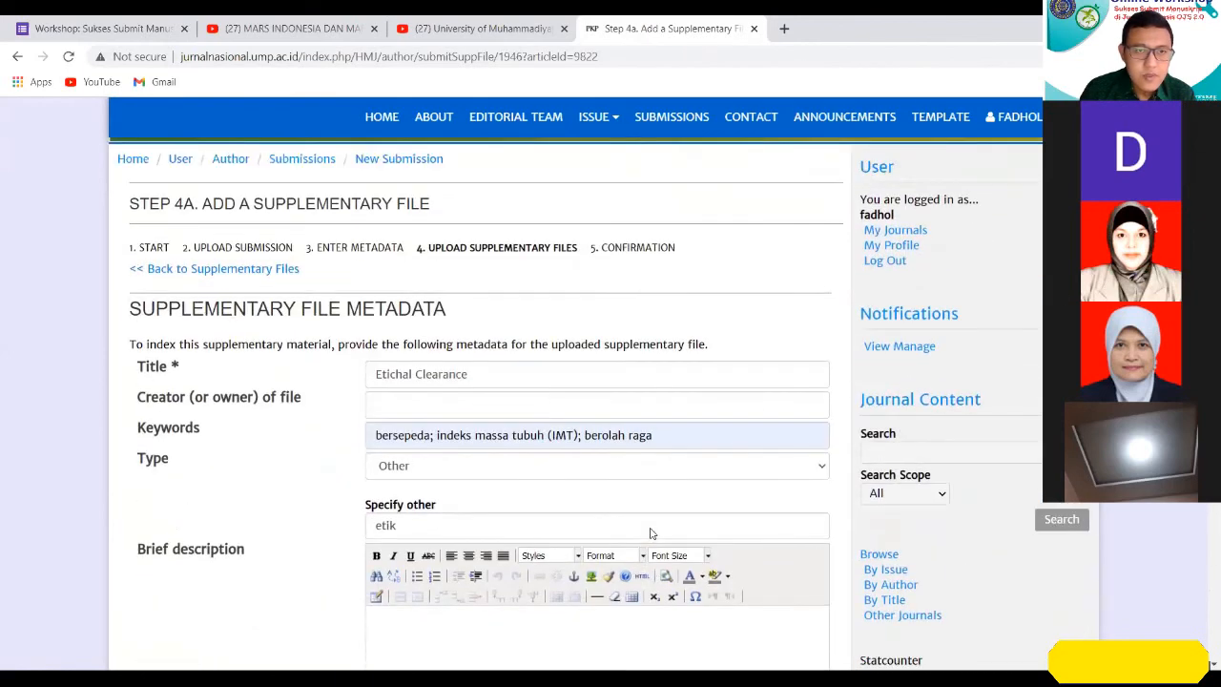
pyautogui.scroll(-10, 648, 531)
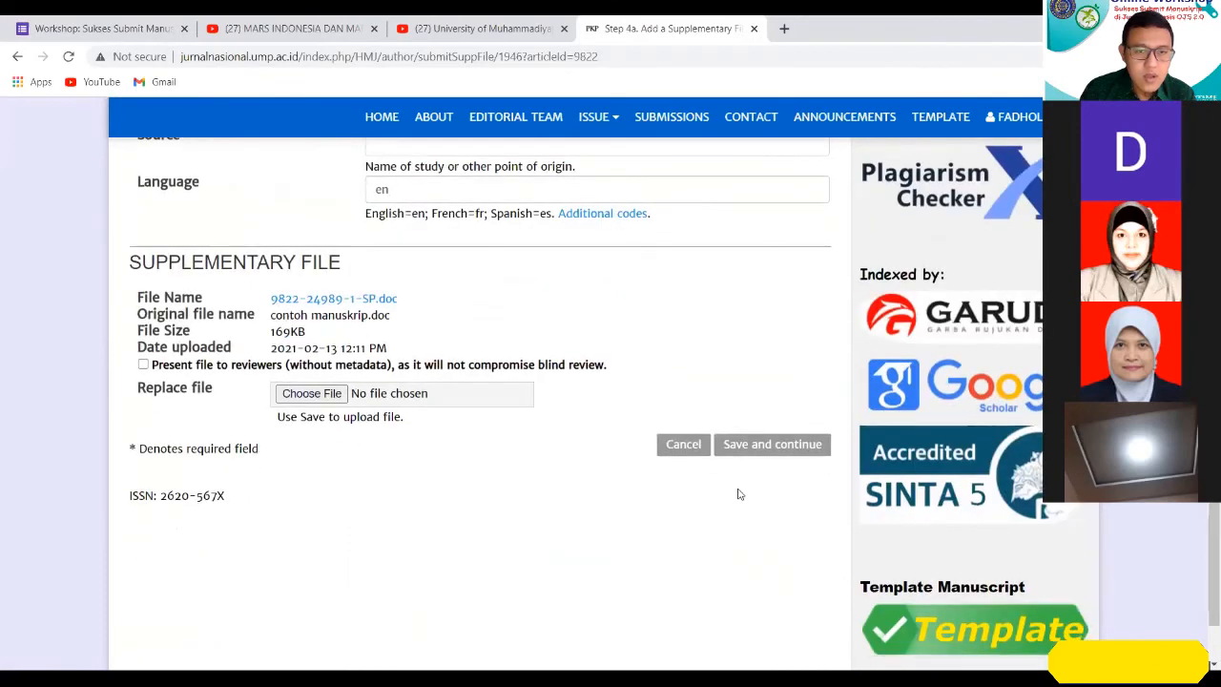
pyautogui.click(778, 447)
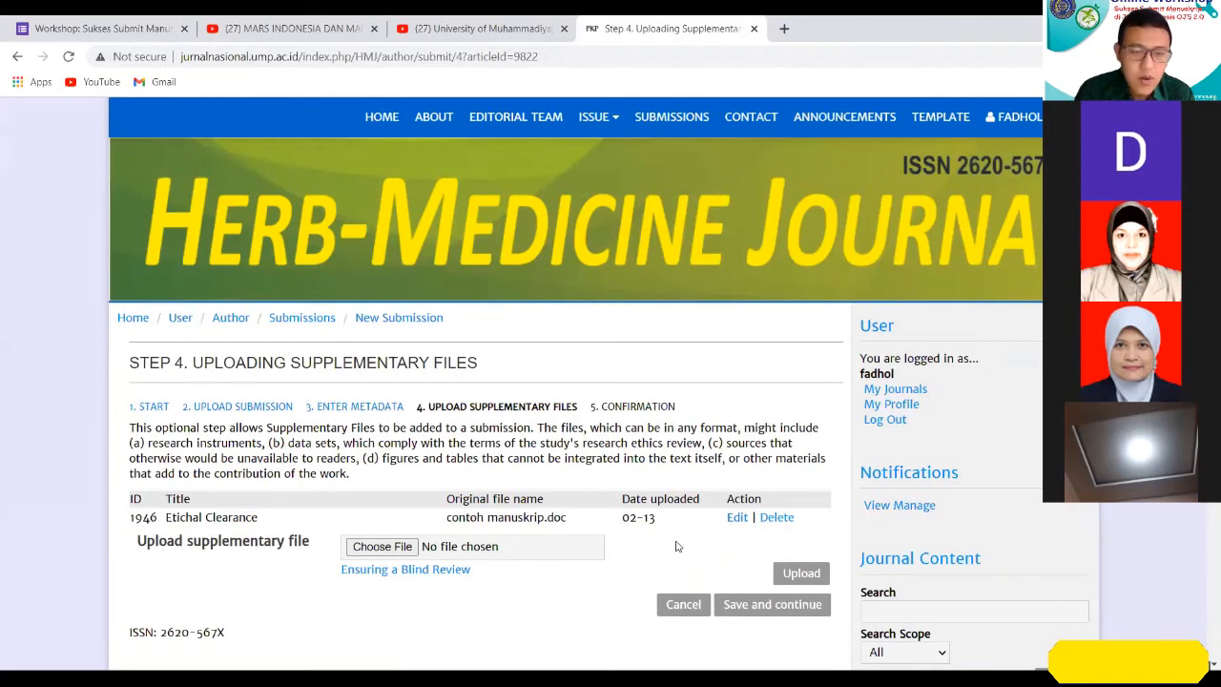
# Choose the image "2nd-announcement-small.jpg" and upload it as a second supplementary file.
pyautogui.click(393, 545)
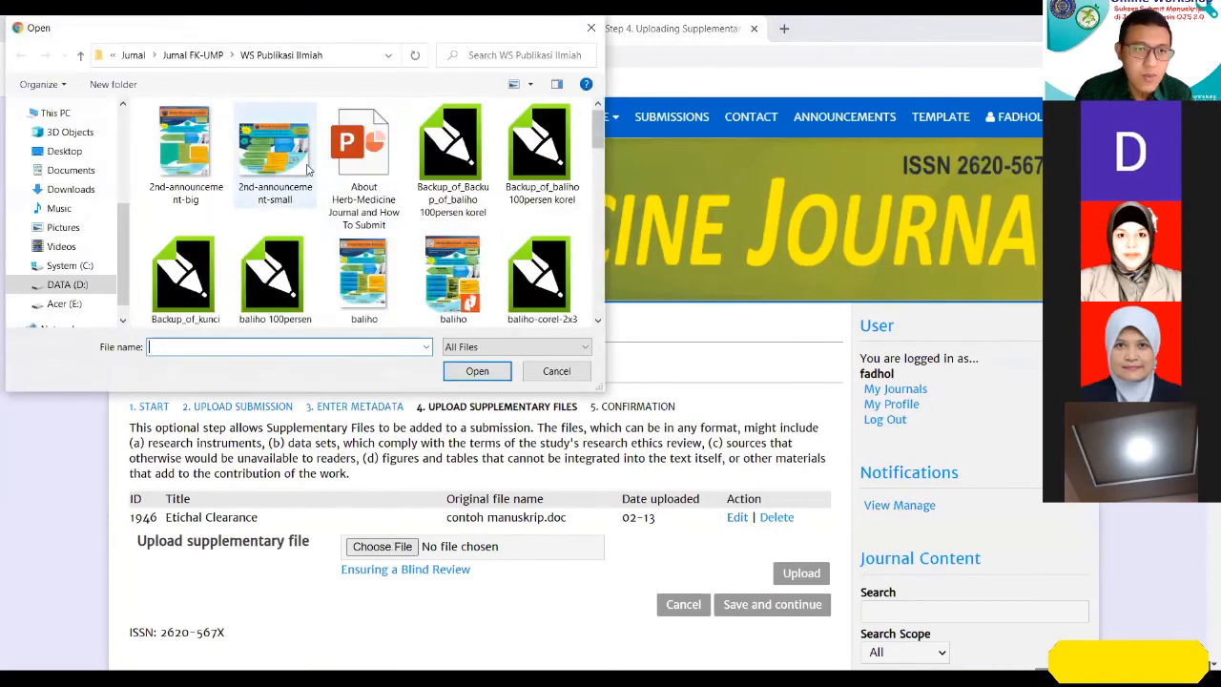
pyautogui.click(275, 153)
pyautogui.click(477, 372)
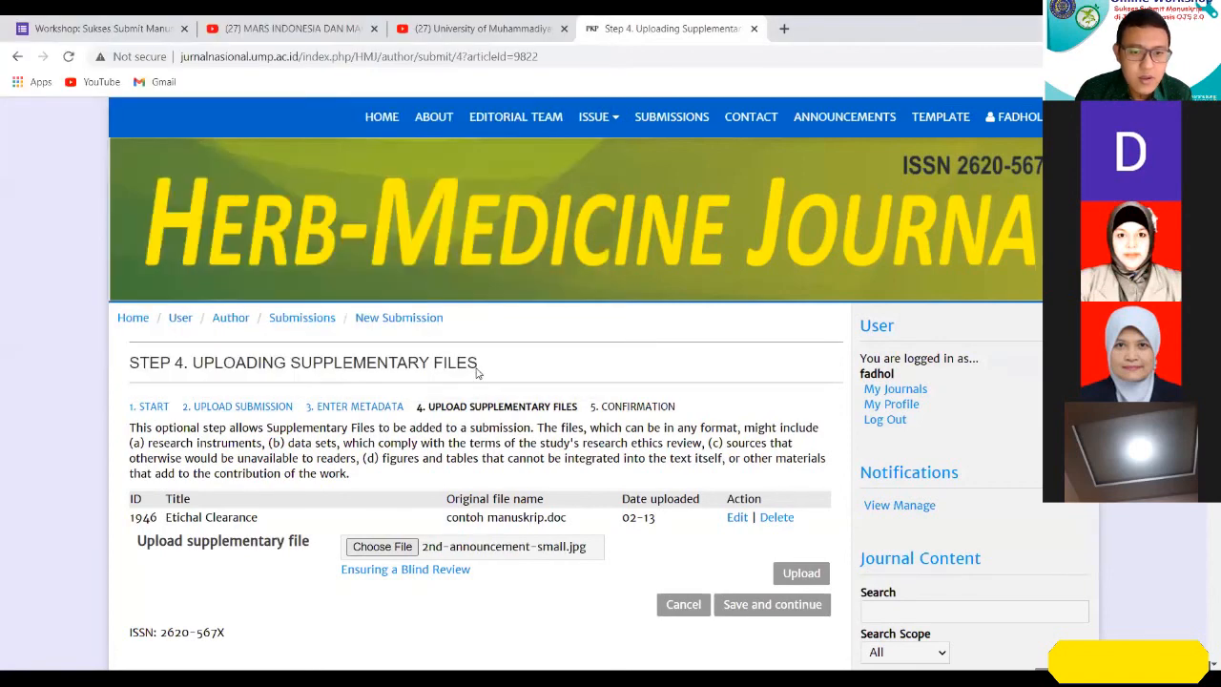
pyautogui.click(801, 573)
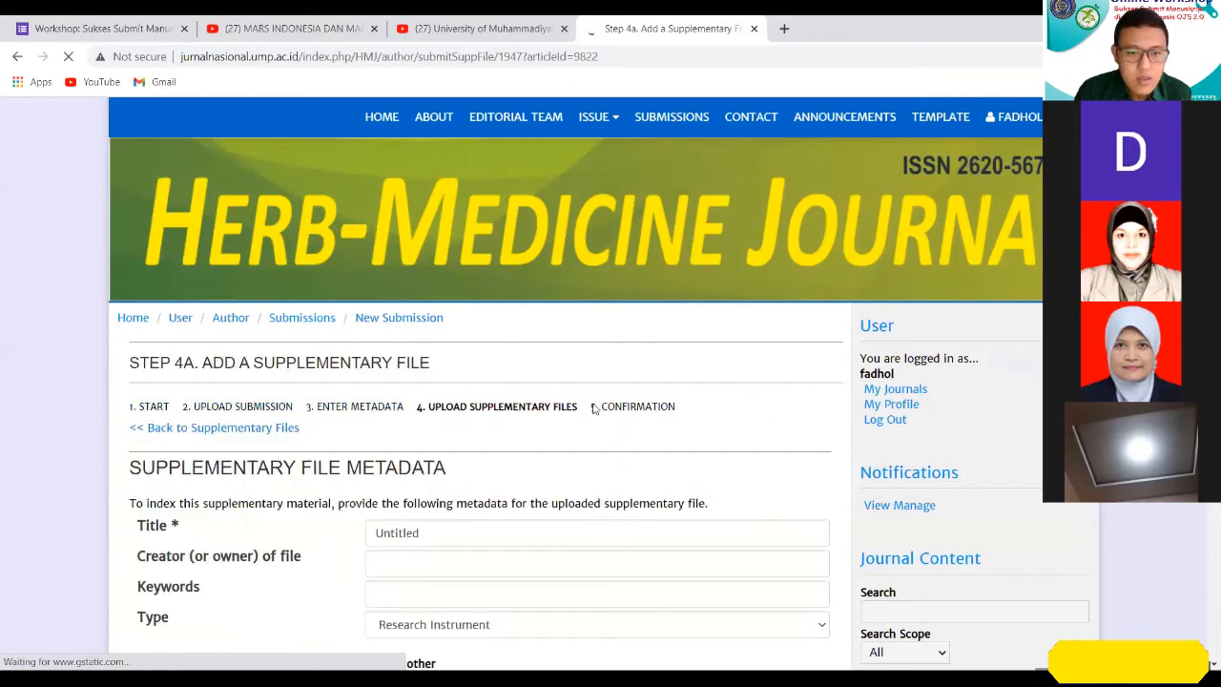
# Replace the second supplementary file's default title with "Gambar 1. Brosur".
pyautogui.scroll(-2, 604, 423)
pyautogui.click(382, 380)
pyautogui.hotkey('ctrl', 'a')
pyautogui.write('Gambar')
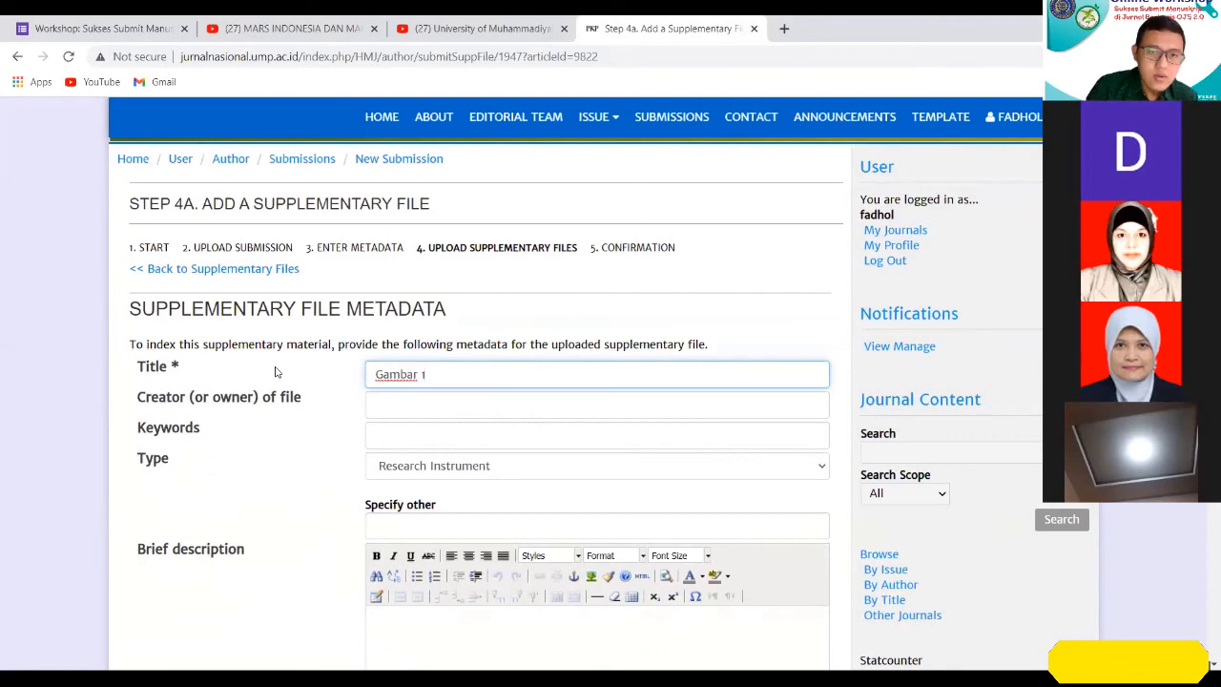
pyautogui.write('1. B')
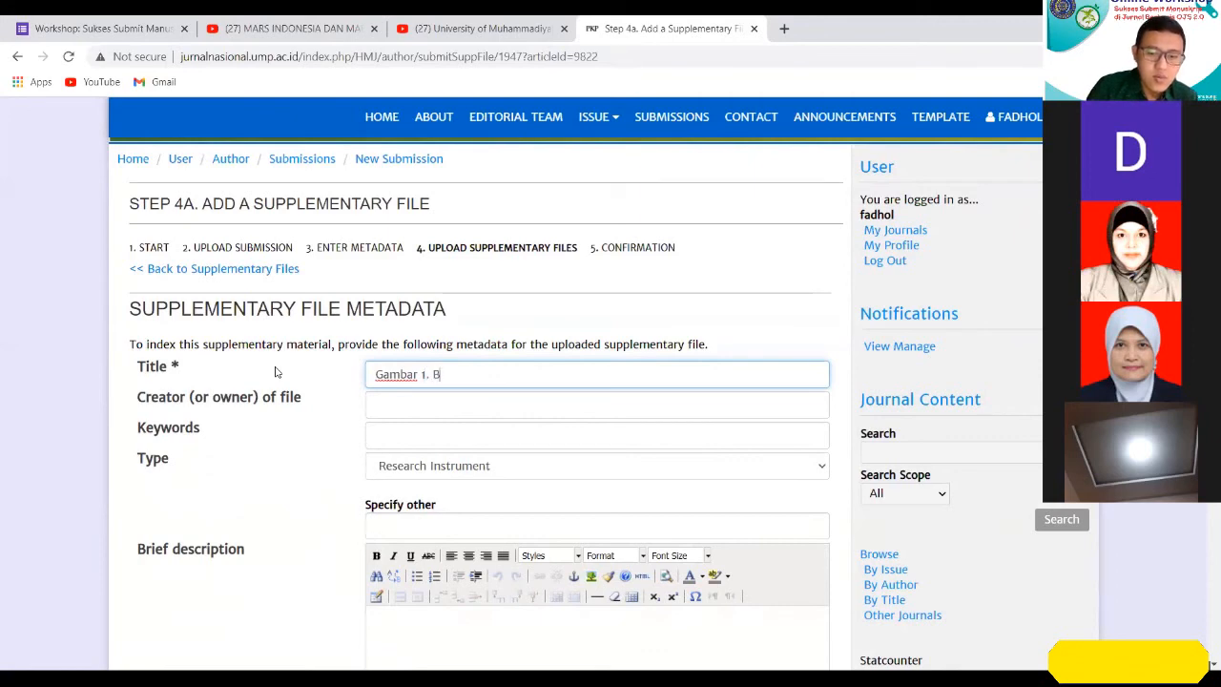
pyautogui.write('rosur')
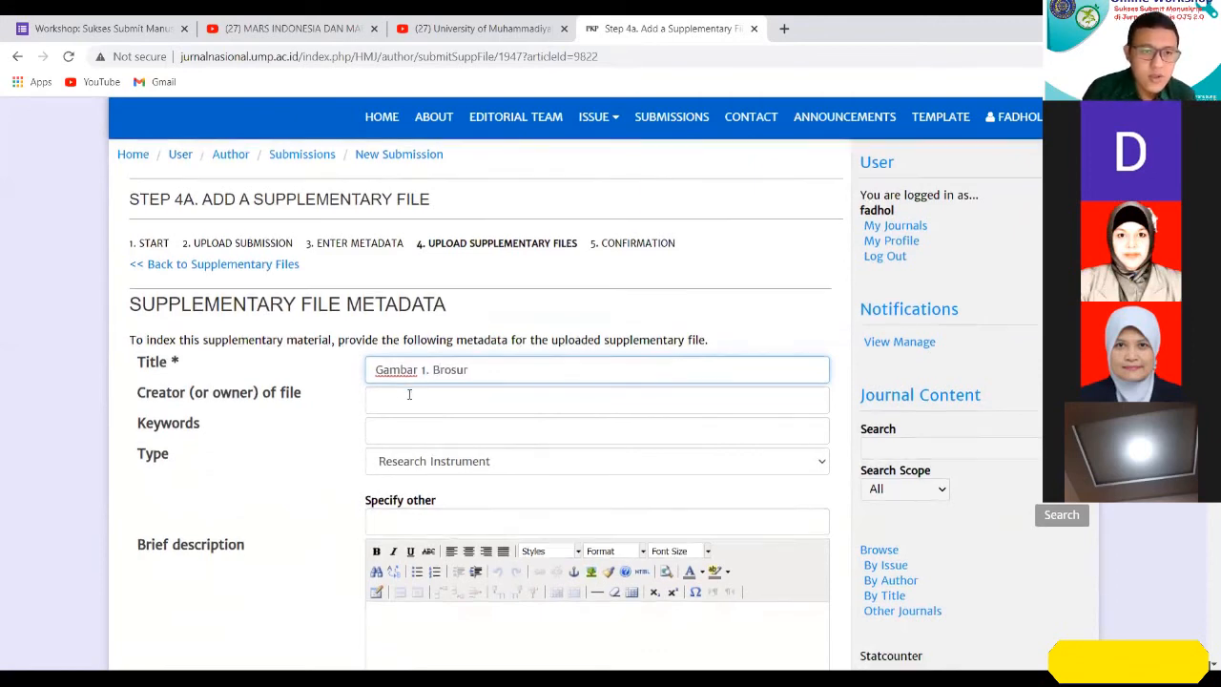
# Enter the keywords "gambar; gambar 1;" for the second supplementary file and set its type to Research Materials.
pyautogui.scroll(-2, 409, 394)
pyautogui.click(440, 270)
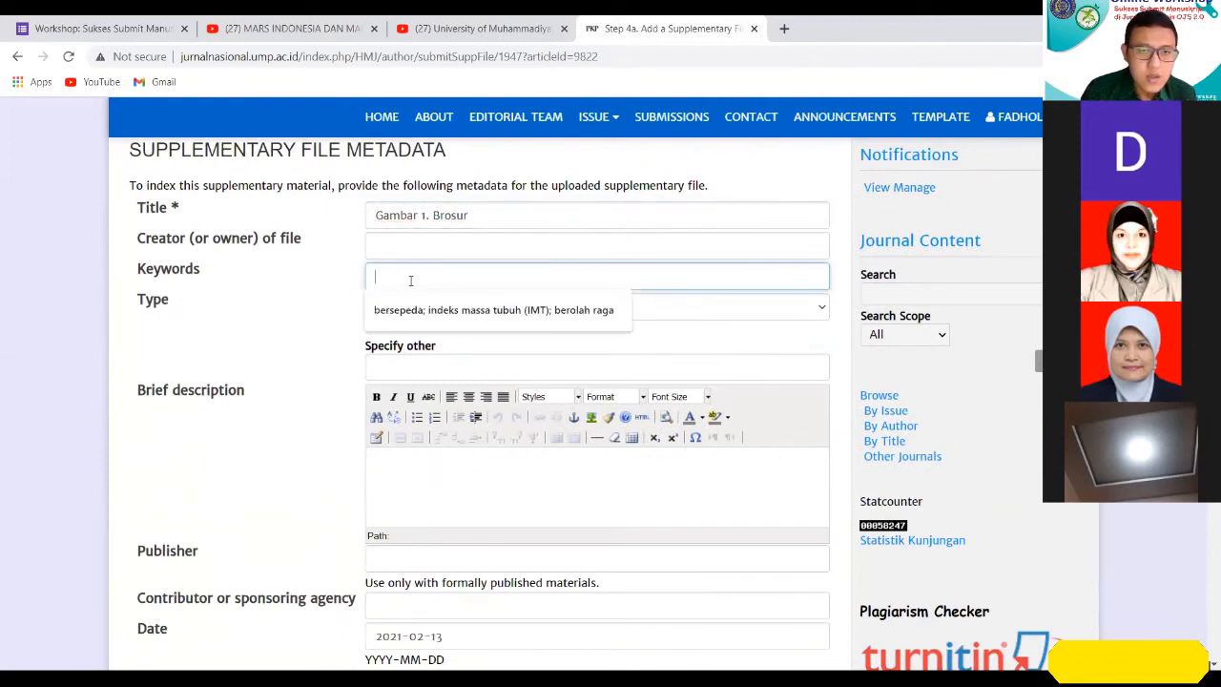
pyautogui.write('gambar;')
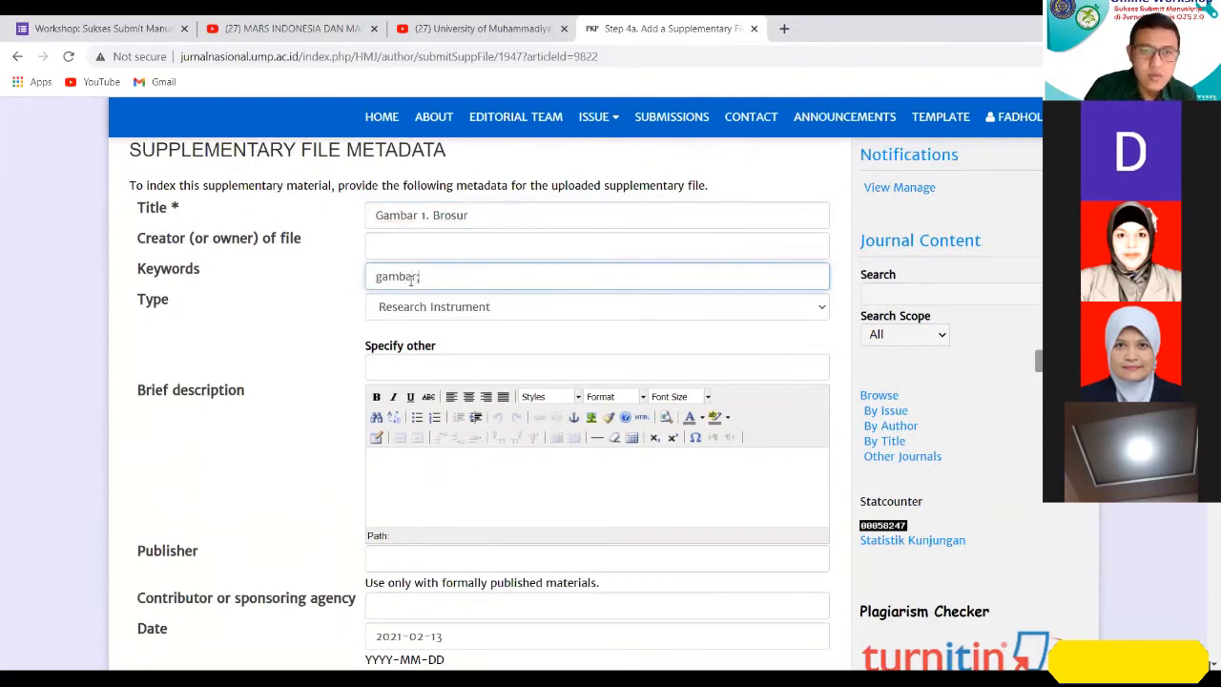
pyautogui.click(314, 306)
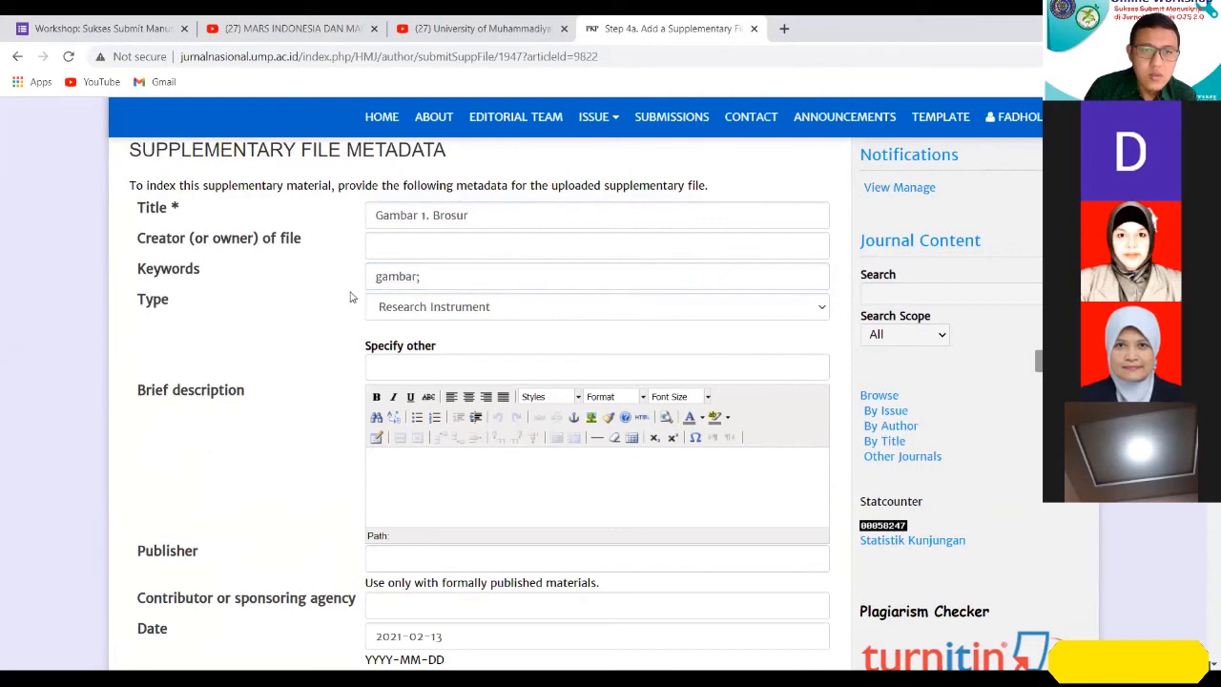
pyautogui.click(459, 276)
pyautogui.write('gambar ')
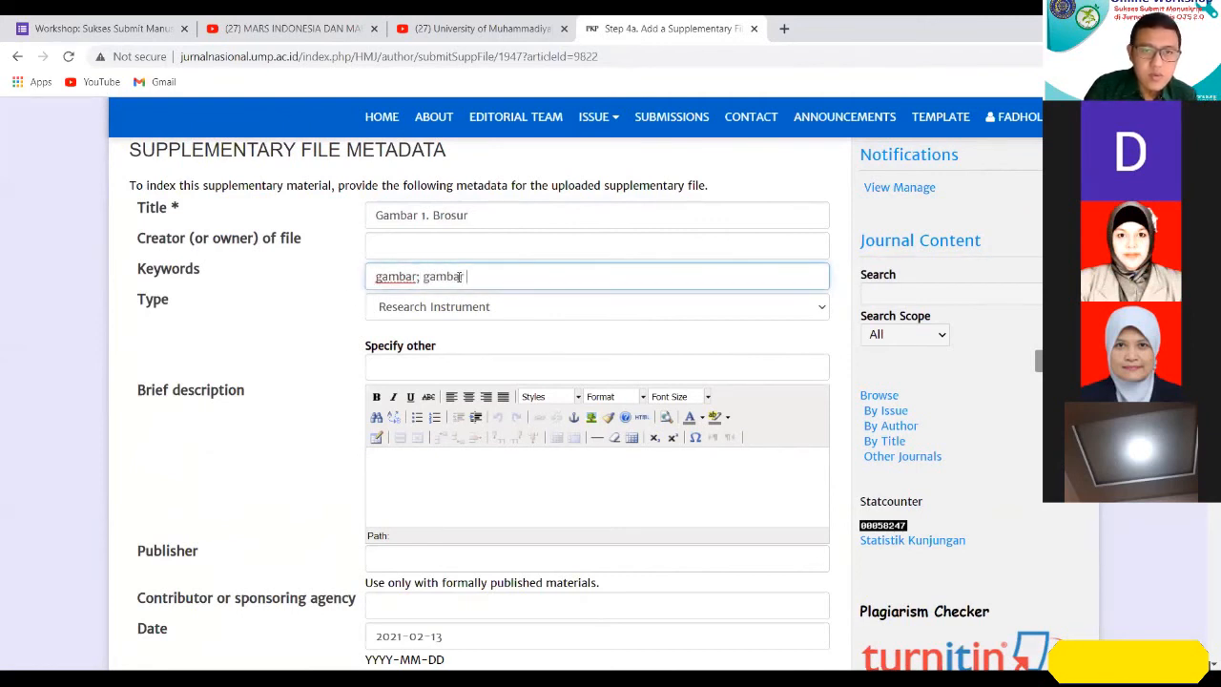
pyautogui.write('1;')
pyautogui.click(478, 308)
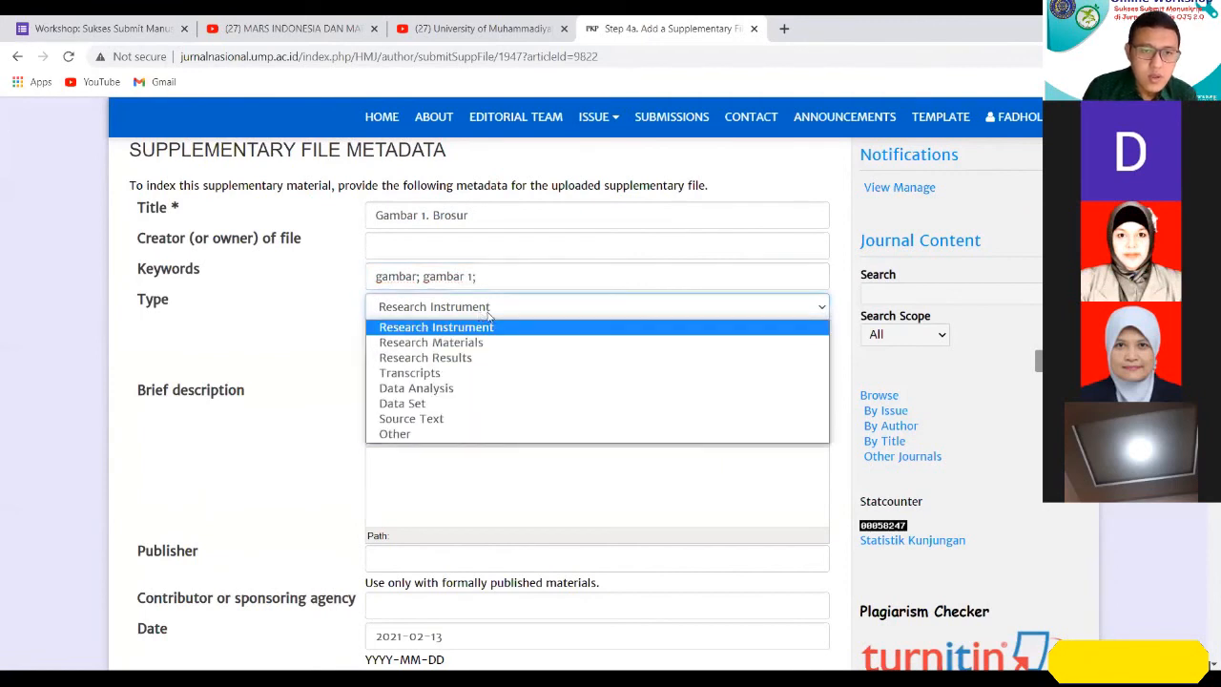
pyautogui.click(408, 343)
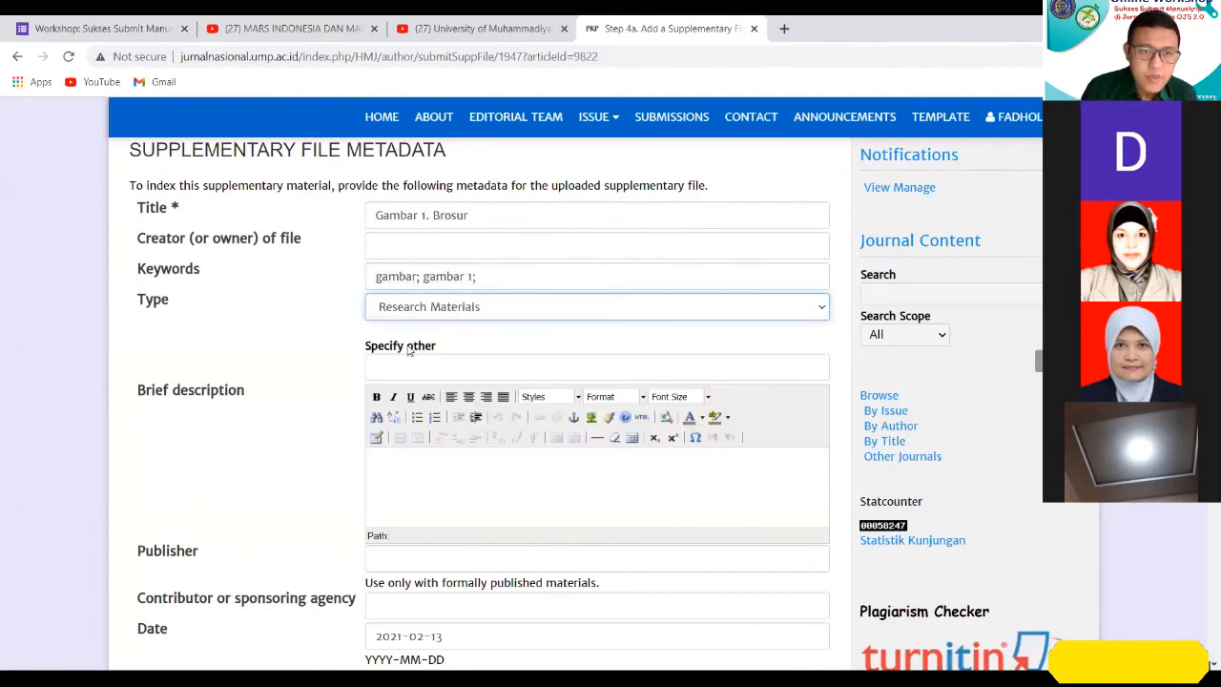
# Enter "Brosur tentang penelitian" as the second supplementary file's brief description.
pyautogui.click(471, 370)
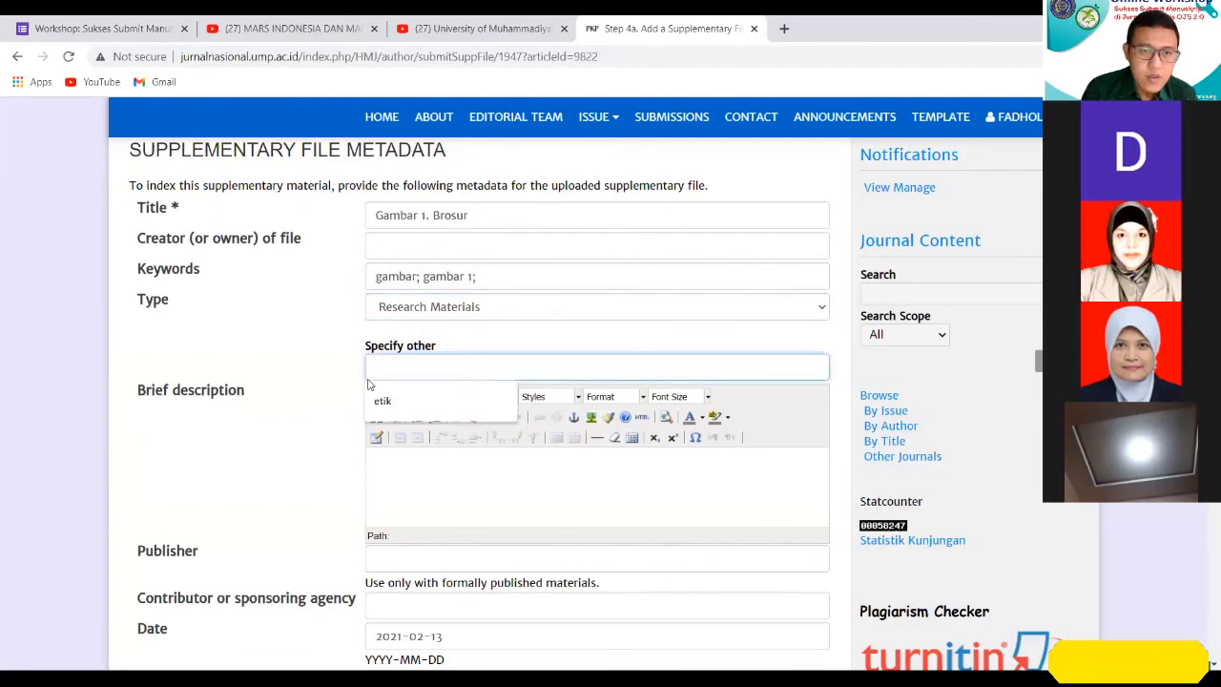
pyautogui.click(348, 402)
pyautogui.scroll(-1, 383, 385)
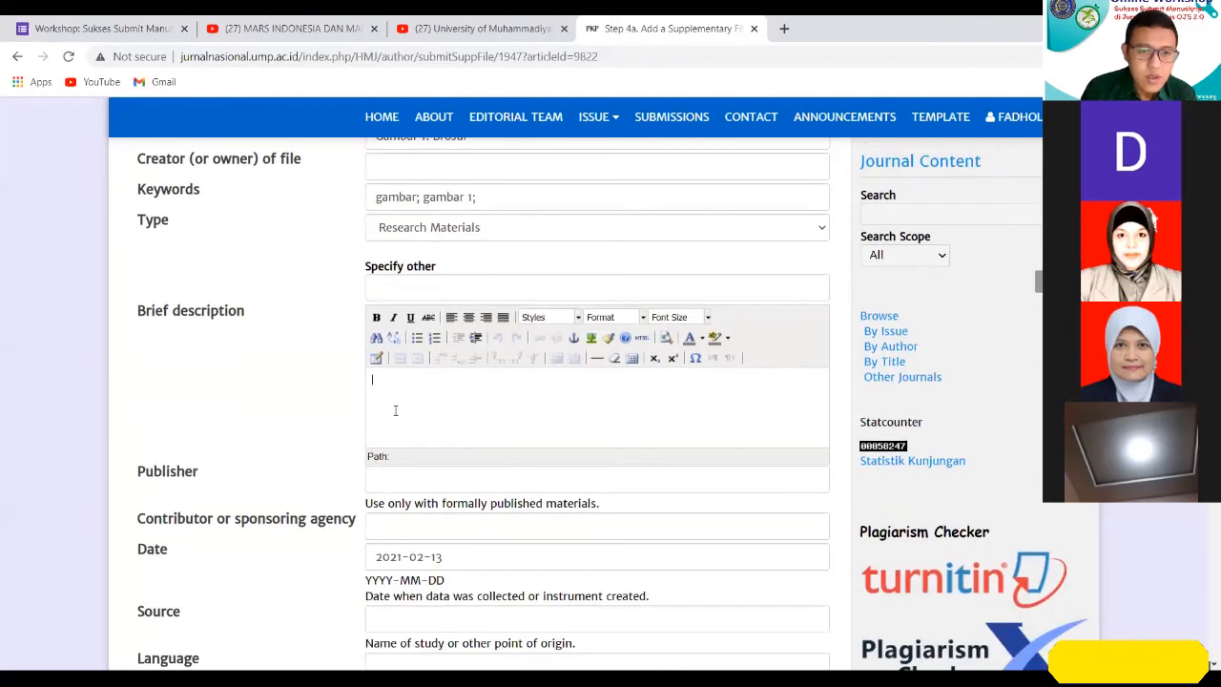
pyautogui.scroll(2, 395, 410)
pyautogui.scroll(-1, 435, 351)
pyautogui.doubleClick(436, 220)
pyautogui.hotkey('ctrl', 'c')
pyautogui.click(440, 503)
pyautogui.hotkey('ctrl', 'v')
pyautogui.write('tentang penelitia')
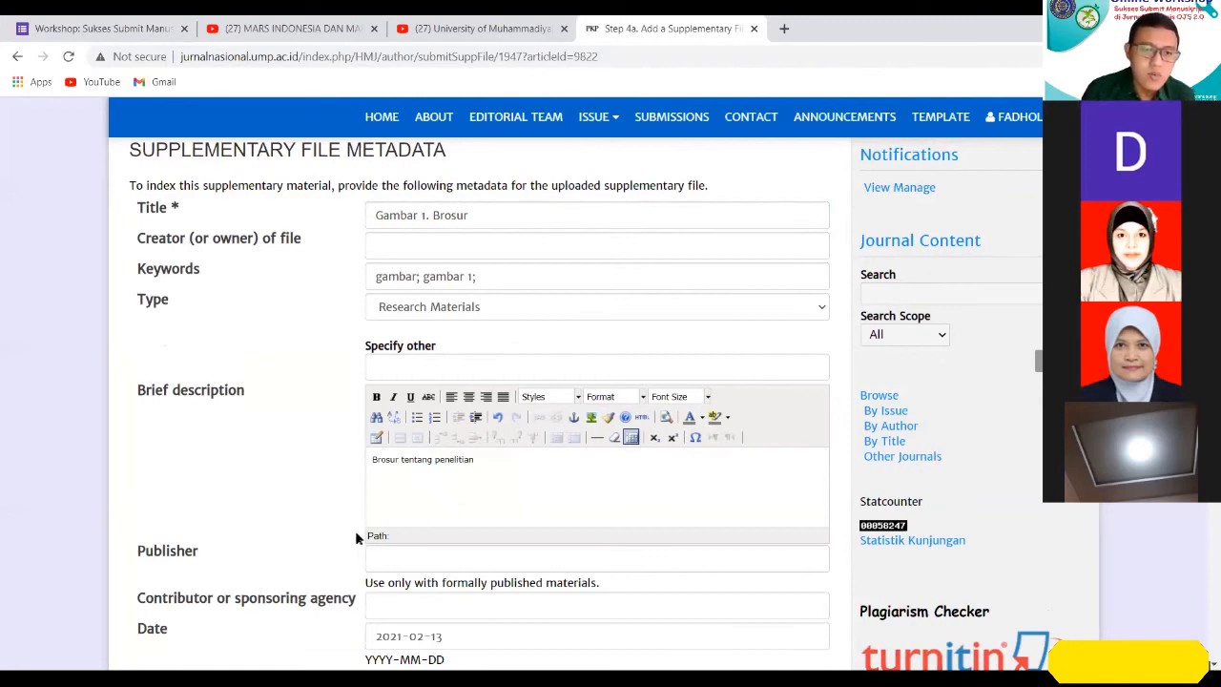
# Set the second supplementary file's source to "primer" and its language to "en", leaving the publisher blank.
pyautogui.scroll(-2, 354, 530)
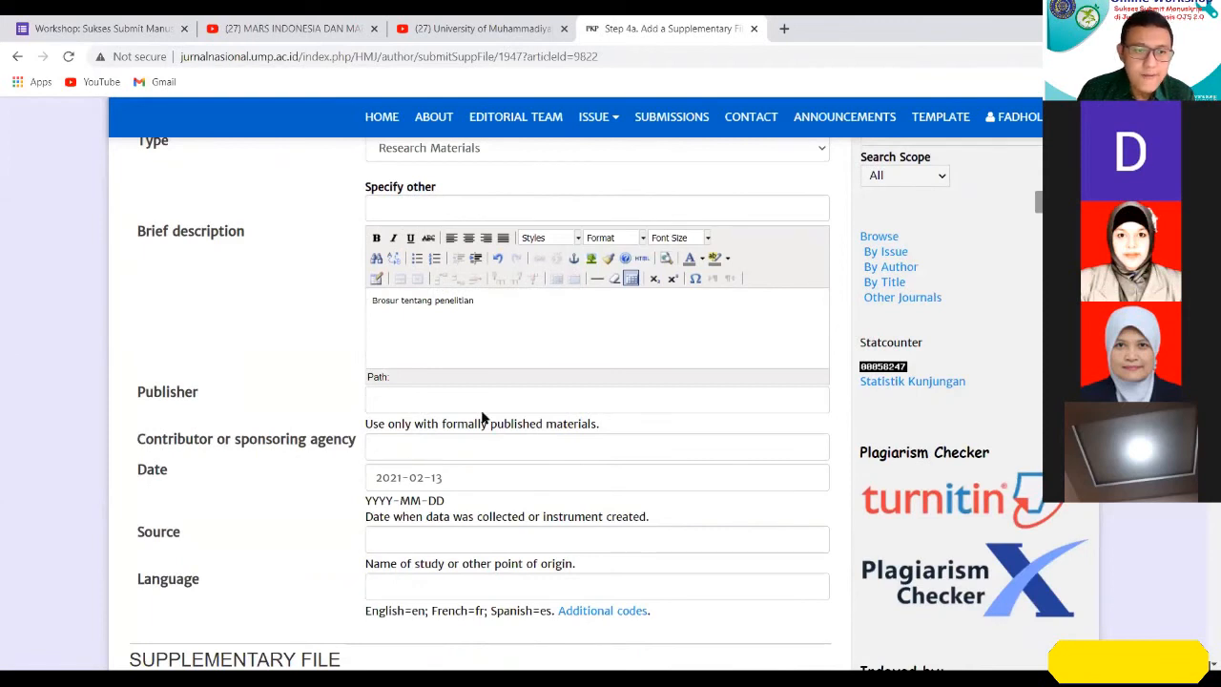
pyautogui.click(425, 408)
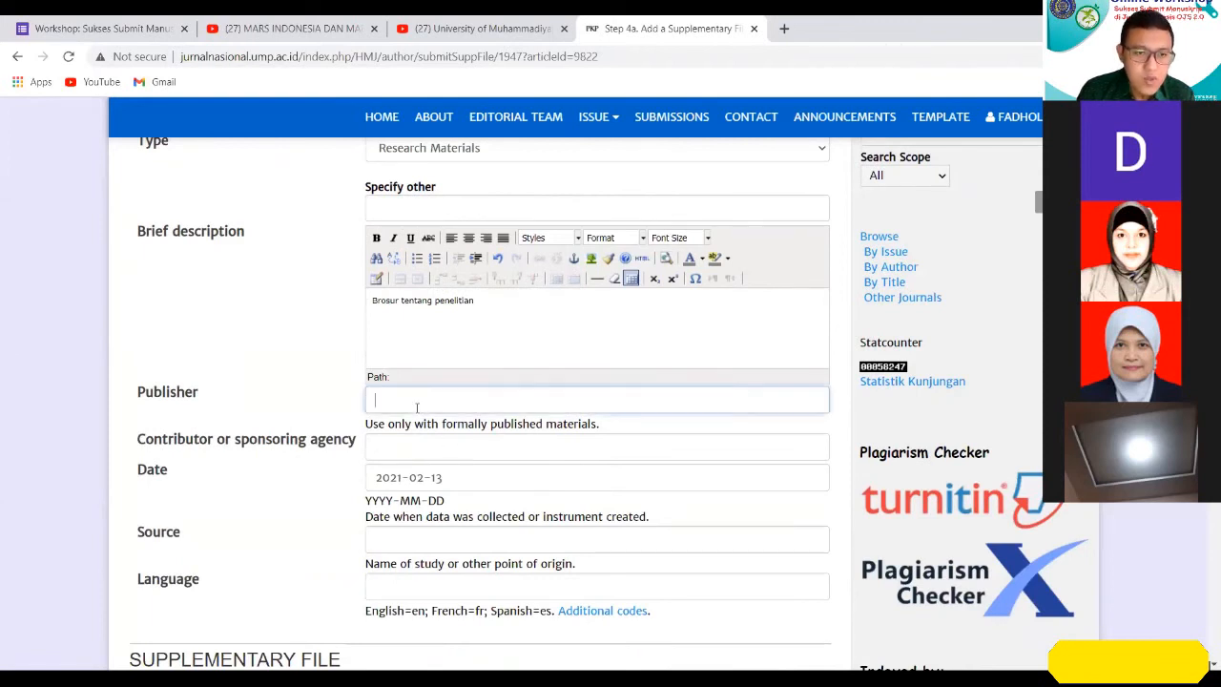
pyautogui.scroll(-1, 456, 467)
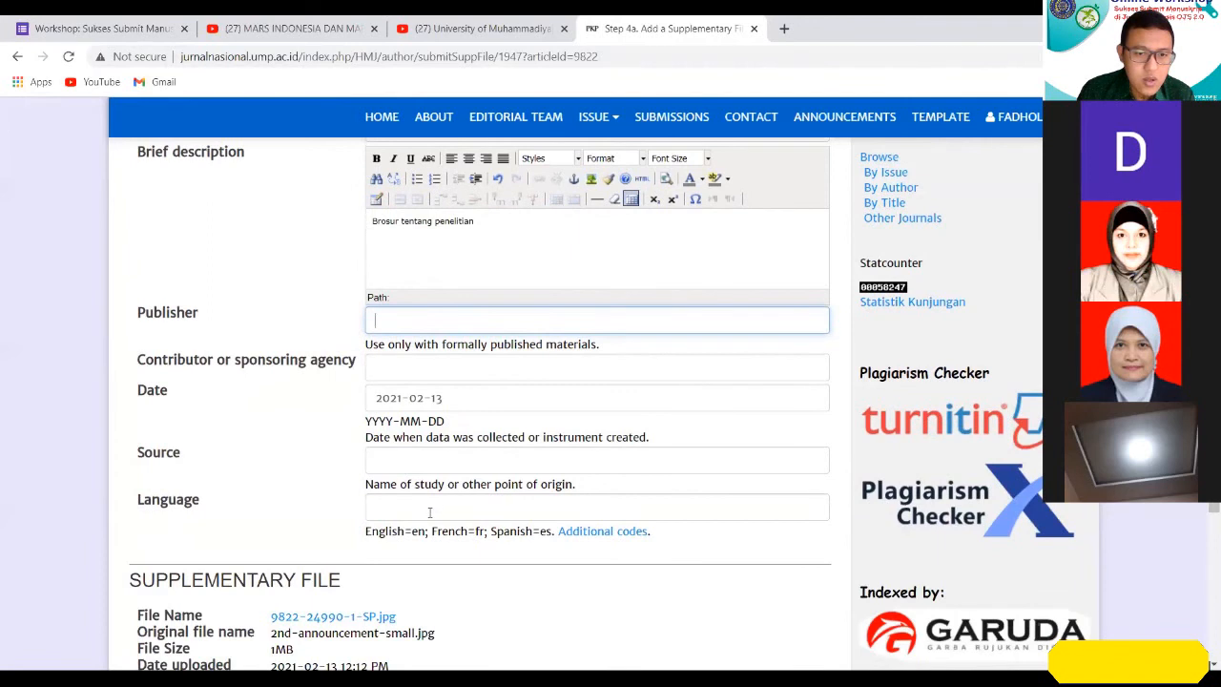
pyautogui.click(420, 465)
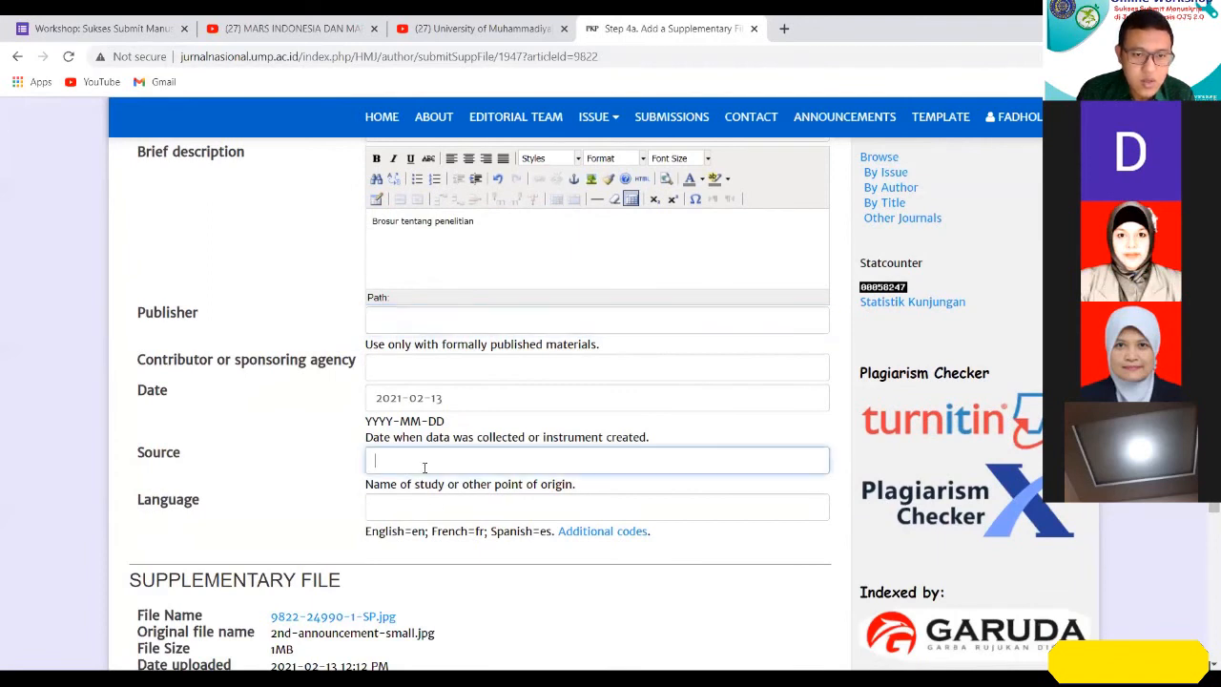
pyautogui.write('primer')
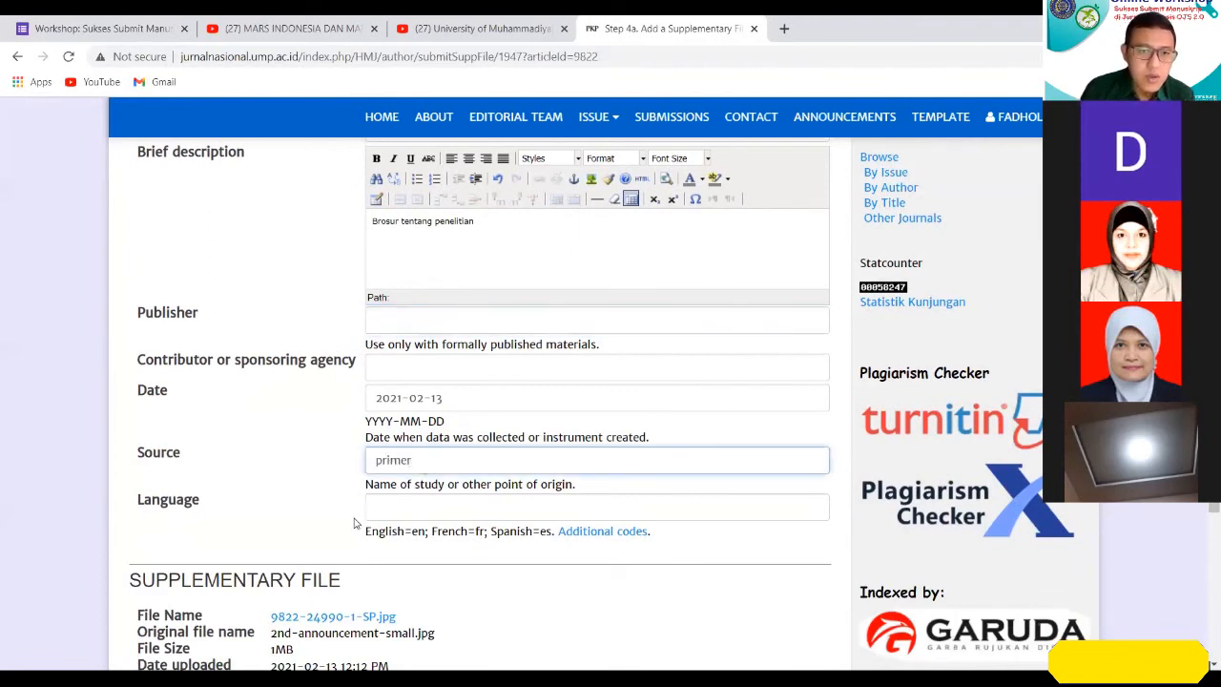
pyautogui.click(392, 509)
pyautogui.write('en')
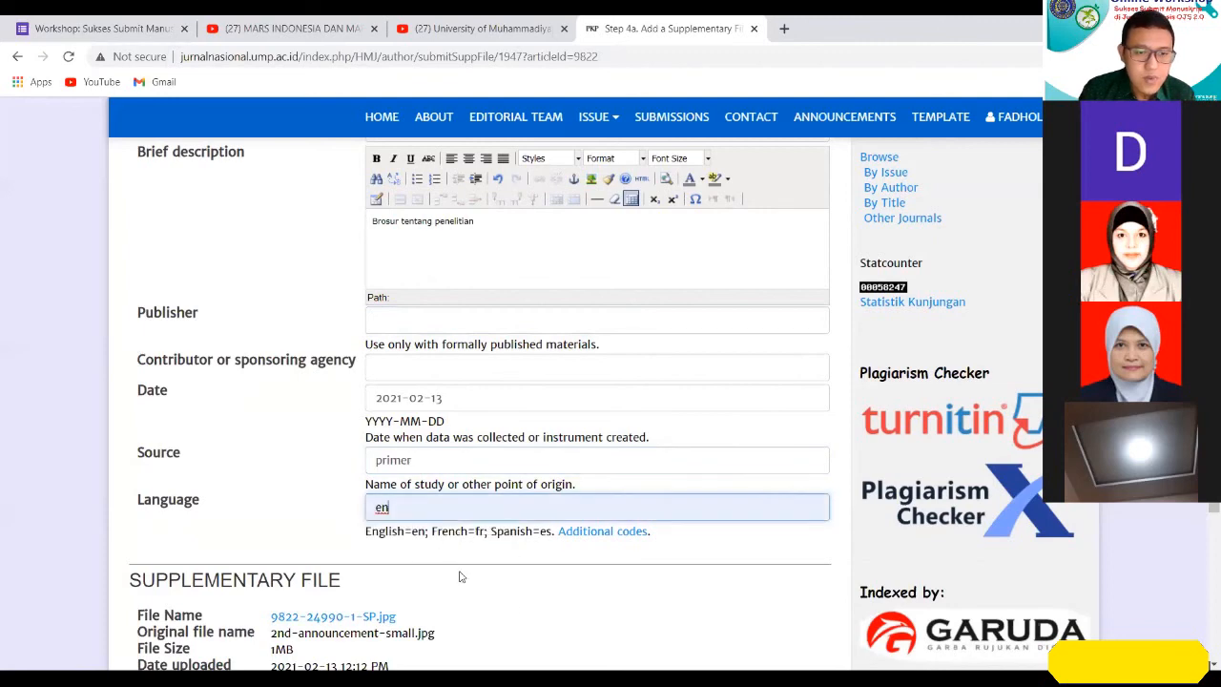
# Allow the brochure image to be presented to reviewers without metadata, and save the supplementary file's metadata.
pyautogui.scroll(-2, 457, 575)
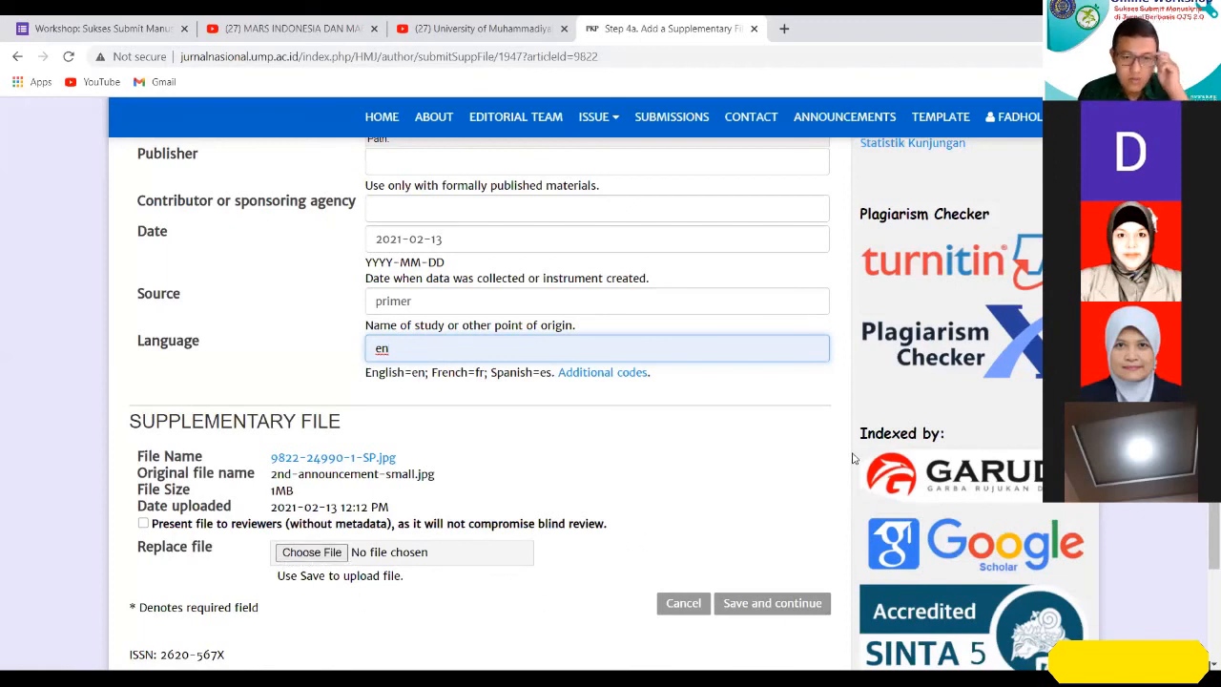
pyautogui.click(143, 524)
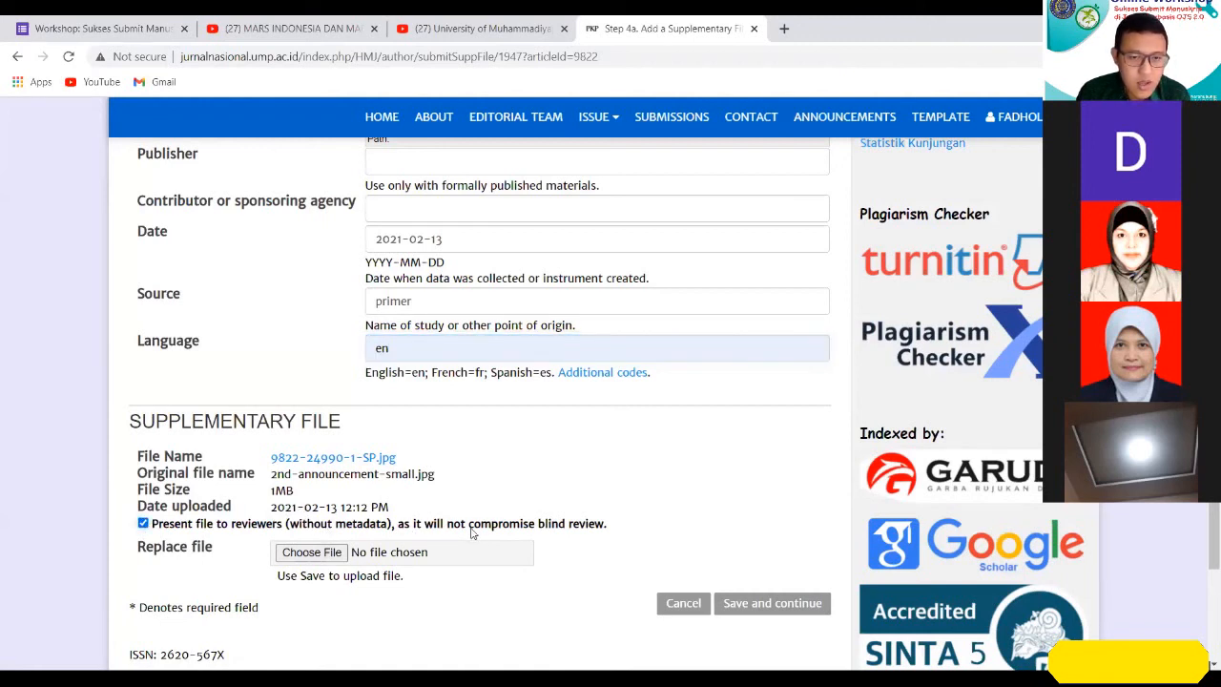
pyautogui.scroll(1, 467, 520)
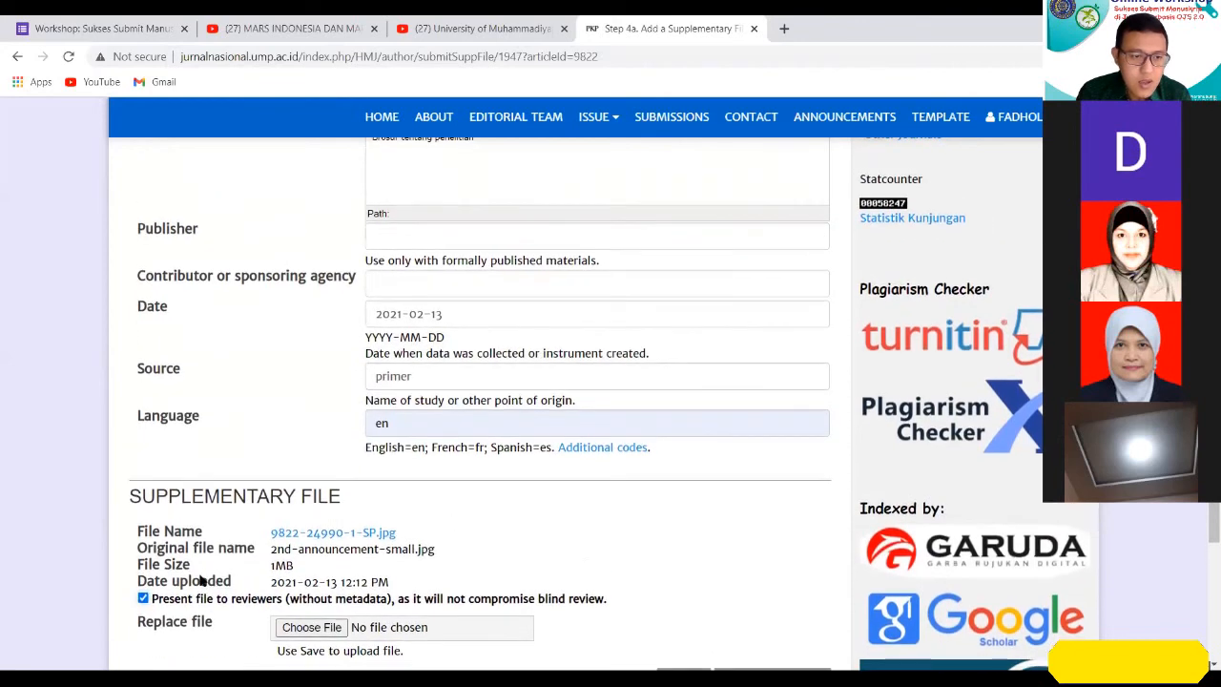
pyautogui.scroll(-1, 201, 580)
pyautogui.click(143, 524)
pyautogui.click(143, 524)
pyautogui.scroll(6, 361, 315)
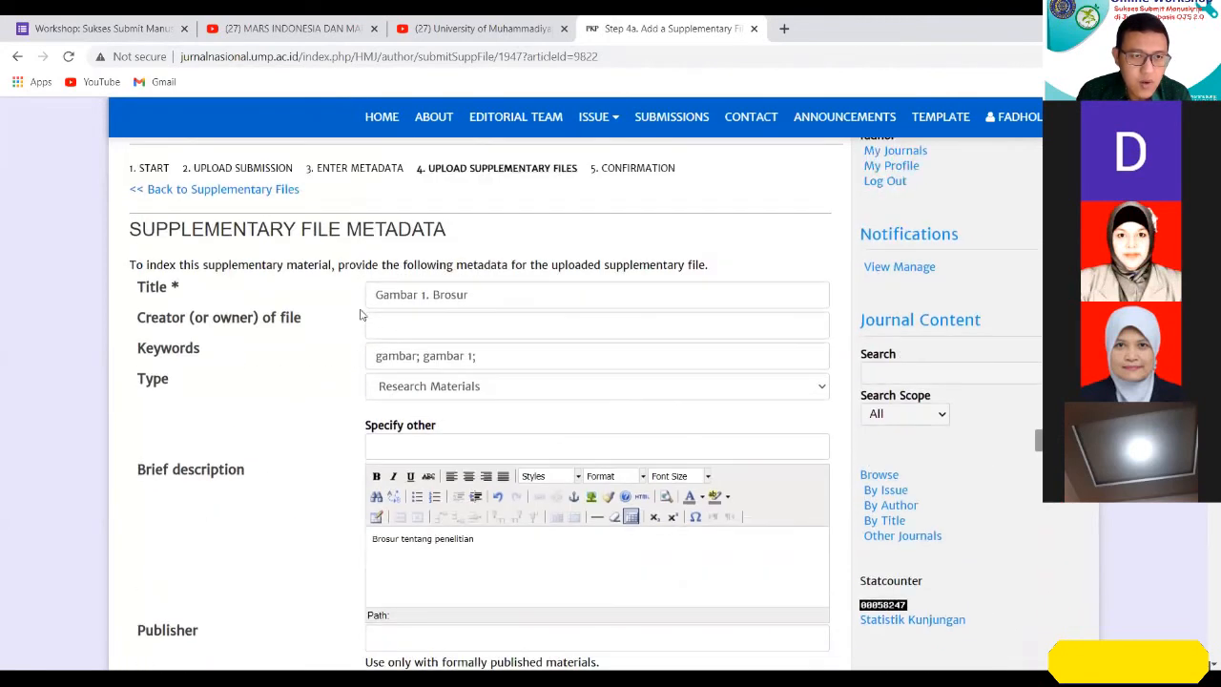
pyautogui.scroll(-7, 495, 491)
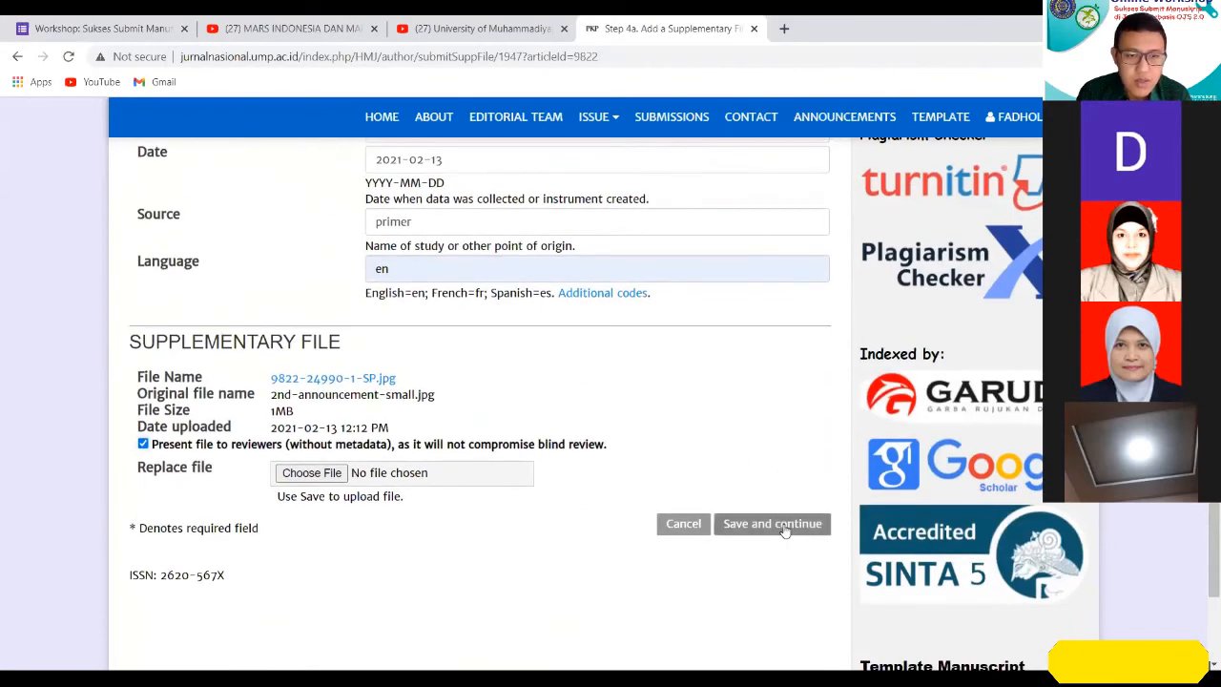
pyautogui.click(784, 529)
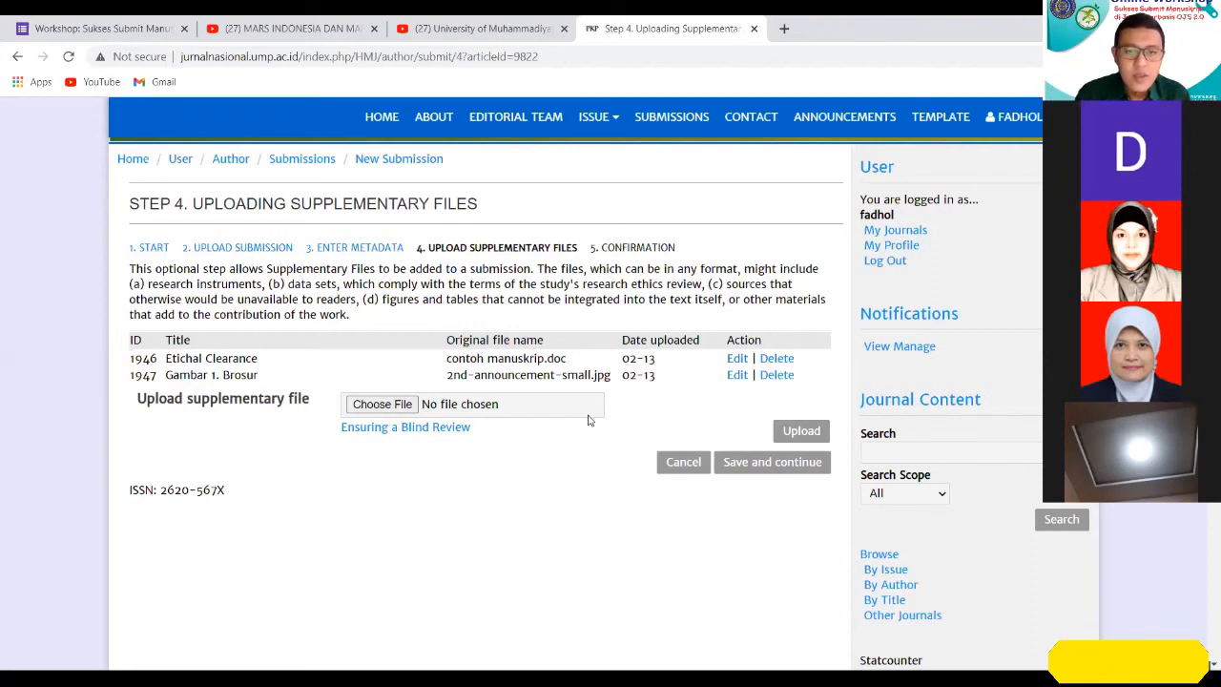
# Continue to Step 5 and review the file summary of the submission.
pyautogui.click(754, 465)
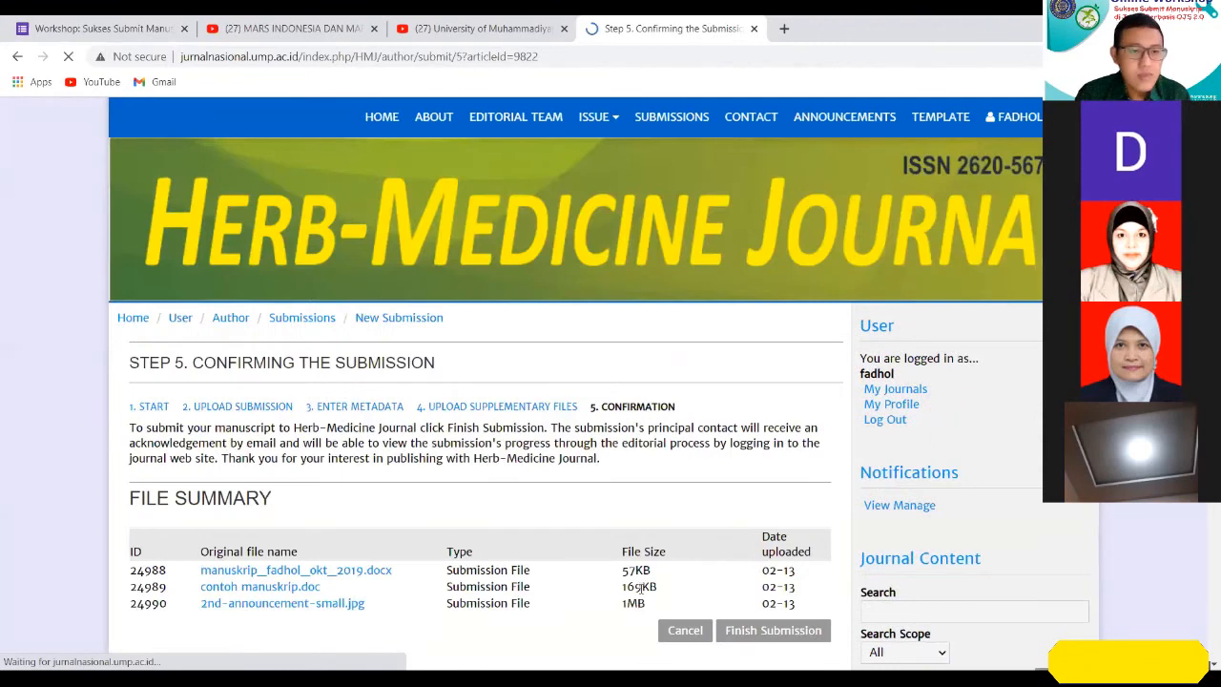
pyautogui.scroll(-2, 643, 584)
pyautogui.scroll(1, 643, 586)
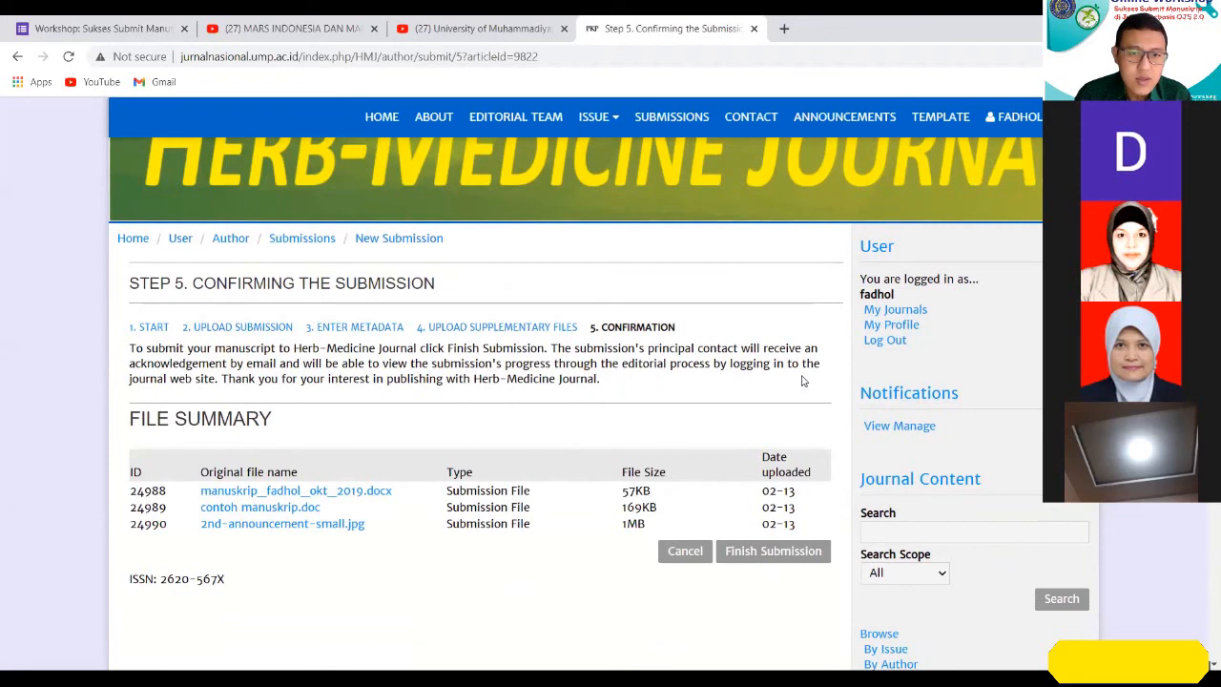
pyautogui.scroll(-1, 791, 384)
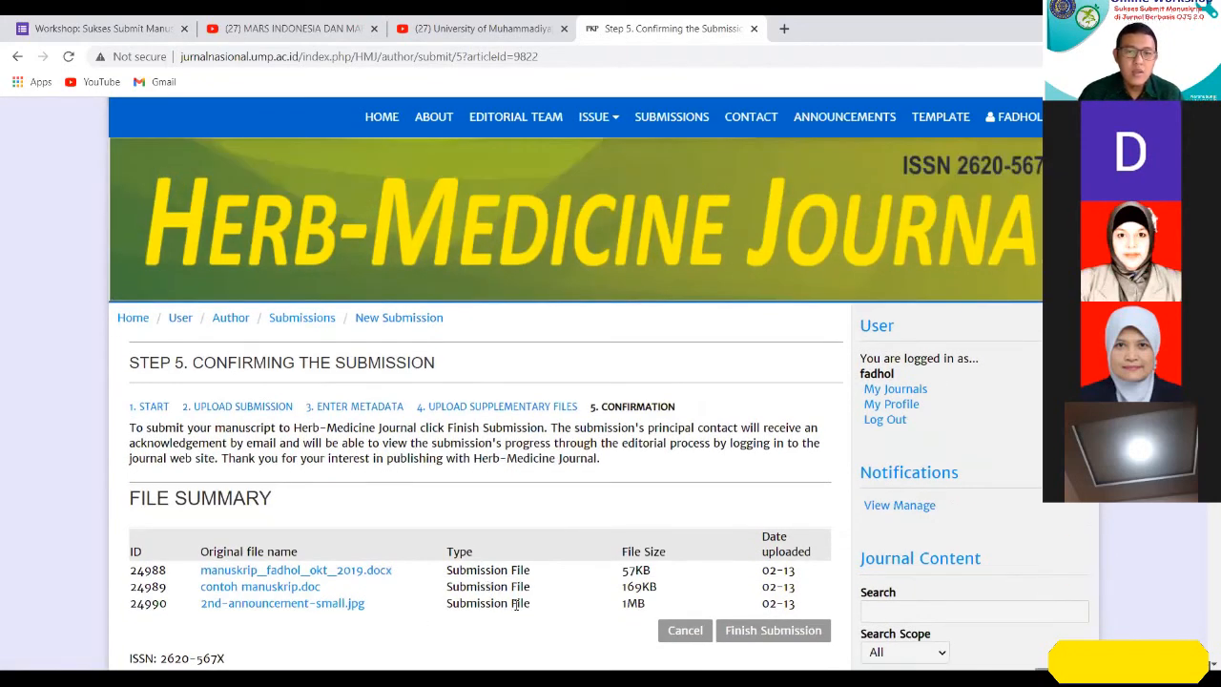
pyautogui.scroll(-2, 523, 596)
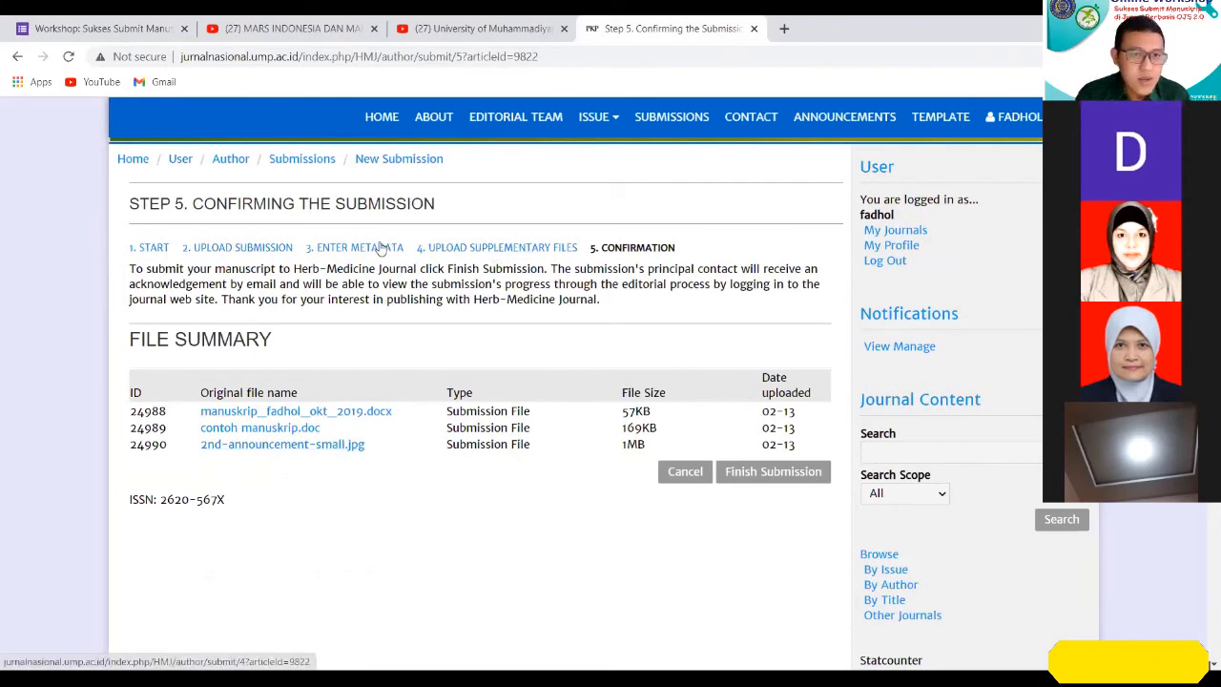
# Revisit the Step 4 supplementary file list to check its entries and return to the Step 5 confirmation.
pyautogui.click(459, 248)
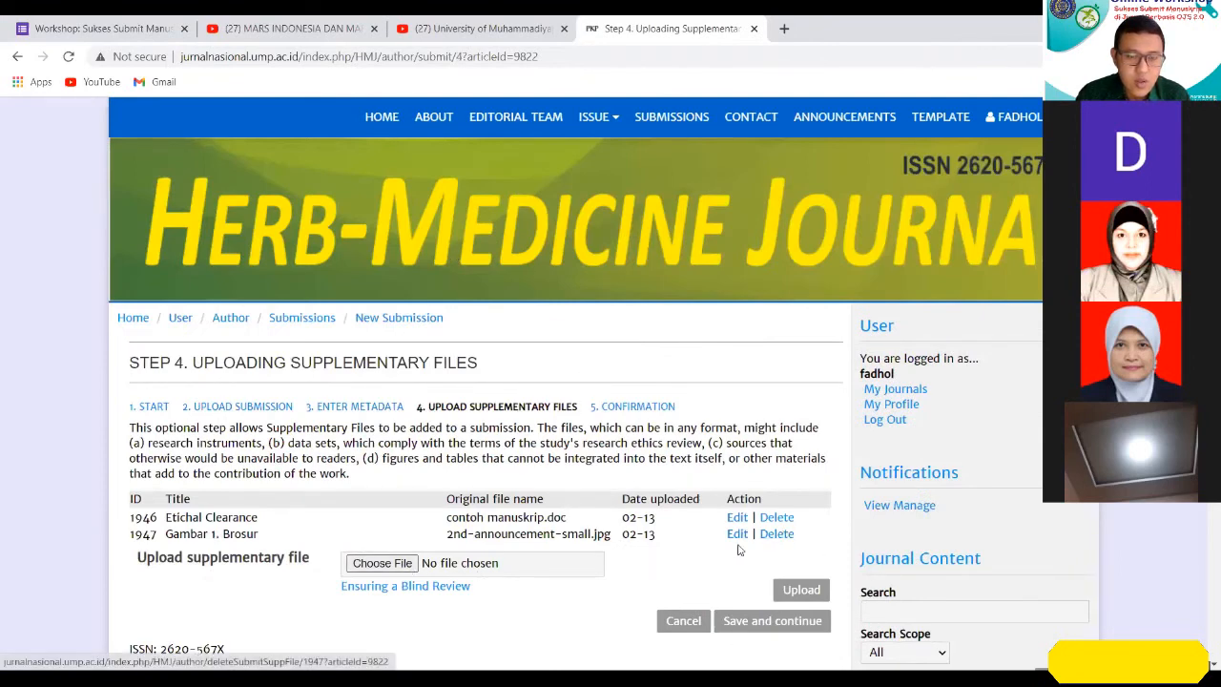
pyautogui.click(766, 625)
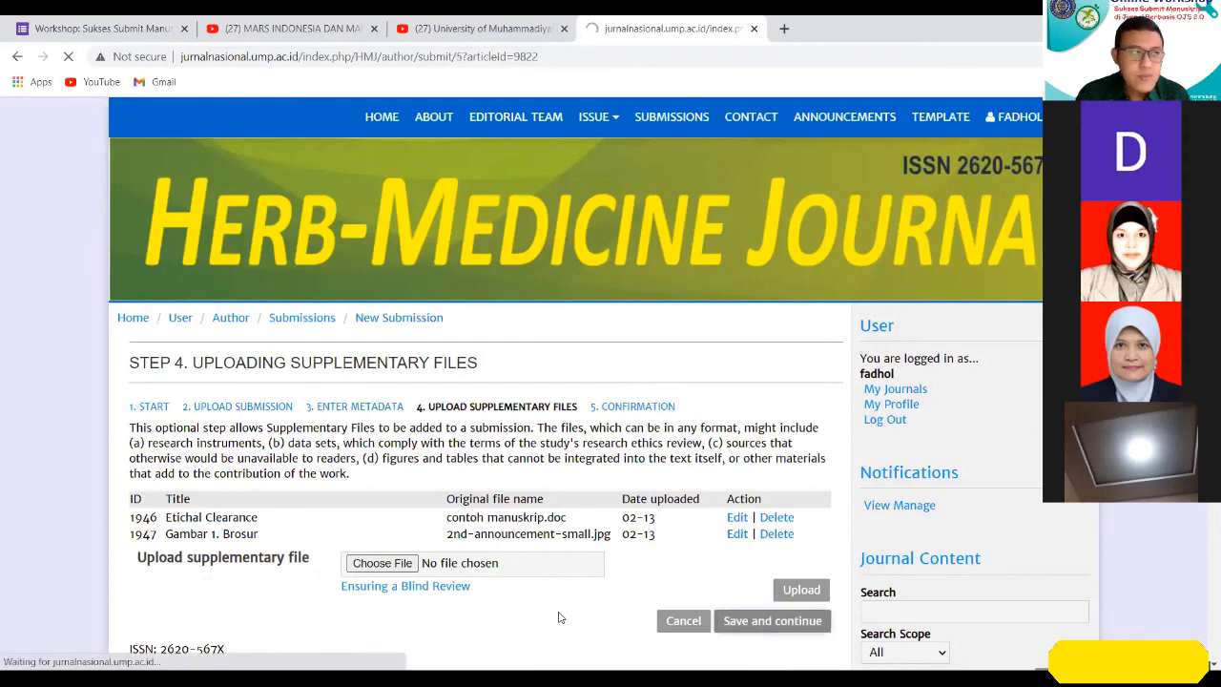
pyautogui.scroll(-1, 553, 616)
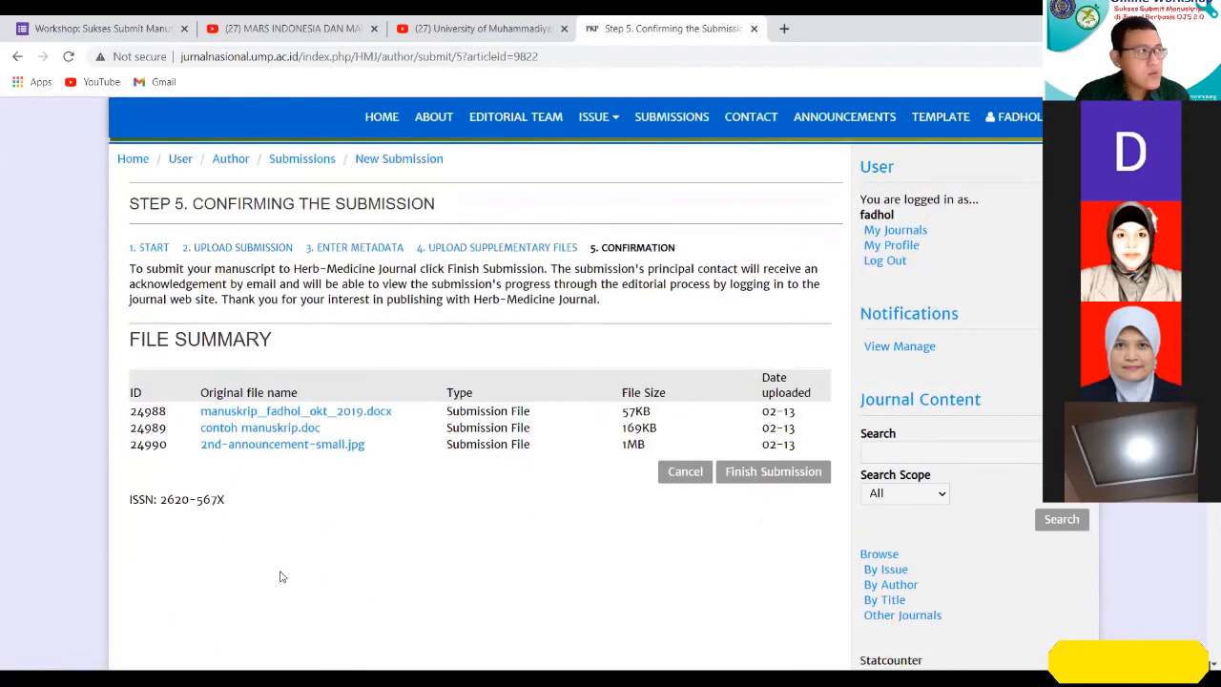
# Finish the manuscript submission and open the list of active submissions.
pyautogui.scroll(1, 290, 575)
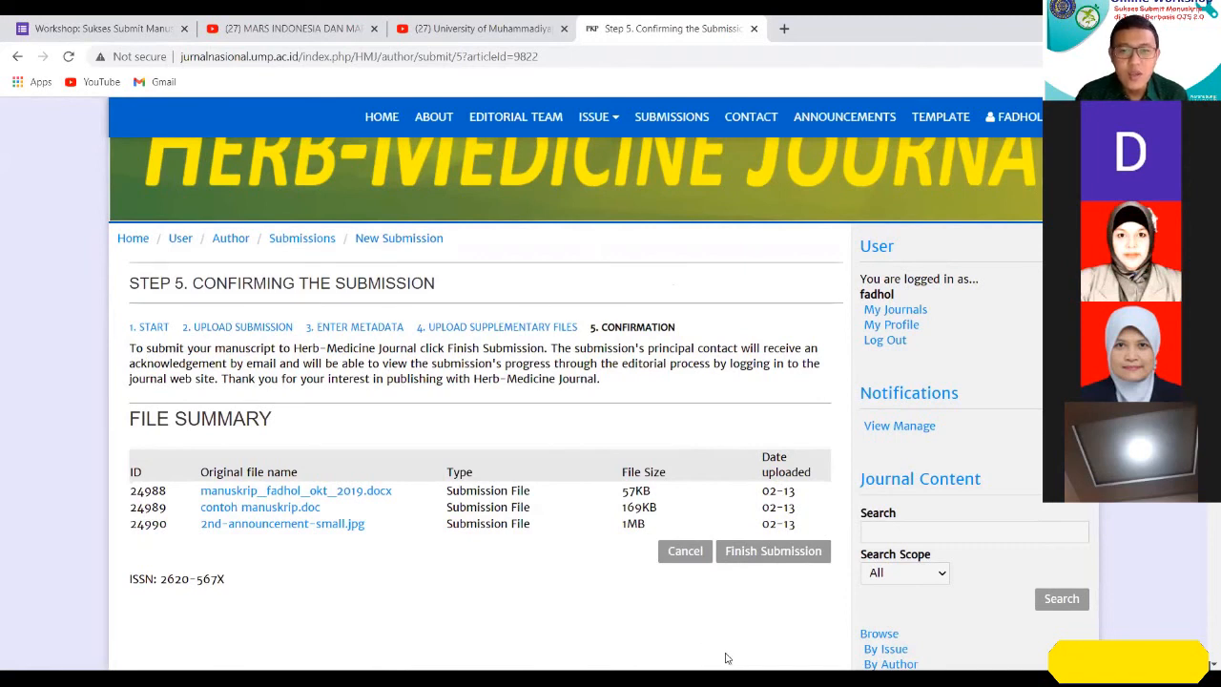
pyautogui.click(780, 556)
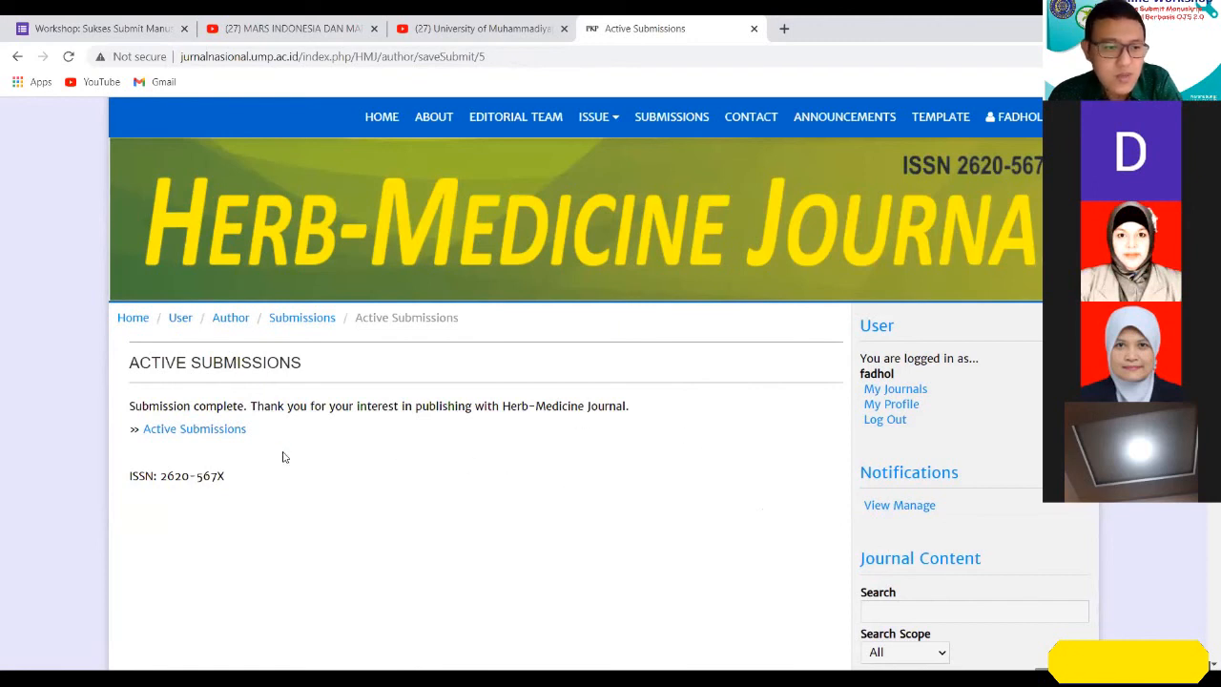
pyautogui.click(173, 430)
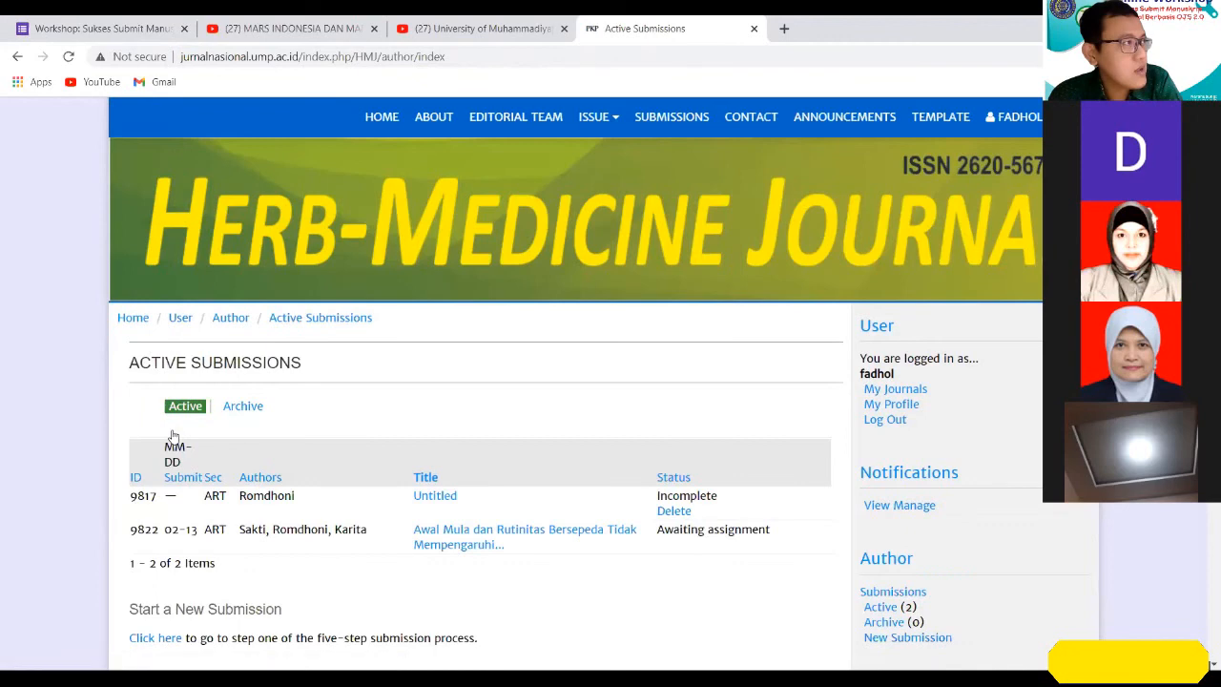
# Delete the incomplete untitled submission from the active submissions and confirm the deletion.
pyautogui.scroll(-1, 626, 410)
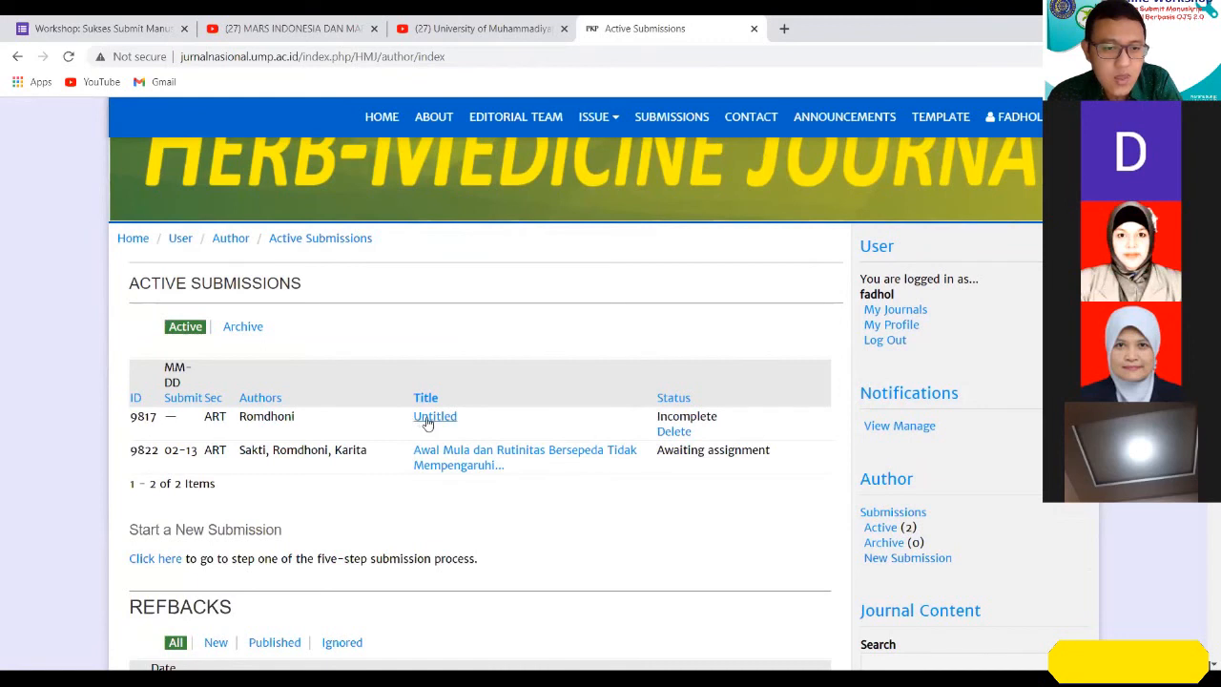
pyautogui.click(674, 431)
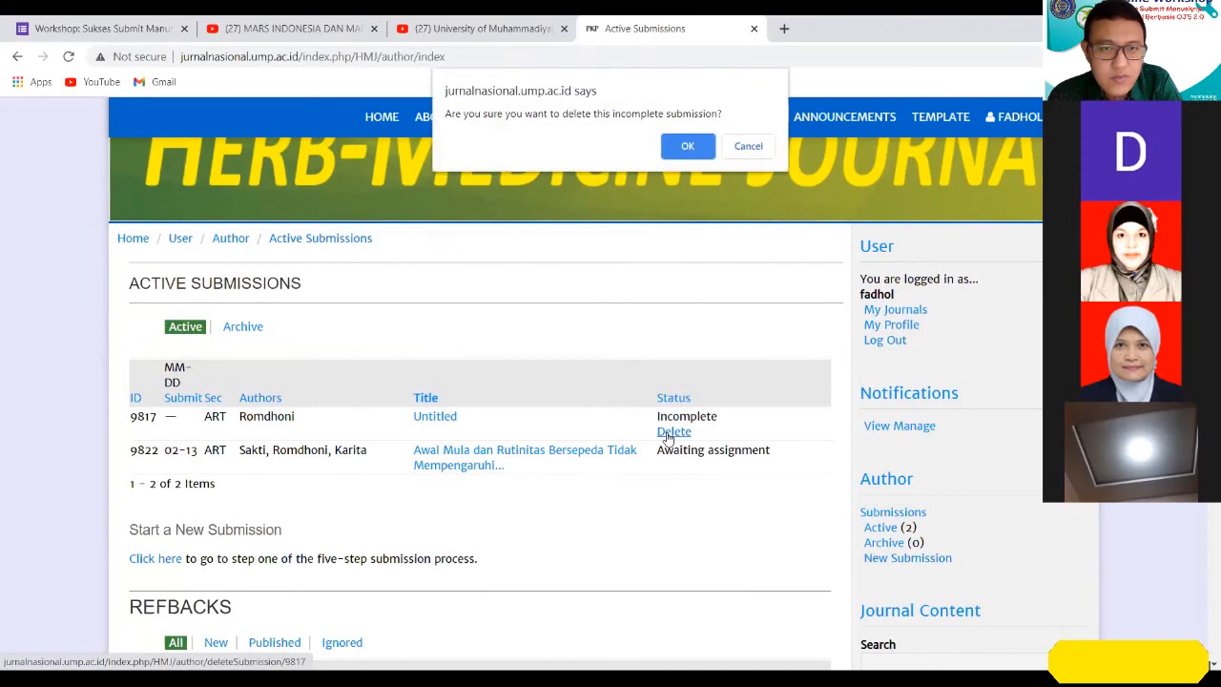
pyautogui.click(688, 147)
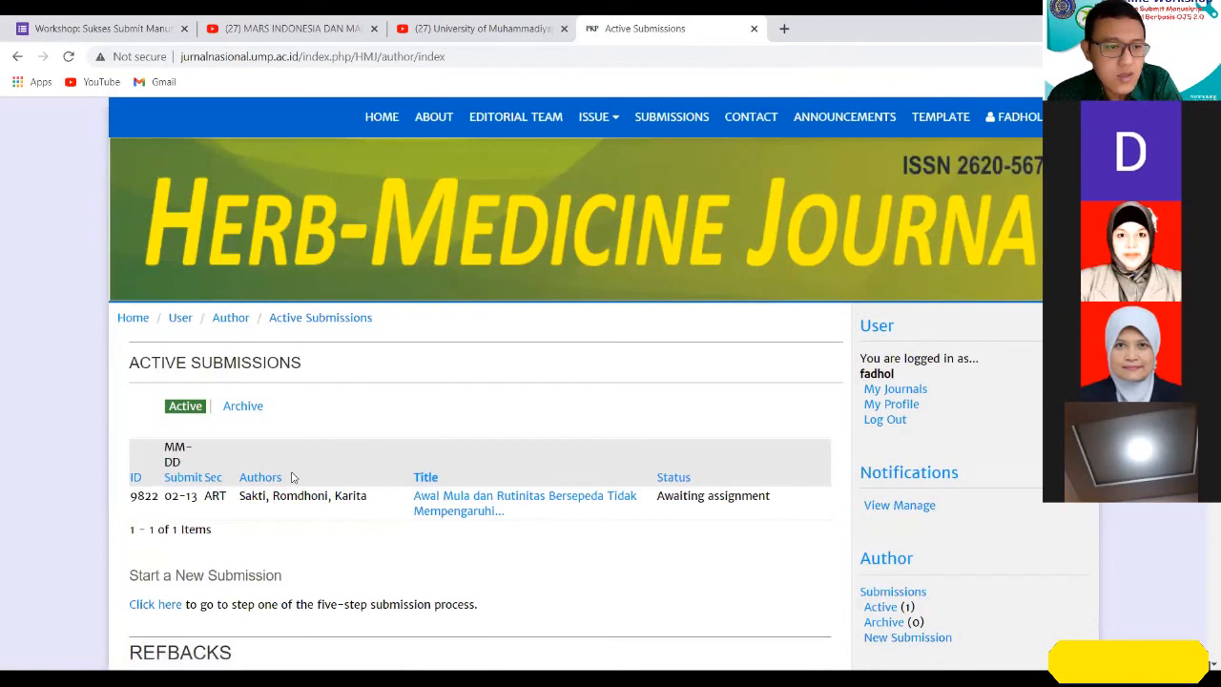
# Reach the active submissions of the Herb-Medicine Journal through My Journals and examine the manuscript's status.
pyautogui.click(917, 399)
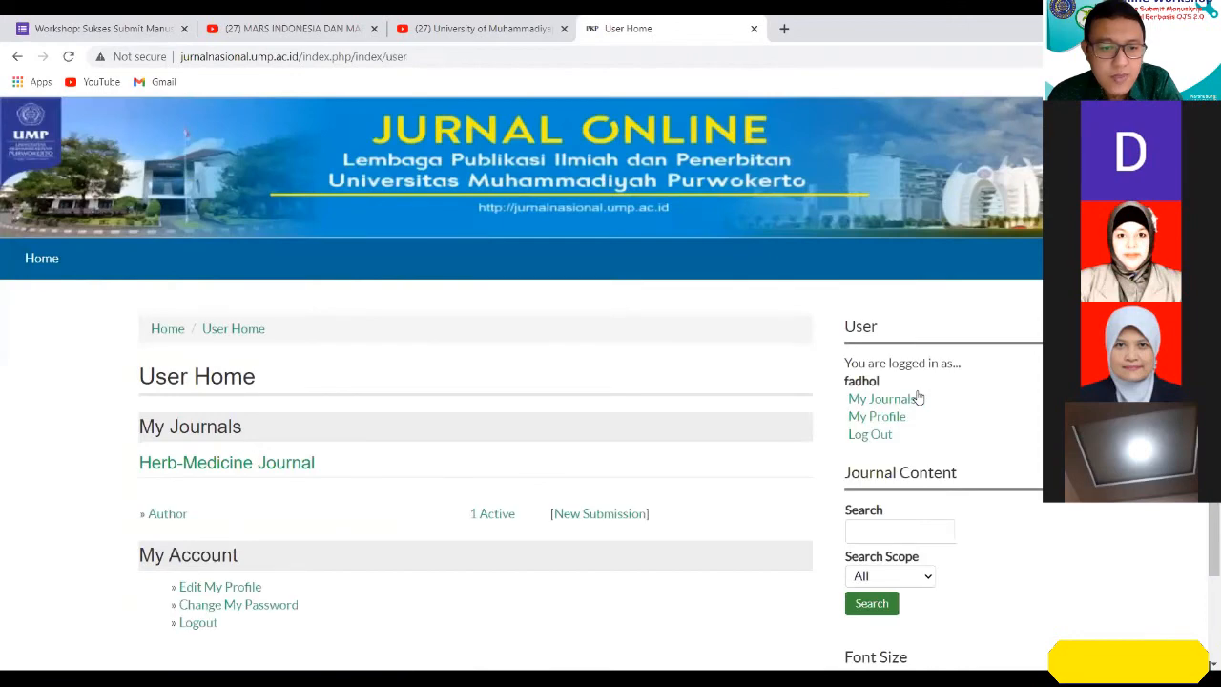
pyautogui.click(288, 463)
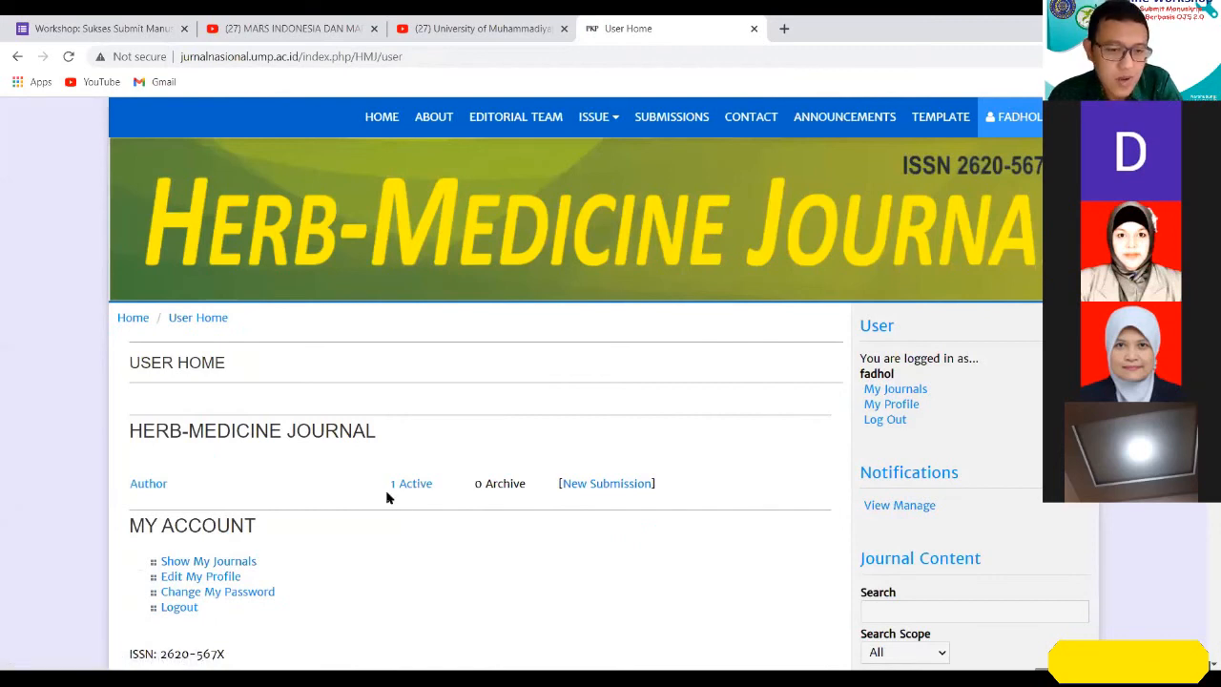
pyautogui.click(410, 486)
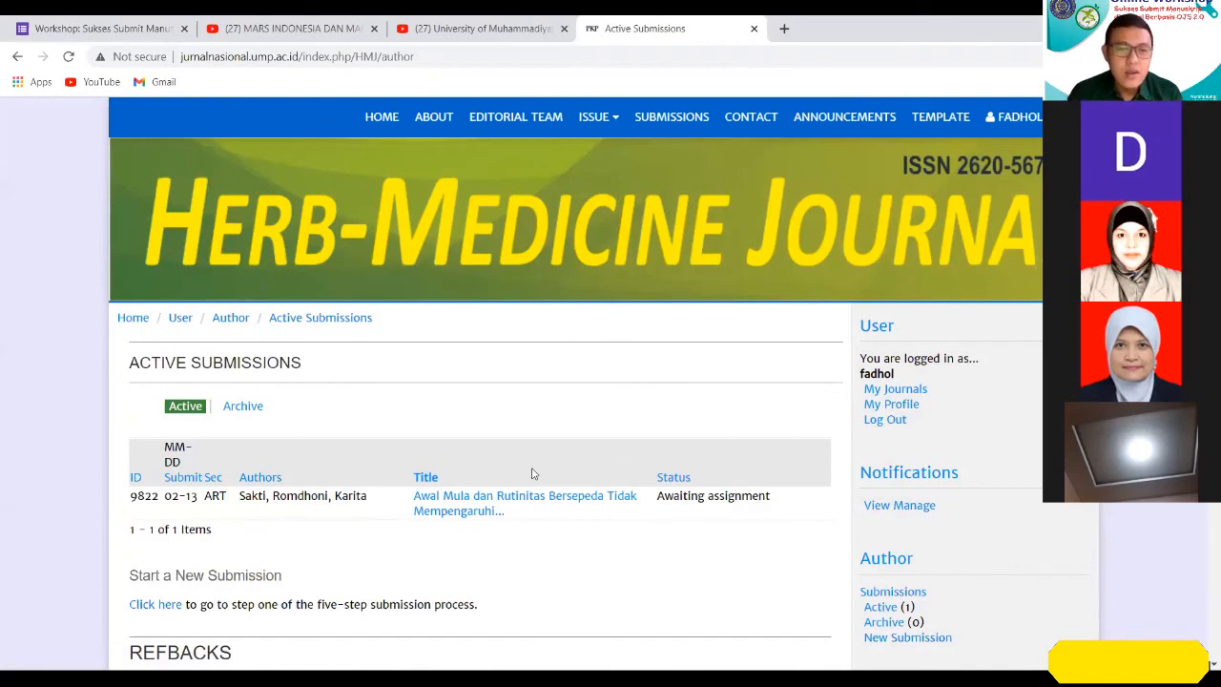
pyautogui.moveTo(657, 498); pyautogui.dragTo(815, 504)
pyautogui.click(798, 513)
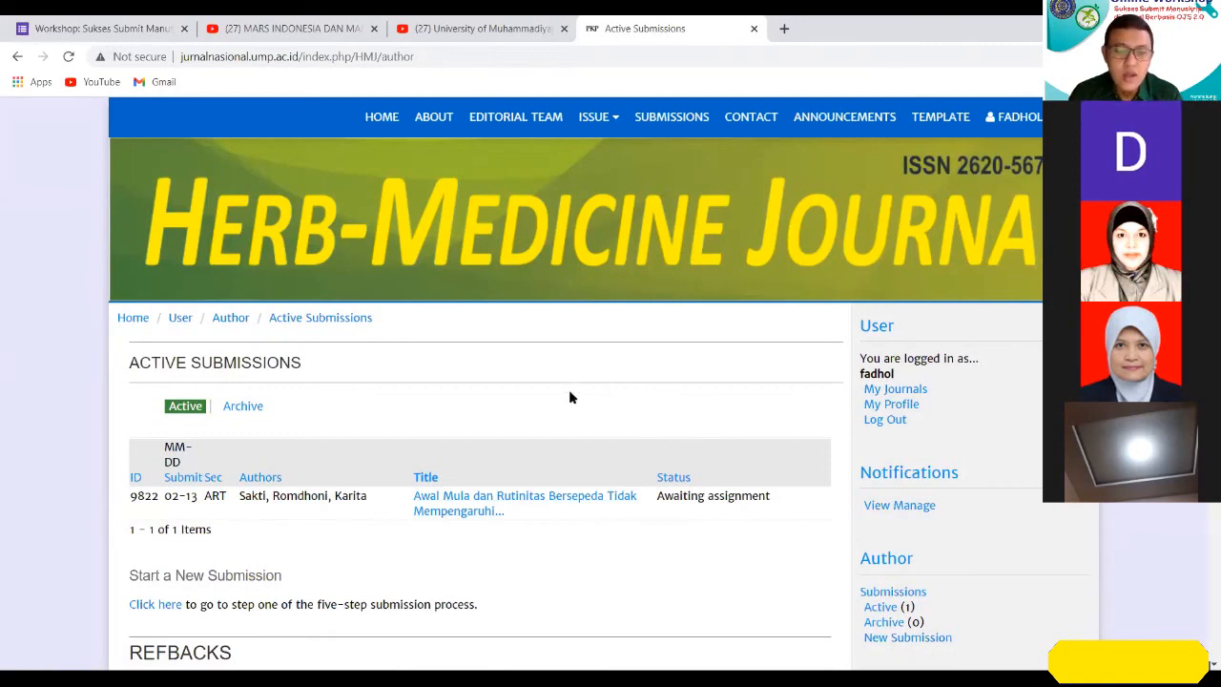
# Open the summary of the manuscript "Awal Mula dan Rutinitas Bersepeda Tidak Mempengaruhi..." and review its submission details, files and status.
pyautogui.click(459, 501)
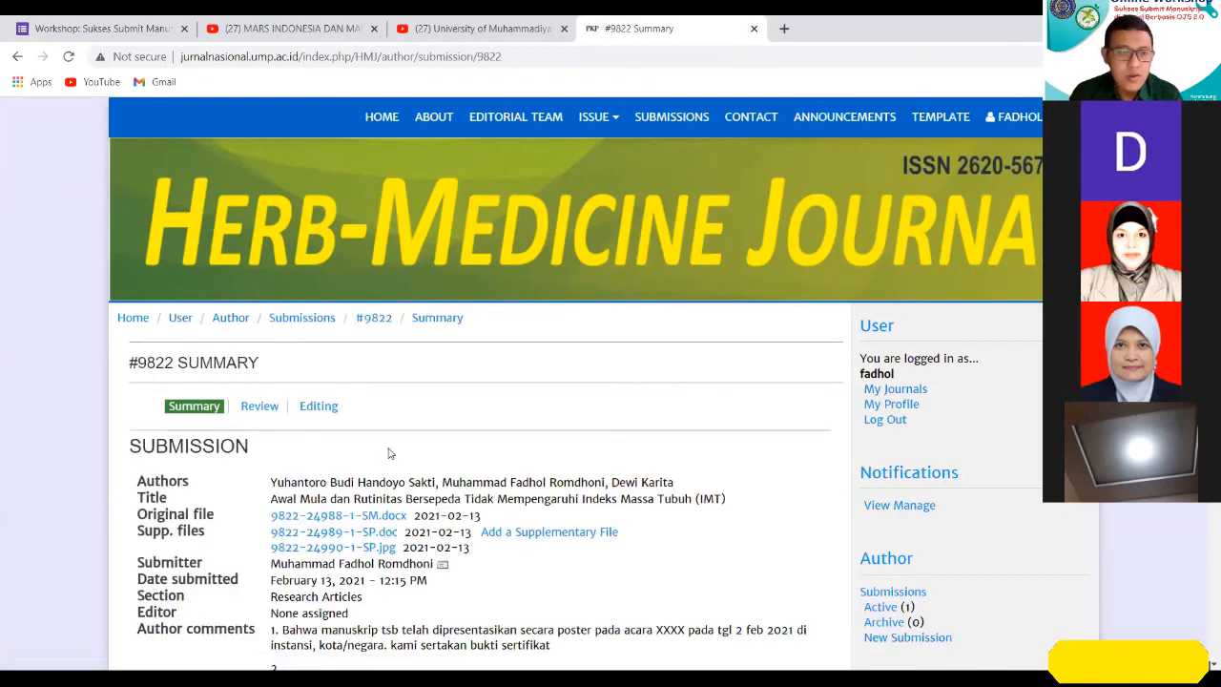
pyautogui.scroll(-1, 396, 448)
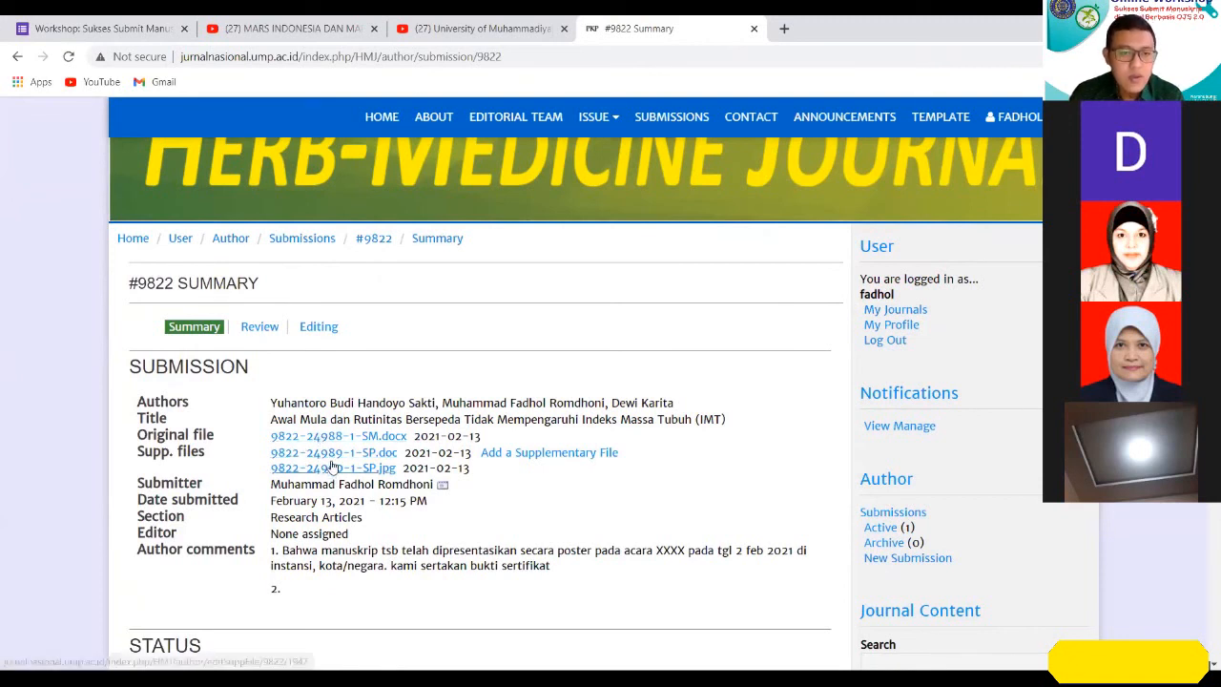
pyautogui.scroll(-1, 645, 495)
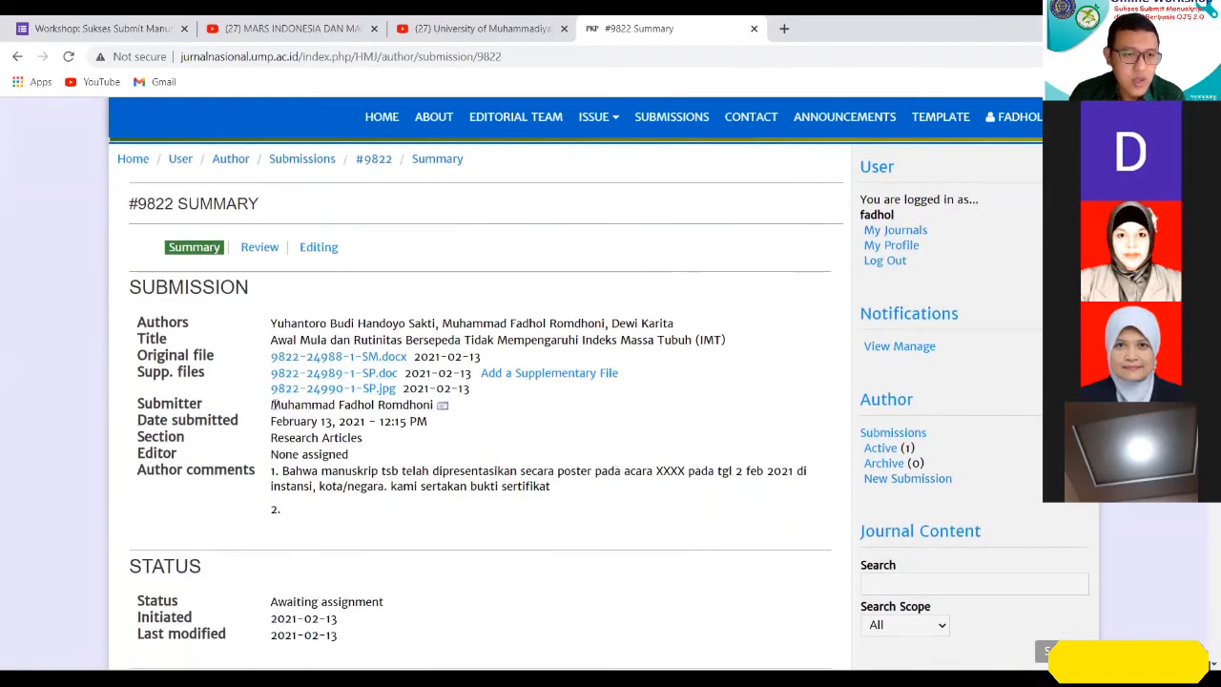
# Examine the authors, the attached files and the submitter listed in the manuscript's submission summary.
pyautogui.scroll(1, 284, 417)
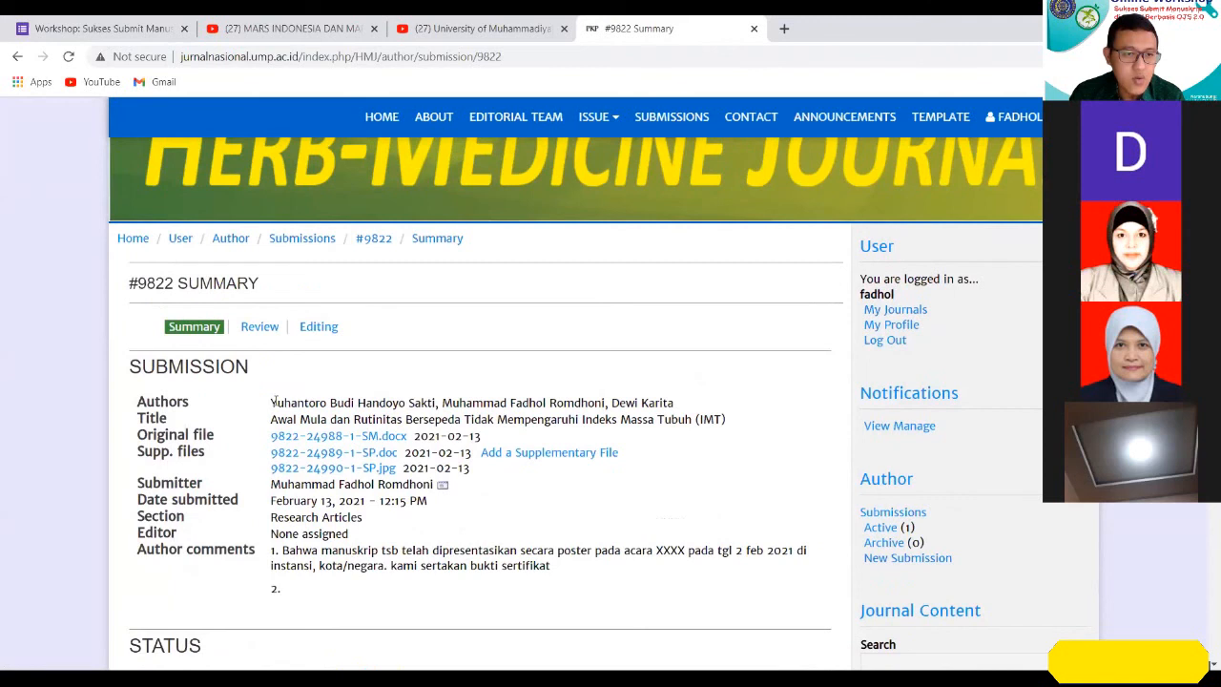
pyautogui.moveTo(273, 402); pyautogui.dragTo(698, 406)
pyautogui.click(286, 404)
pyautogui.click(716, 441)
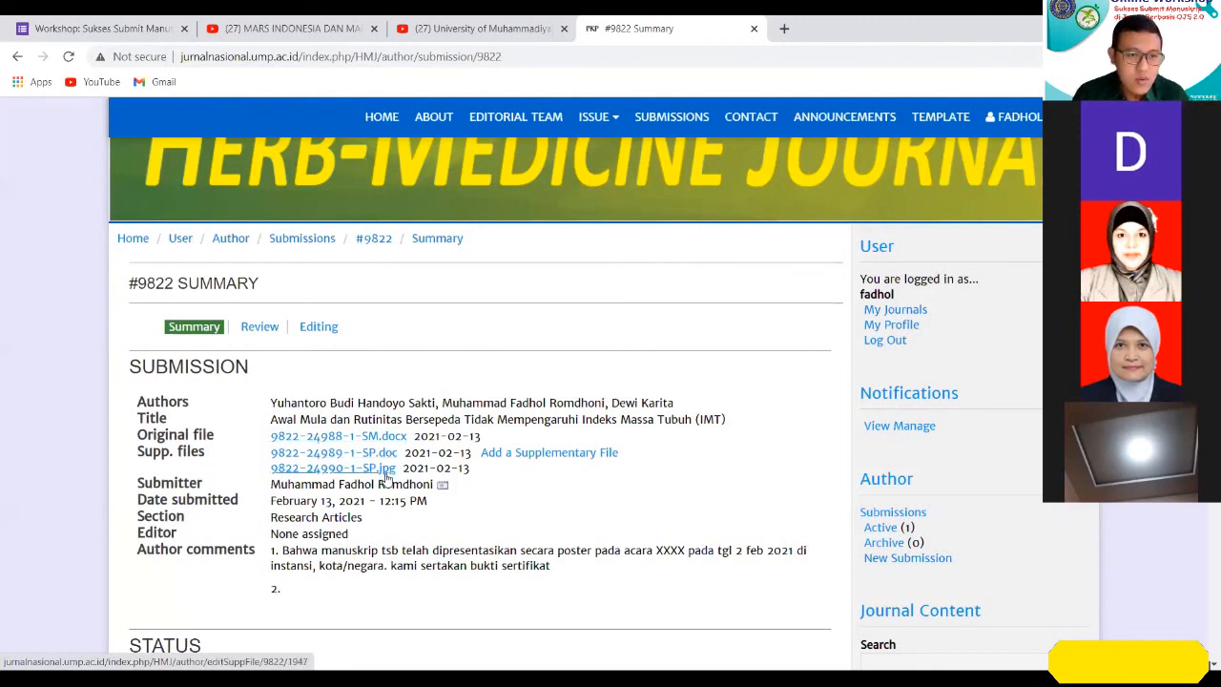
pyautogui.moveTo(270, 484); pyautogui.dragTo(438, 486)
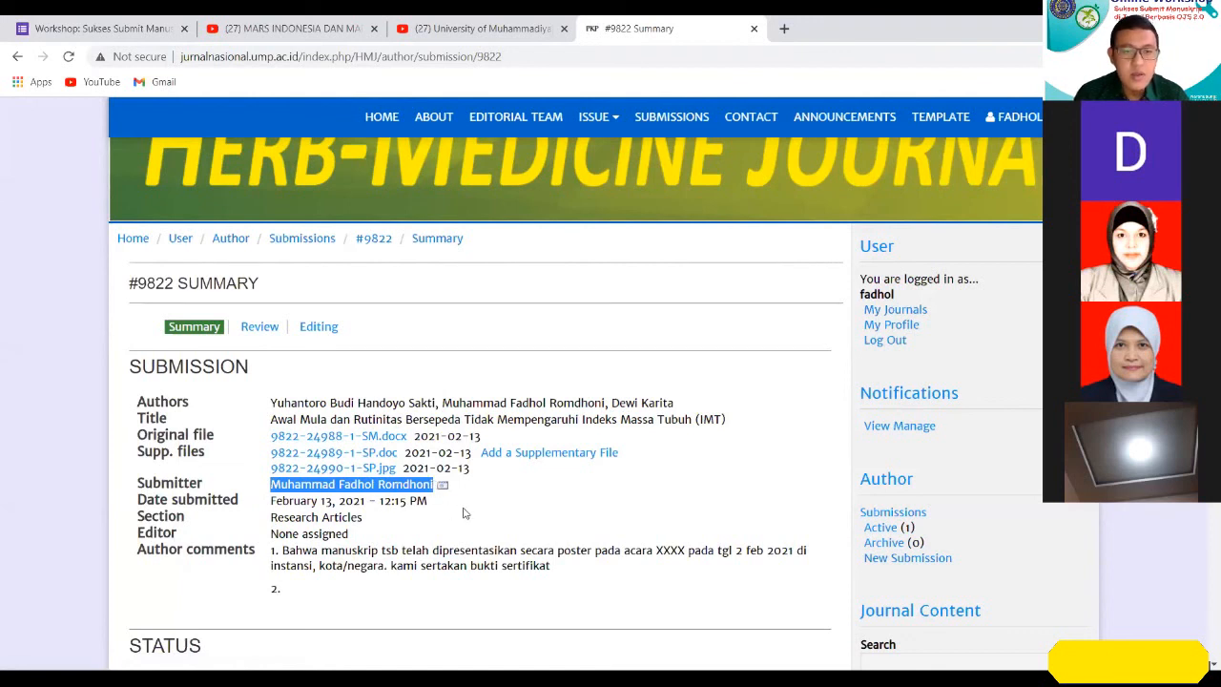
pyautogui.click(660, 519)
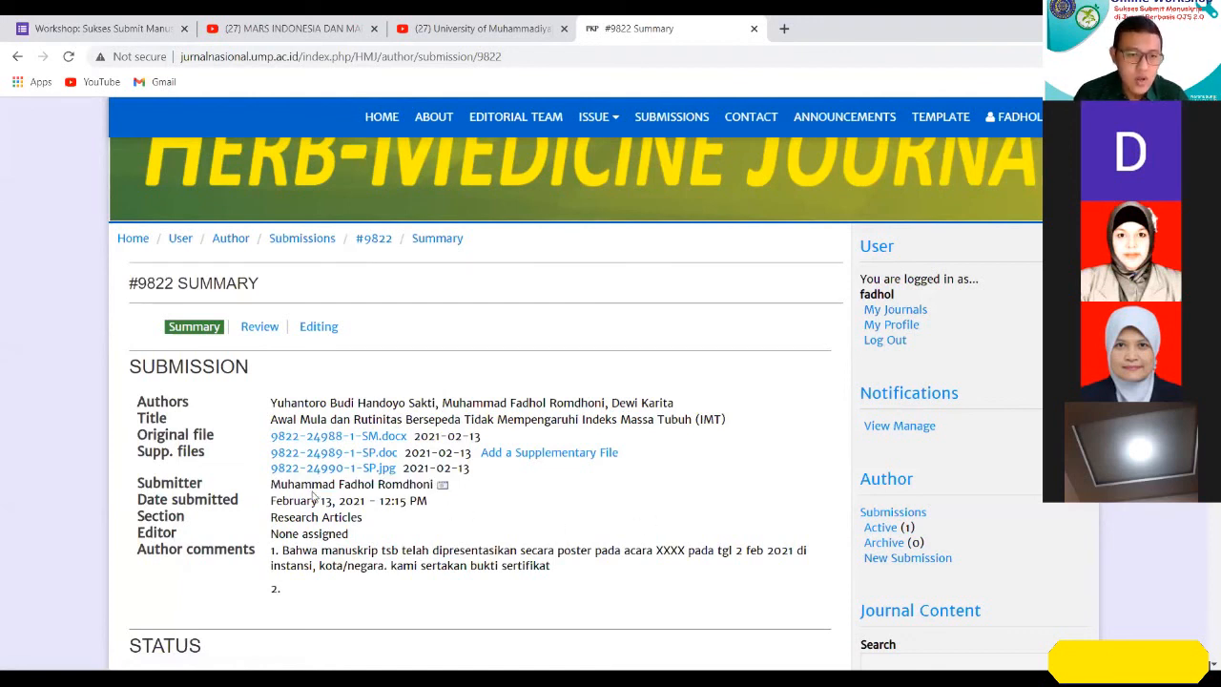
# Check the submission date and the journal section recorded in the manuscript's summary.
pyautogui.moveTo(272, 504); pyautogui.dragTo(431, 504)
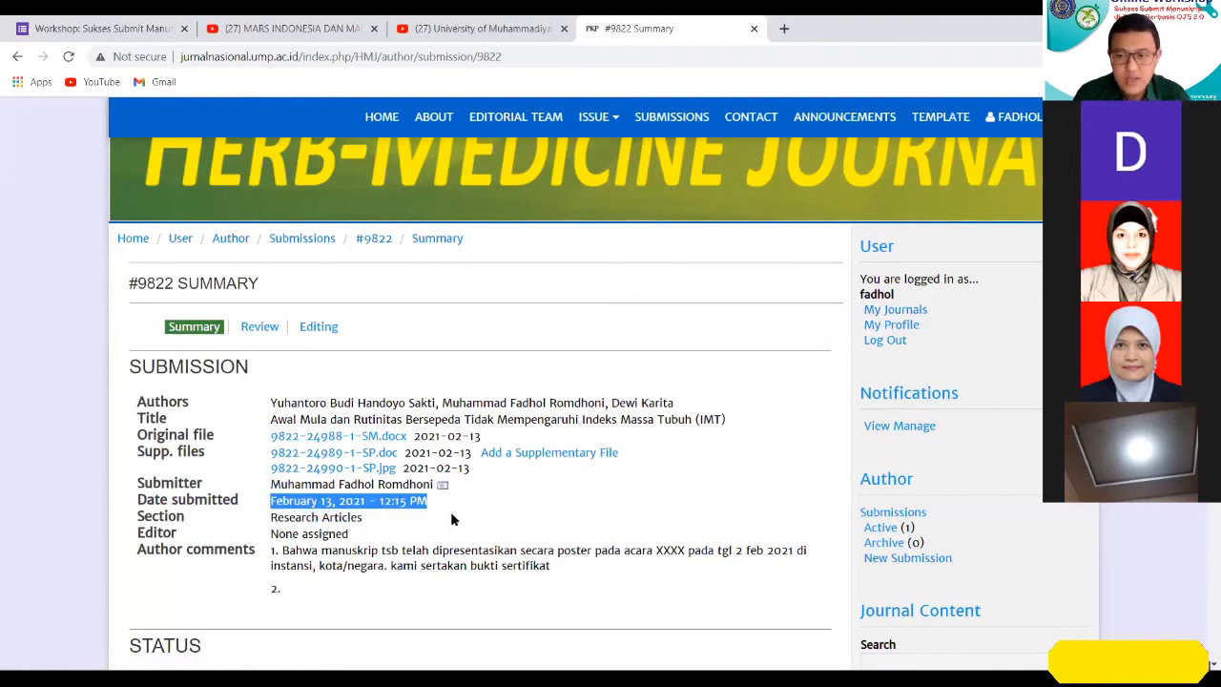
pyautogui.click(452, 524)
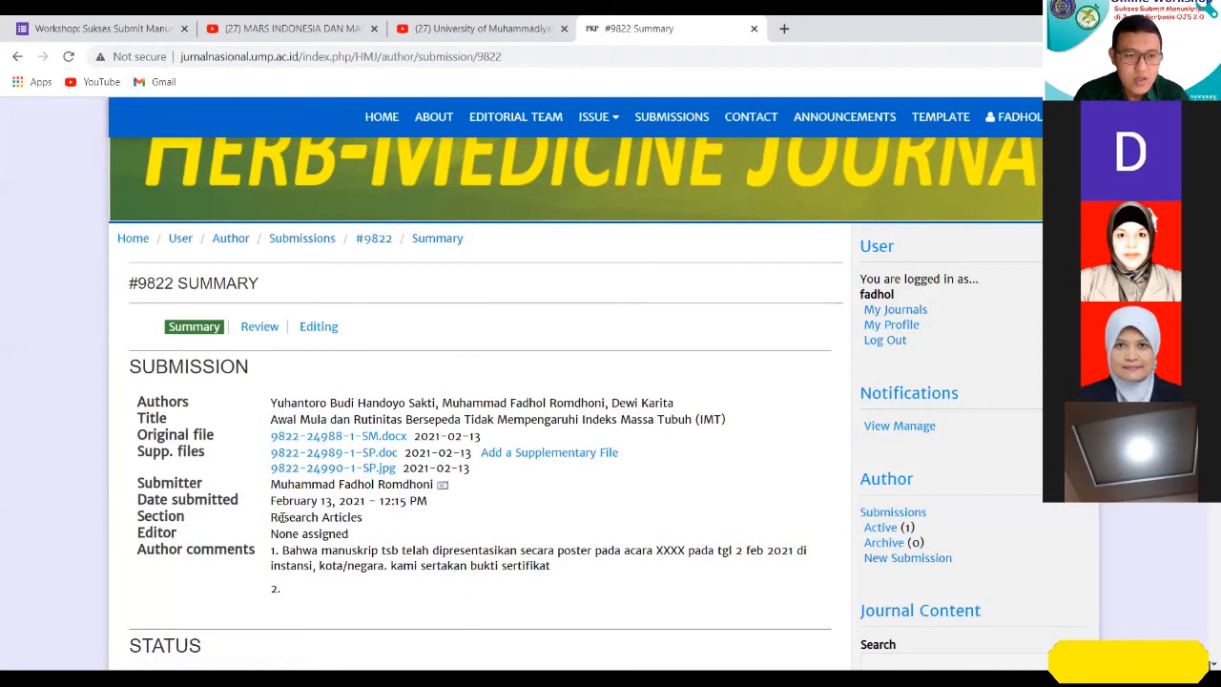
pyautogui.moveTo(271, 517); pyautogui.dragTo(364, 518)
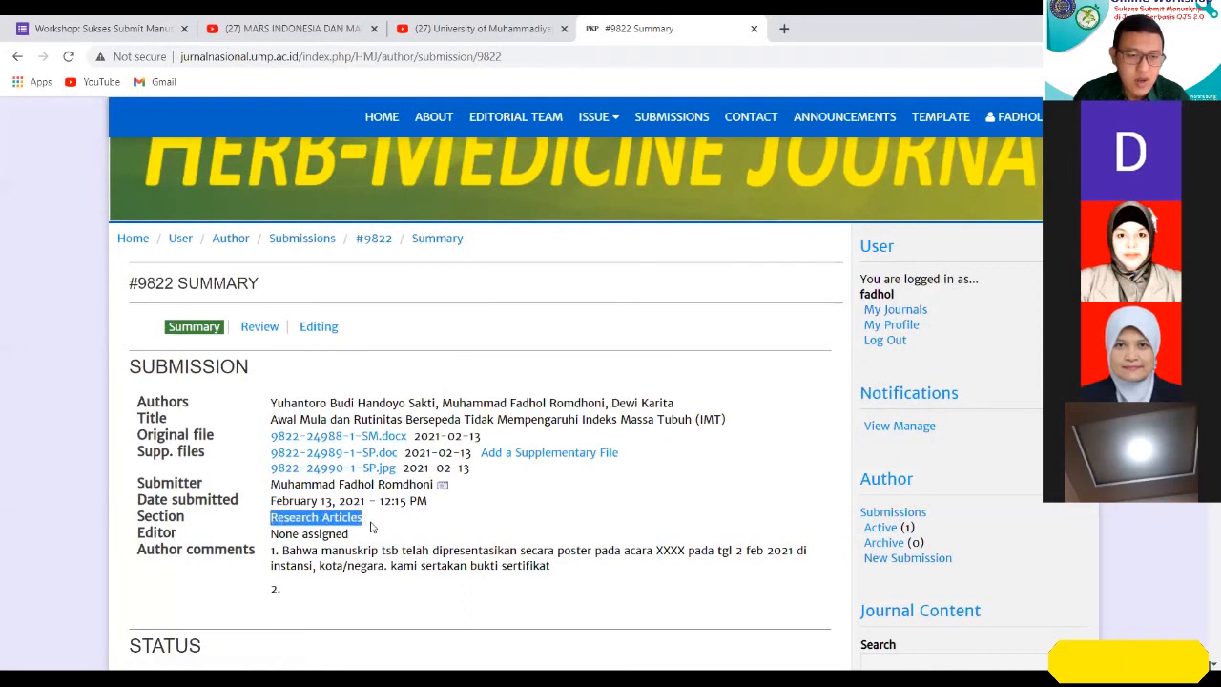
pyautogui.click(377, 526)
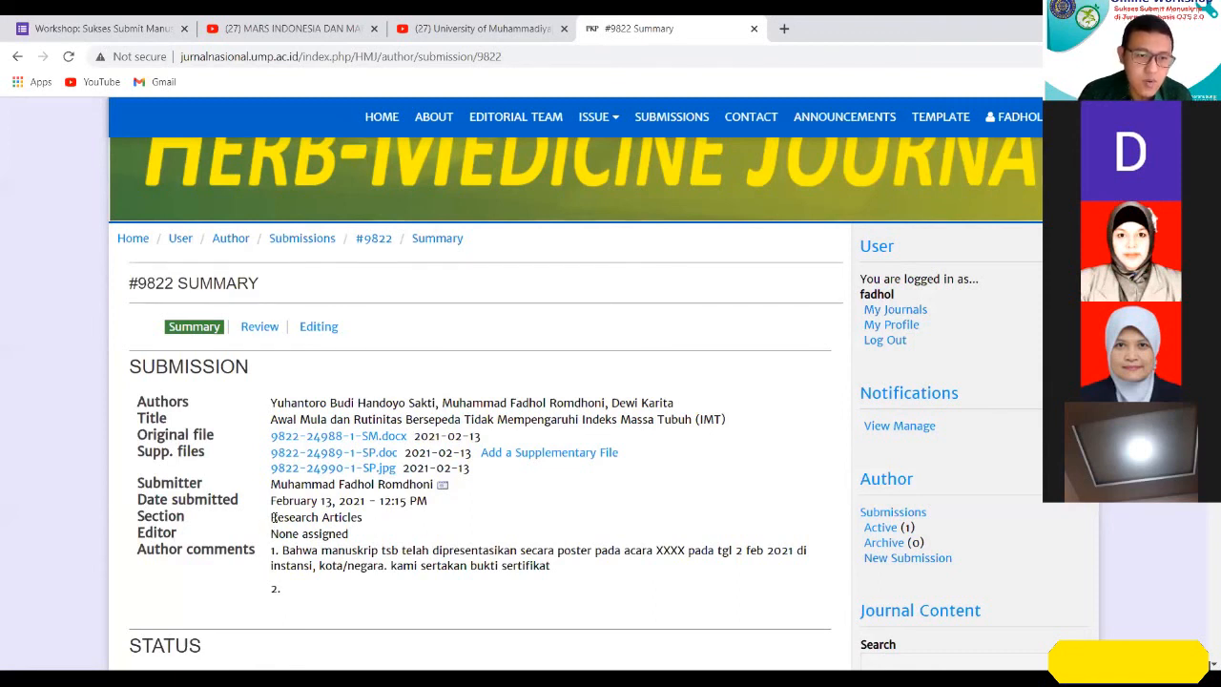
pyautogui.moveTo(273, 518); pyautogui.dragTo(426, 540)
pyautogui.click(274, 517)
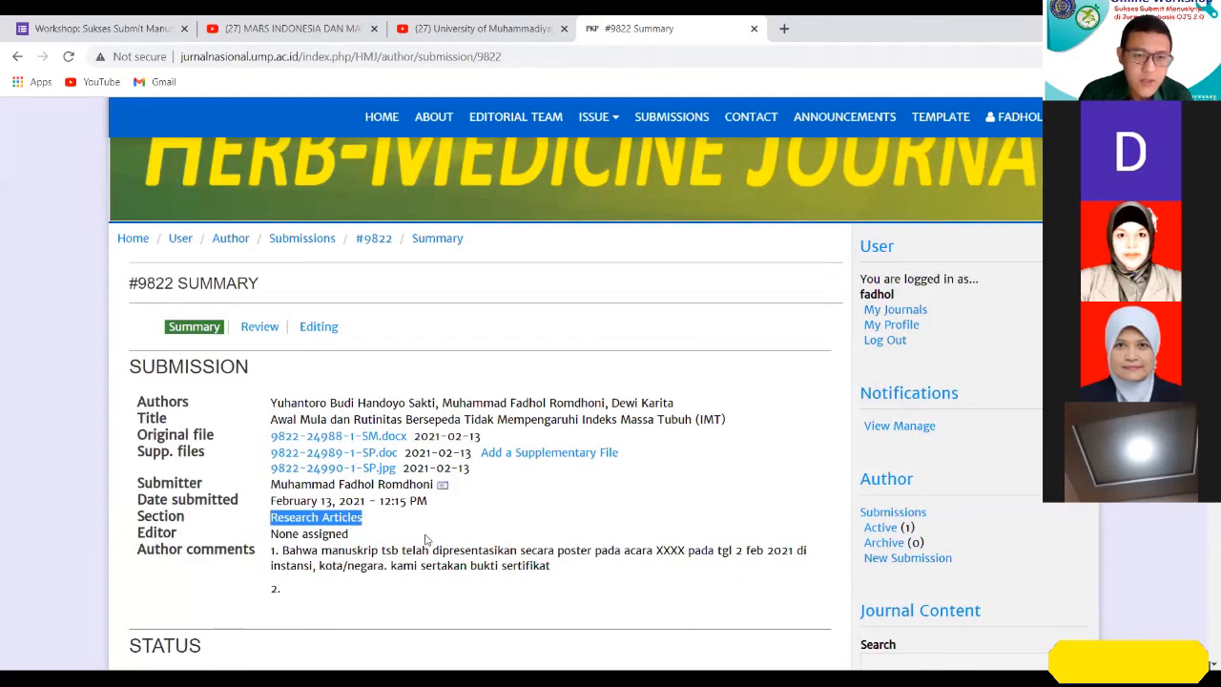
pyautogui.click(426, 540)
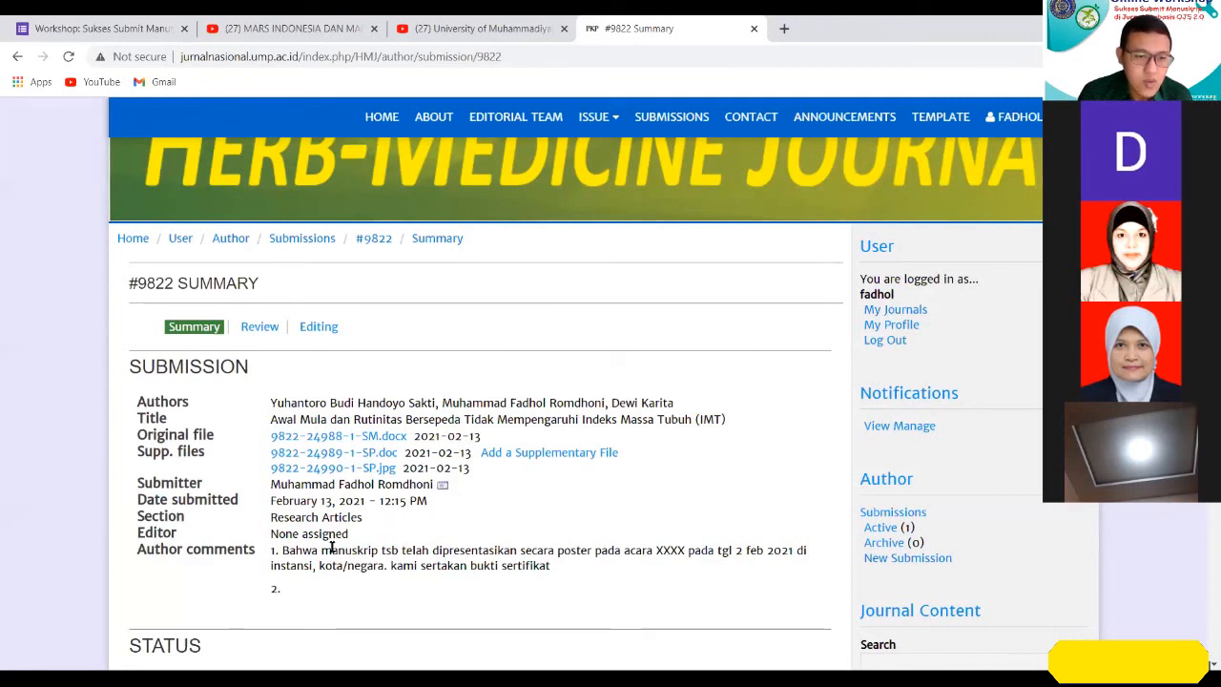
# Review the author comments, status and author metadata in the summary, including which author is the principal contact for editorial correspondence.
pyautogui.scroll(-1, 330, 544)
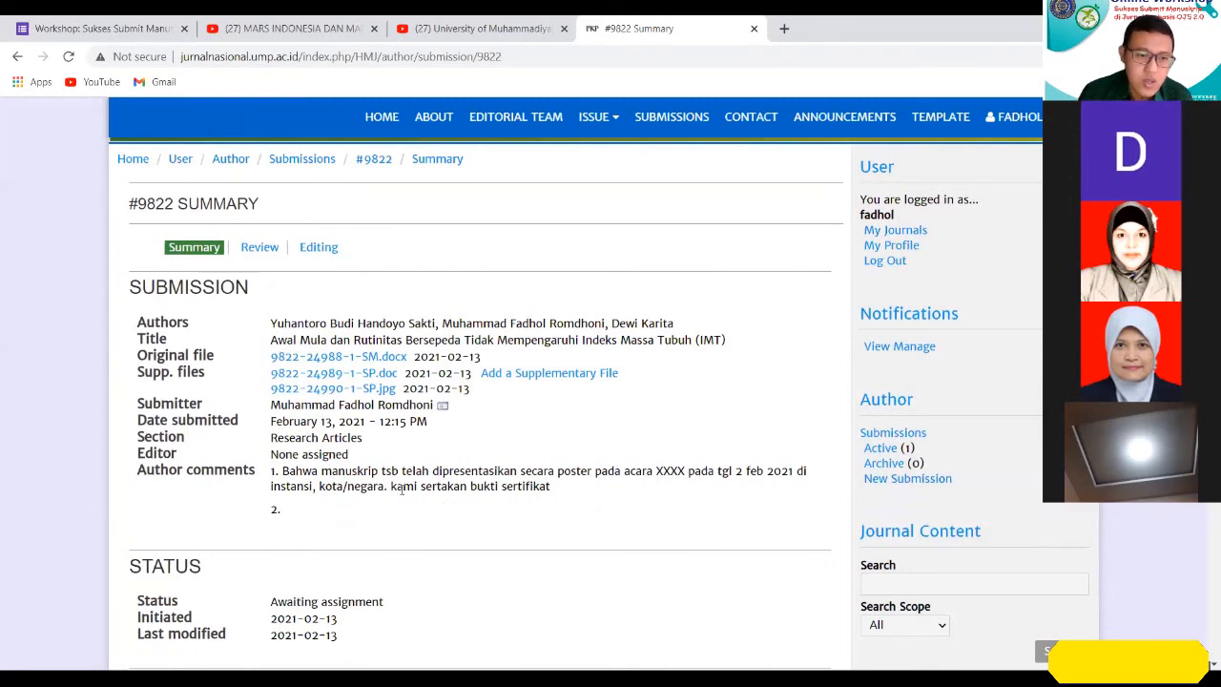
pyautogui.scroll(-1, 591, 548)
pyautogui.scroll(-1, 458, 477)
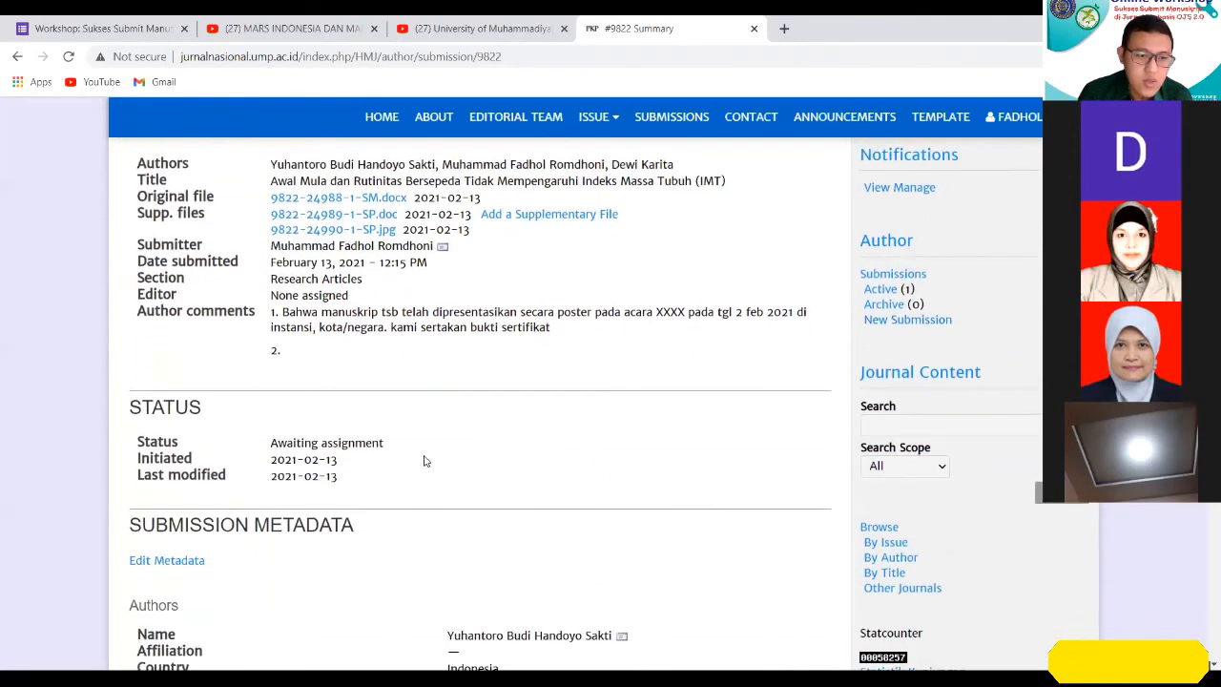
pyautogui.scroll(-2, 424, 459)
pyautogui.scroll(-1, 354, 417)
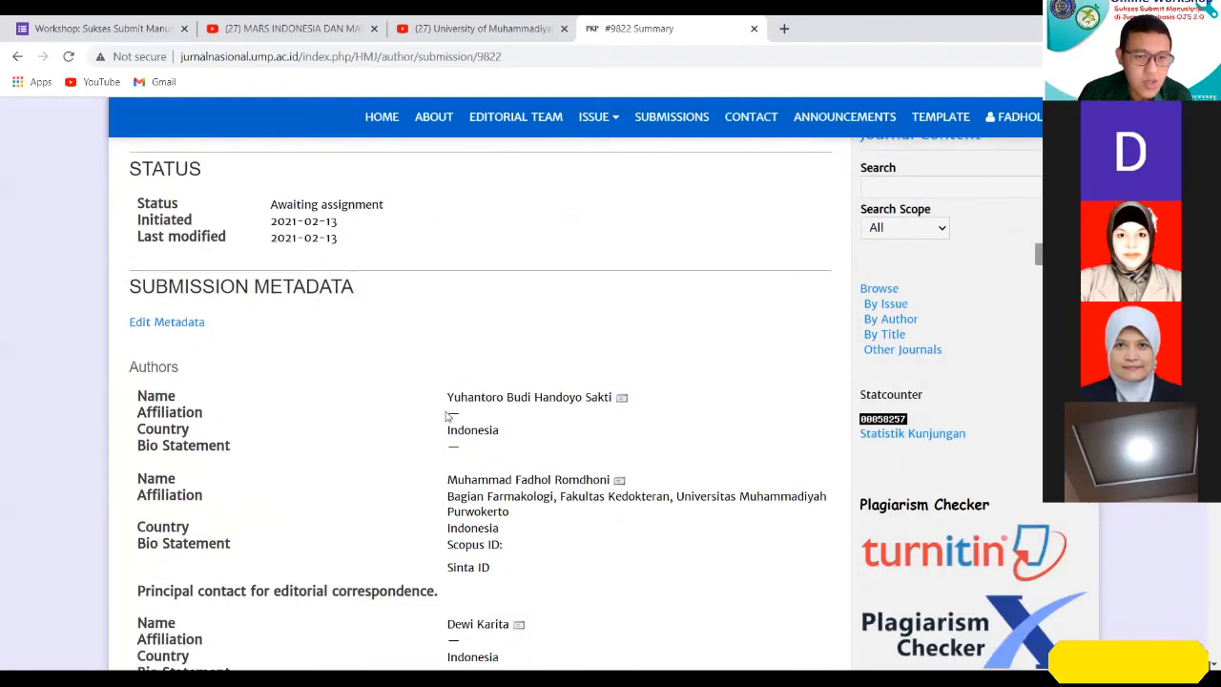
pyautogui.scroll(-2, 460, 399)
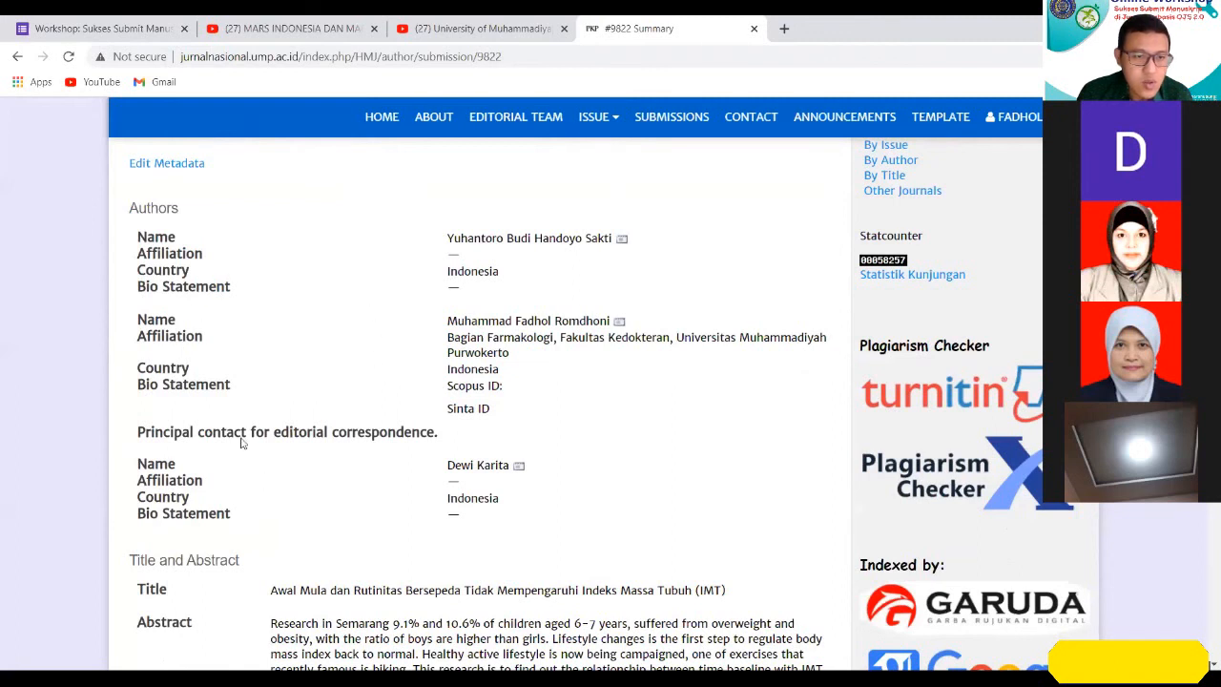
pyautogui.moveTo(136, 432); pyautogui.dragTo(448, 442)
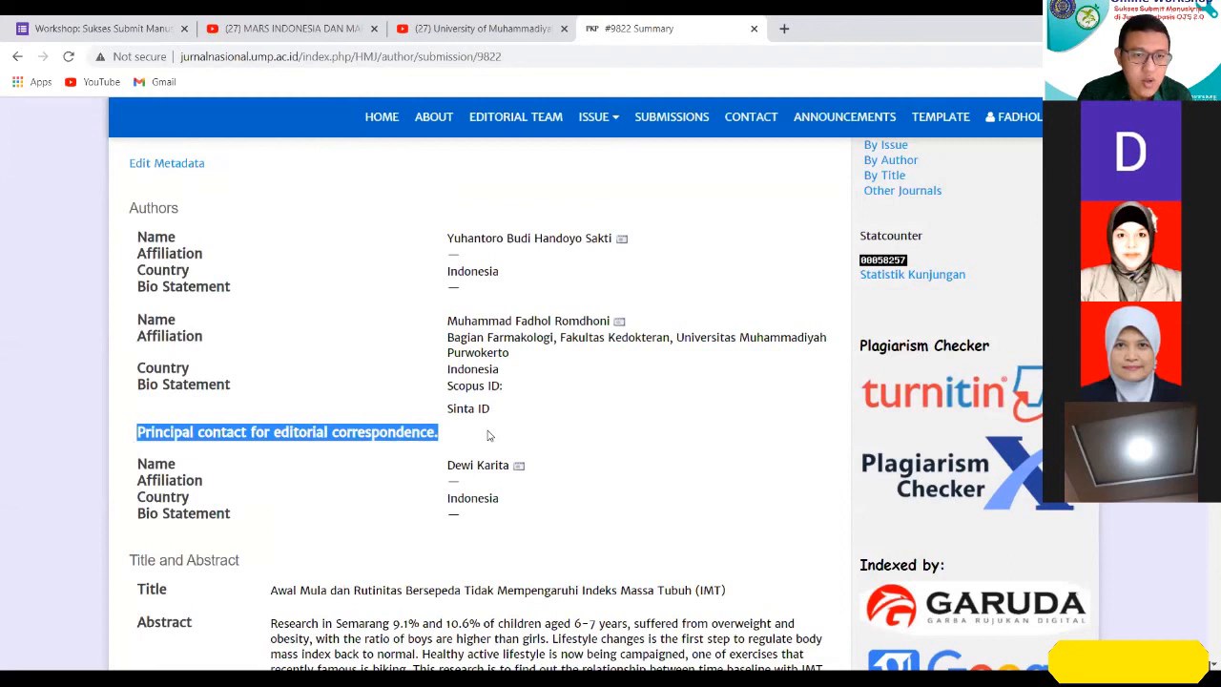
pyautogui.click(487, 431)
pyautogui.moveTo(173, 320); pyautogui.dragTo(749, 429)
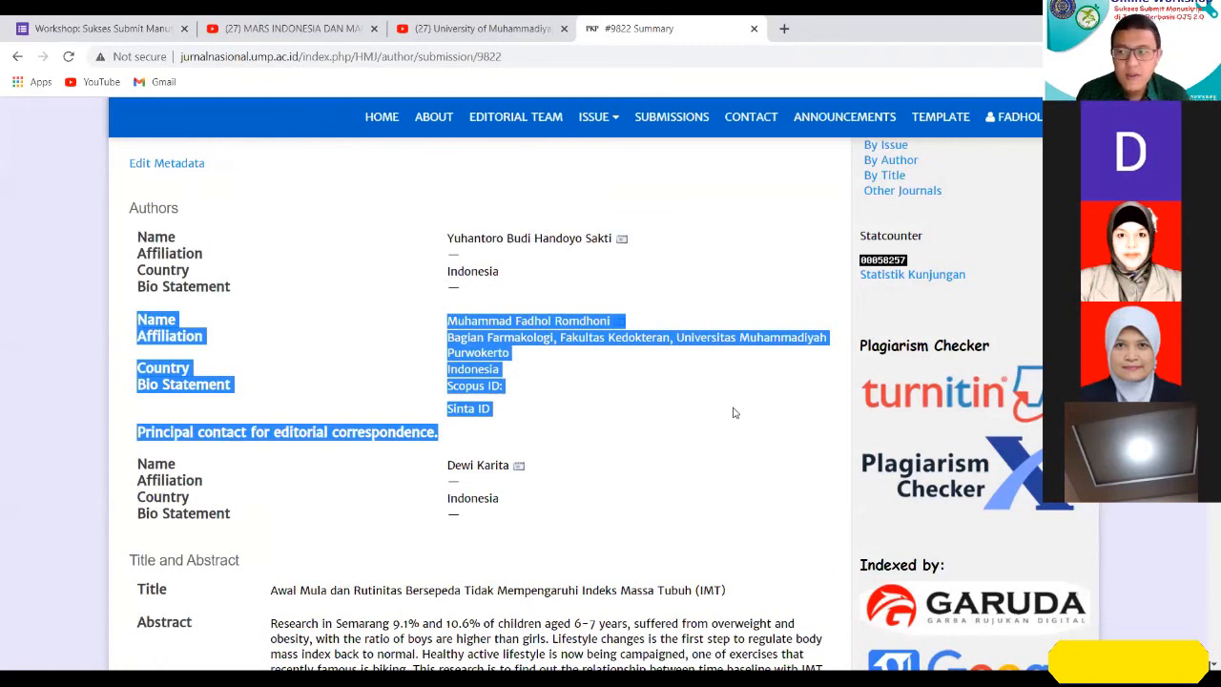
pyautogui.click(561, 365)
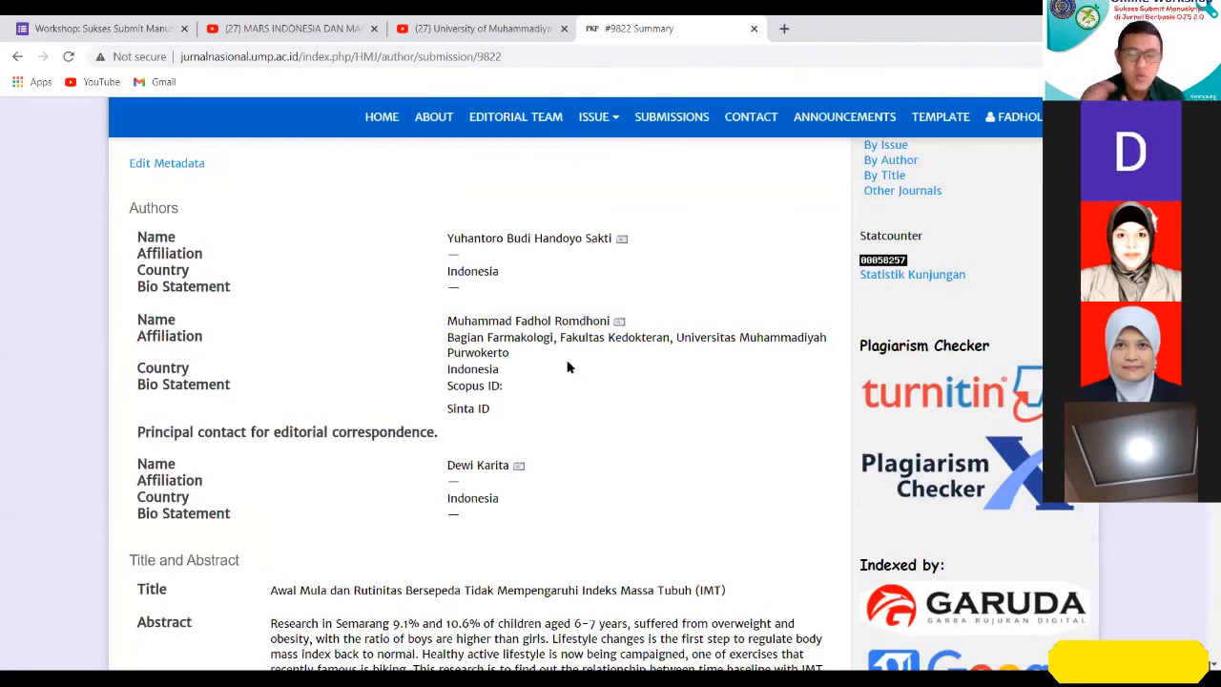
# Look through the title, abstract and references in the manuscript's submission metadata.
pyautogui.scroll(-2, 567, 367)
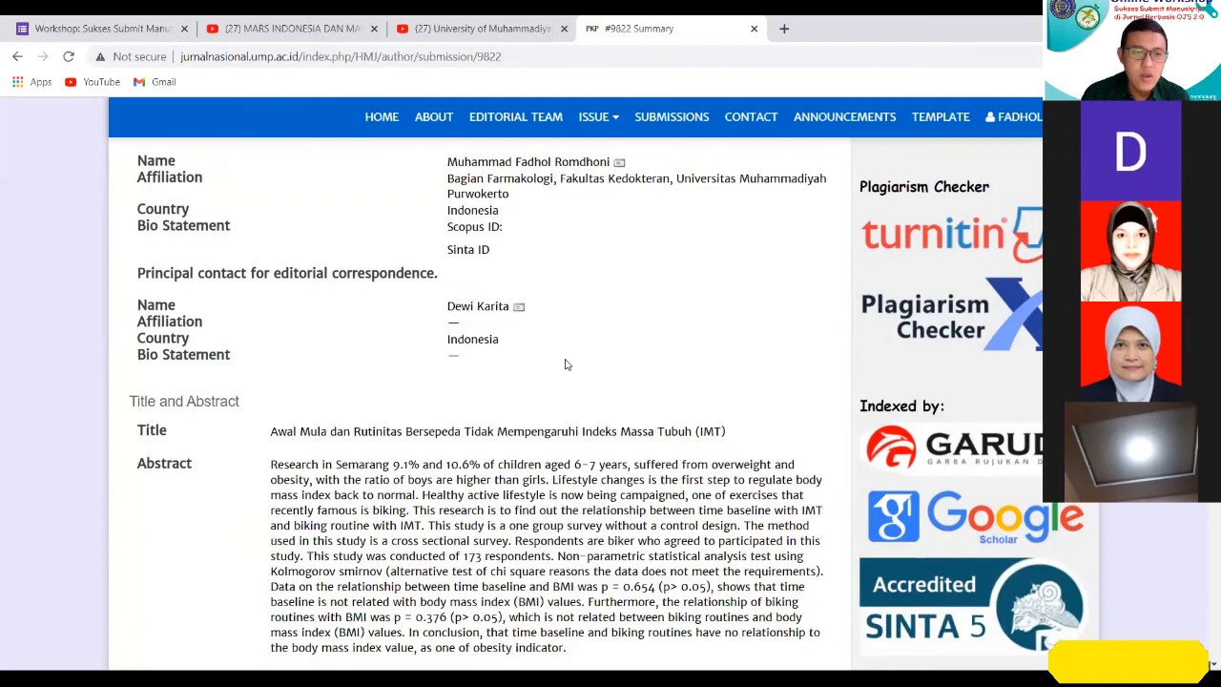
pyautogui.scroll(-2, 566, 365)
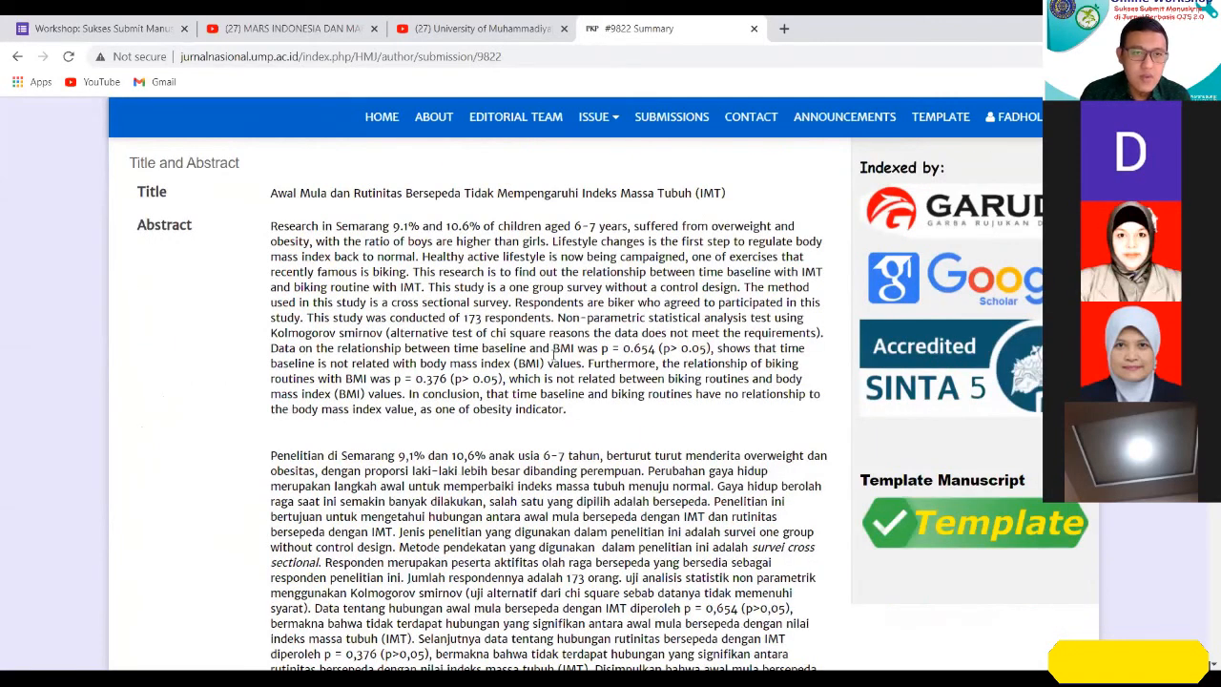
pyautogui.scroll(2, 524, 400)
pyautogui.scroll(-3, 496, 445)
pyautogui.scroll(-8, 492, 446)
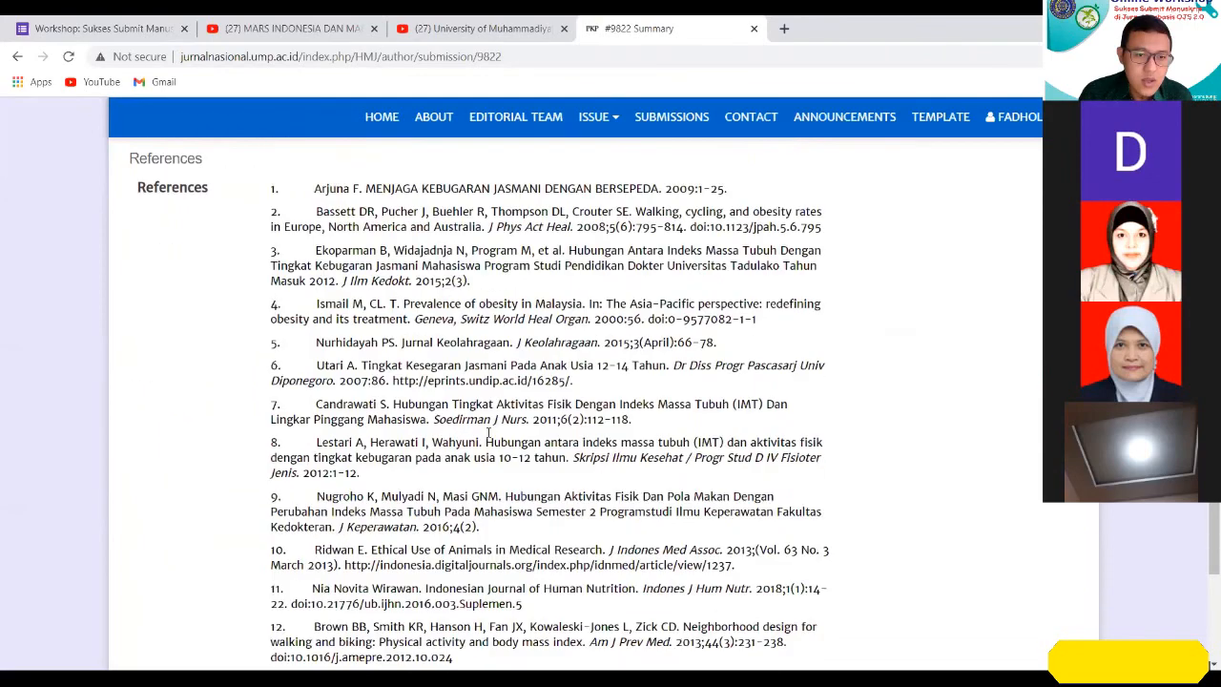
pyautogui.scroll(-3, 488, 432)
pyautogui.scroll(20, 488, 432)
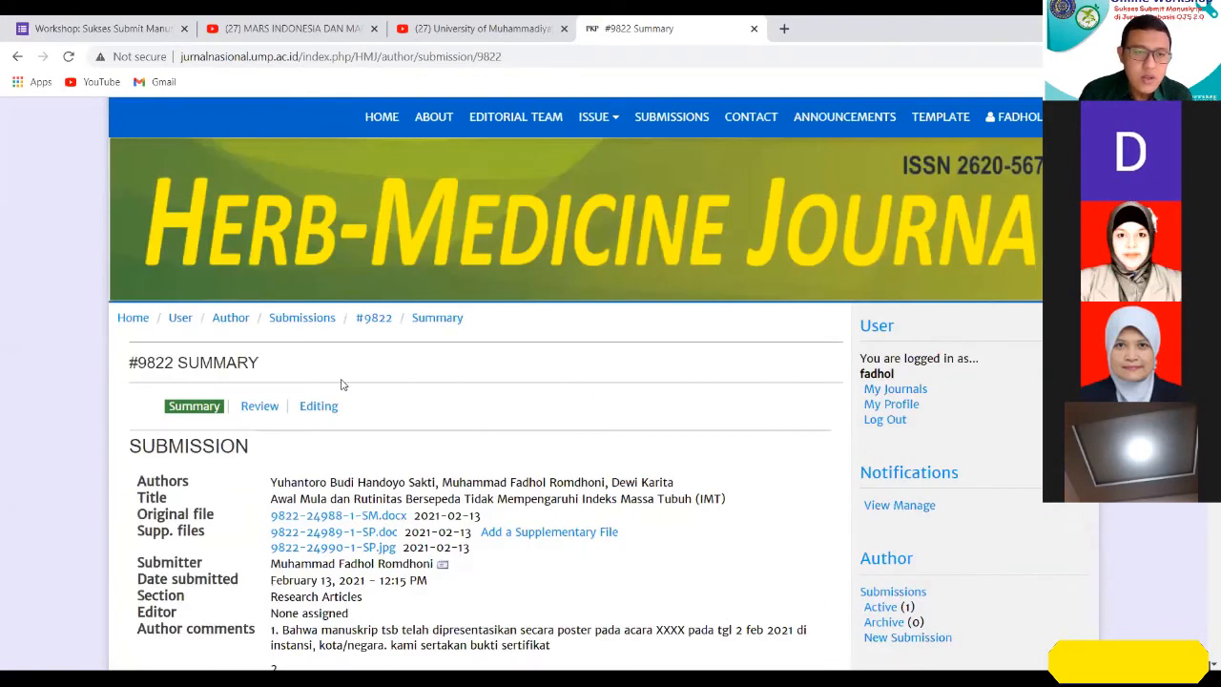
# Open the submission's Review page and examine the assigned editor, peer review round and editor decision.
pyautogui.click(269, 409)
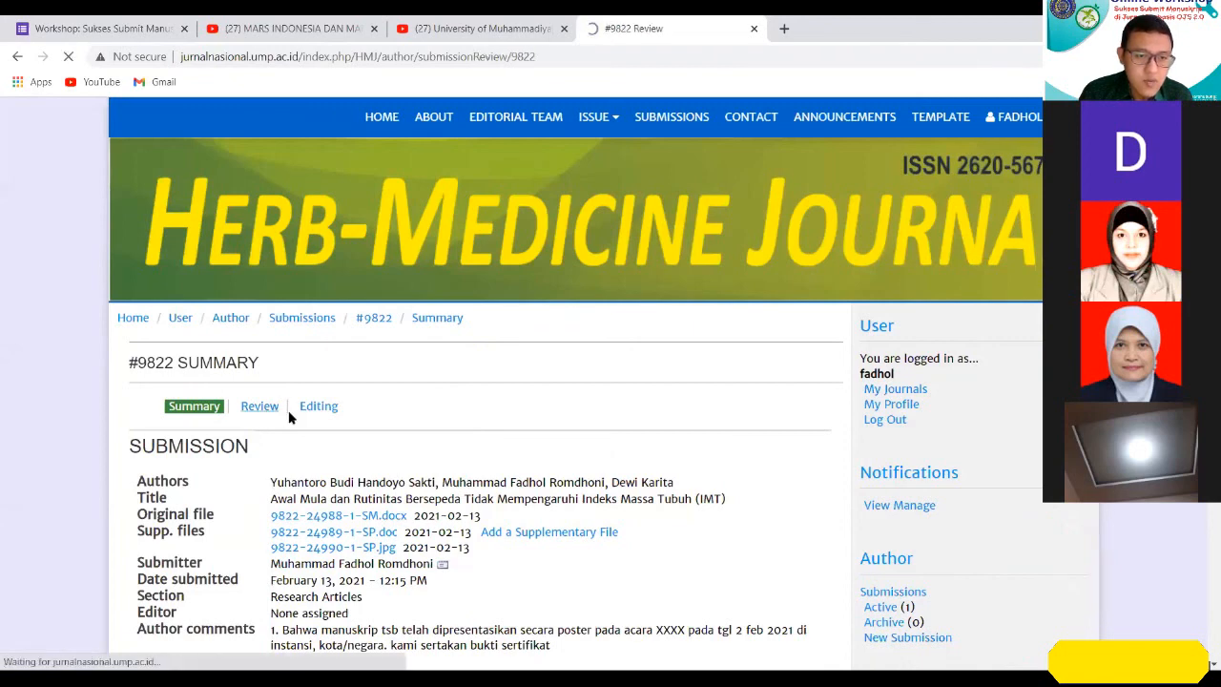
pyautogui.scroll(-3, 485, 422)
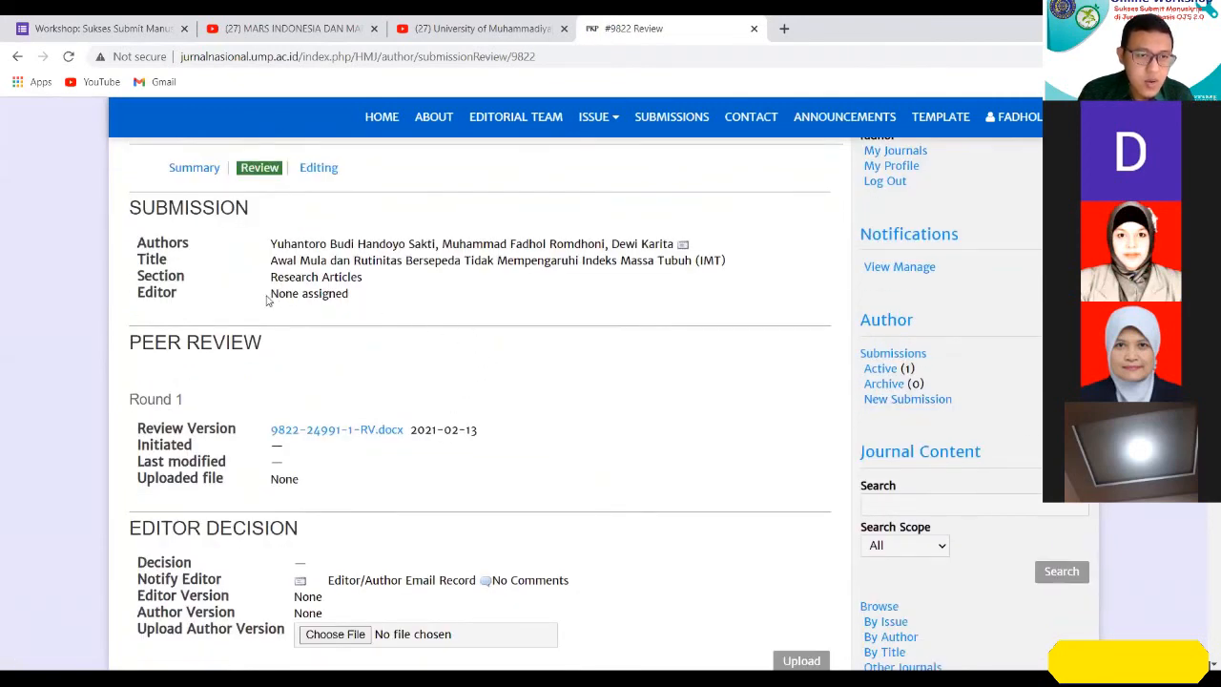
pyautogui.tripleClick(281, 297)
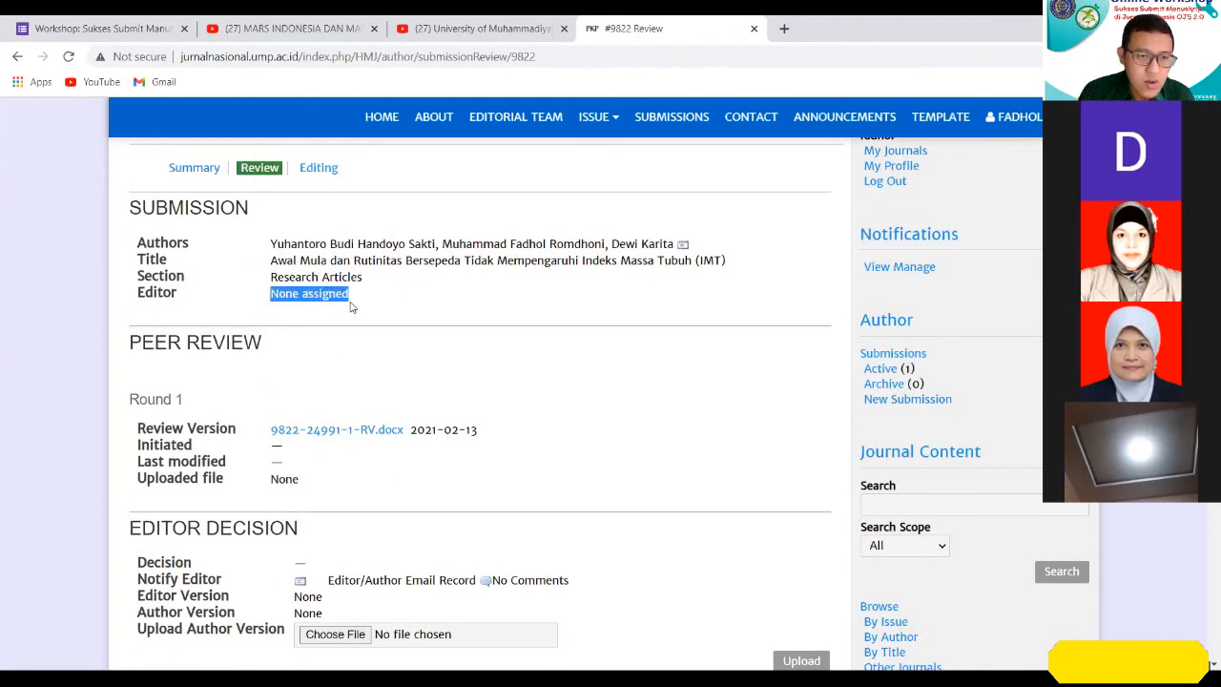
pyautogui.click(372, 310)
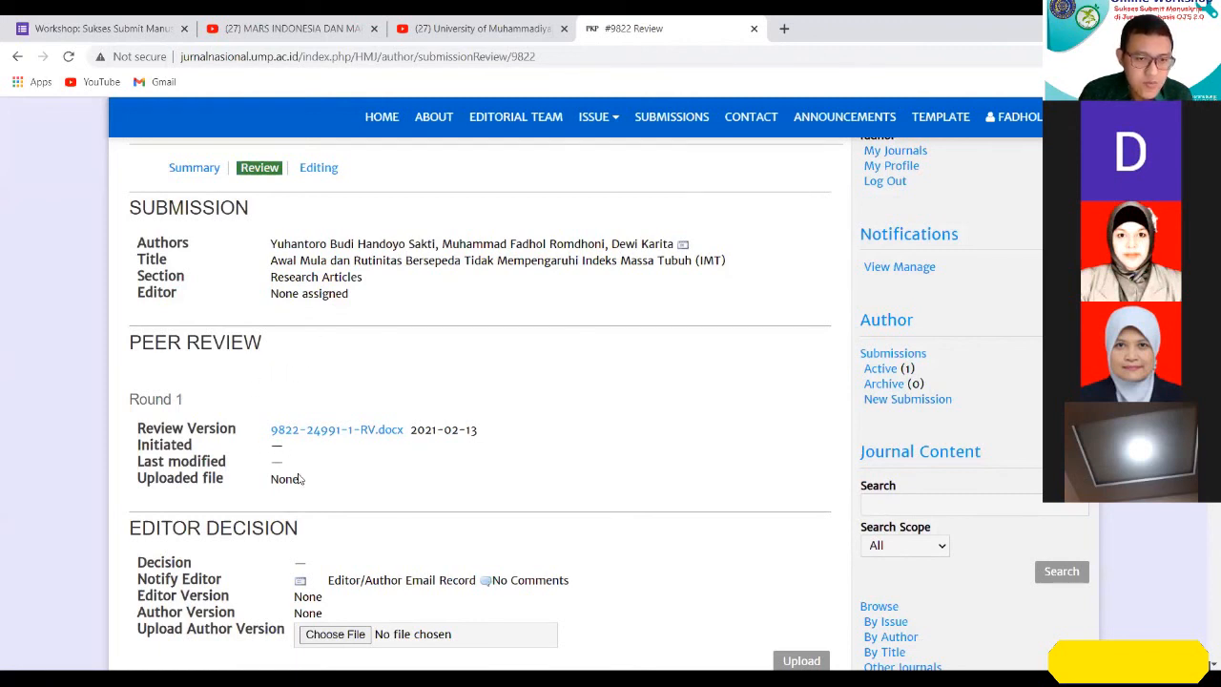
pyautogui.scroll(-2, 339, 492)
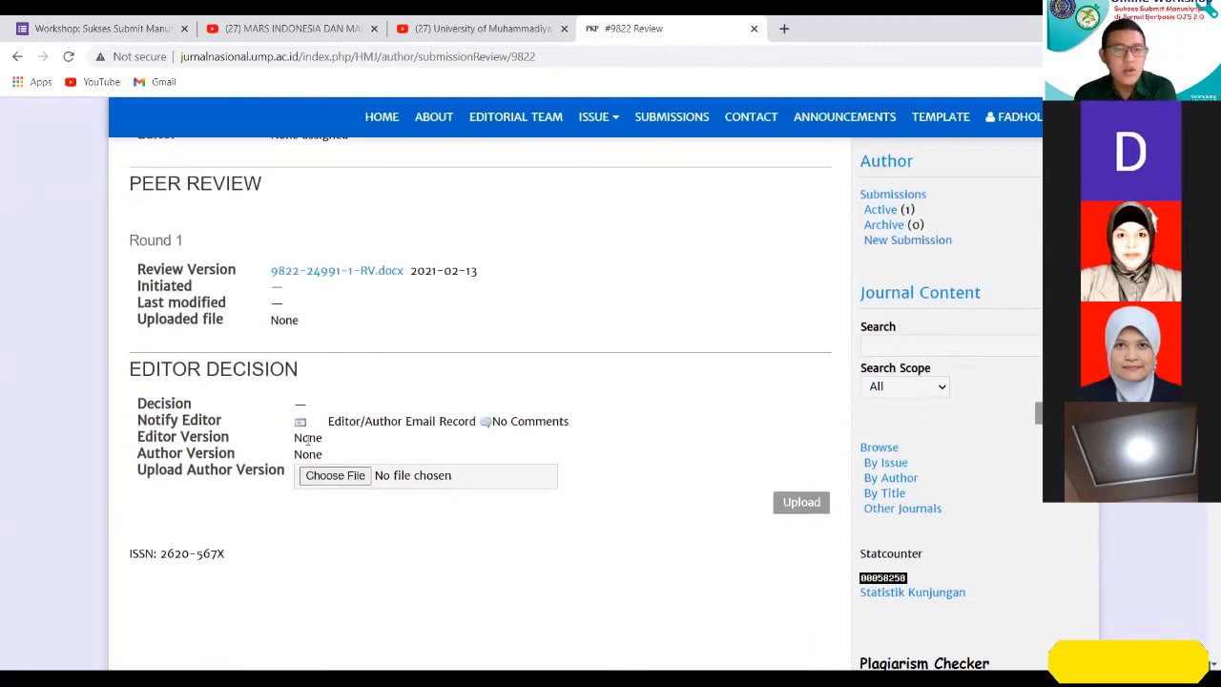
# Open the submission's Editing page and examine its Copyediting, Layout and Proofreading sections.
pyautogui.scroll(4, 506, 533)
pyautogui.click(319, 327)
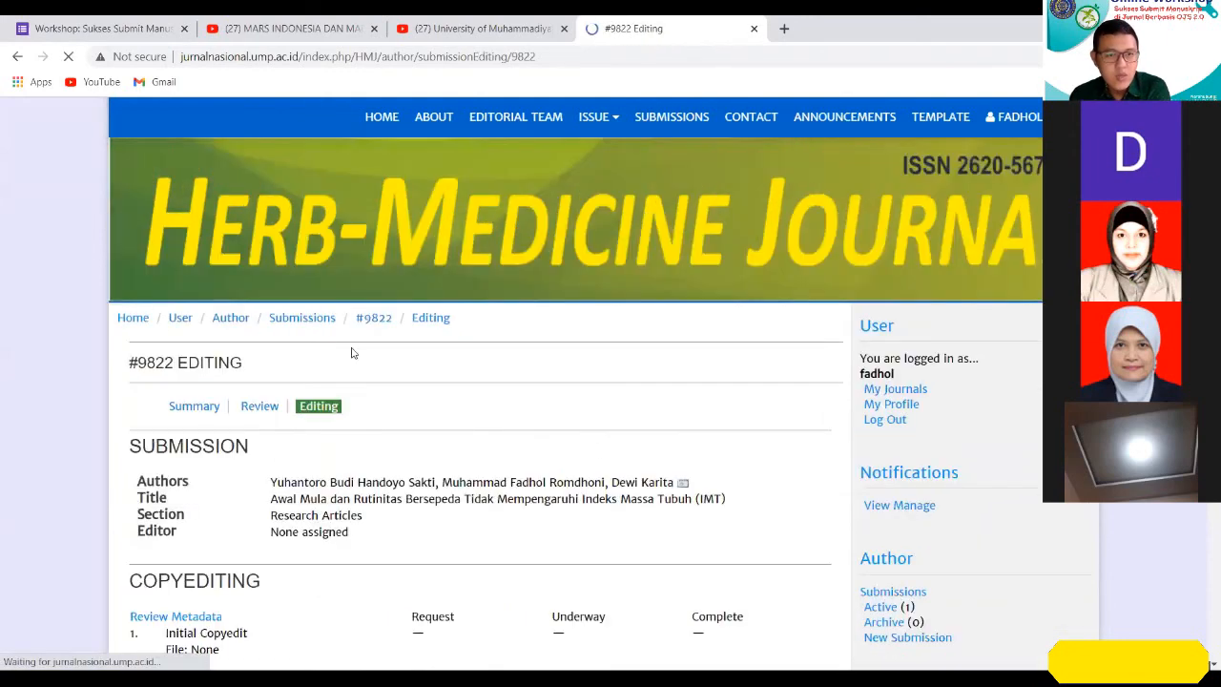
pyautogui.scroll(-2, 574, 441)
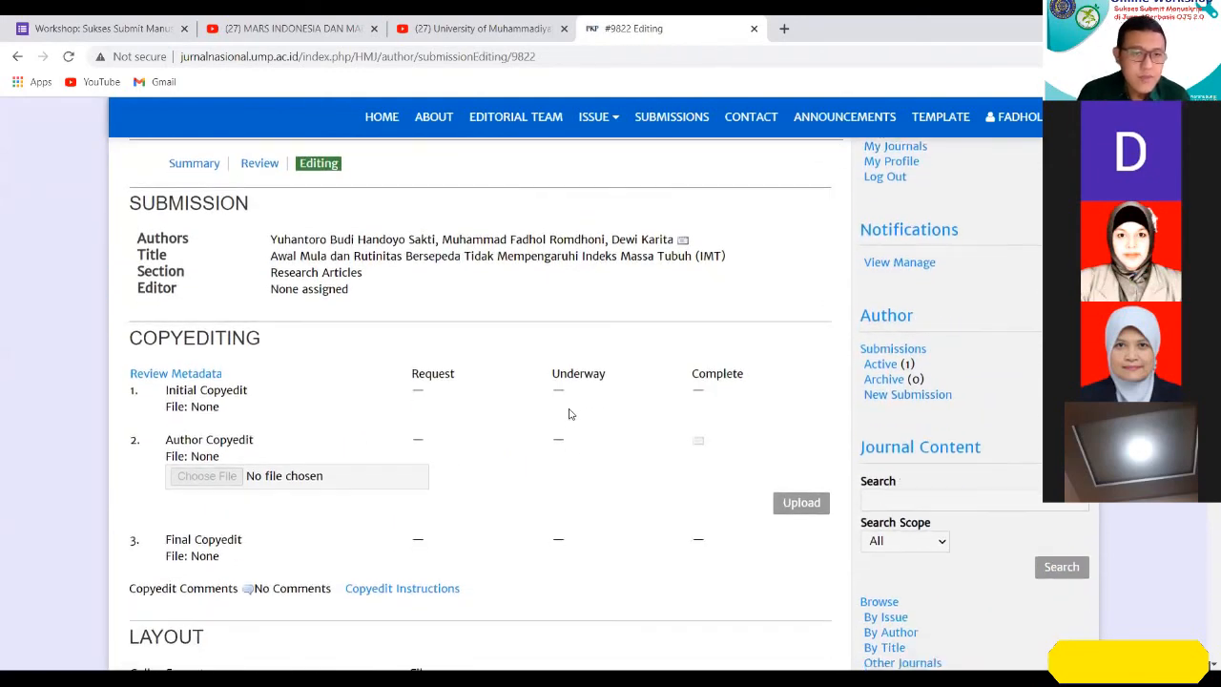
pyautogui.scroll(-1, 567, 410)
pyautogui.scroll(4, 566, 401)
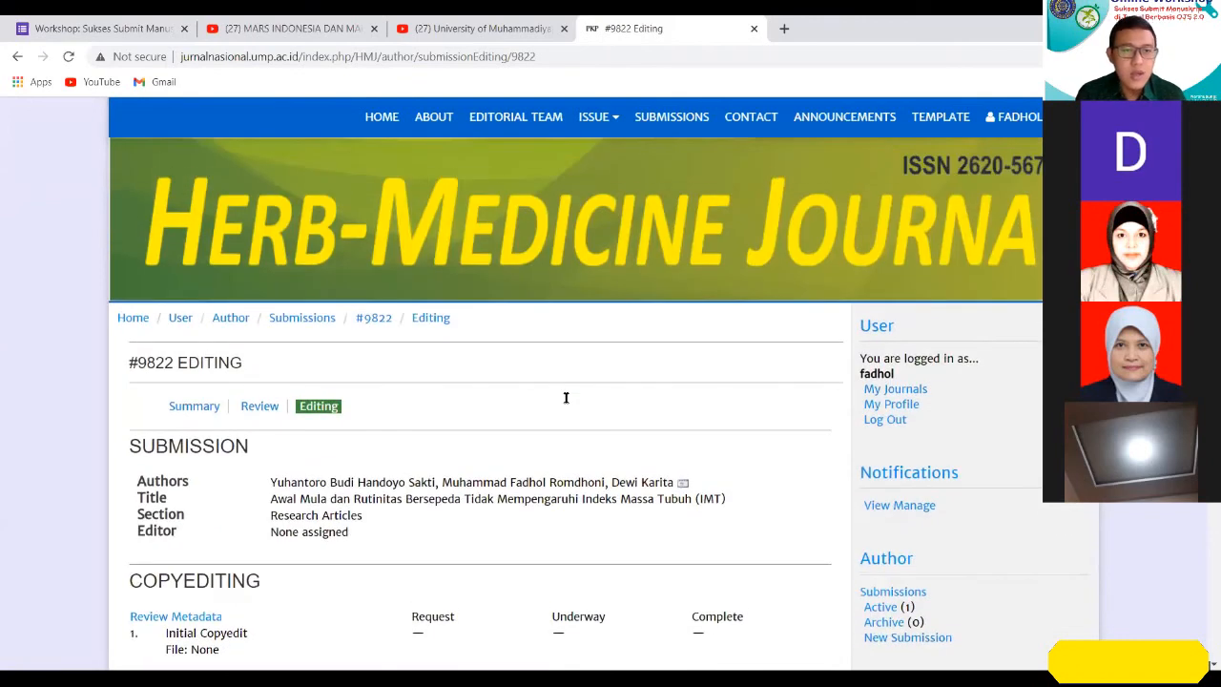
pyautogui.scroll(-1, 572, 434)
pyautogui.scroll(-1, 573, 440)
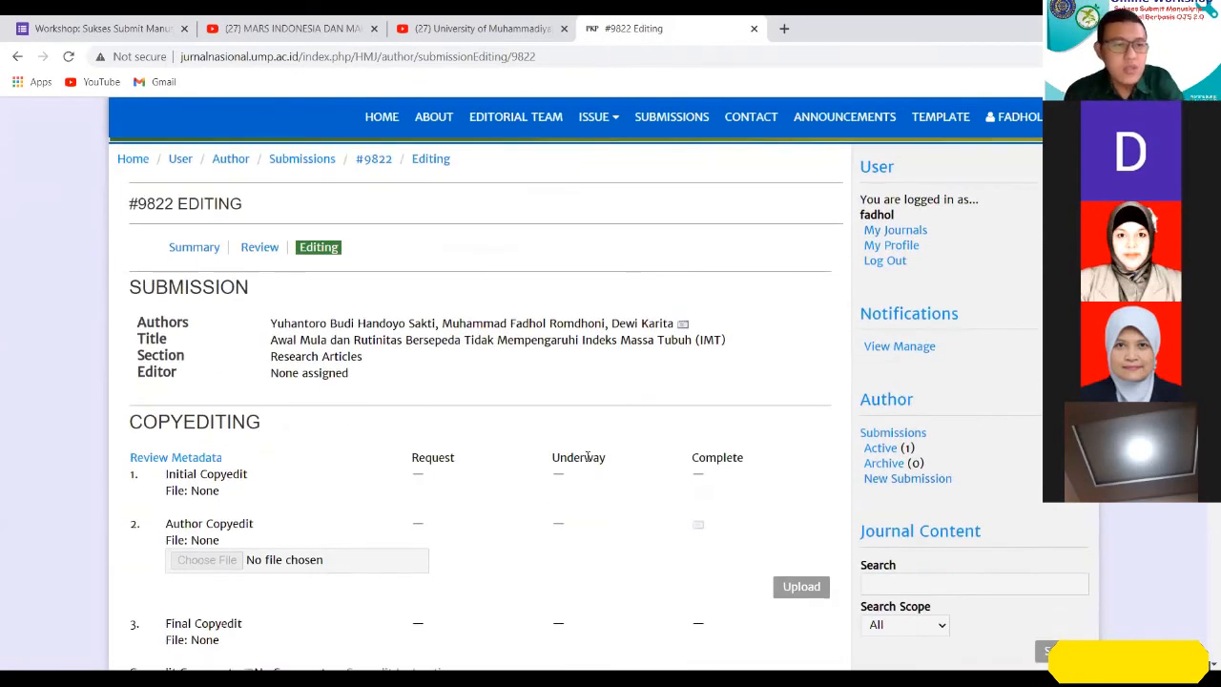
pyautogui.scroll(-2, 544, 389)
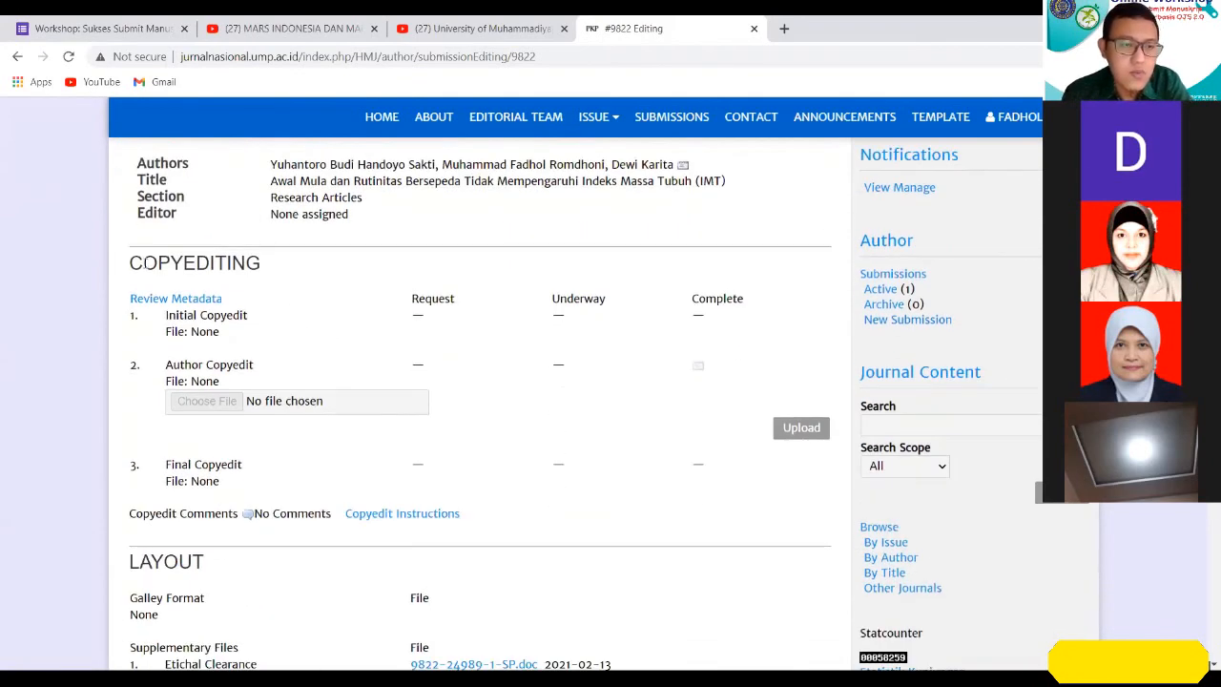
pyautogui.moveTo(130, 263); pyautogui.dragTo(270, 281)
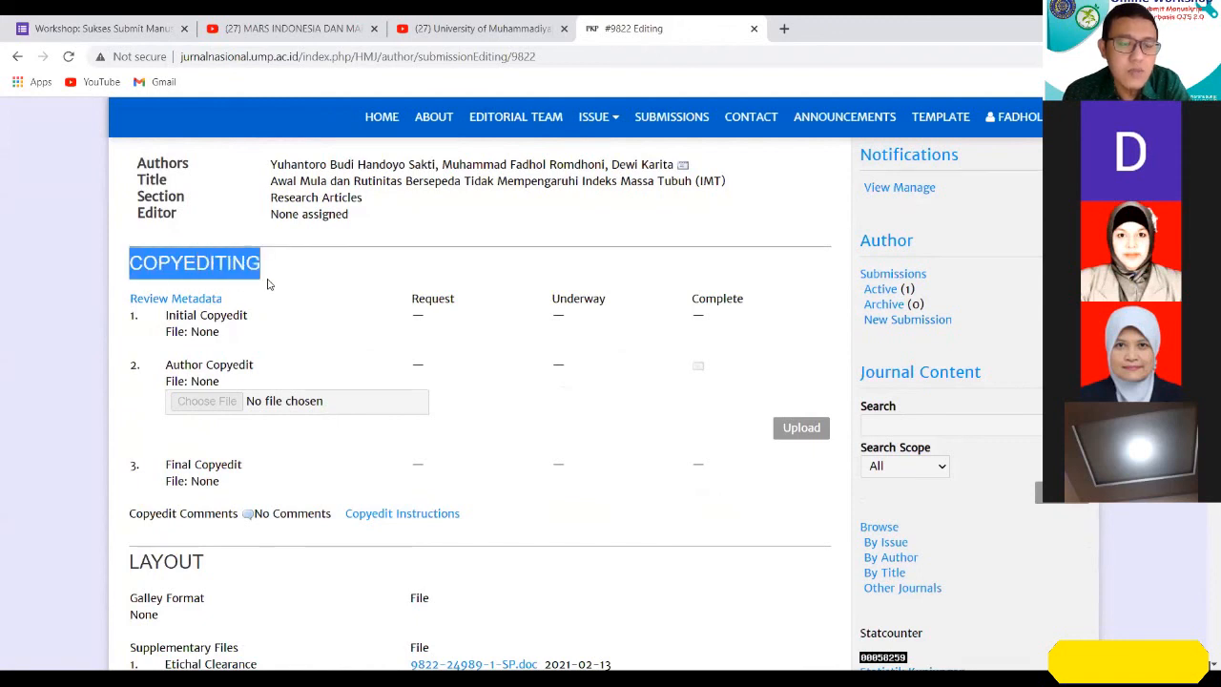
pyautogui.click(373, 321)
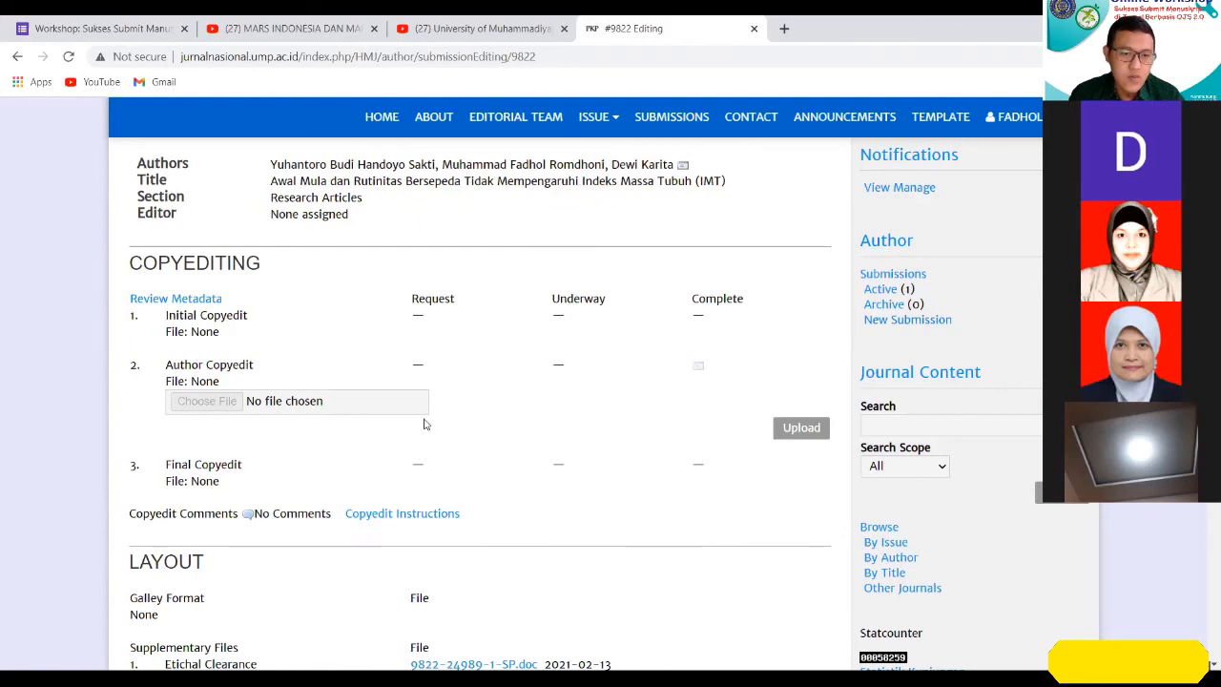
pyautogui.scroll(-1, 425, 424)
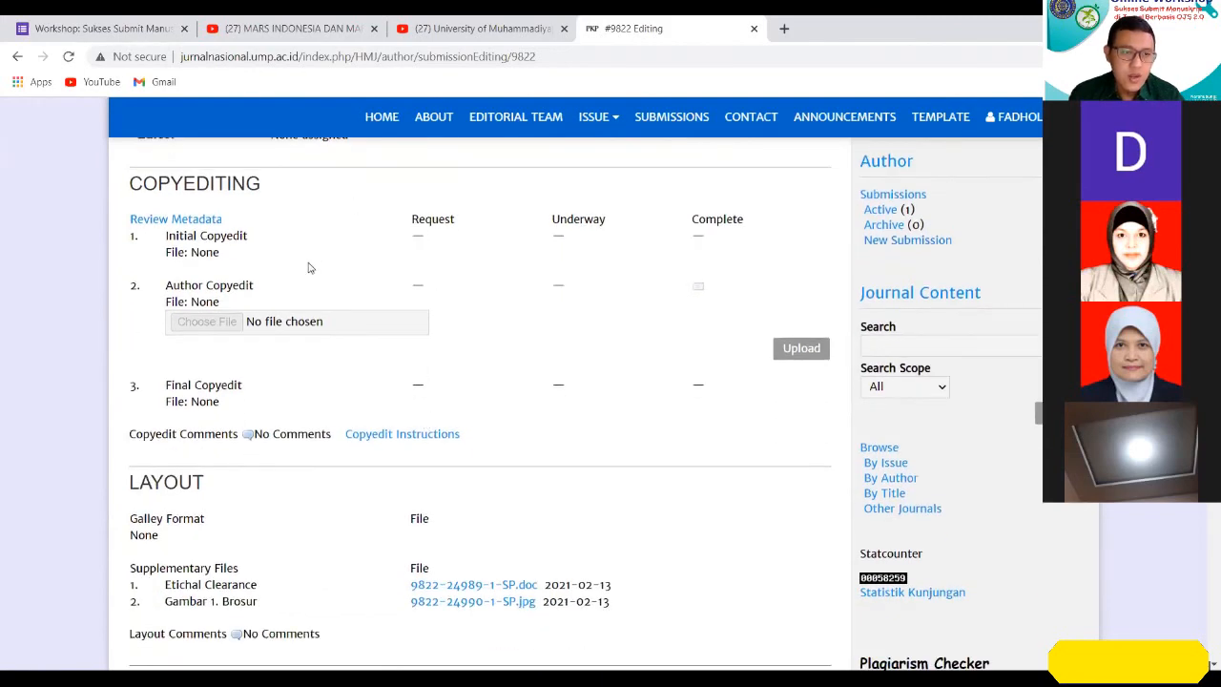
pyautogui.scroll(-2, 315, 262)
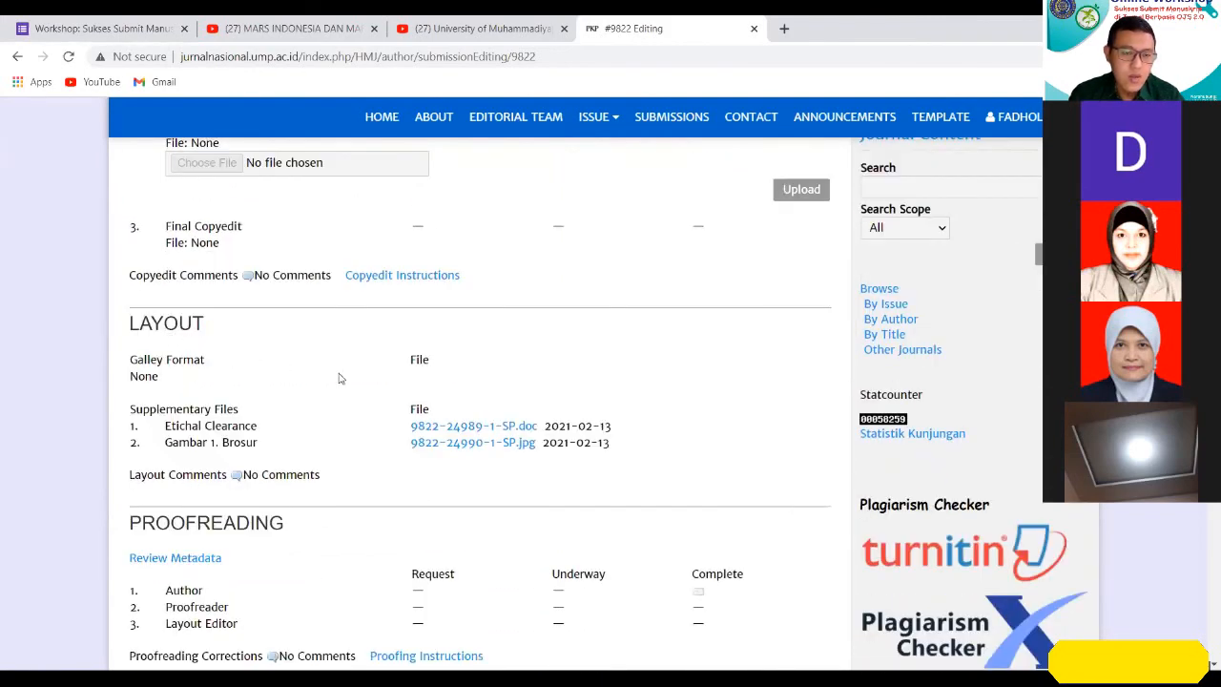
# Review the copyediting stages, the supplementary files under Layout and the proofreading stages of the submission.
pyautogui.scroll(-1, 467, 434)
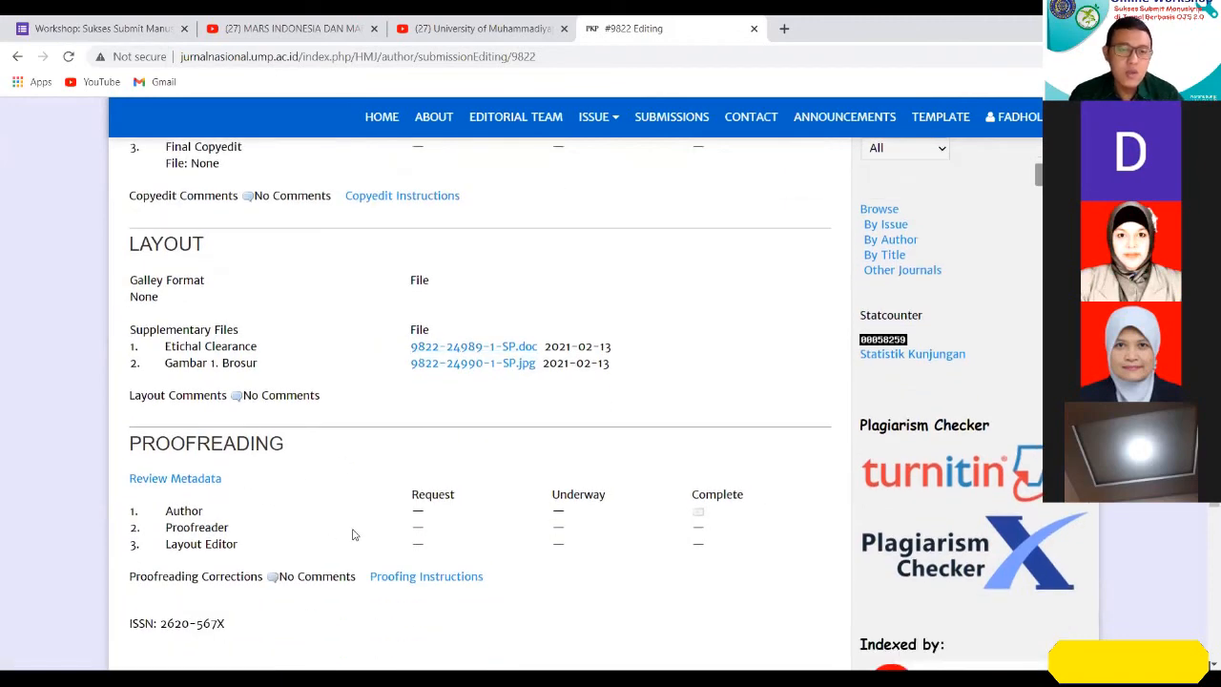
pyautogui.scroll(-2, 510, 532)
pyautogui.scroll(8, 511, 533)
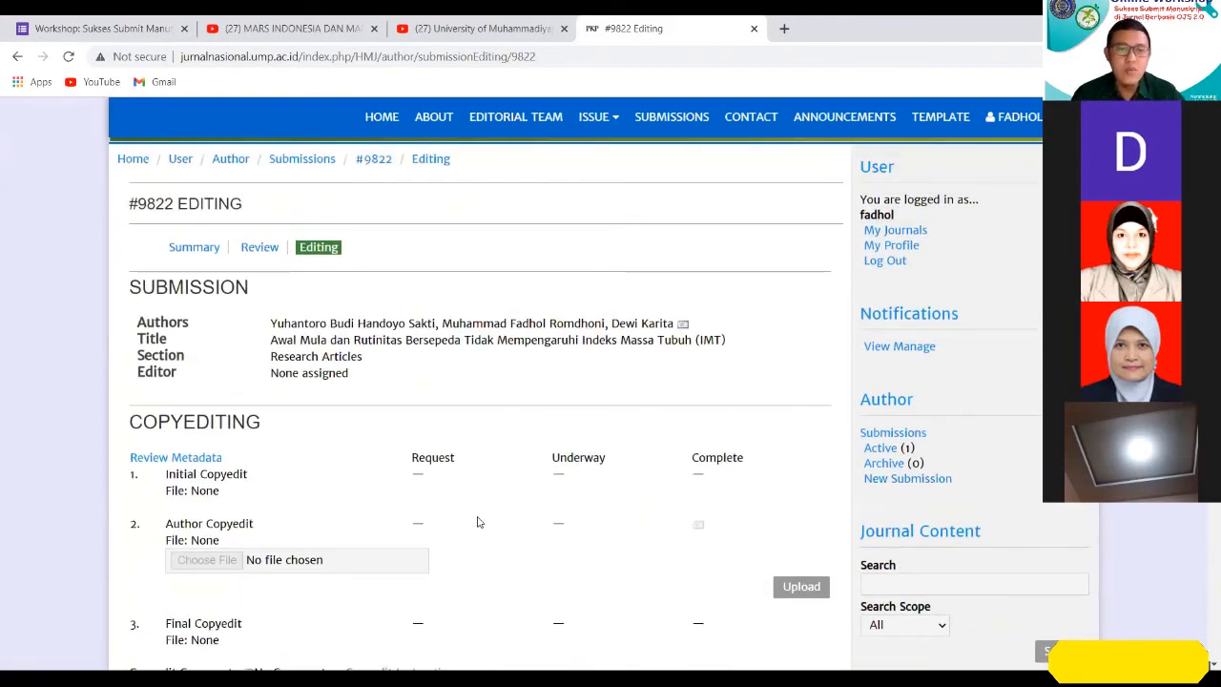
pyautogui.scroll(-4, 512, 534)
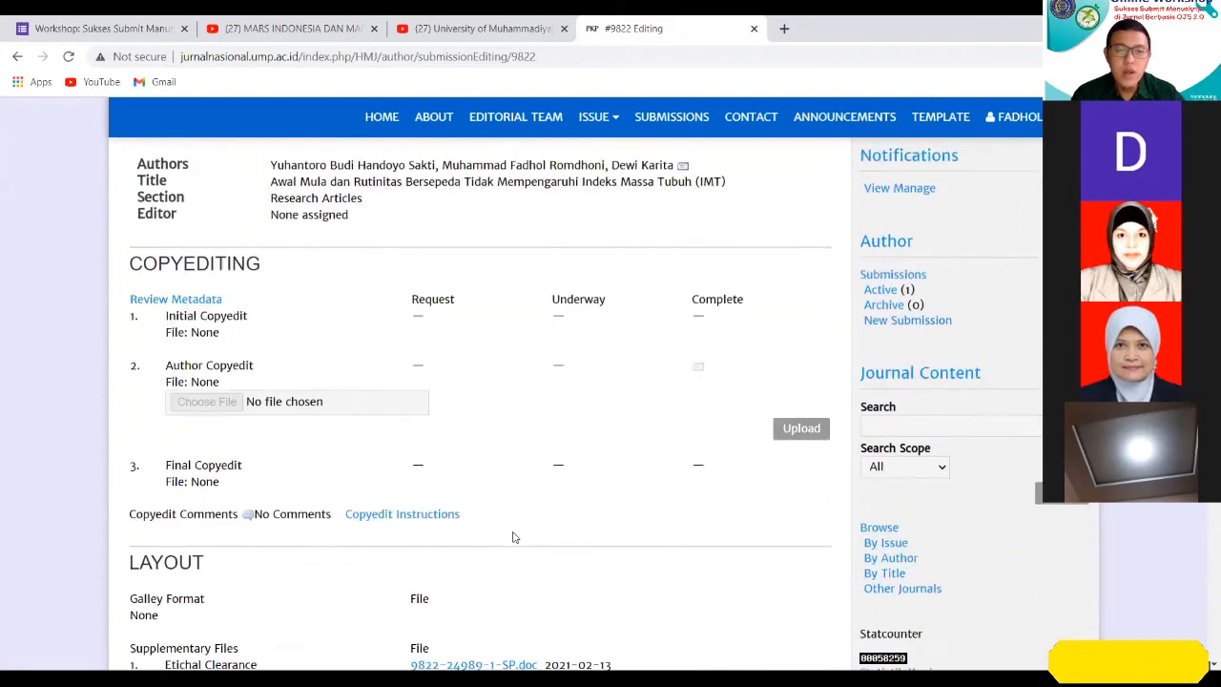
pyautogui.scroll(-2, 502, 445)
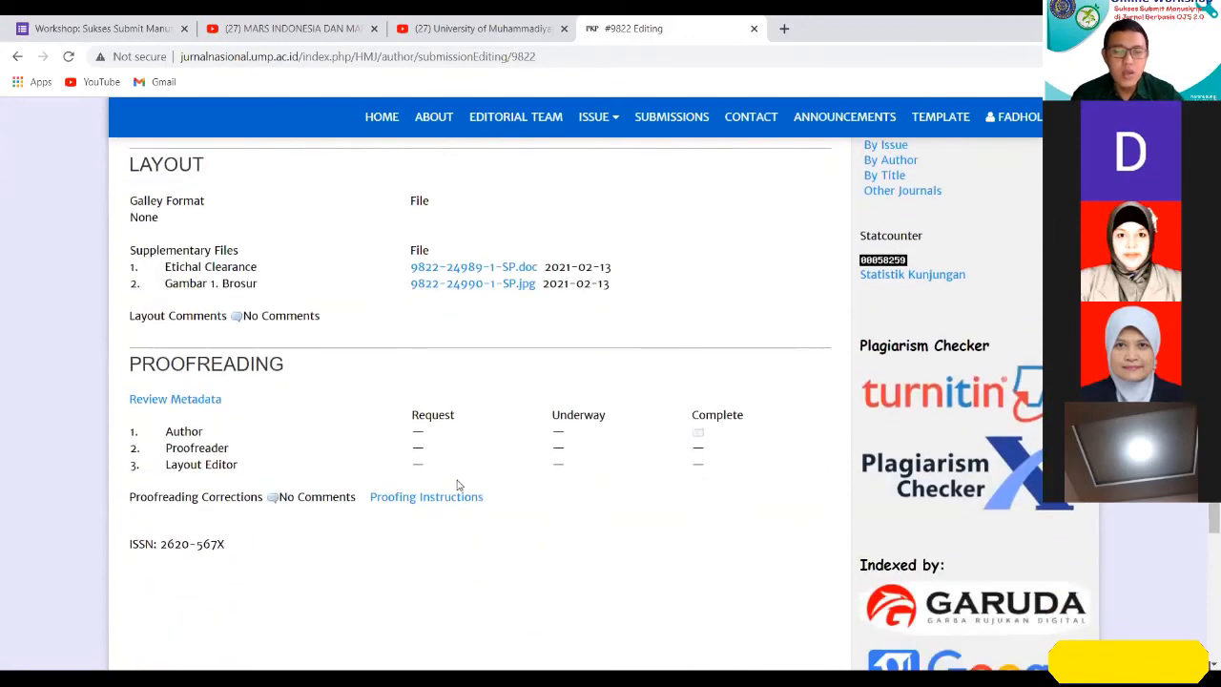
pyautogui.scroll(2, 457, 484)
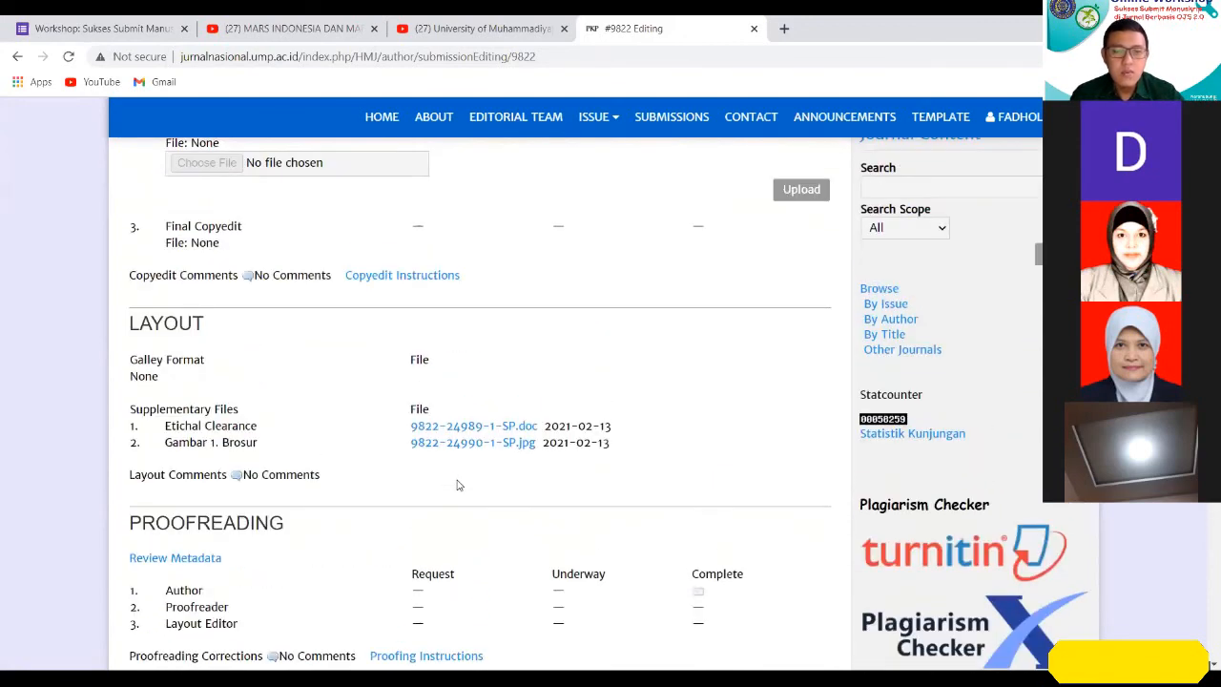
pyautogui.scroll(6, 455, 487)
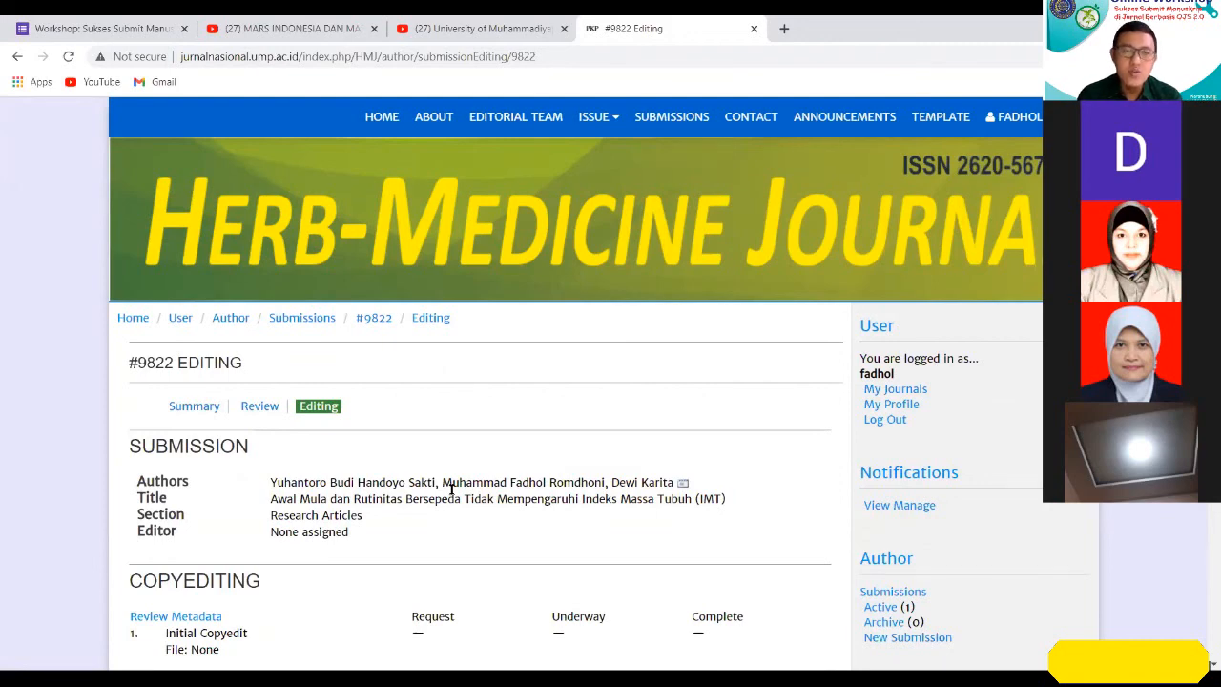
pyautogui.scroll(-5, 452, 490)
pyautogui.scroll(3, 445, 518)
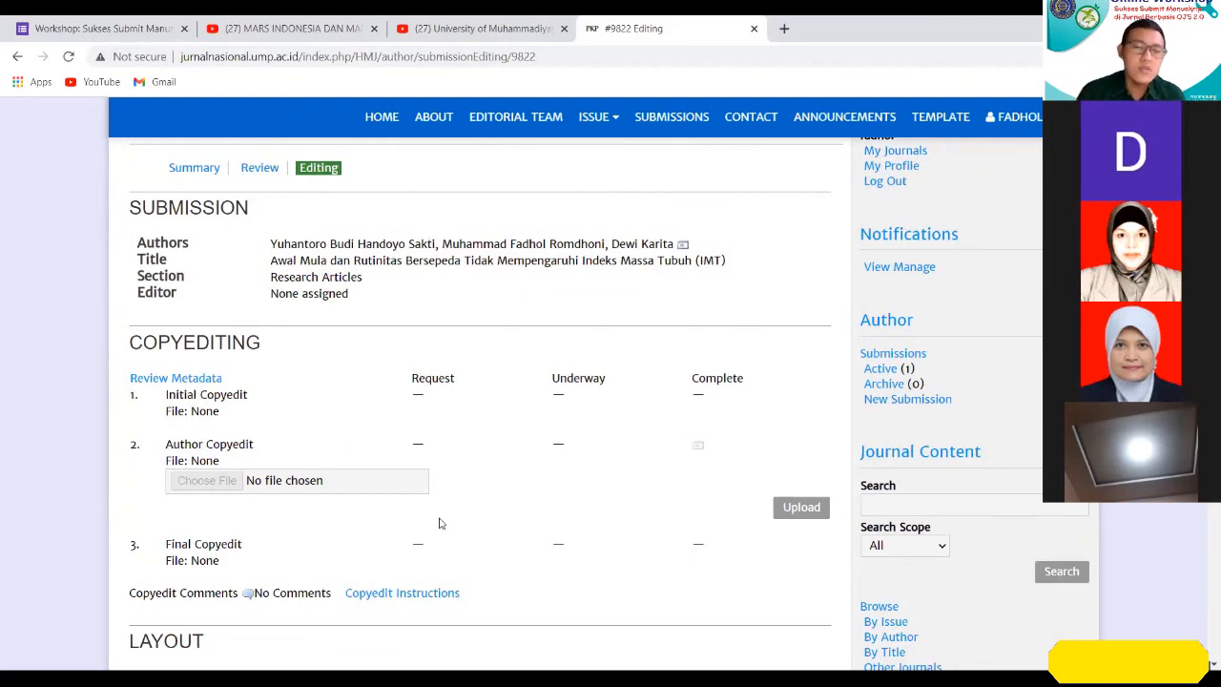
pyautogui.scroll(3, 440, 523)
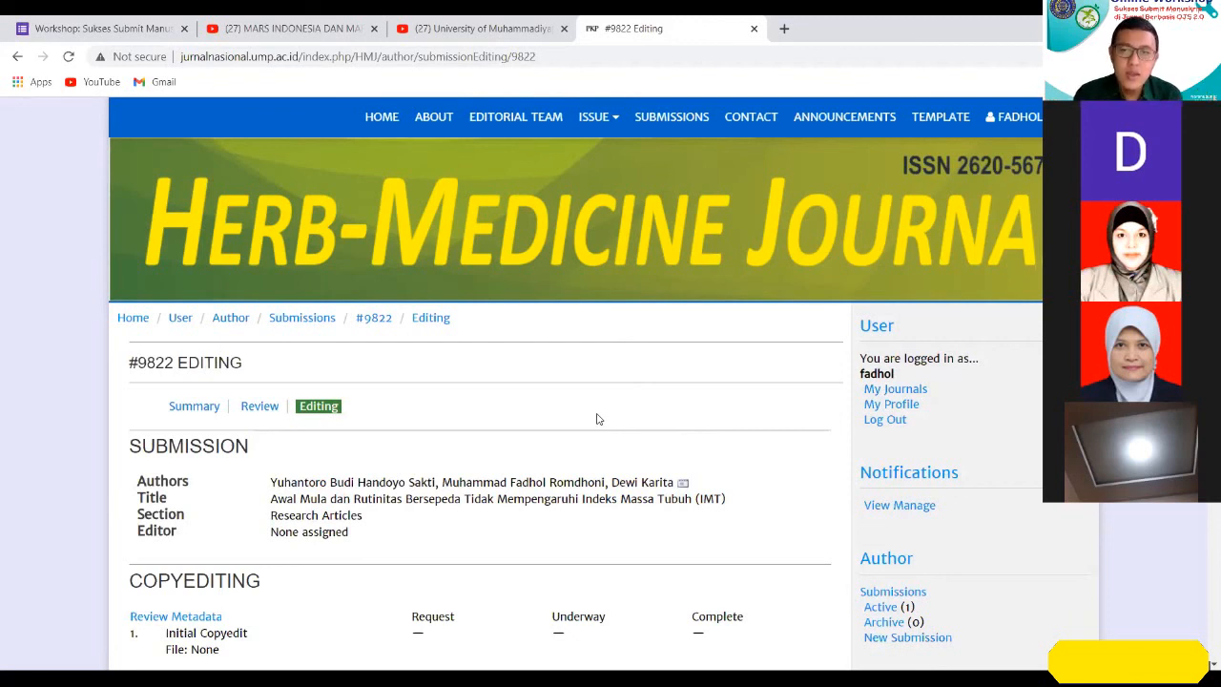
# Go to the Herb-Medicine Journal's user home through the list of own journals and log out of the author account.
pyautogui.click(902, 390)
pyautogui.click(282, 468)
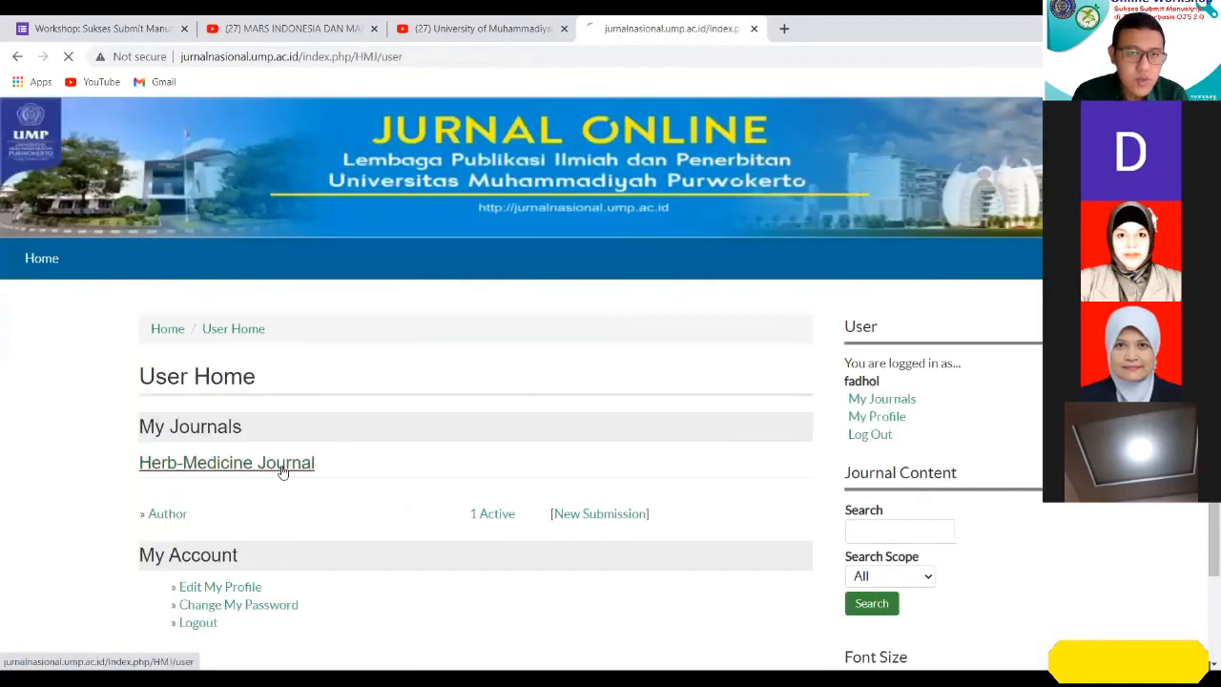
pyautogui.scroll(-1, 702, 532)
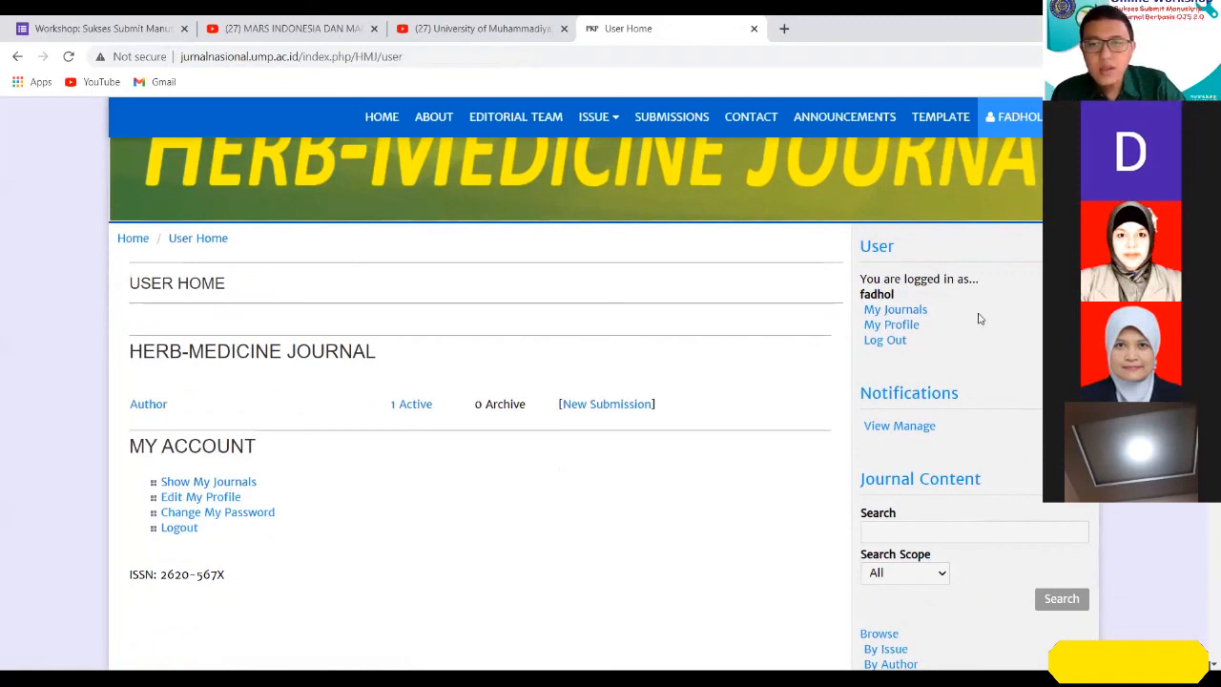
pyautogui.click(885, 341)
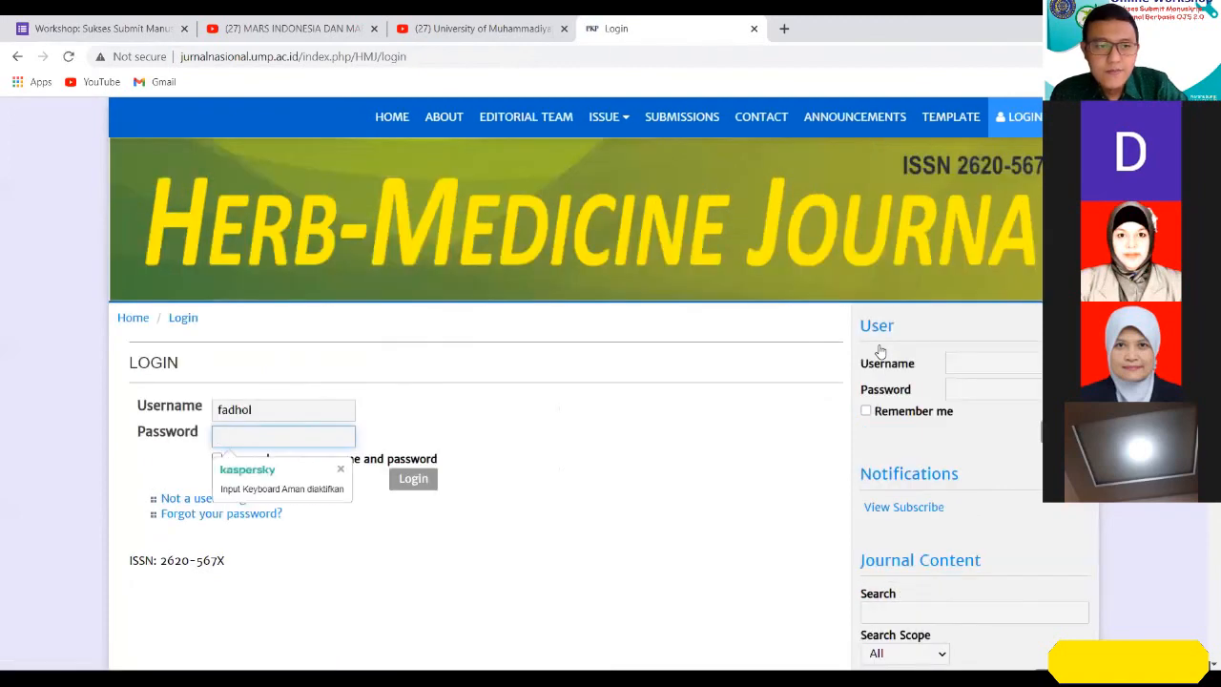